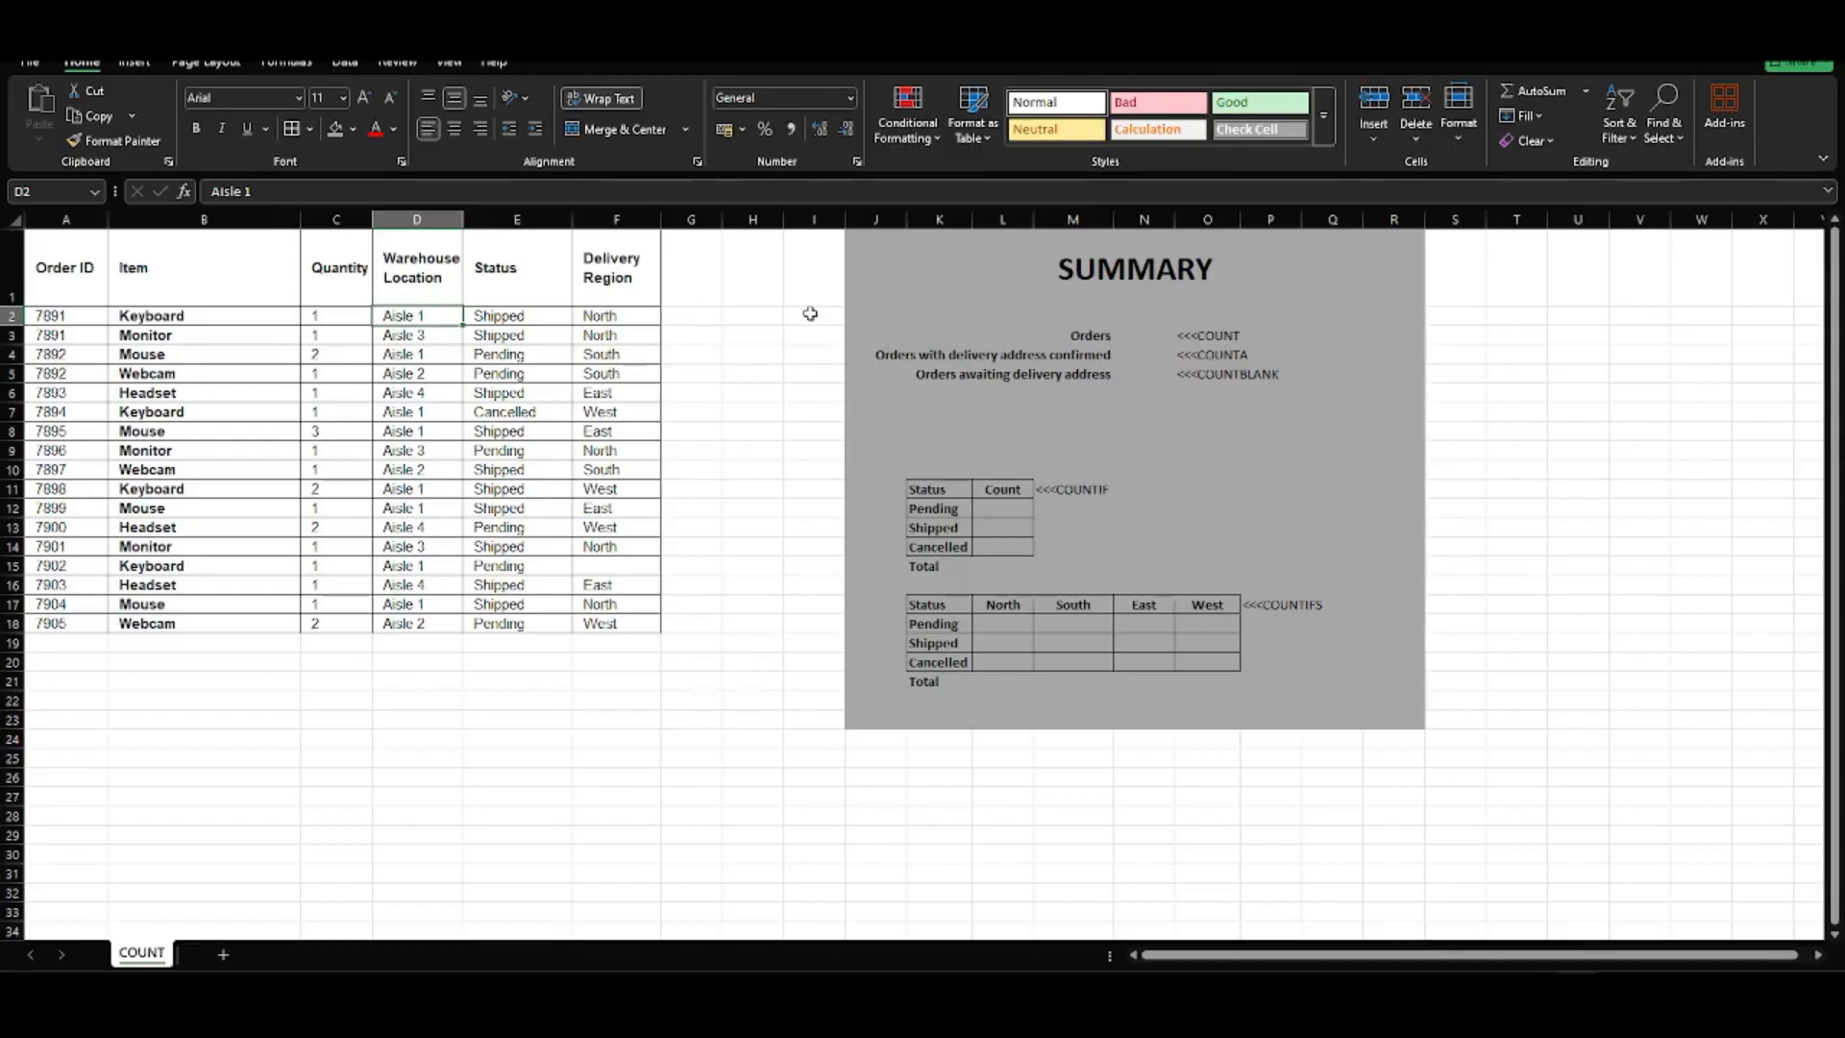
Try a COUNT formula over the Item column range B1:B18 in the Orders cell N3
{"action": "left_click", "coordinate": [1081, 335]}
{"action": "left_click", "coordinate": [1130, 334]}
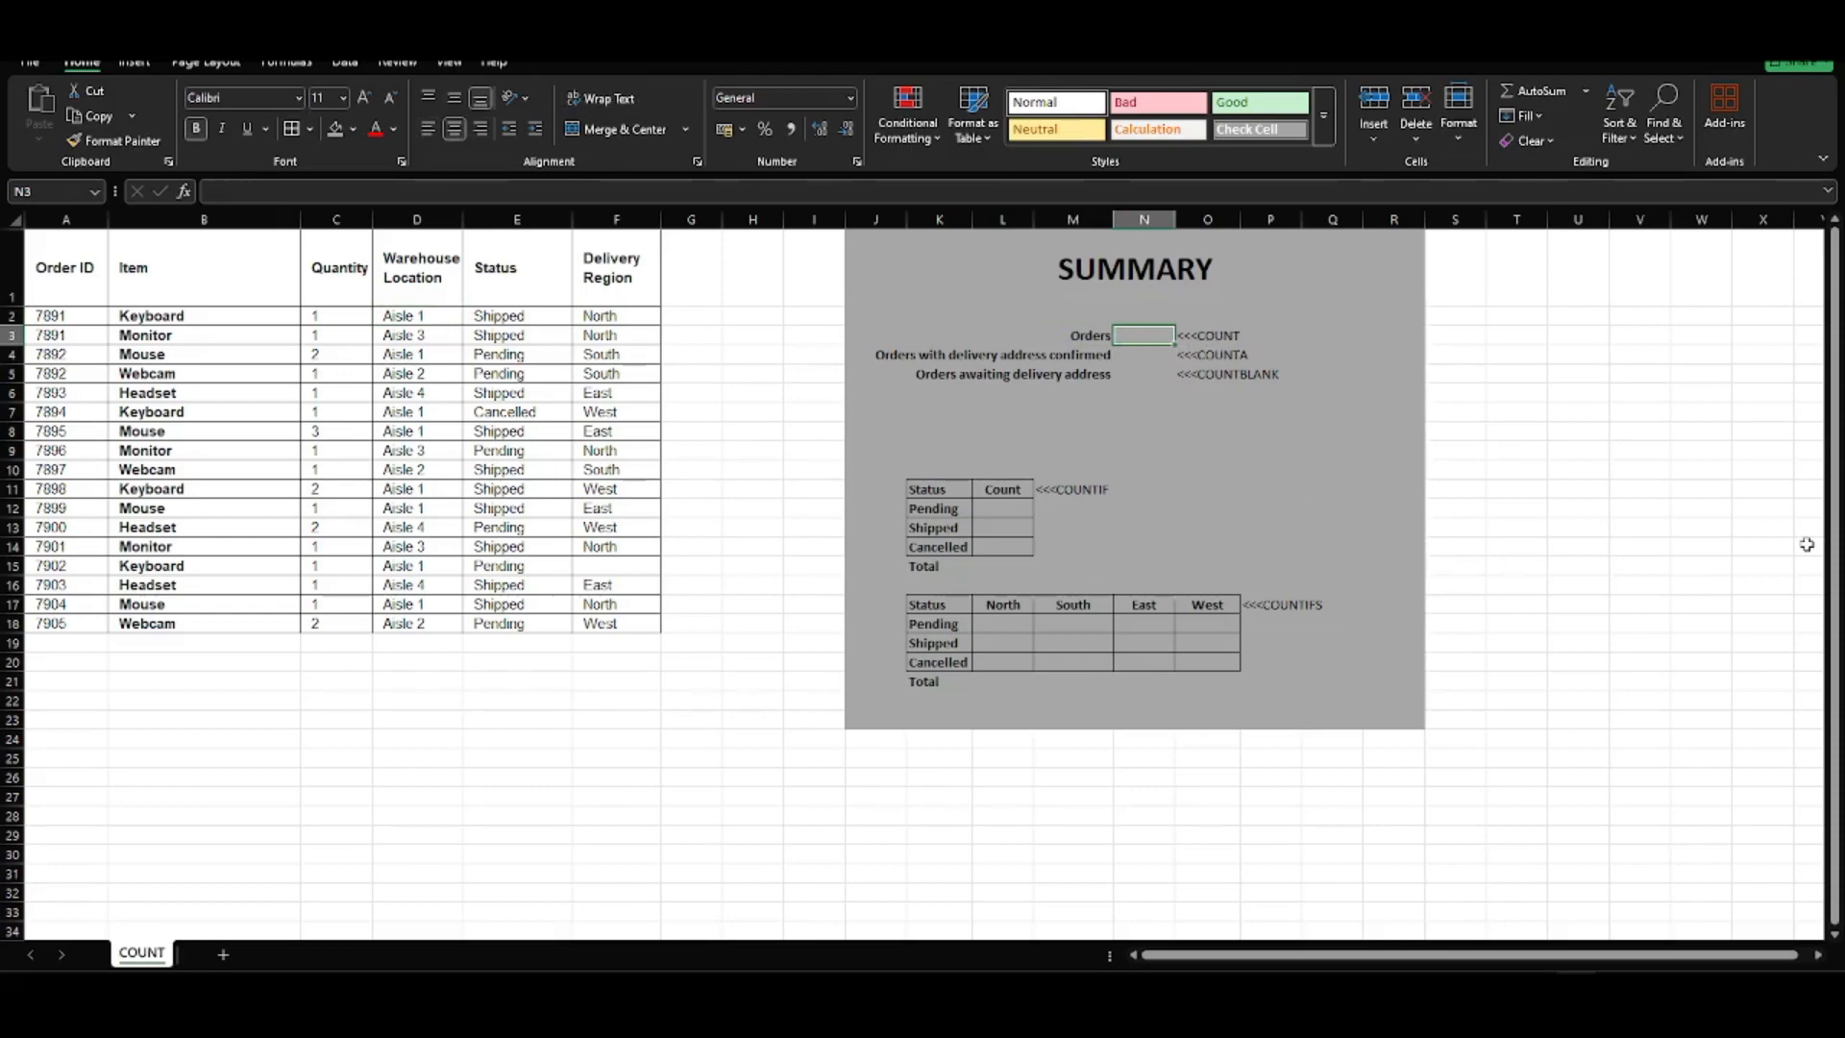
{"action": "type", "text": "=count"}
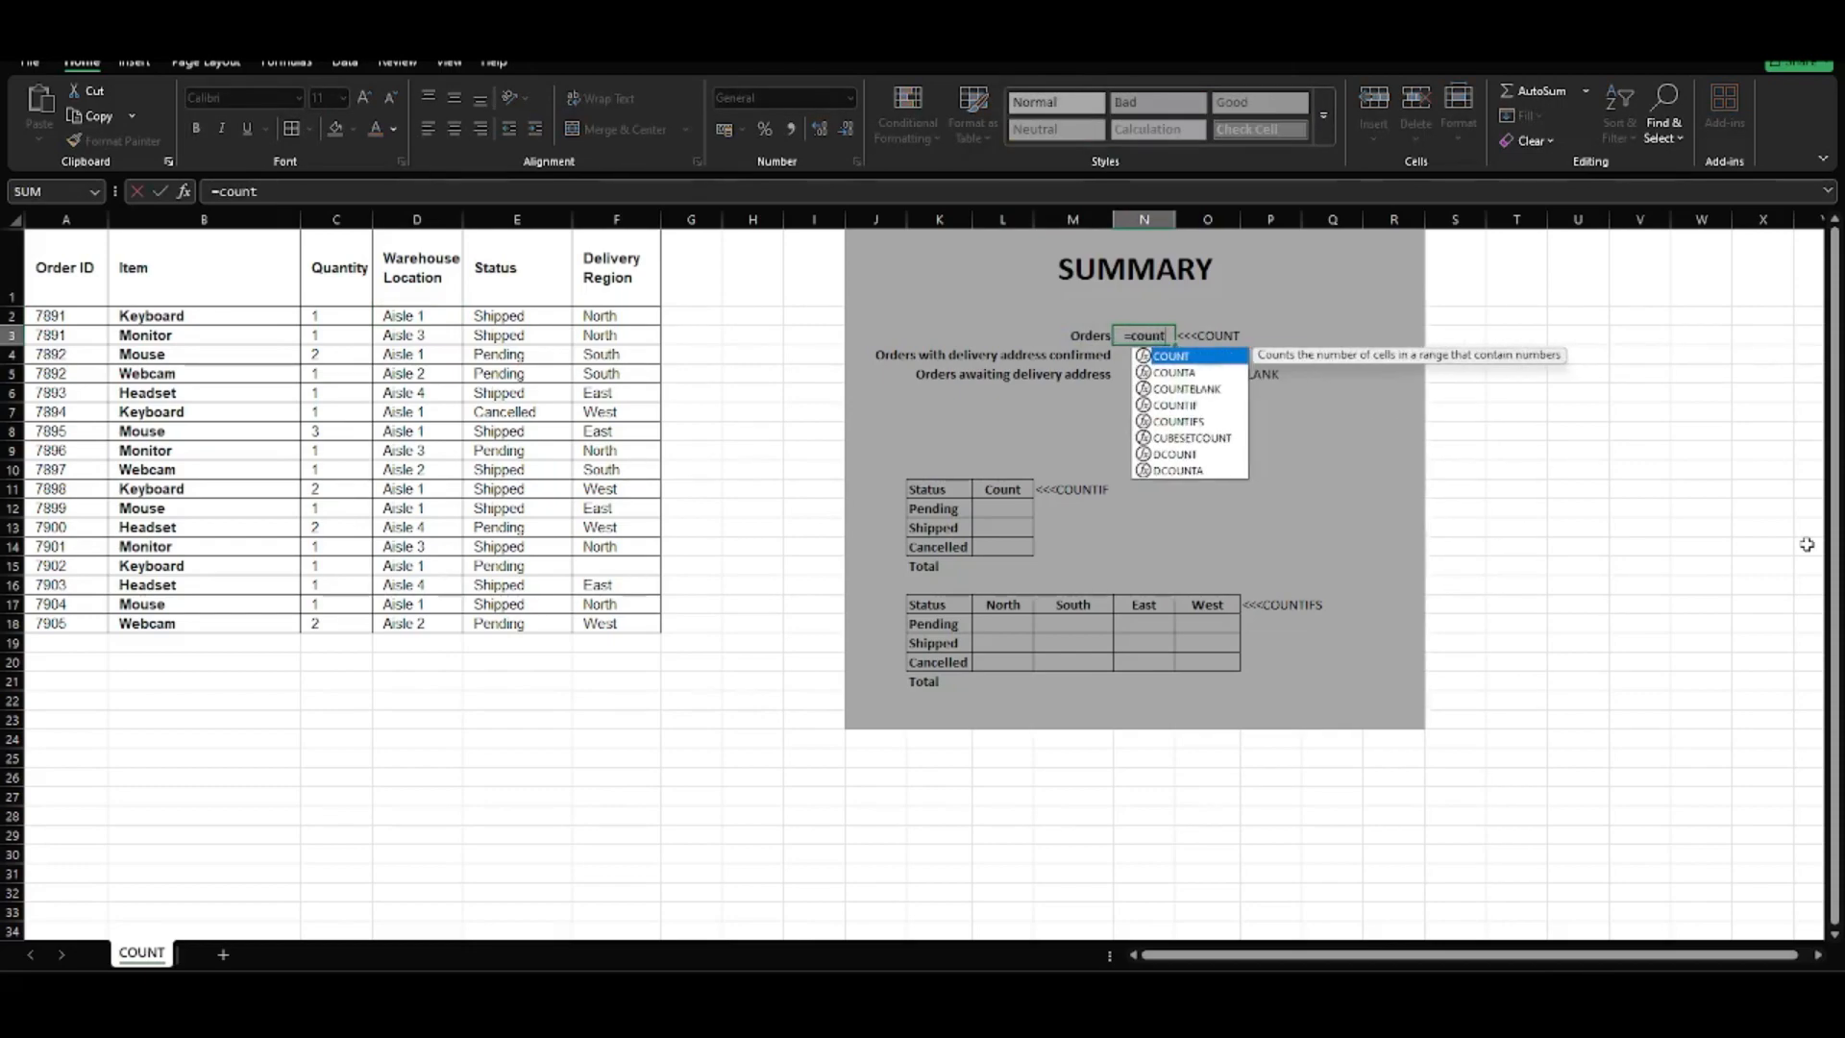
{"action": "type", "text": "("}
{"action": "key", "text": "BackSpace"}
{"action": "type", "text": "("}
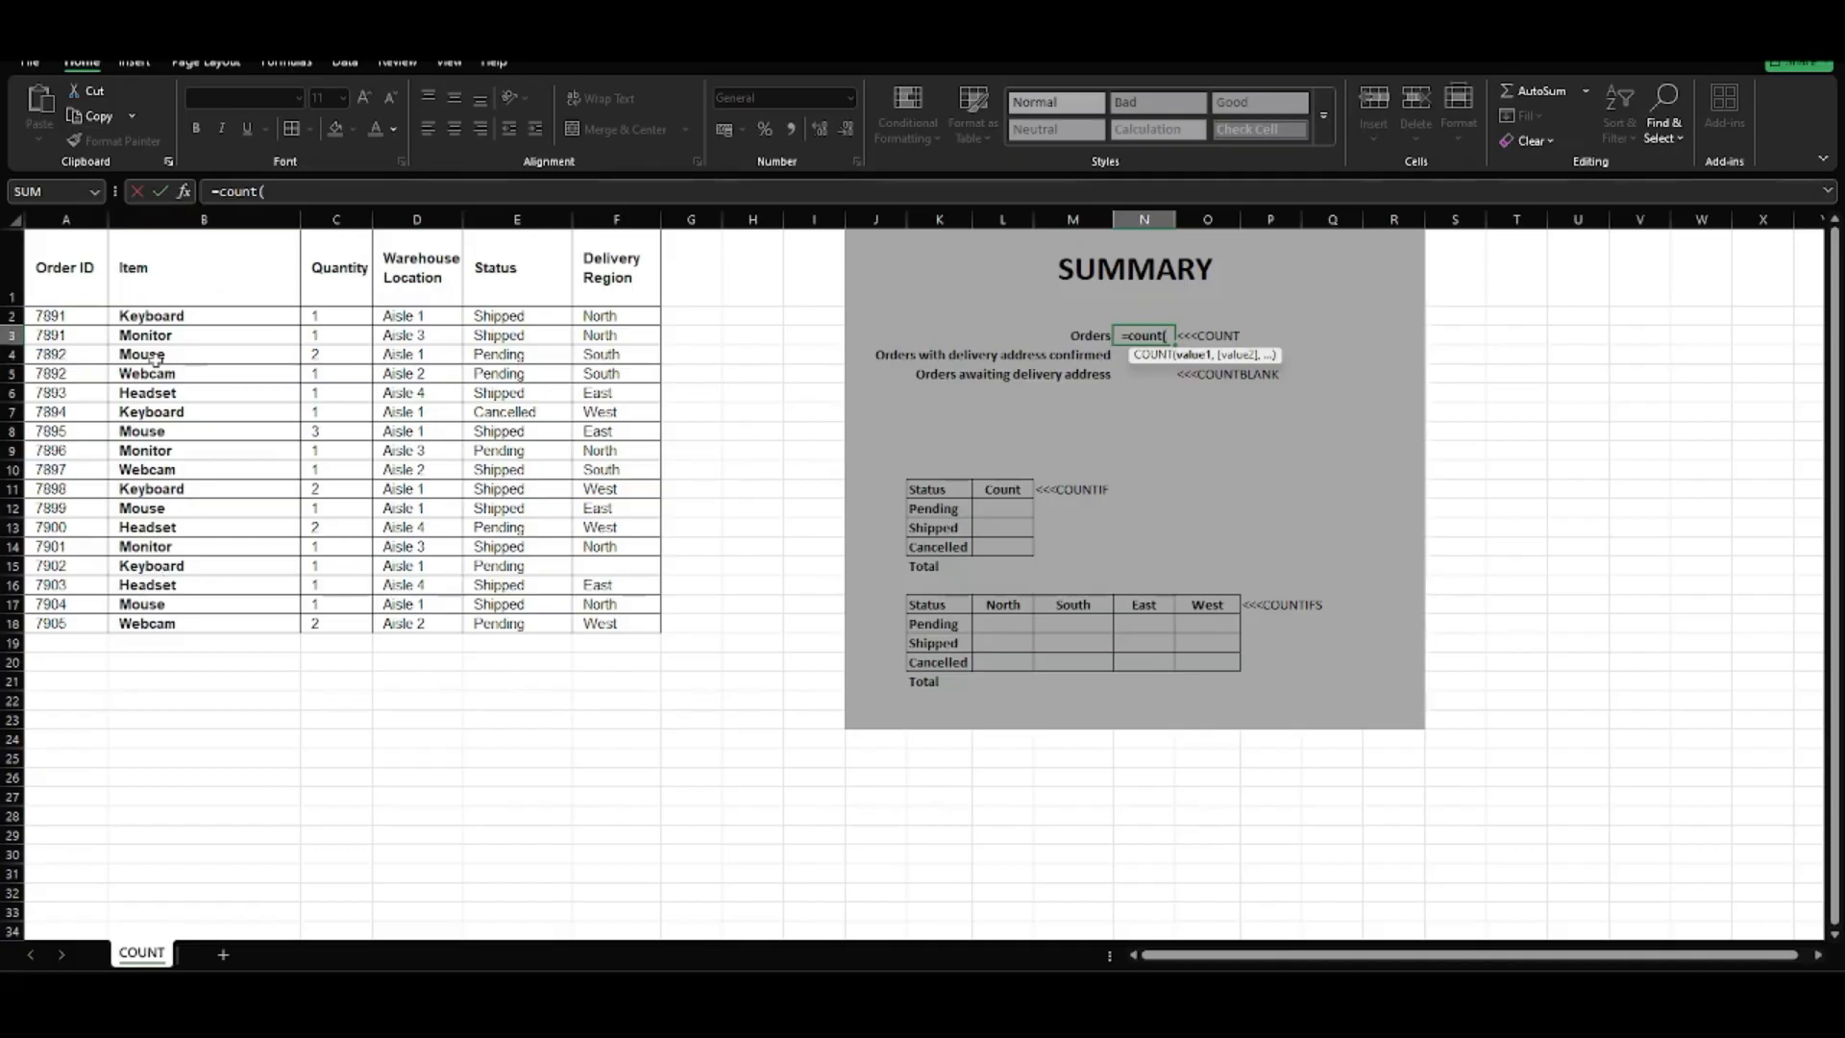
{"action": "left_click_drag", "start_coordinate": [213, 263], "coordinate": [224, 634]}
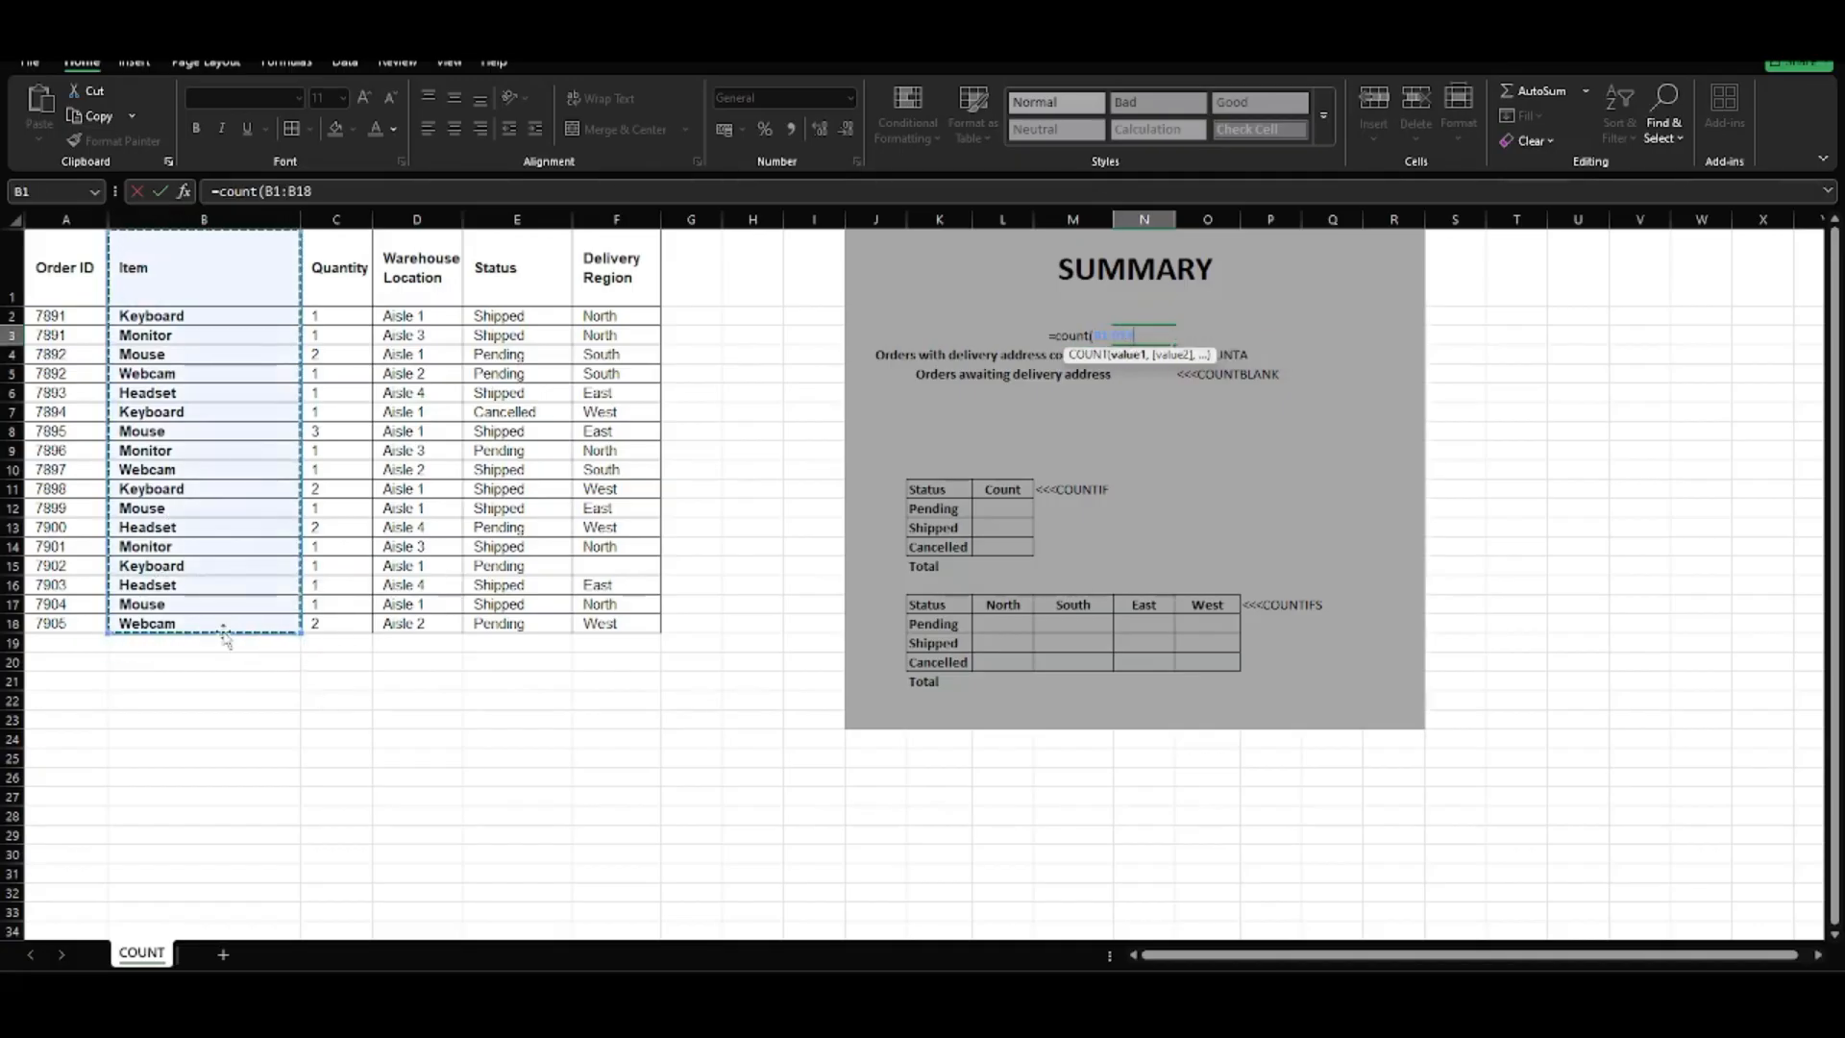
{"action": "key", "text": "Return"}
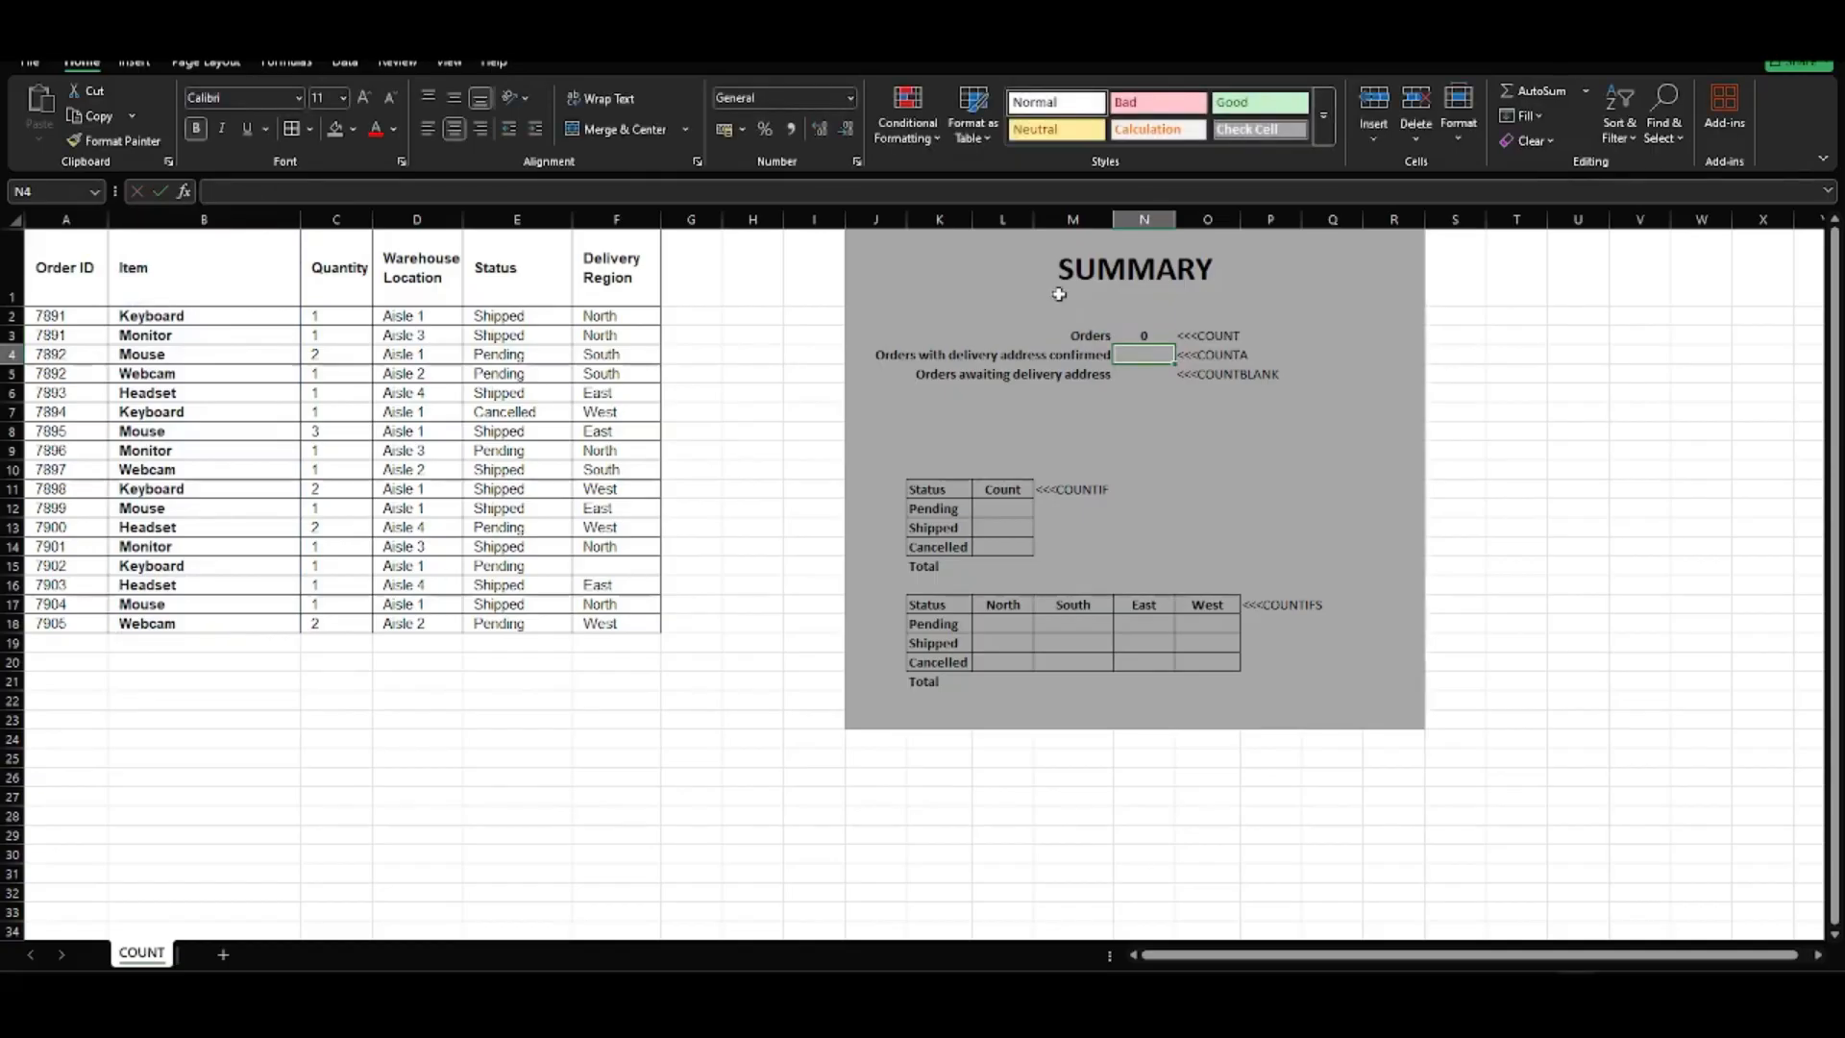
Replace the Orders formula in N3 with =COUNT(A1:A18) to count the order IDs
{"action": "left_click", "coordinate": [1150, 336]}
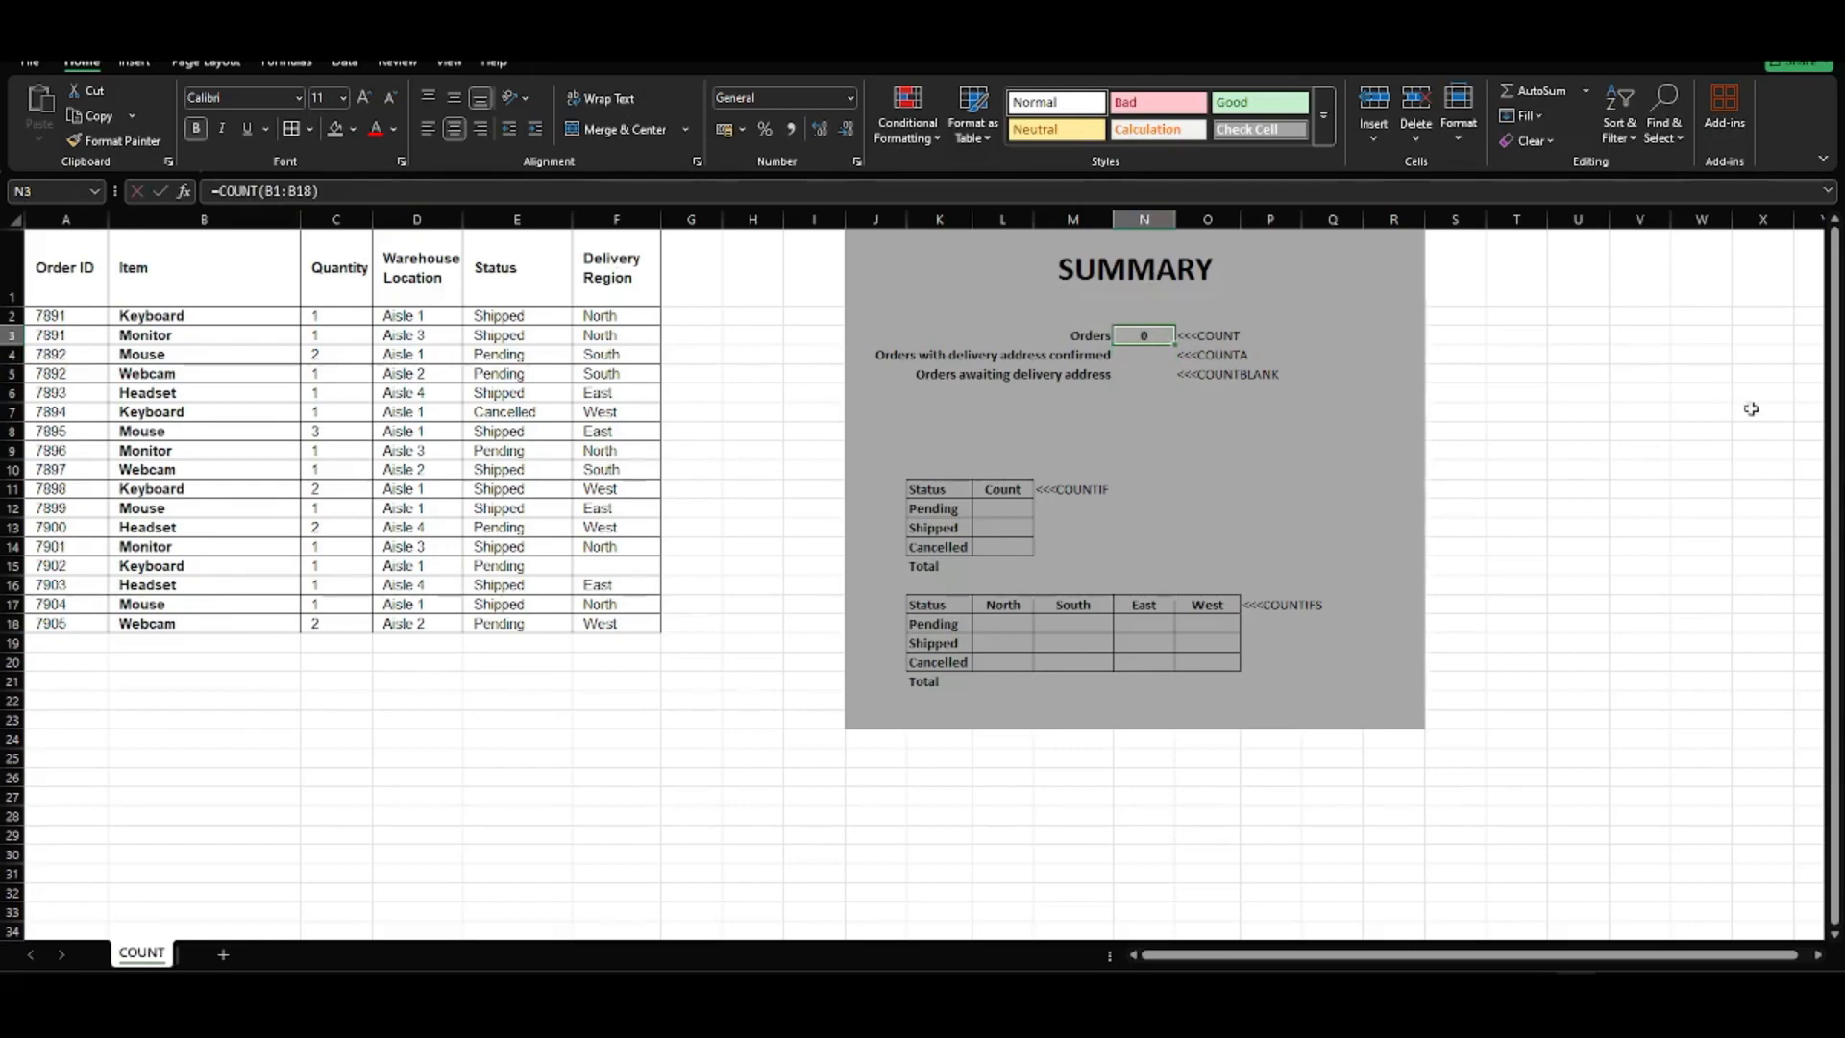
{"action": "type", "text": "=count("}
{"action": "left_click_drag", "start_coordinate": [67, 269], "coordinate": [60, 627]}
{"action": "type", "text": ")"}
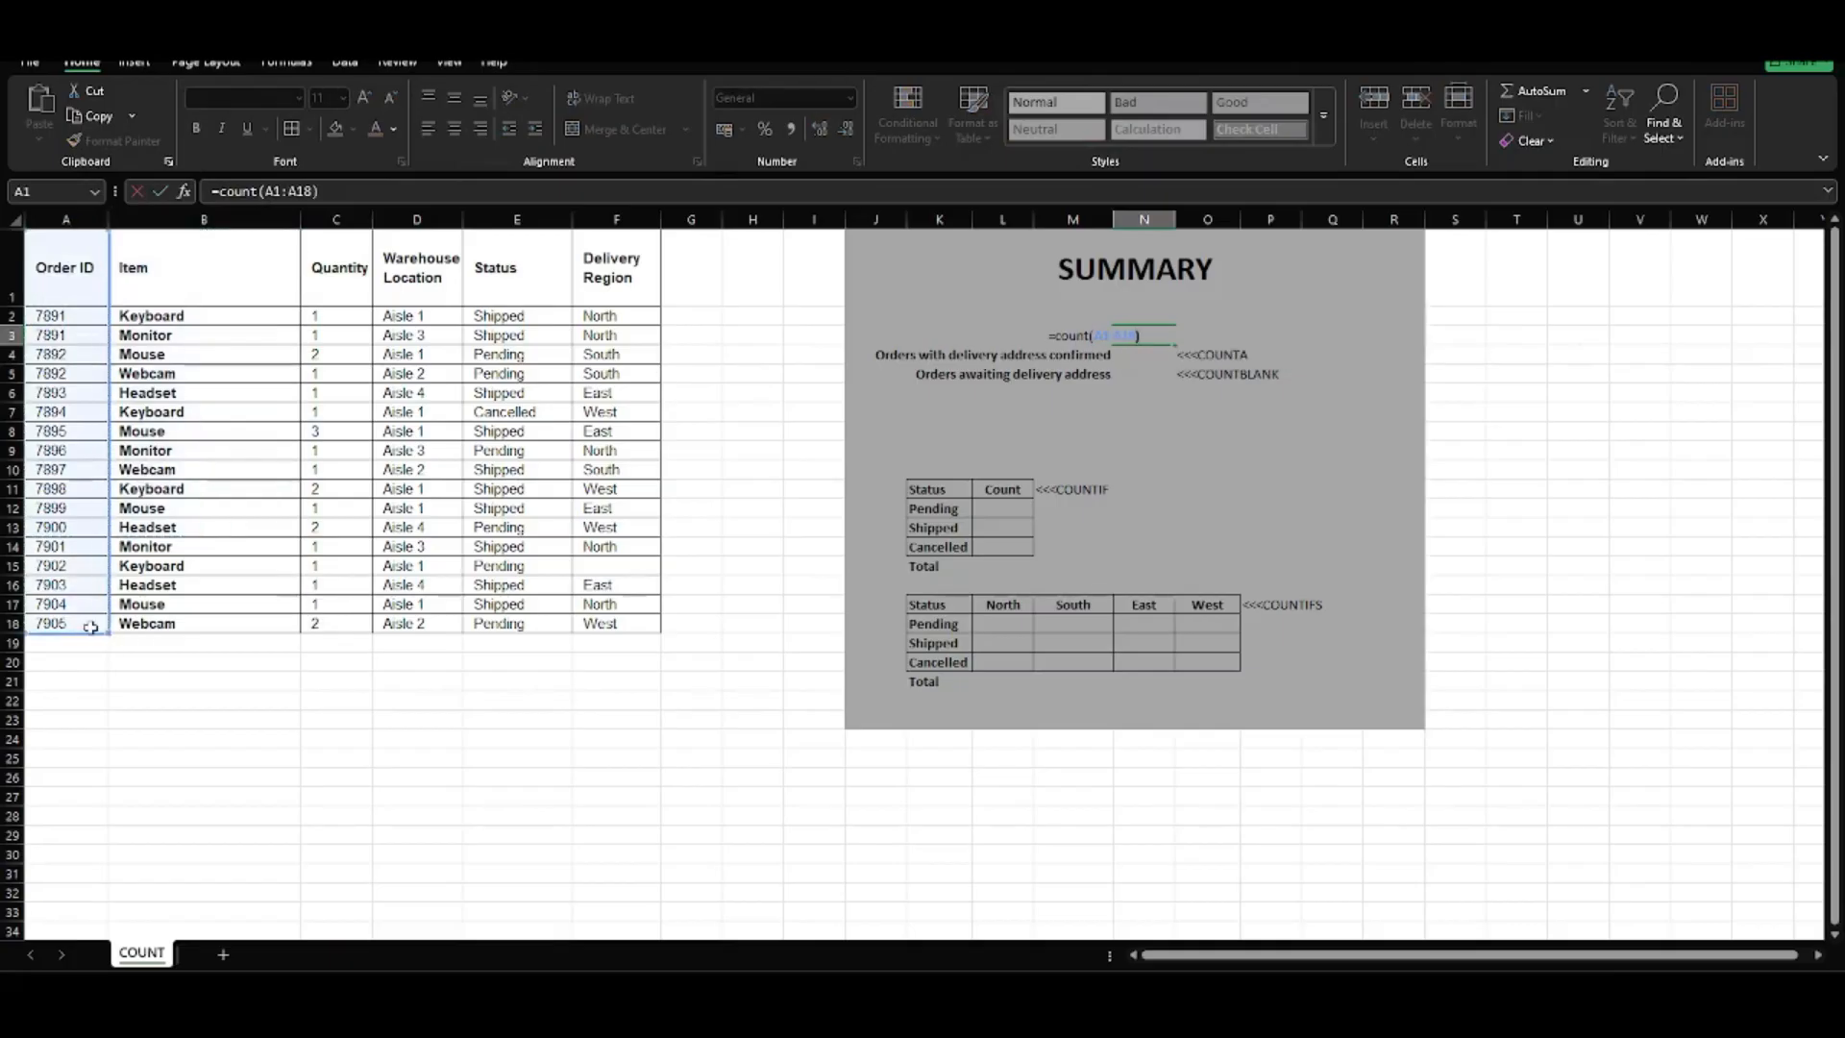
{"action": "key", "text": "ctrl+Return"}
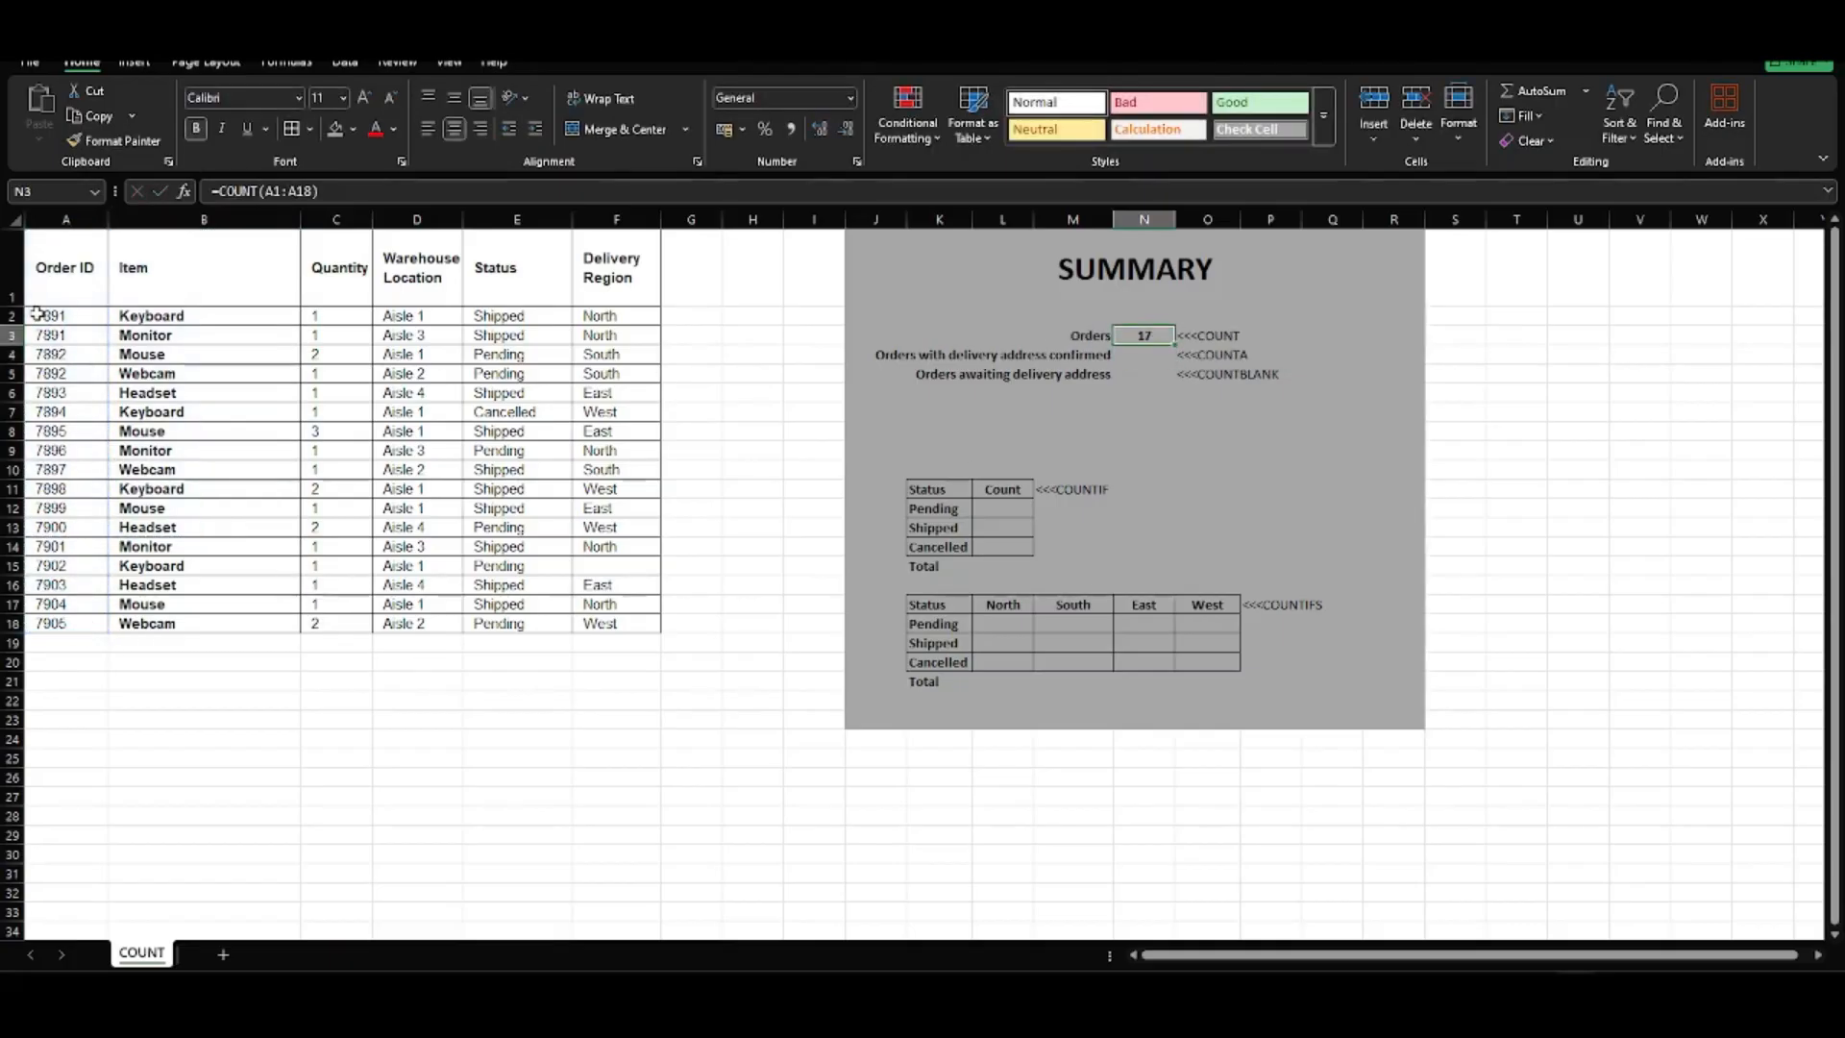
Check the Orders count in N3 against the order IDs in A2:A18
{"action": "left_click_drag", "start_coordinate": [36, 313], "coordinate": [64, 626]}
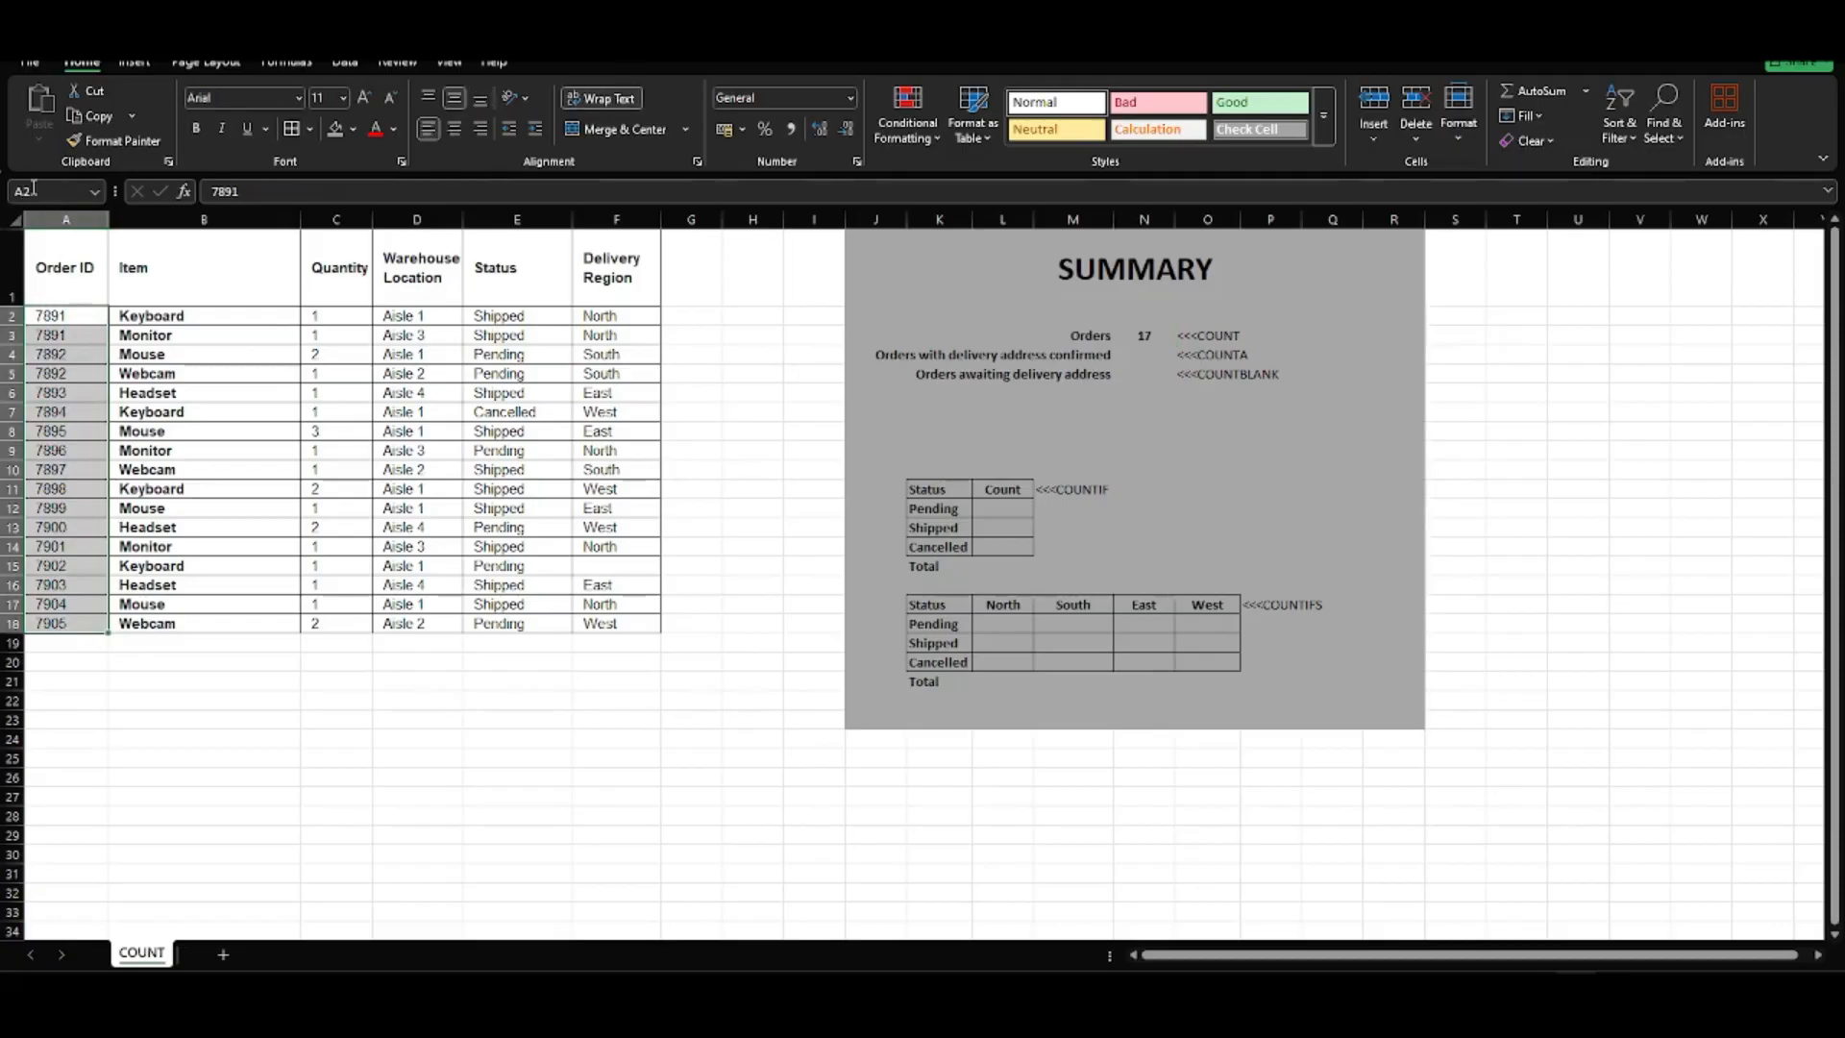
{"action": "left_click_drag", "start_coordinate": [56, 319], "coordinate": [67, 626]}
{"action": "left_click", "coordinate": [1136, 338]}
Count the orders with a confirmed delivery address in N4 with =COUNTA(F2:F18)
{"action": "left_click", "coordinate": [1144, 354]}
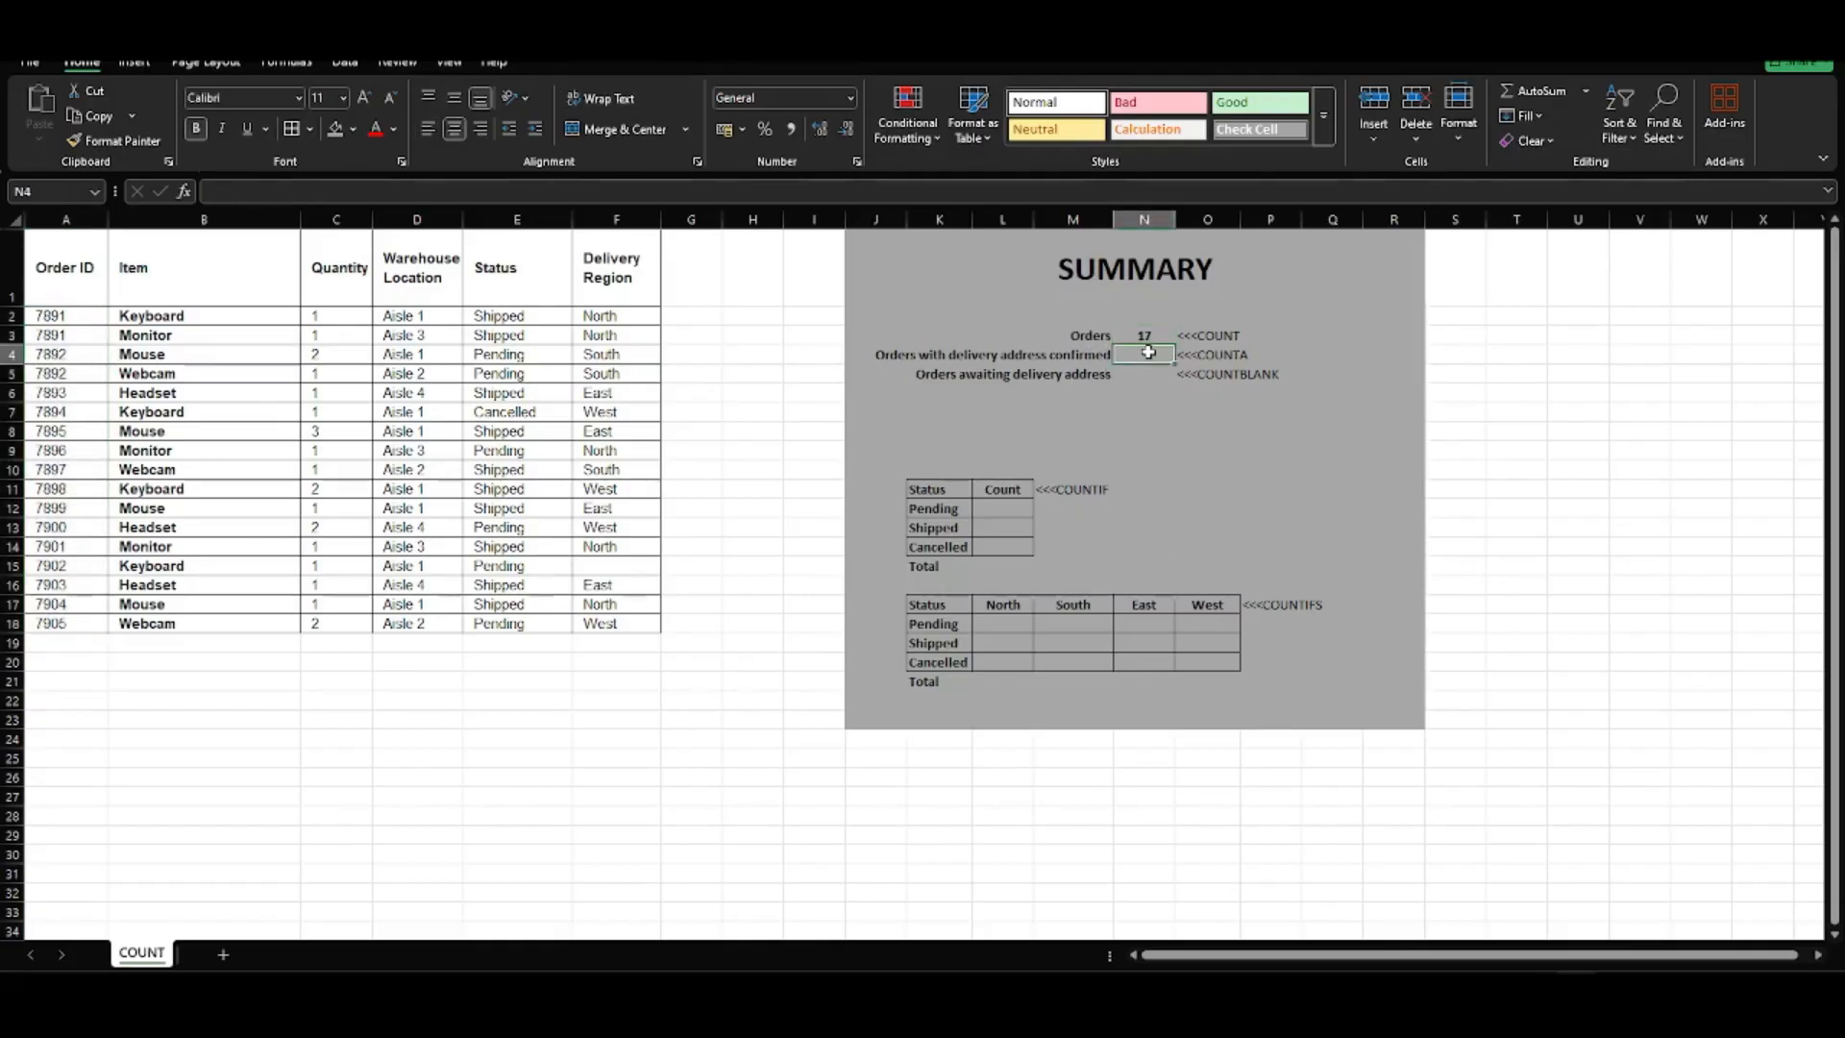
{"action": "type", "text": "=counta("}
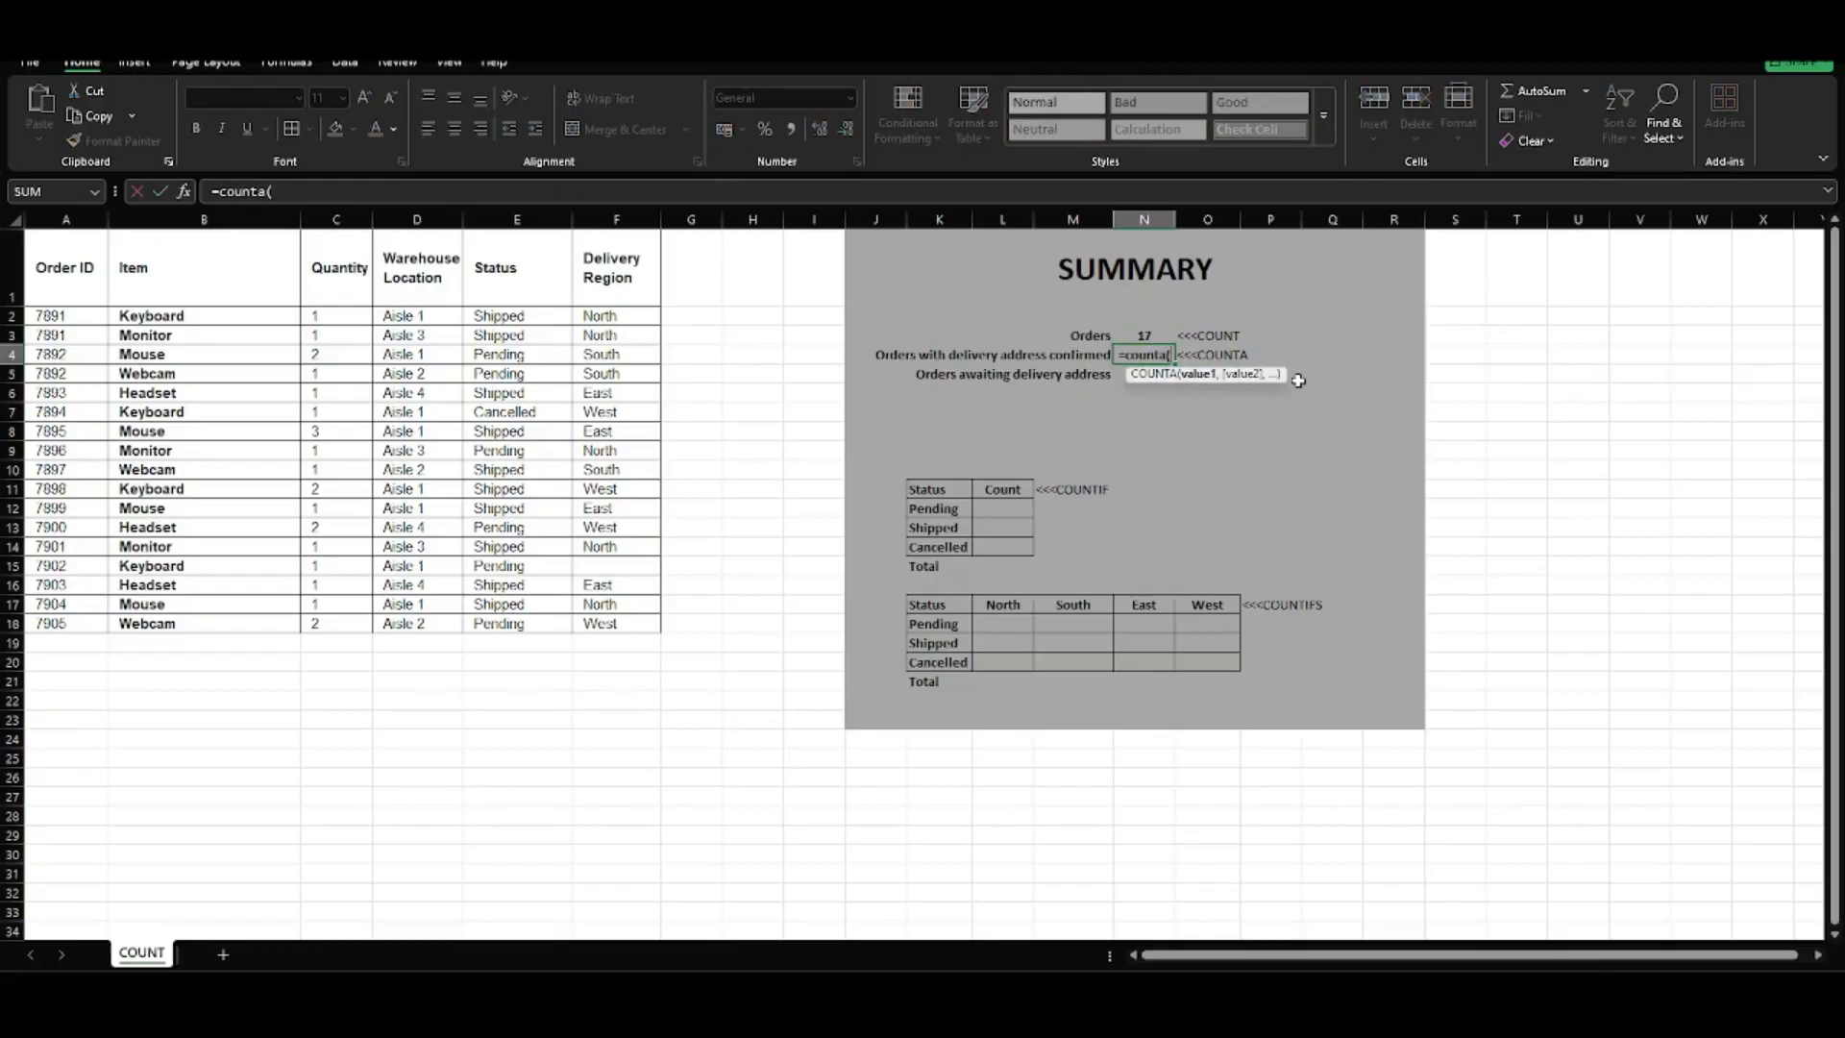
{"action": "key", "text": "BackSpace"}
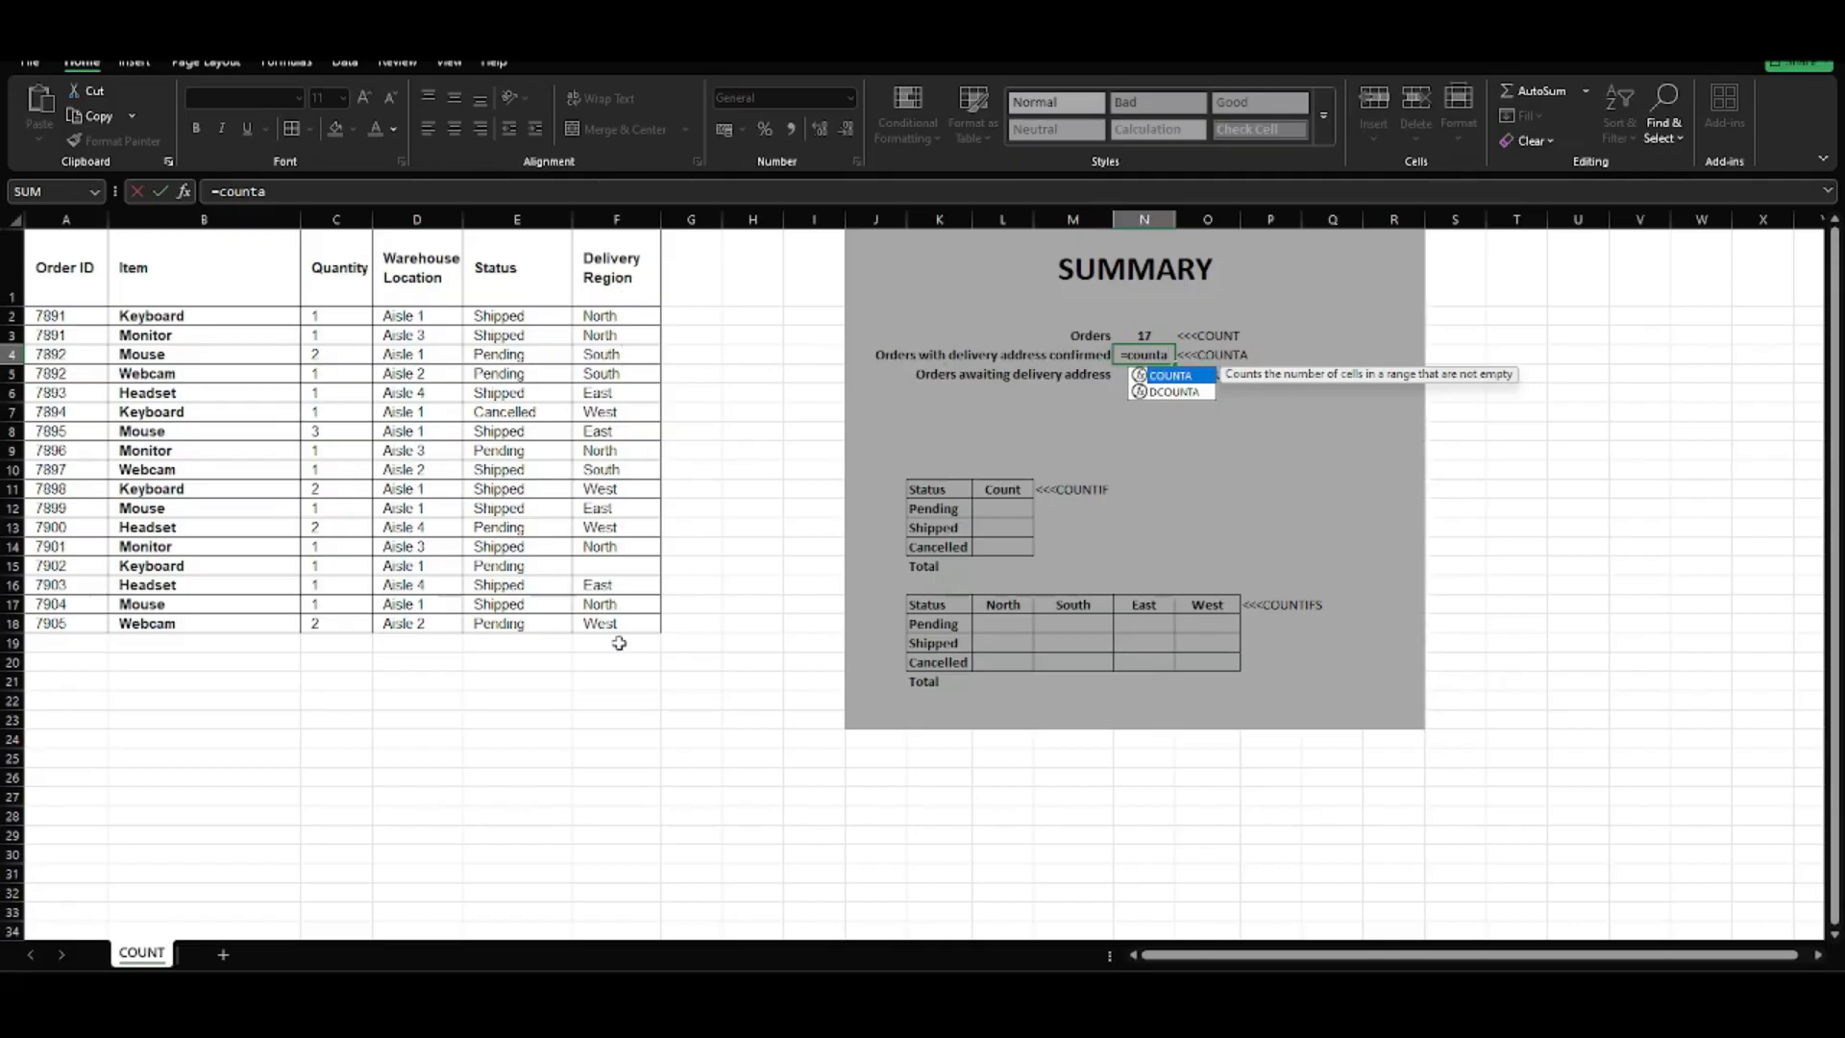
{"action": "type", "text": "("}
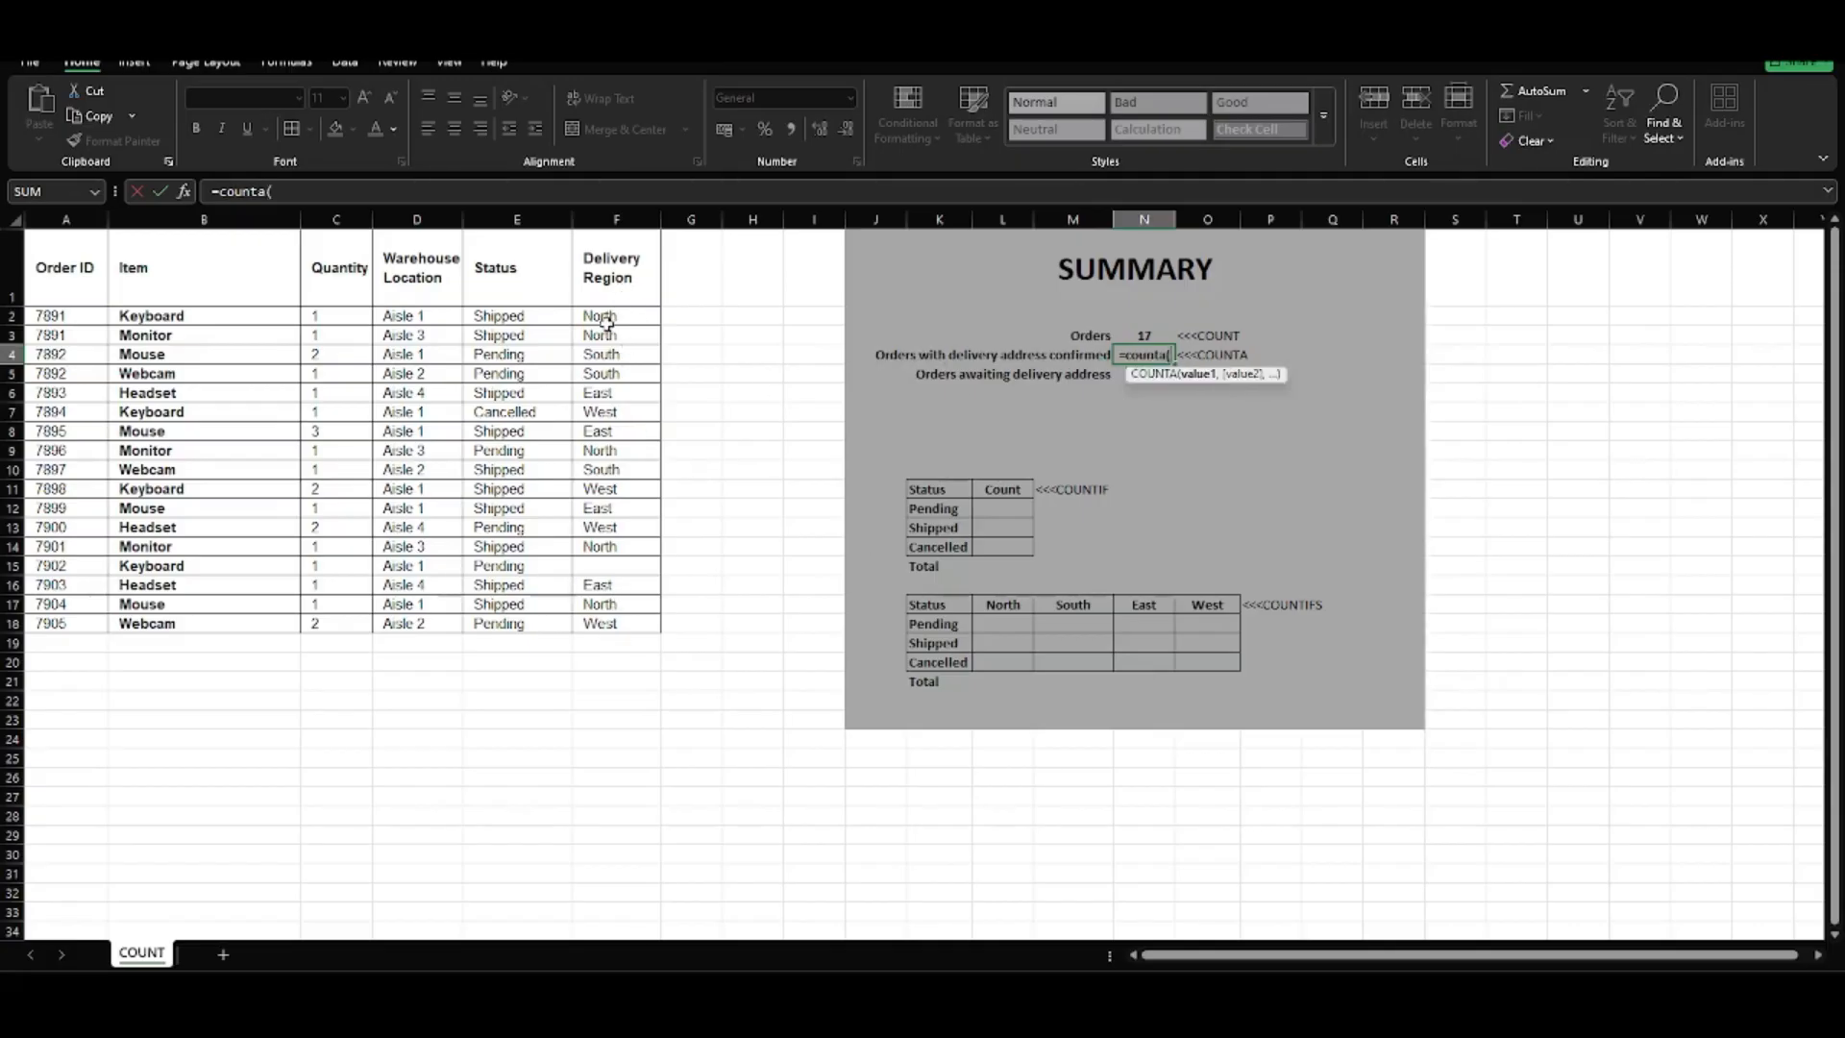
{"action": "left_click_drag", "start_coordinate": [603, 319], "coordinate": [626, 622]}
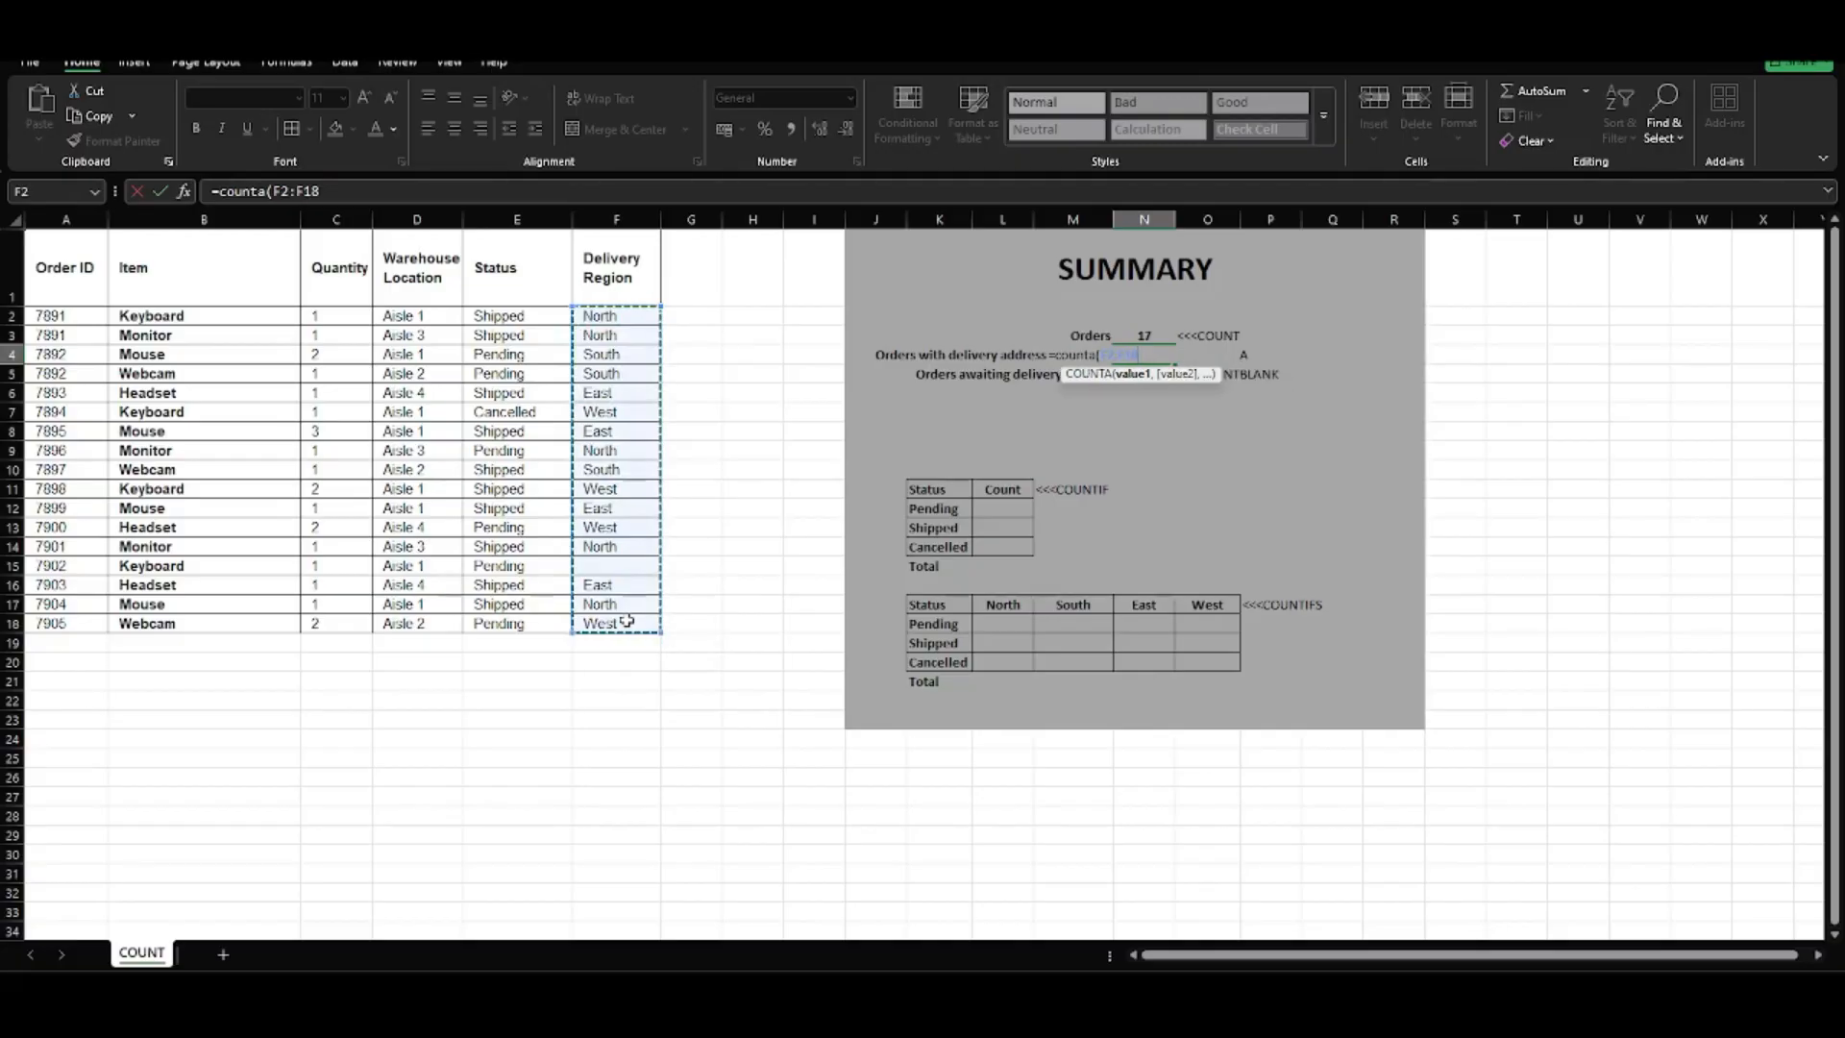
{"action": "type", "text": ")"}
{"action": "key", "text": "Return"}
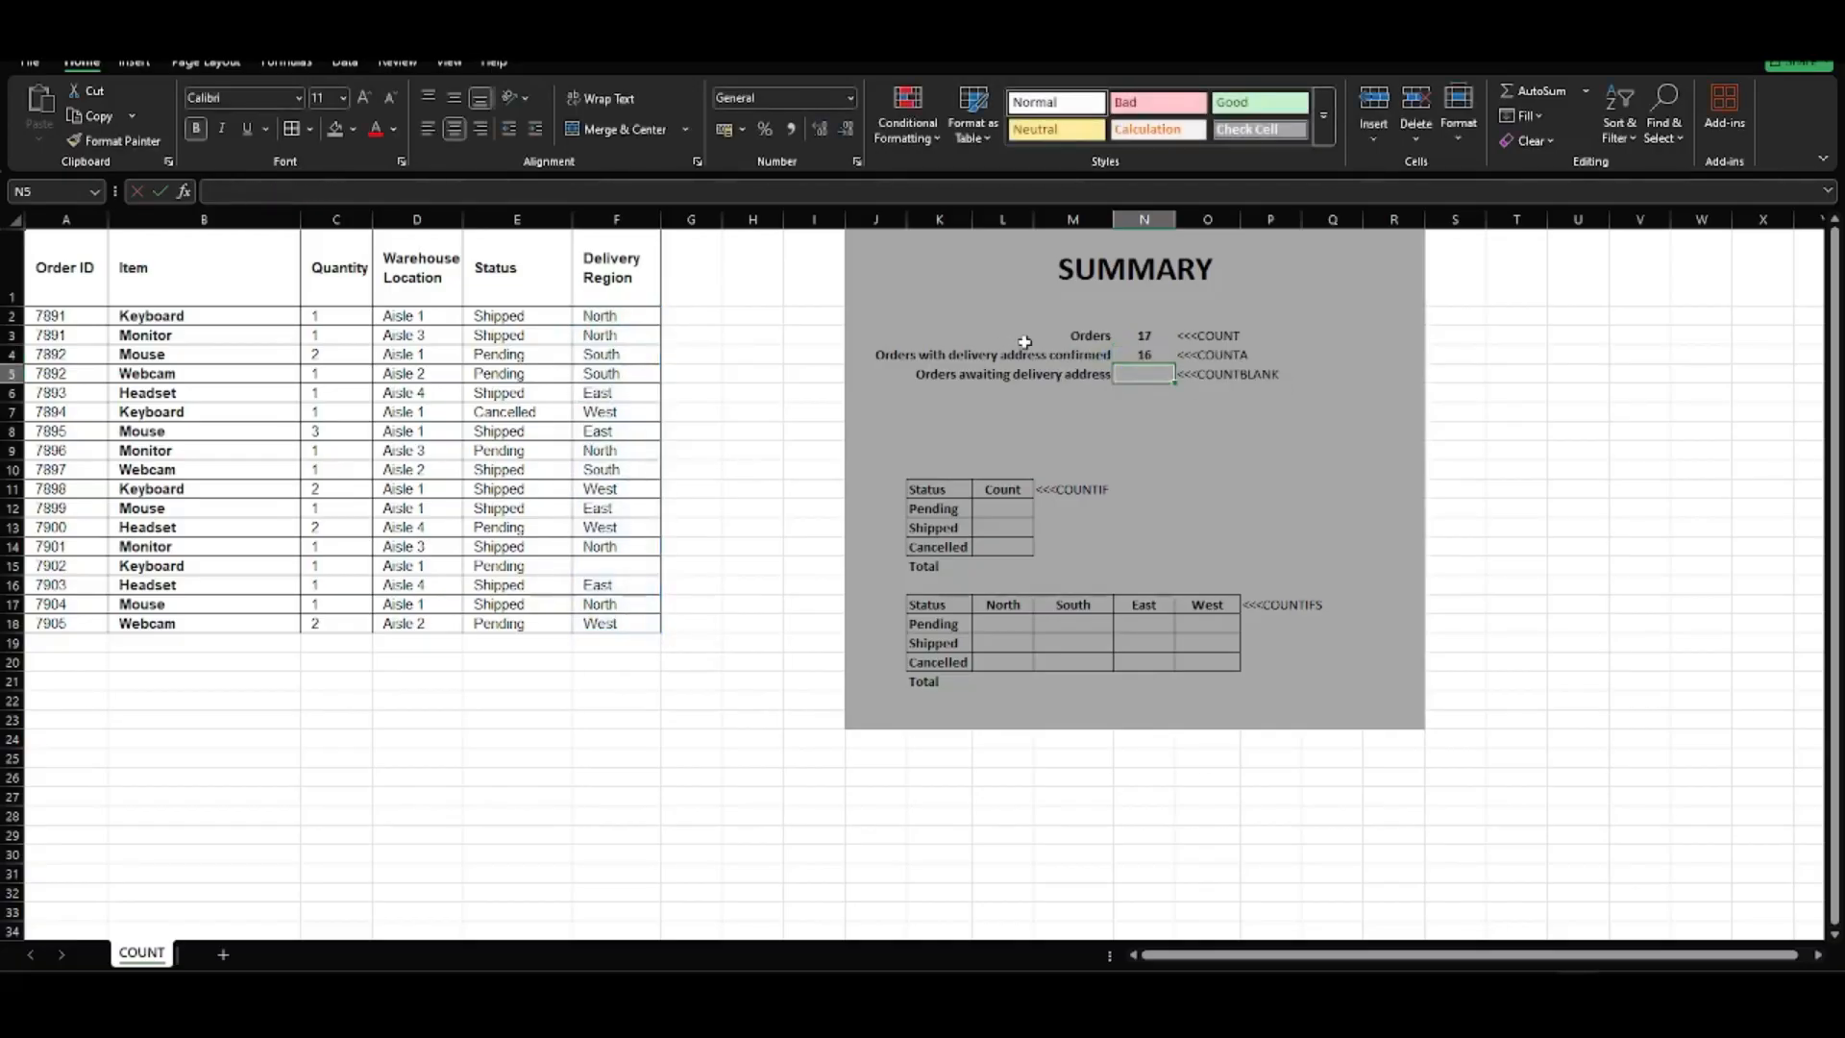
Compare the order ID entries with the Delivery Region entries, including the empty region cell F15
{"action": "left_click", "coordinate": [1144, 354]}
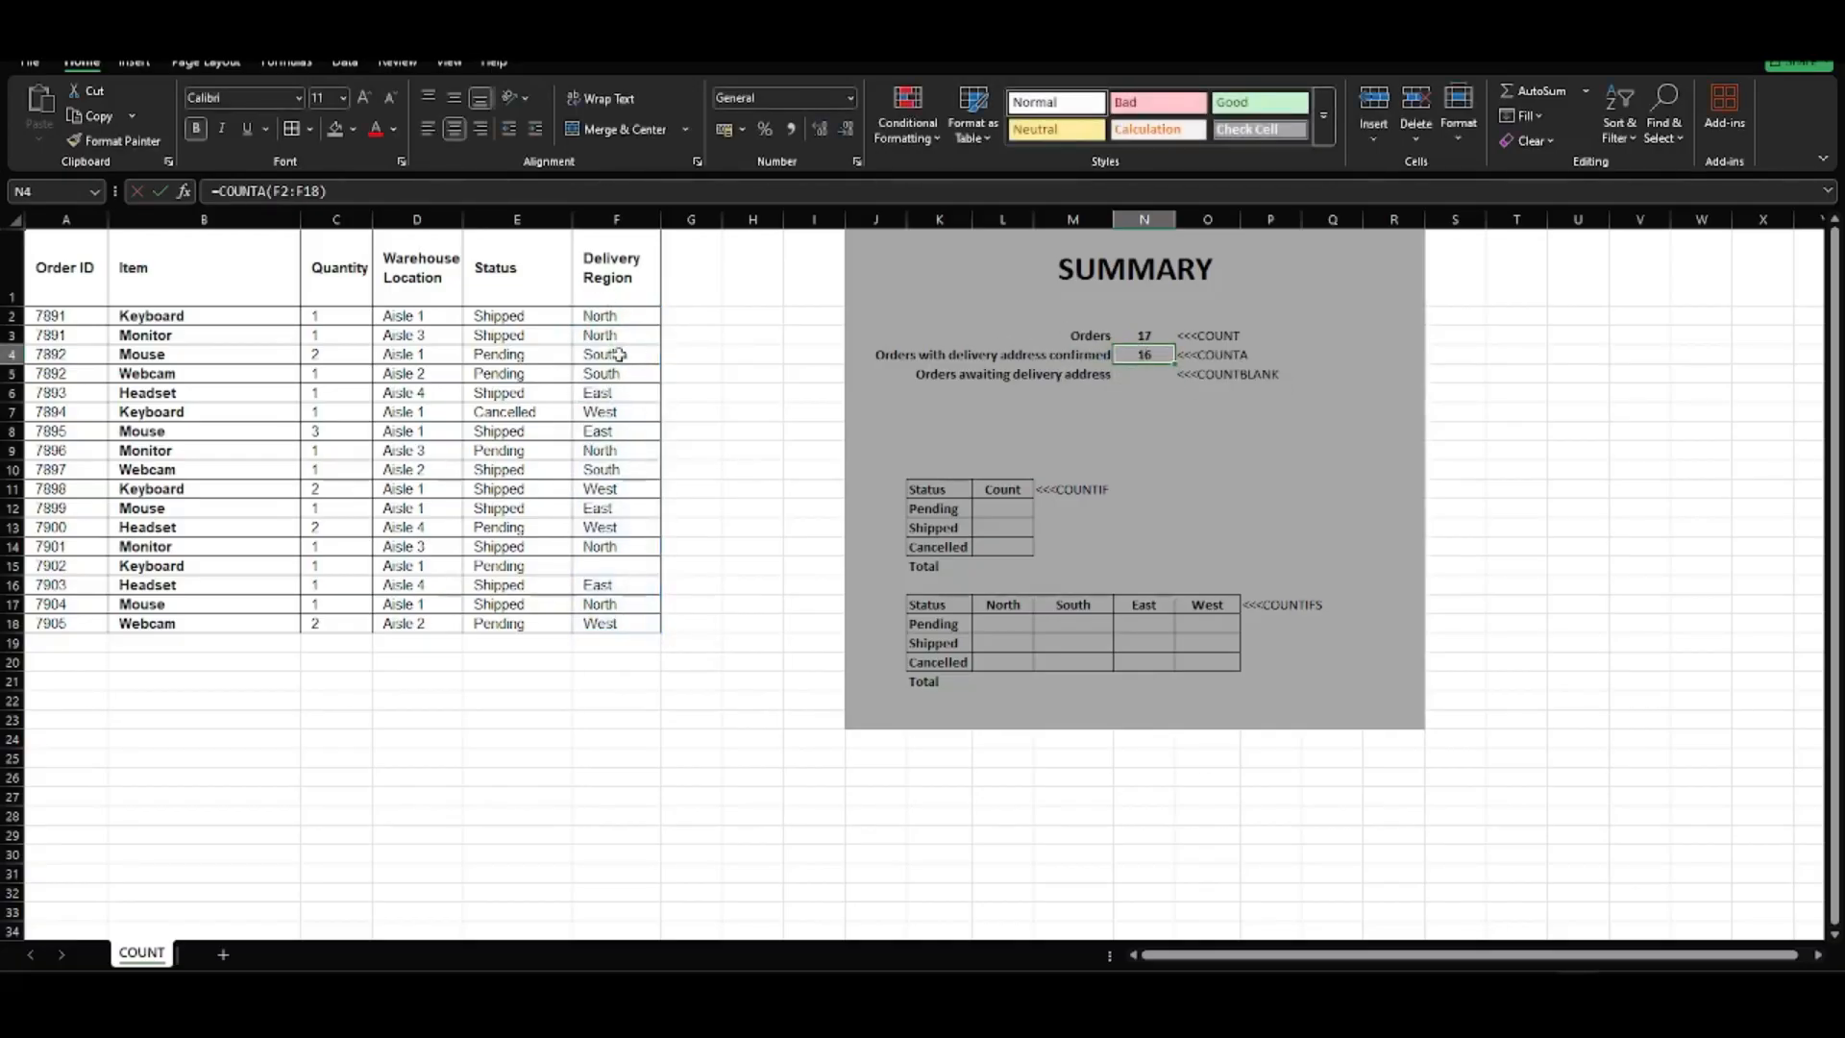
{"action": "left_click", "coordinate": [1143, 335]}
{"action": "left_click_drag", "start_coordinate": [77, 315], "coordinate": [56, 625]}
{"action": "left_click_drag", "start_coordinate": [597, 318], "coordinate": [618, 626]}
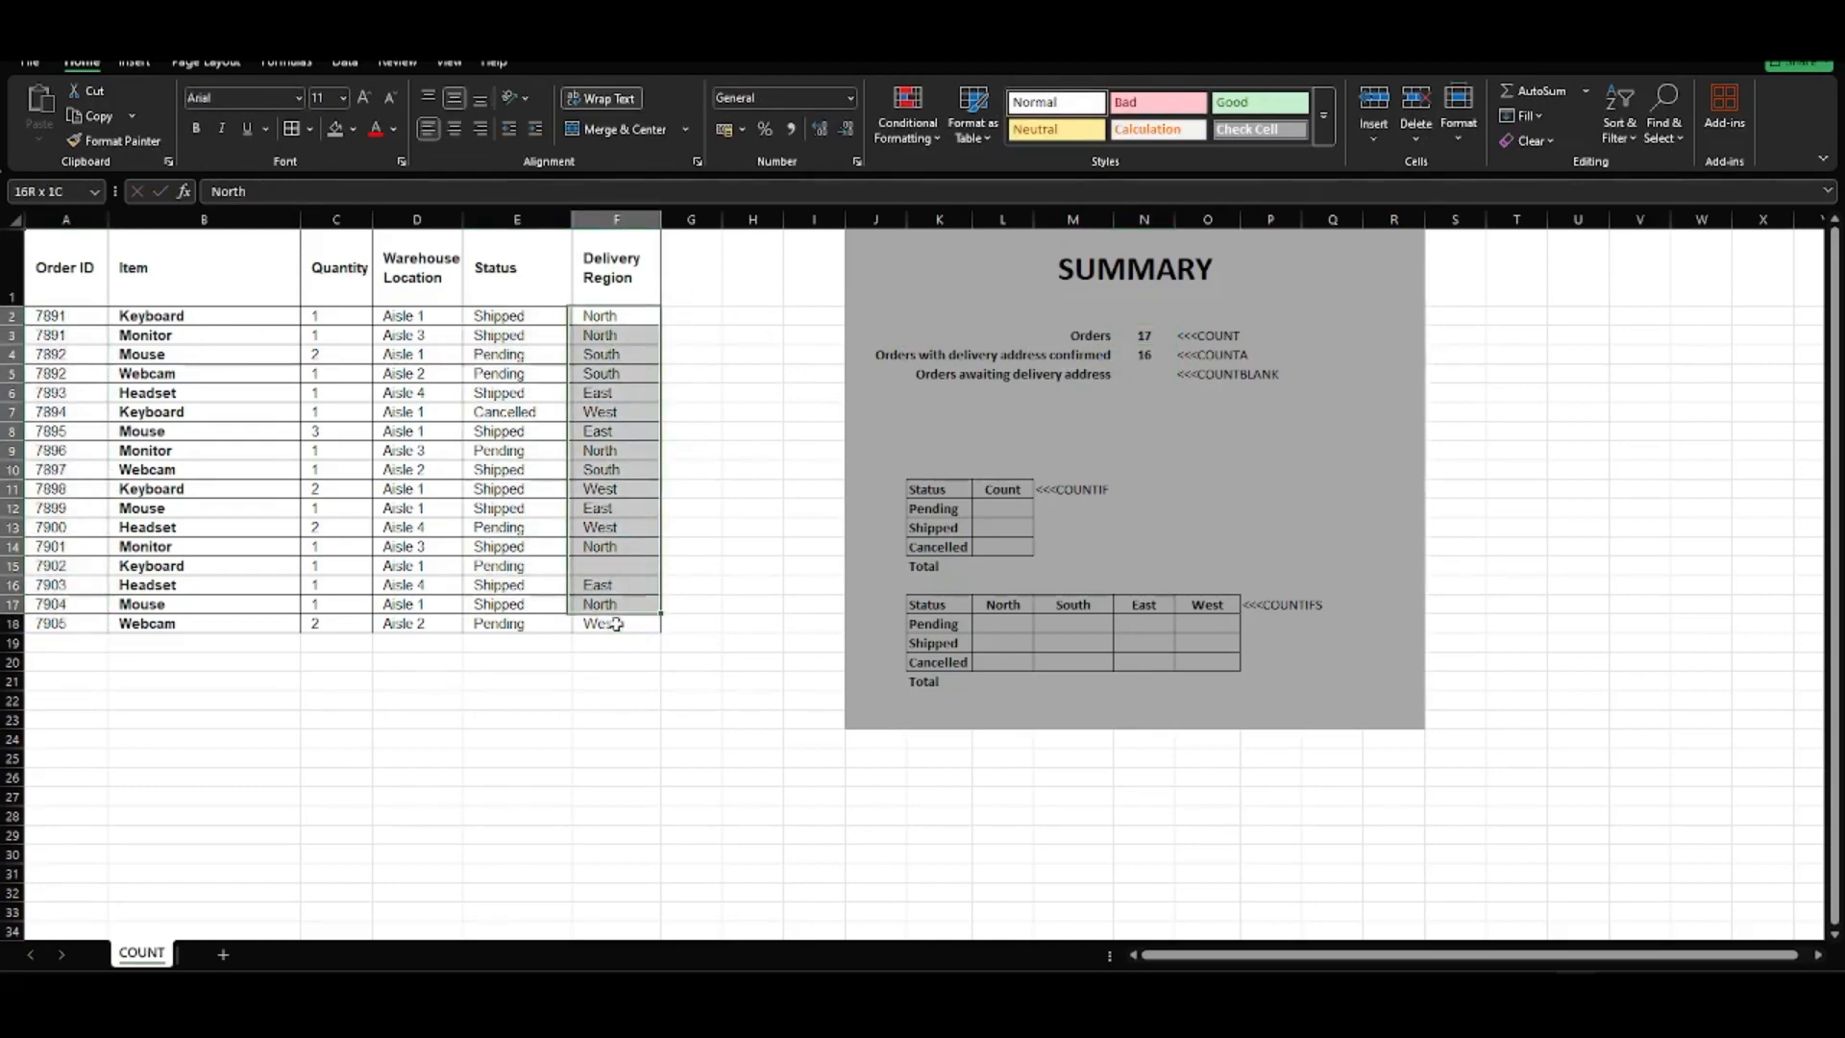
{"action": "left_click", "coordinate": [611, 565]}
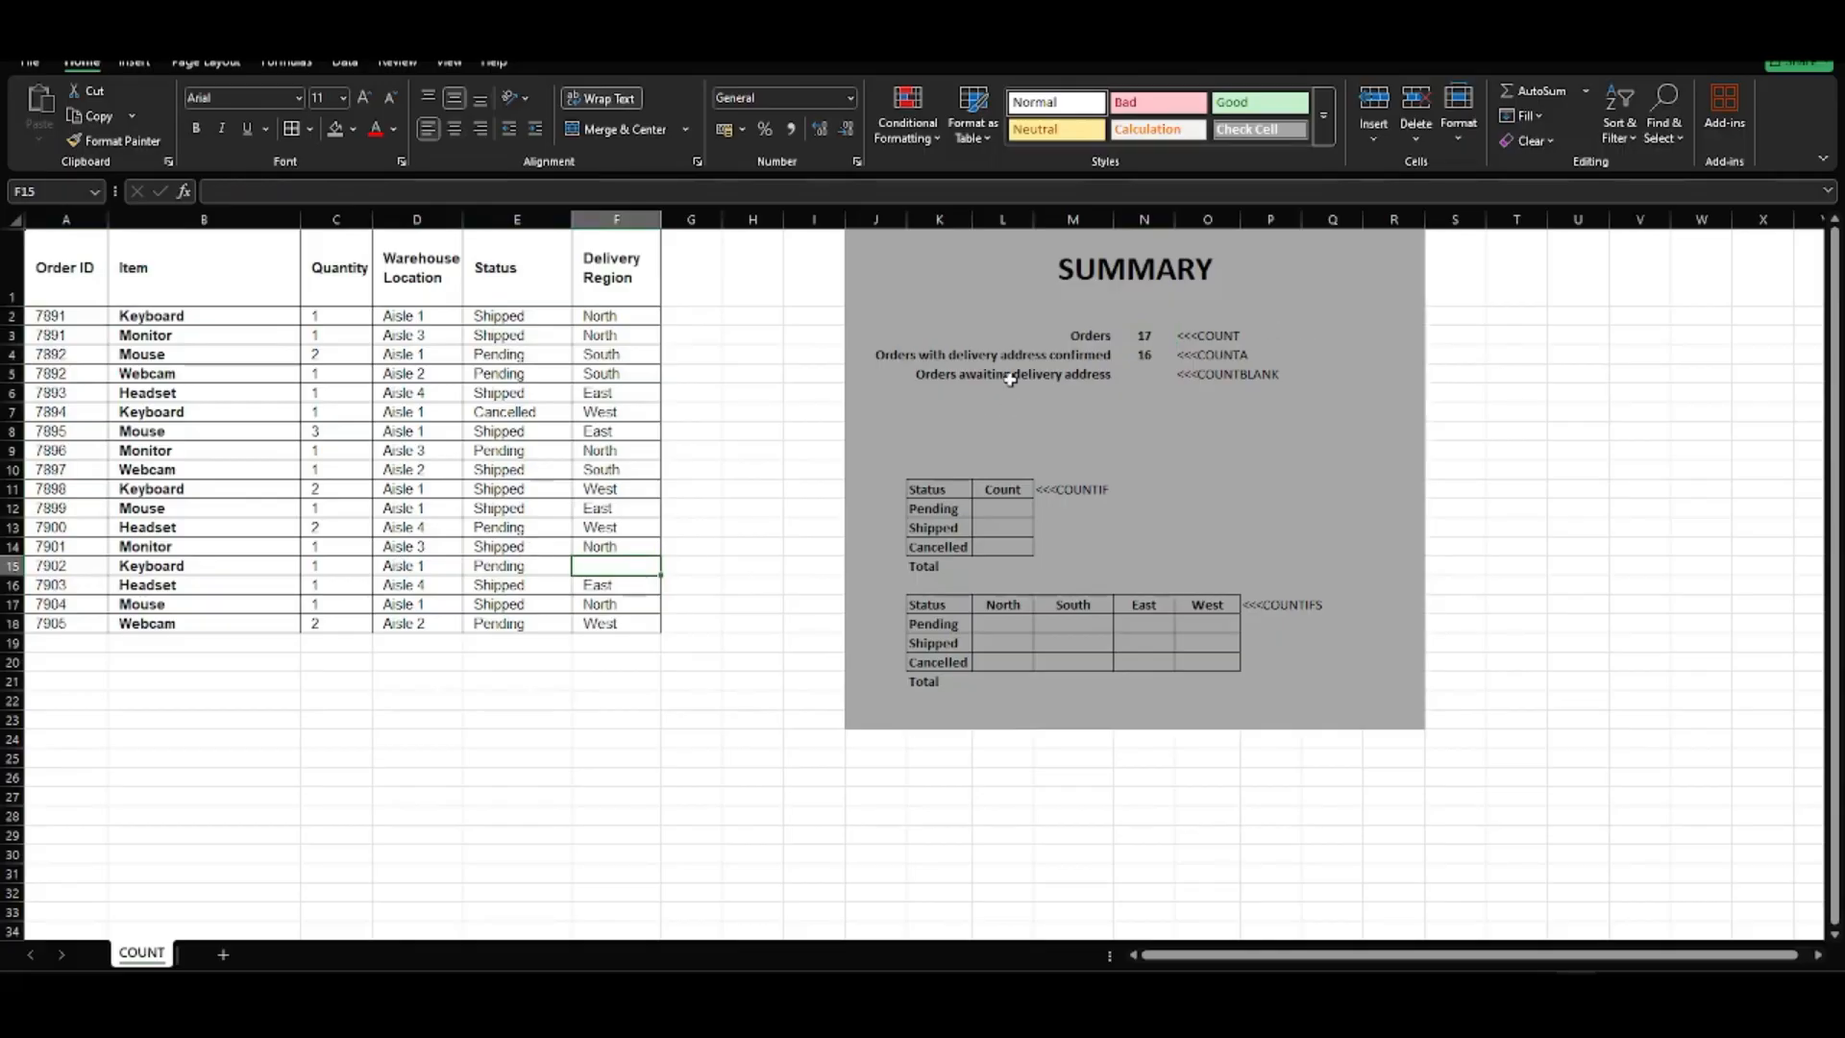
Count the orders awaiting a delivery address in N5 with =COUNTBLANK(F2:F18)
{"action": "left_click", "coordinate": [1139, 373]}
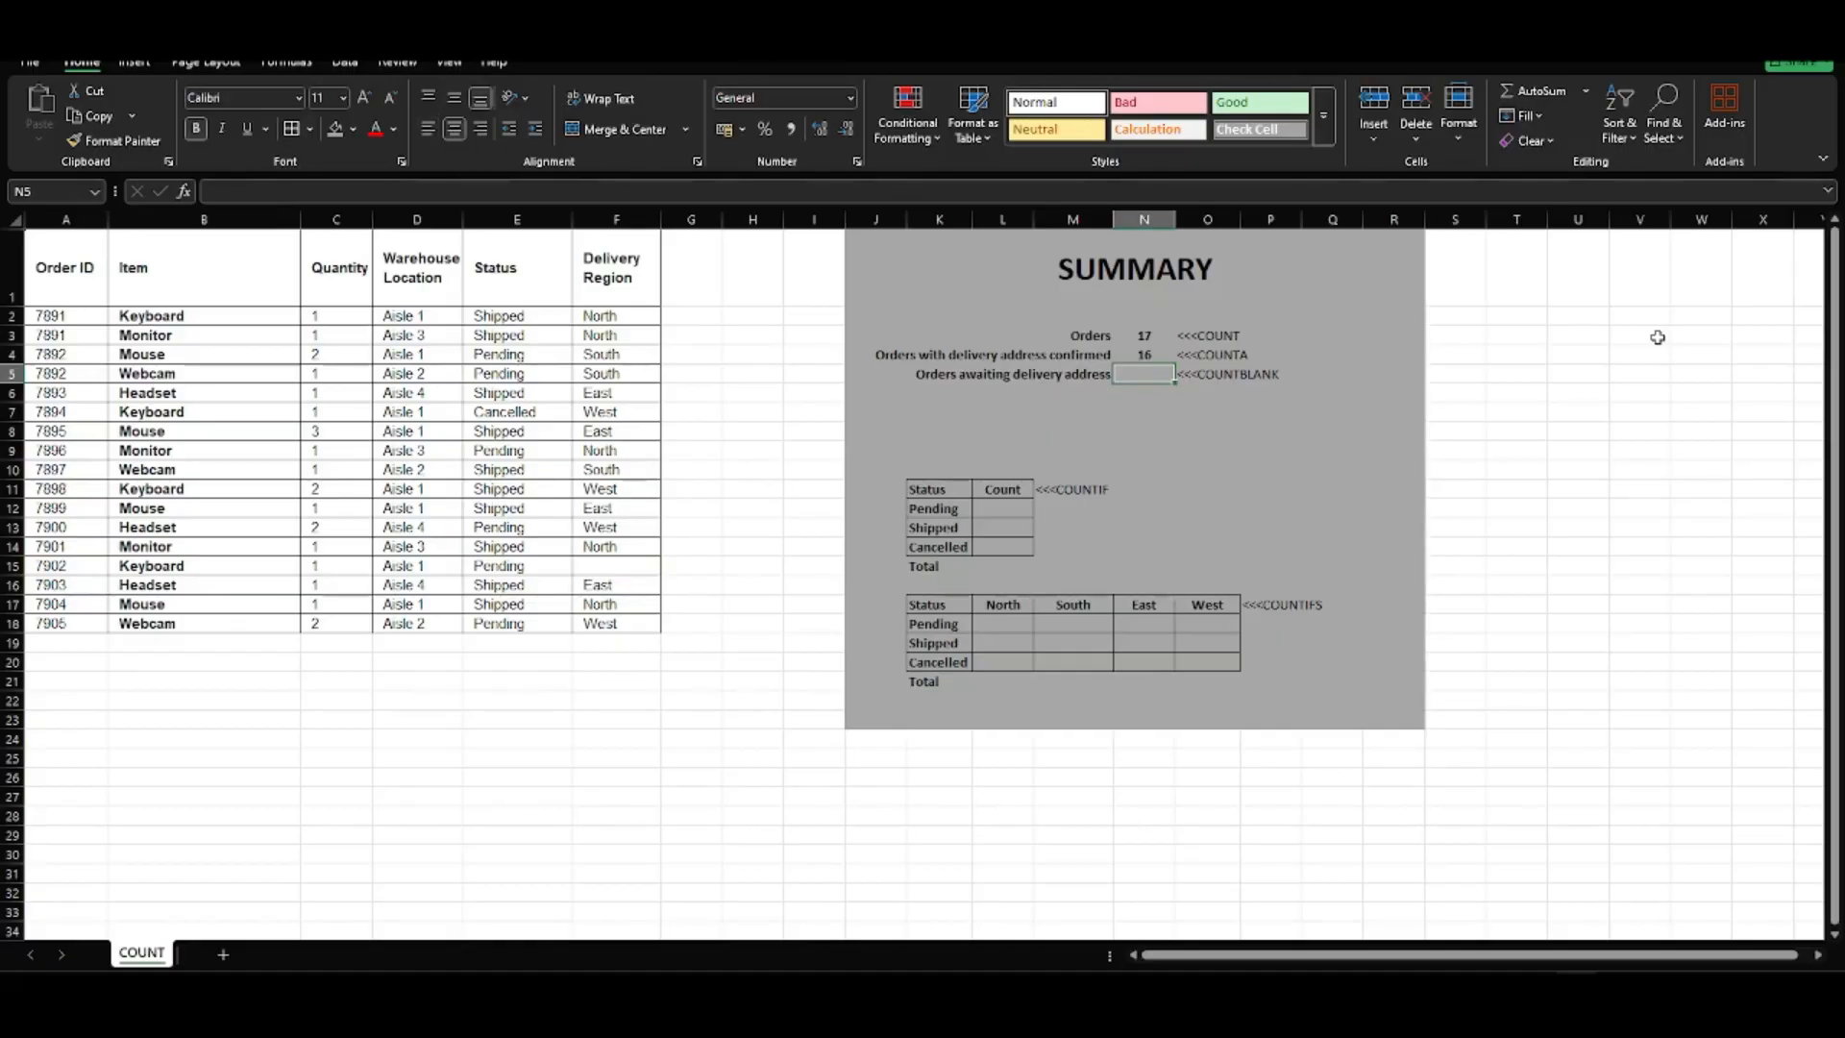
{"action": "type", "text": "=countblank("}
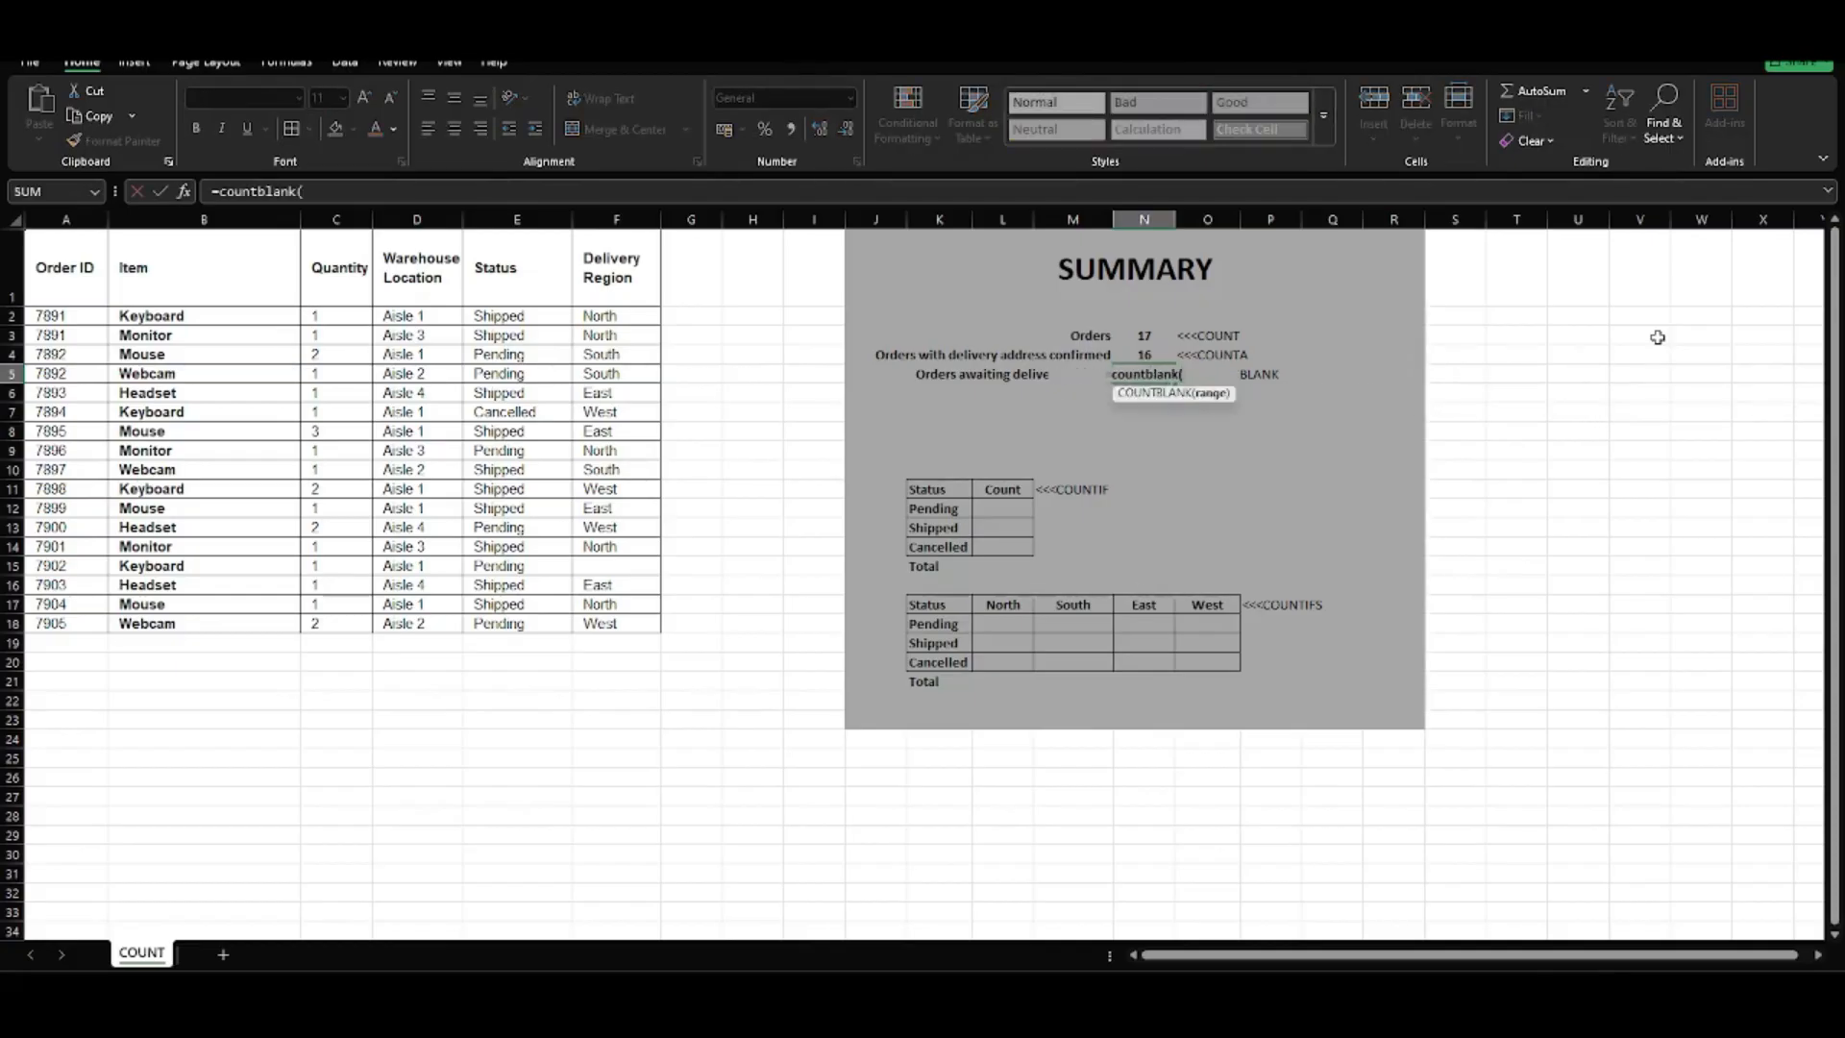
{"action": "left_click_drag", "start_coordinate": [615, 315], "coordinate": [623, 624]}
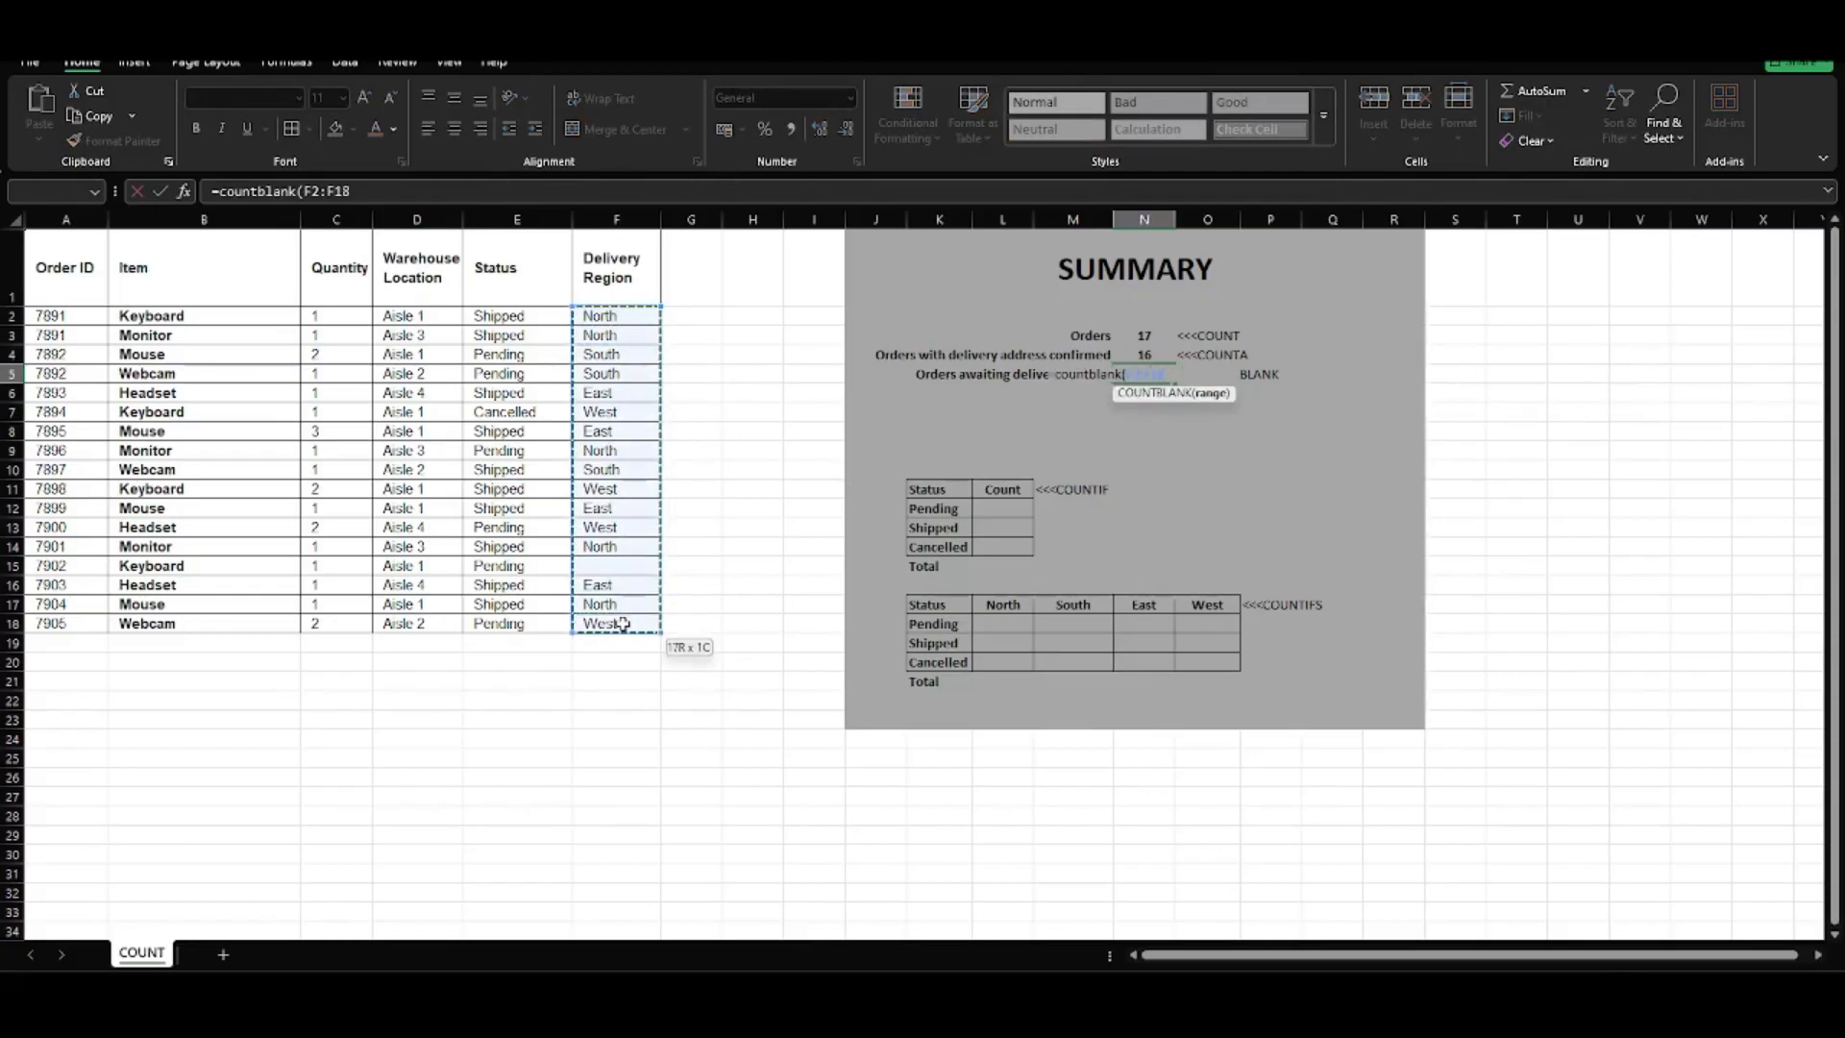
{"action": "key", "text": "Return"}
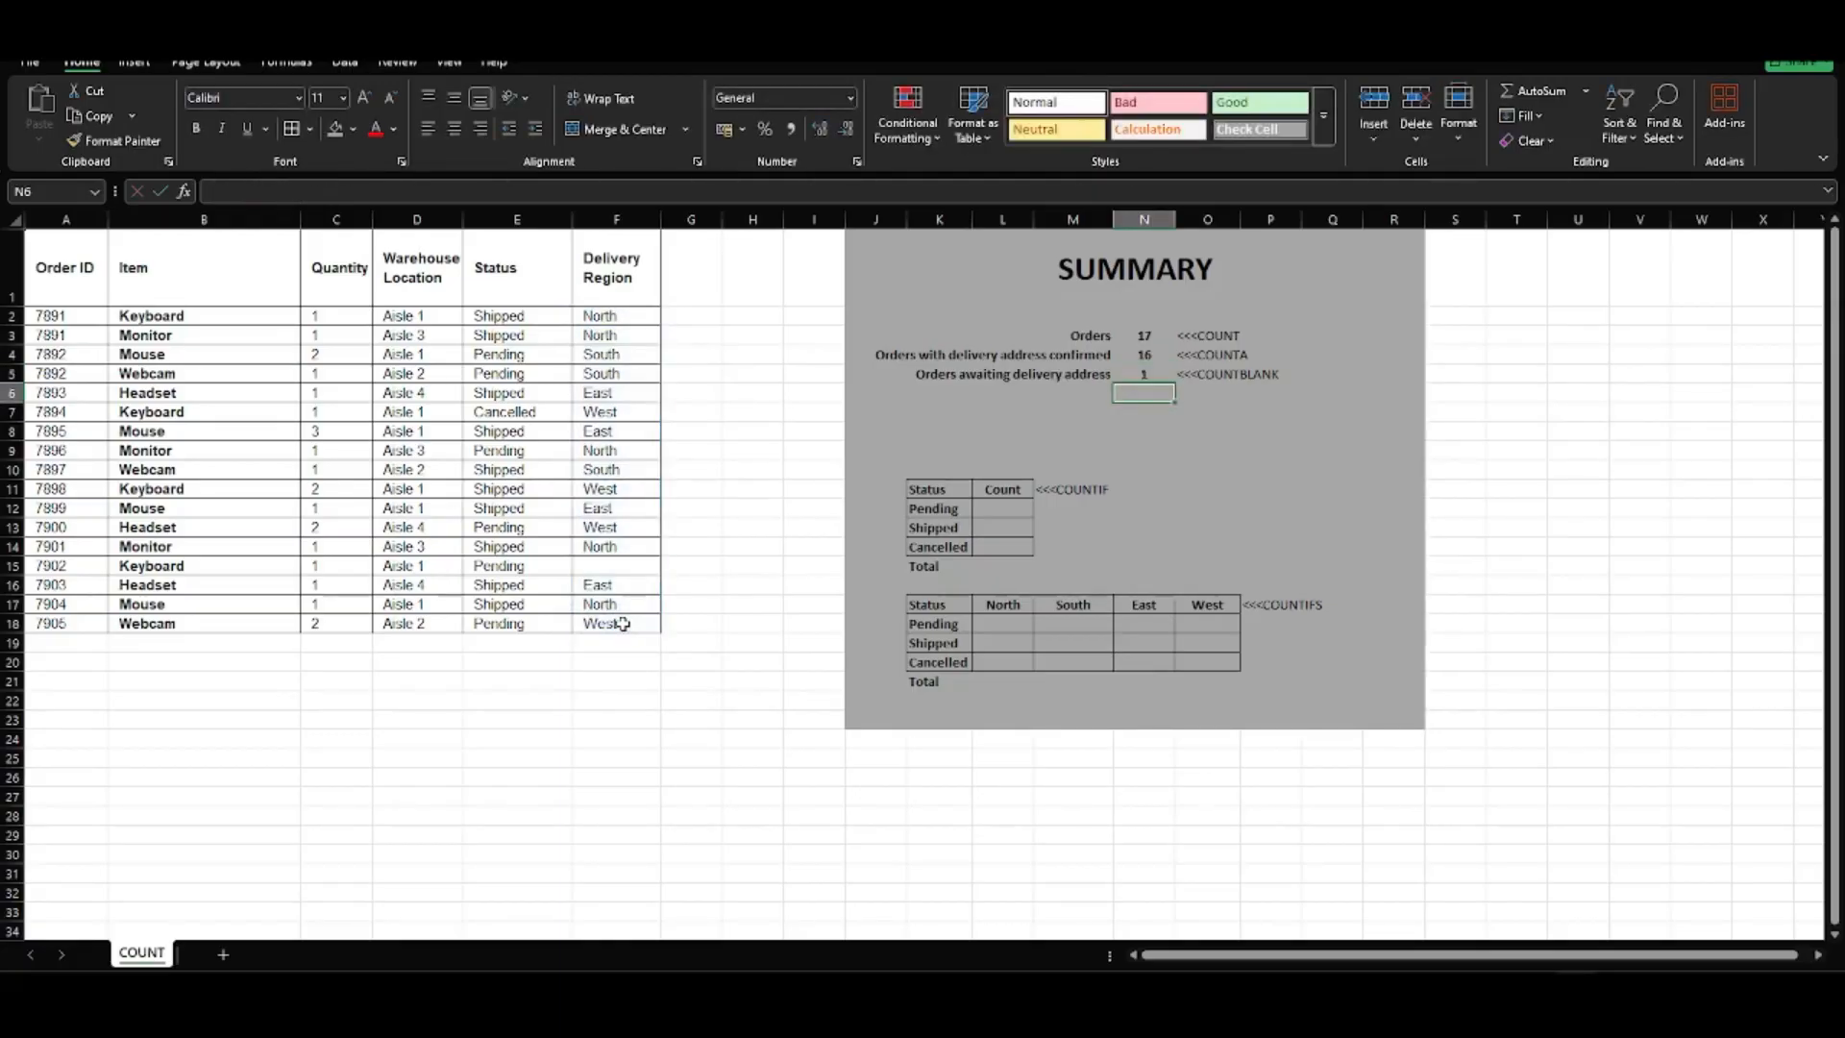
Try the subtraction =N3-N4 as the alternative formula for orders awaiting a delivery address in N5
{"action": "key", "text": "Up"}
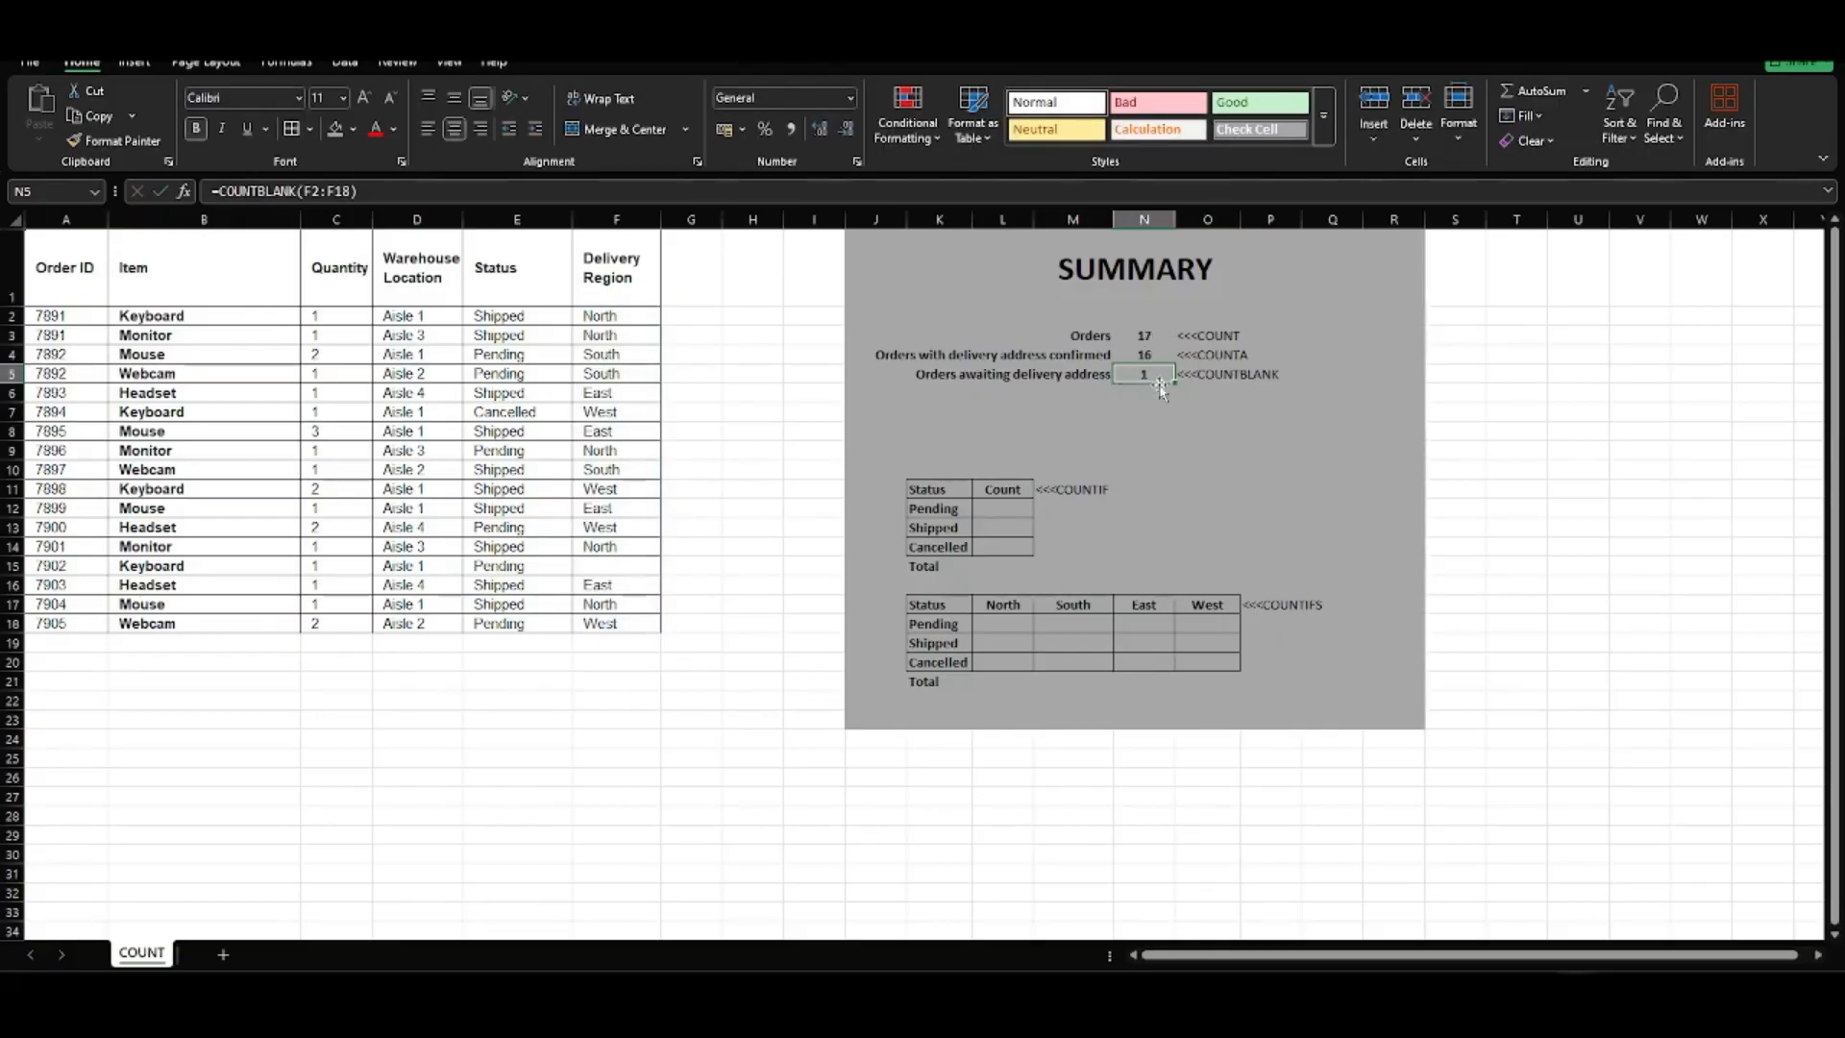
{"action": "type", "text": "="}
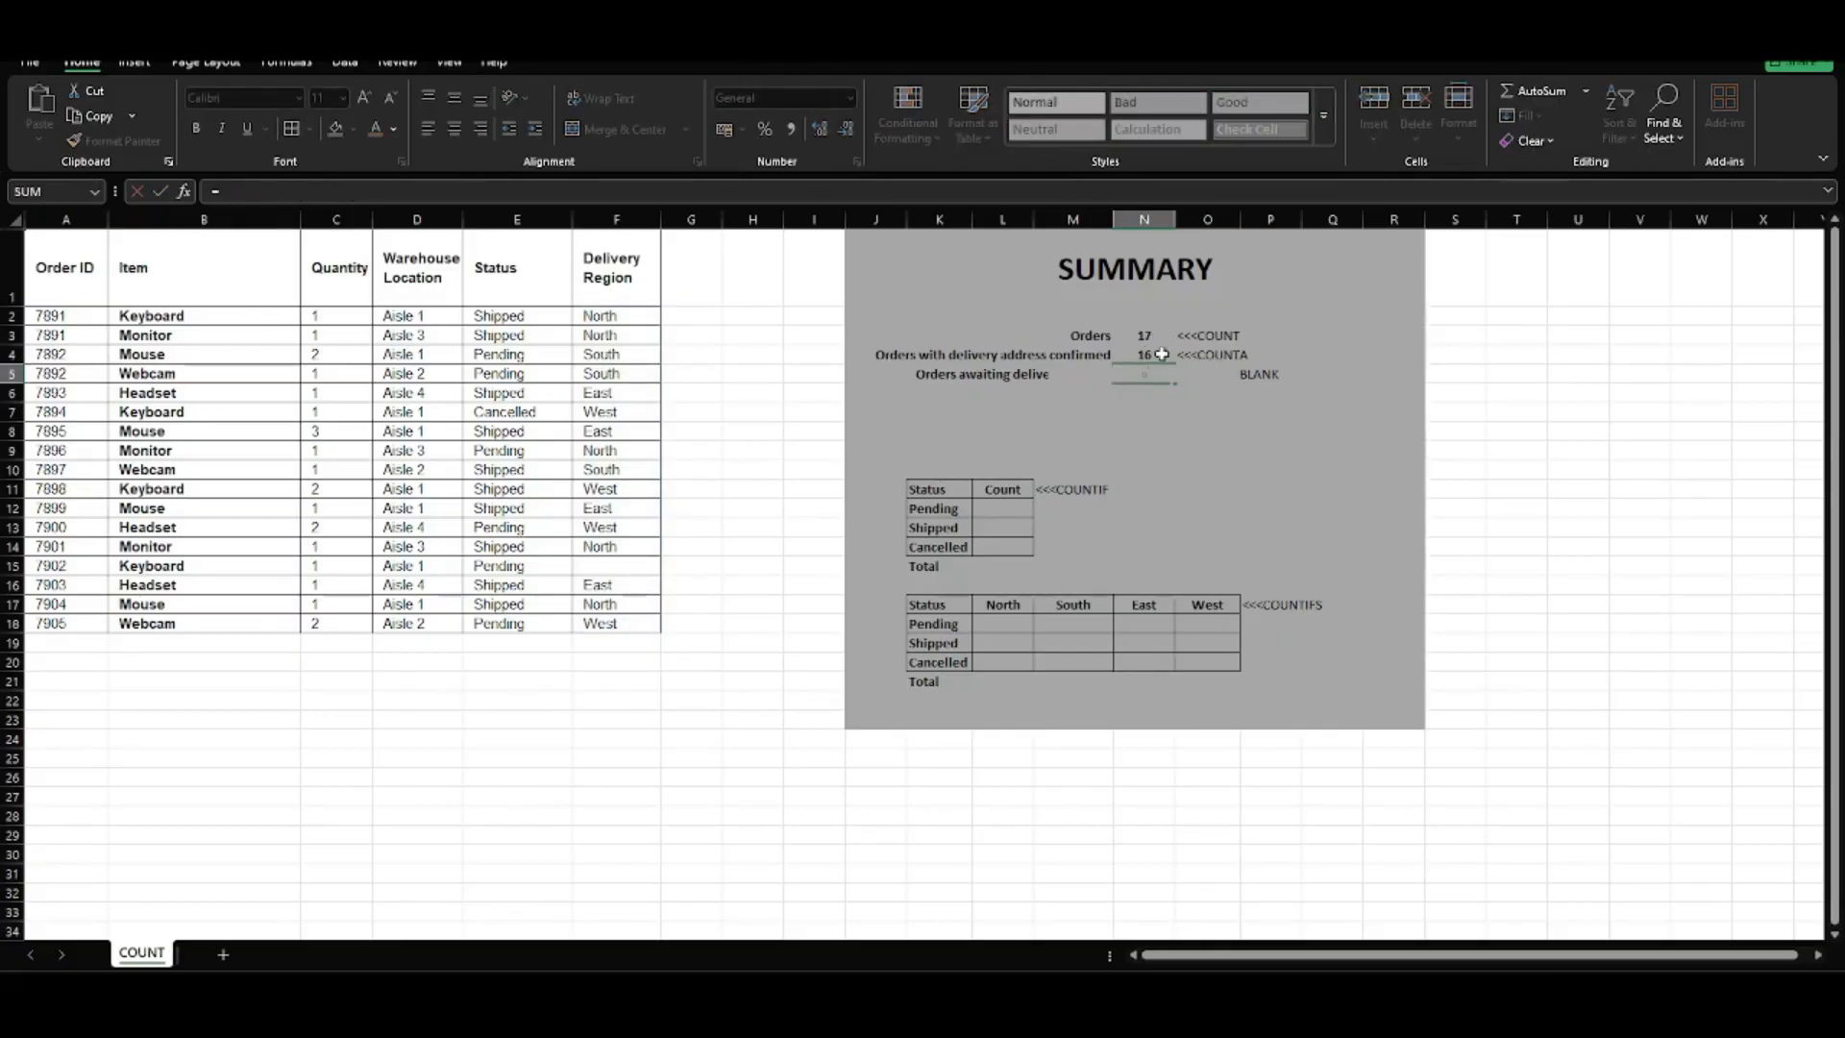
{"action": "left_click", "coordinate": [1146, 335]}
{"action": "type", "text": "-"}
{"action": "left_click", "coordinate": [1147, 355]}
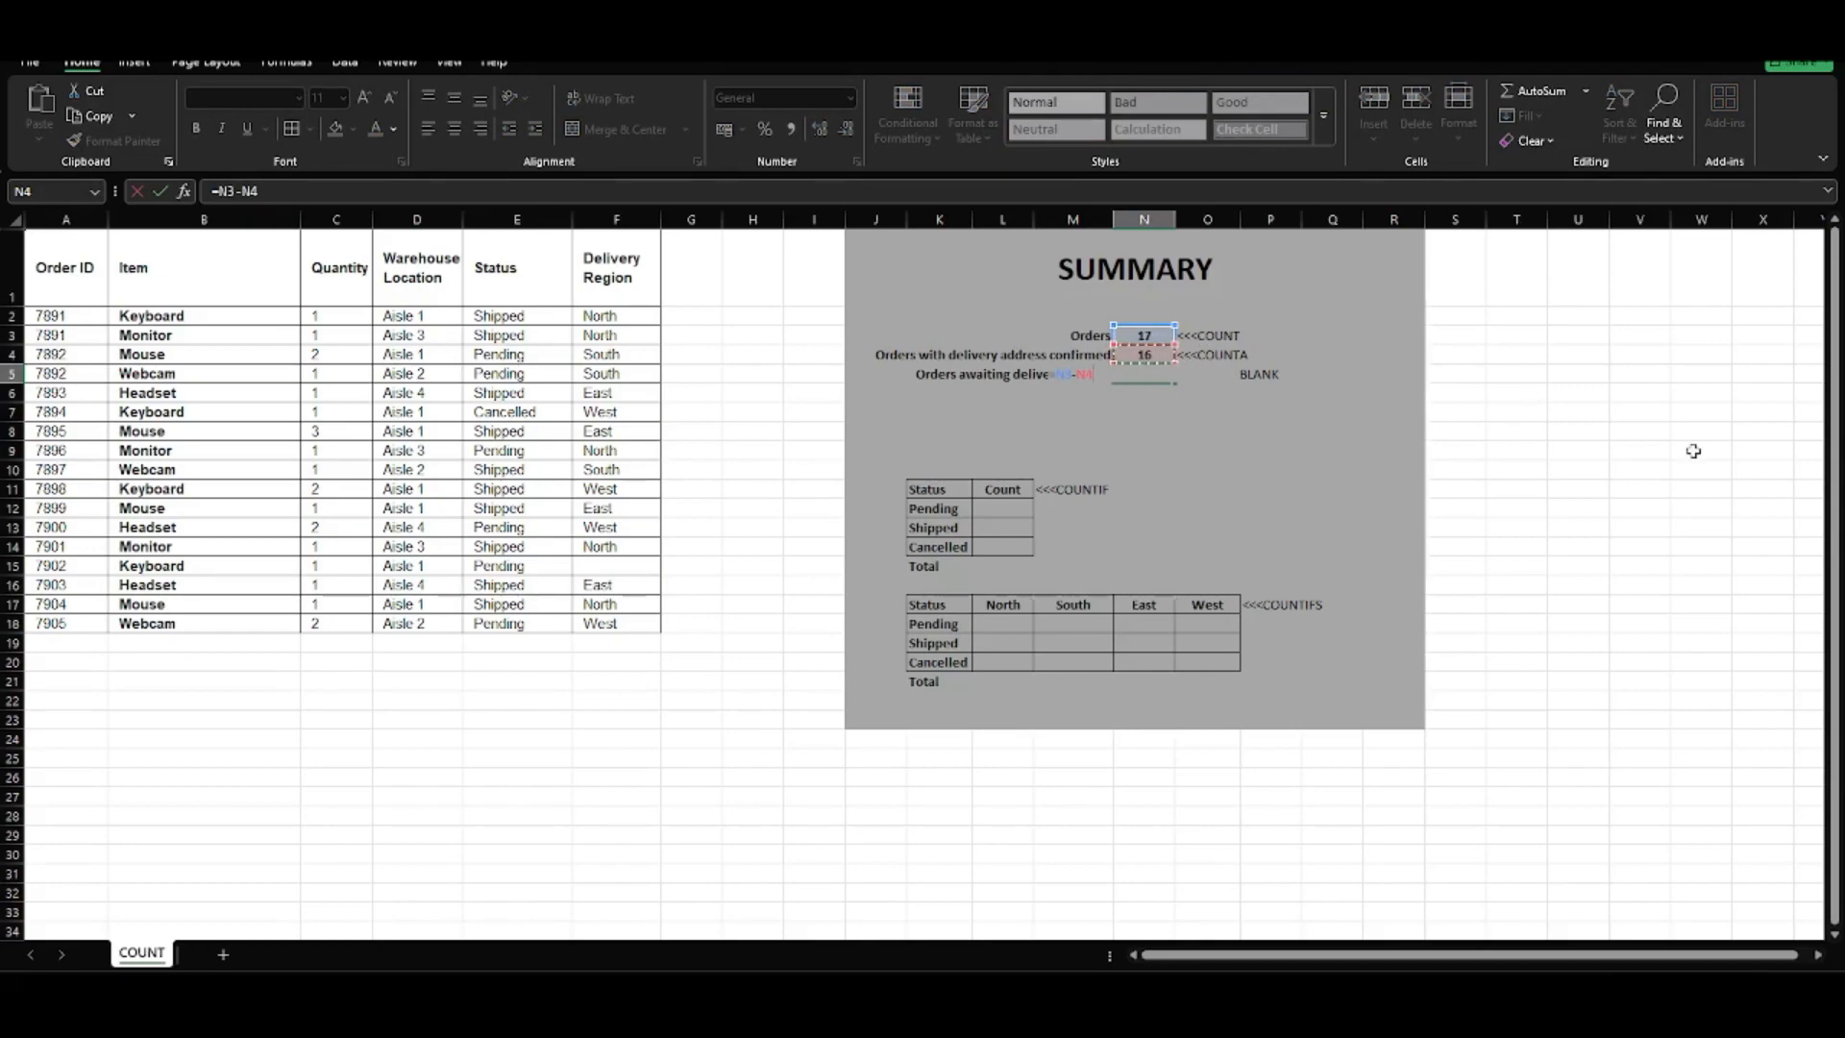
{"action": "key", "text": "Return"}
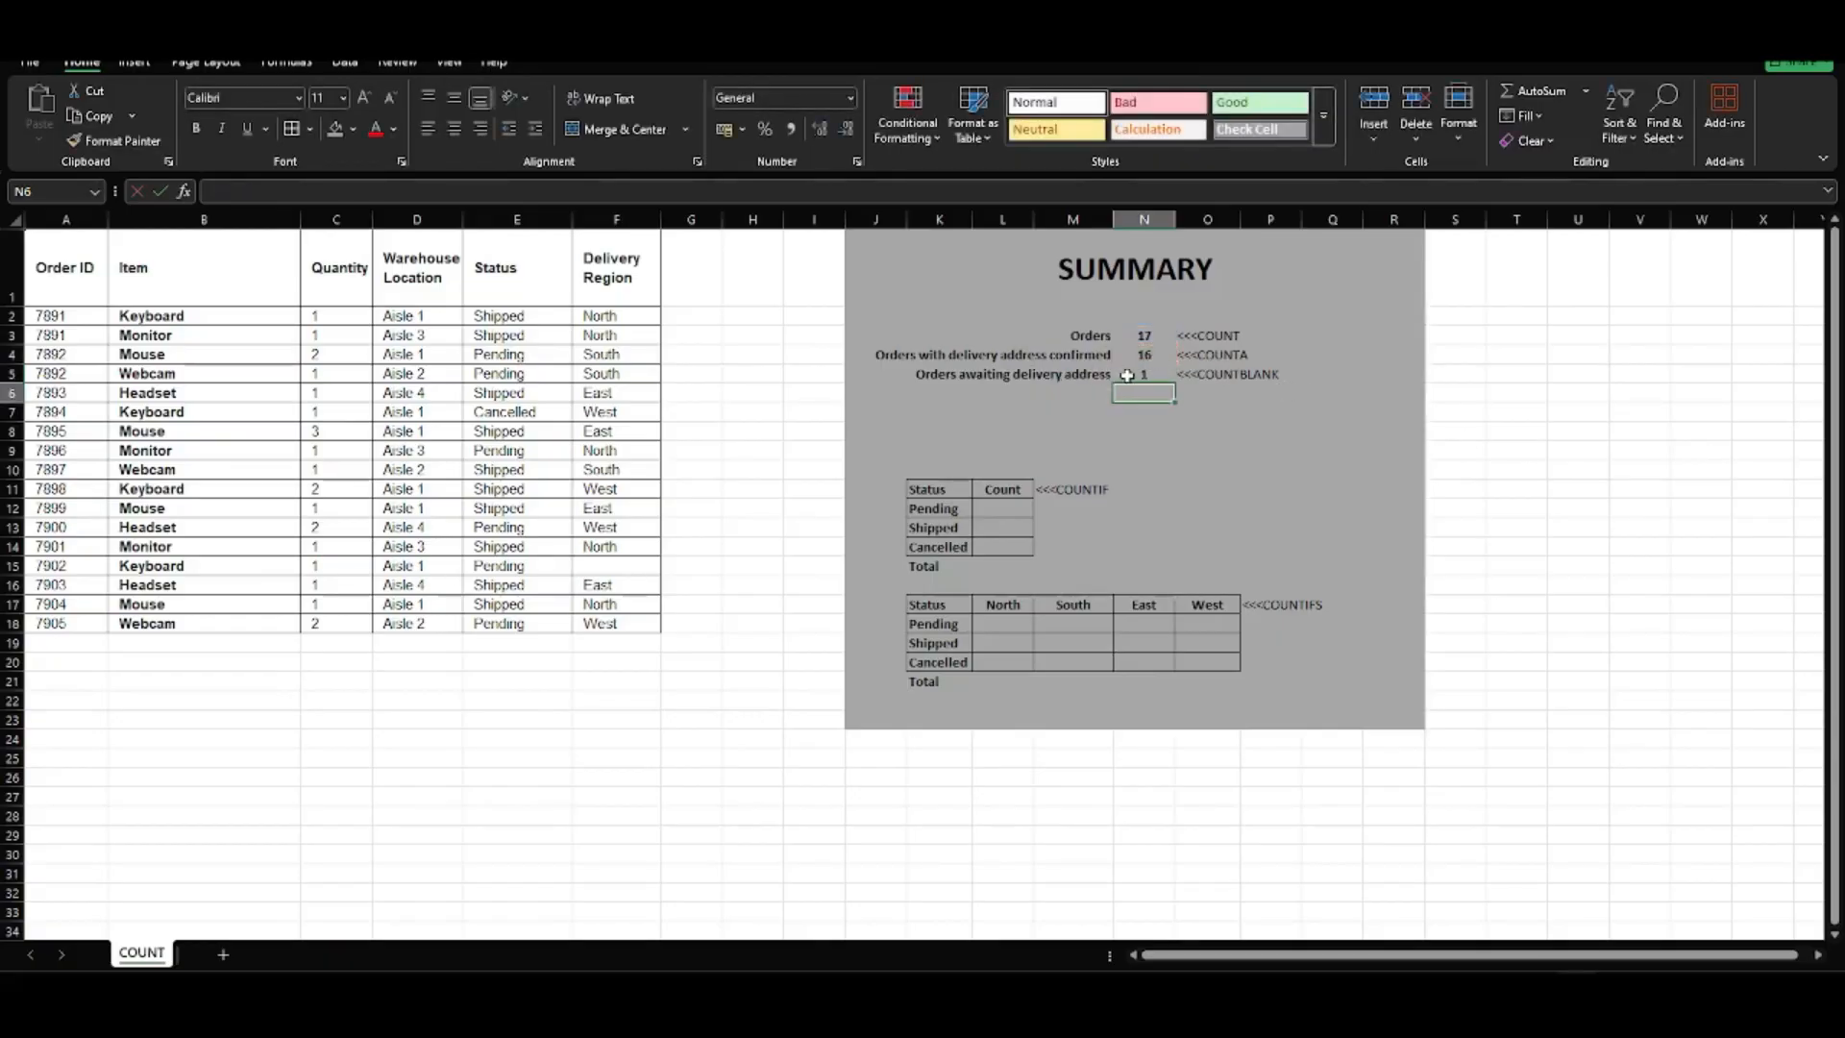
Replace the subtraction in N5 with COUNTBLANK over the delivery regions F2:F18
{"action": "key", "text": "Up"}
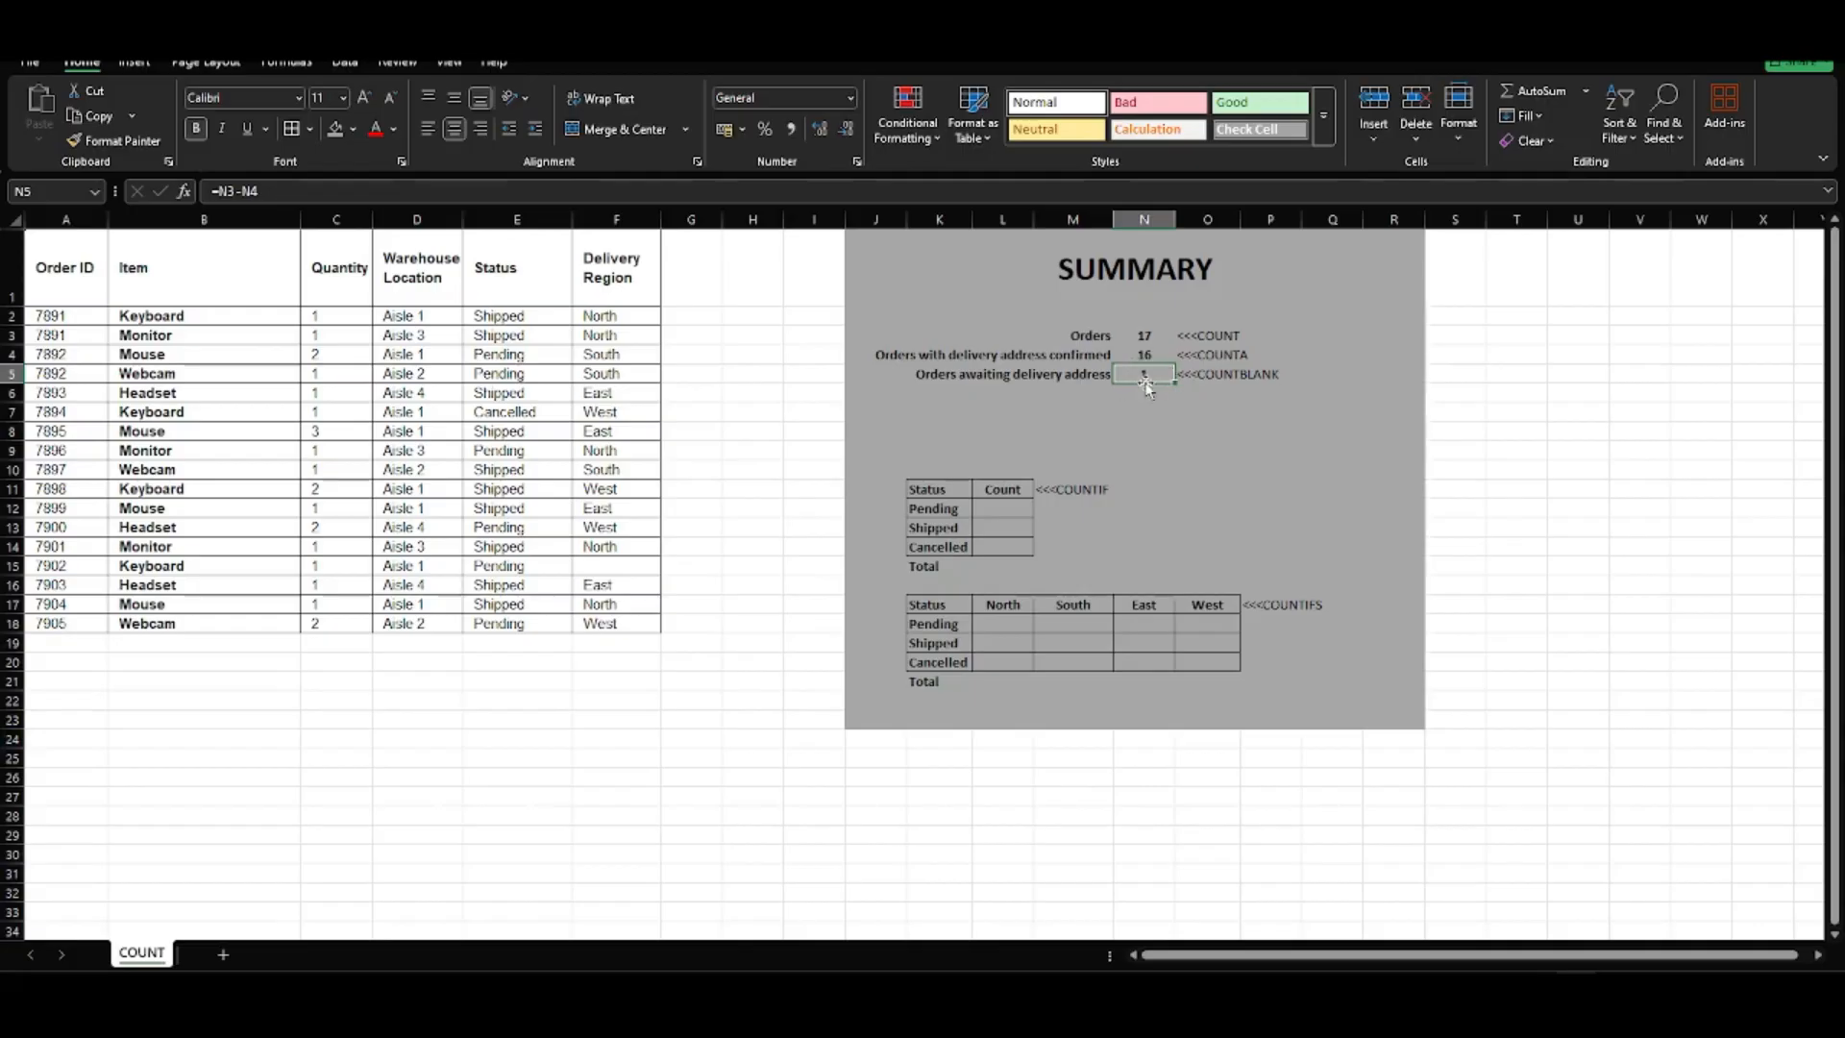
{"action": "type", "text": "=countblank("}
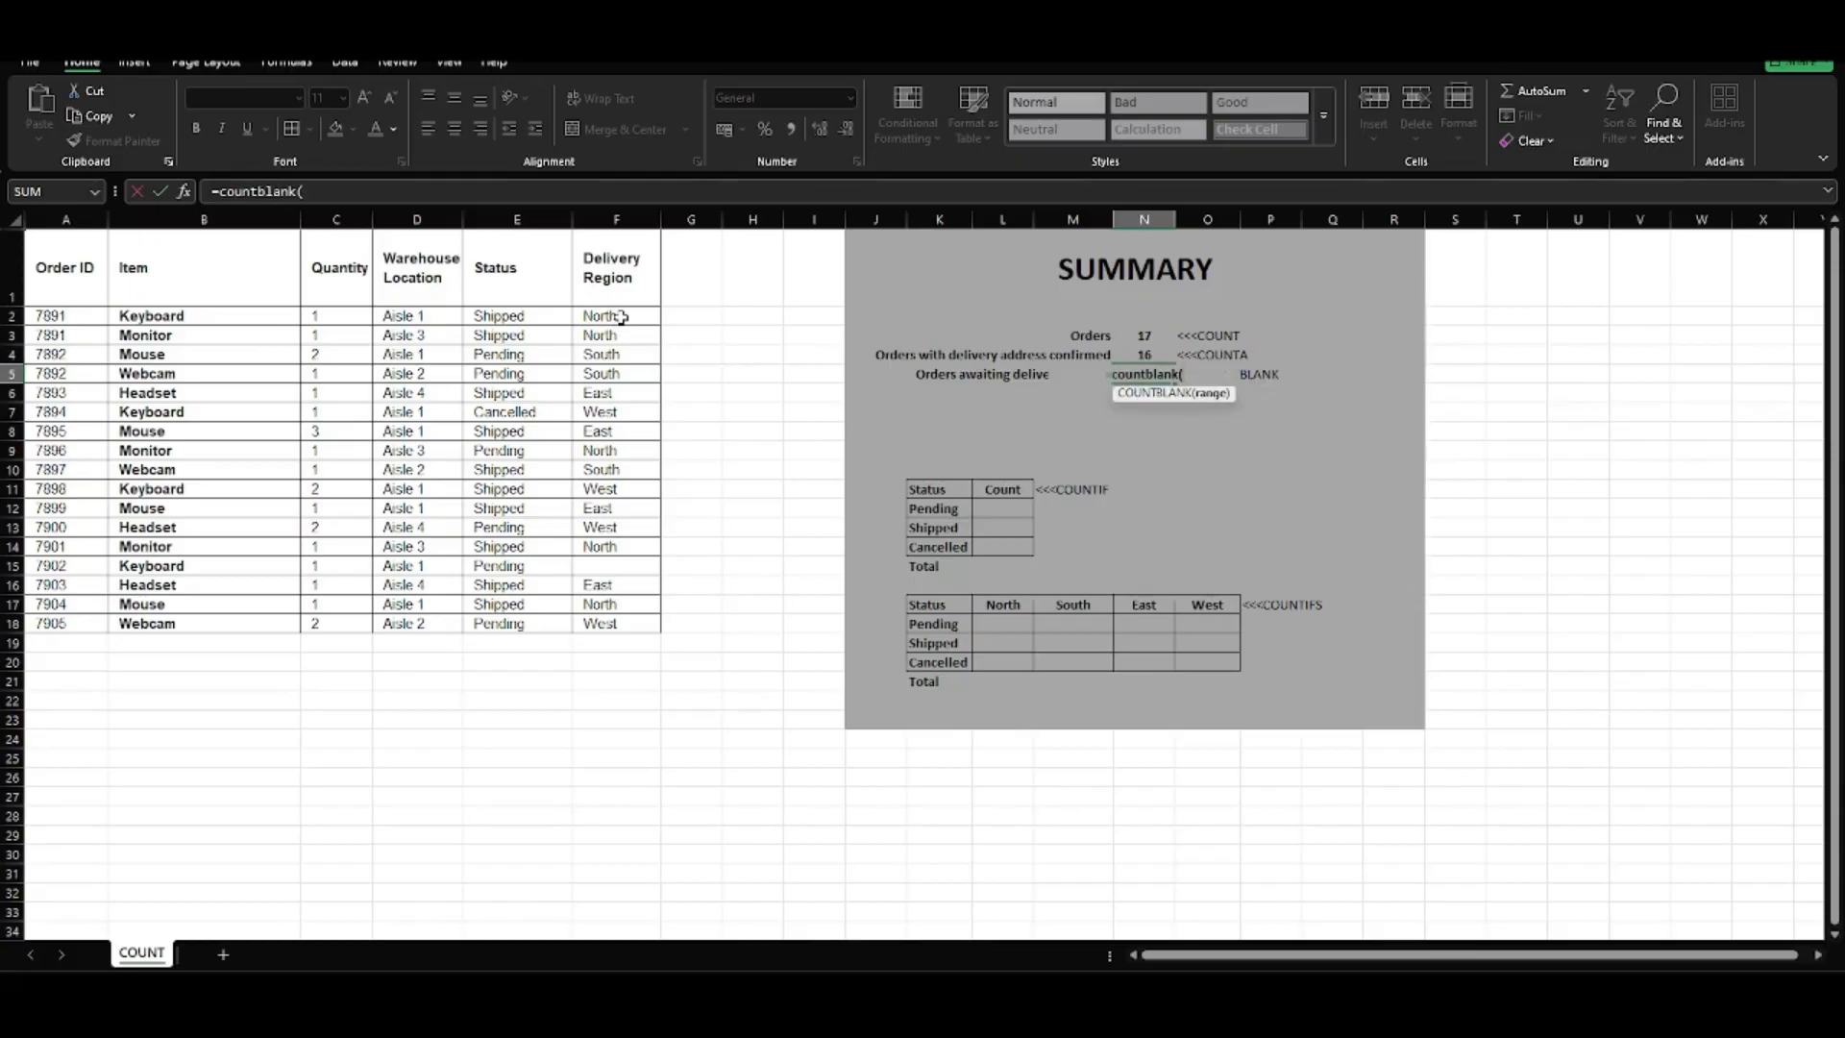
{"action": "left_click_drag", "start_coordinate": [620, 317], "coordinate": [603, 626]}
{"action": "key", "text": "Return"}
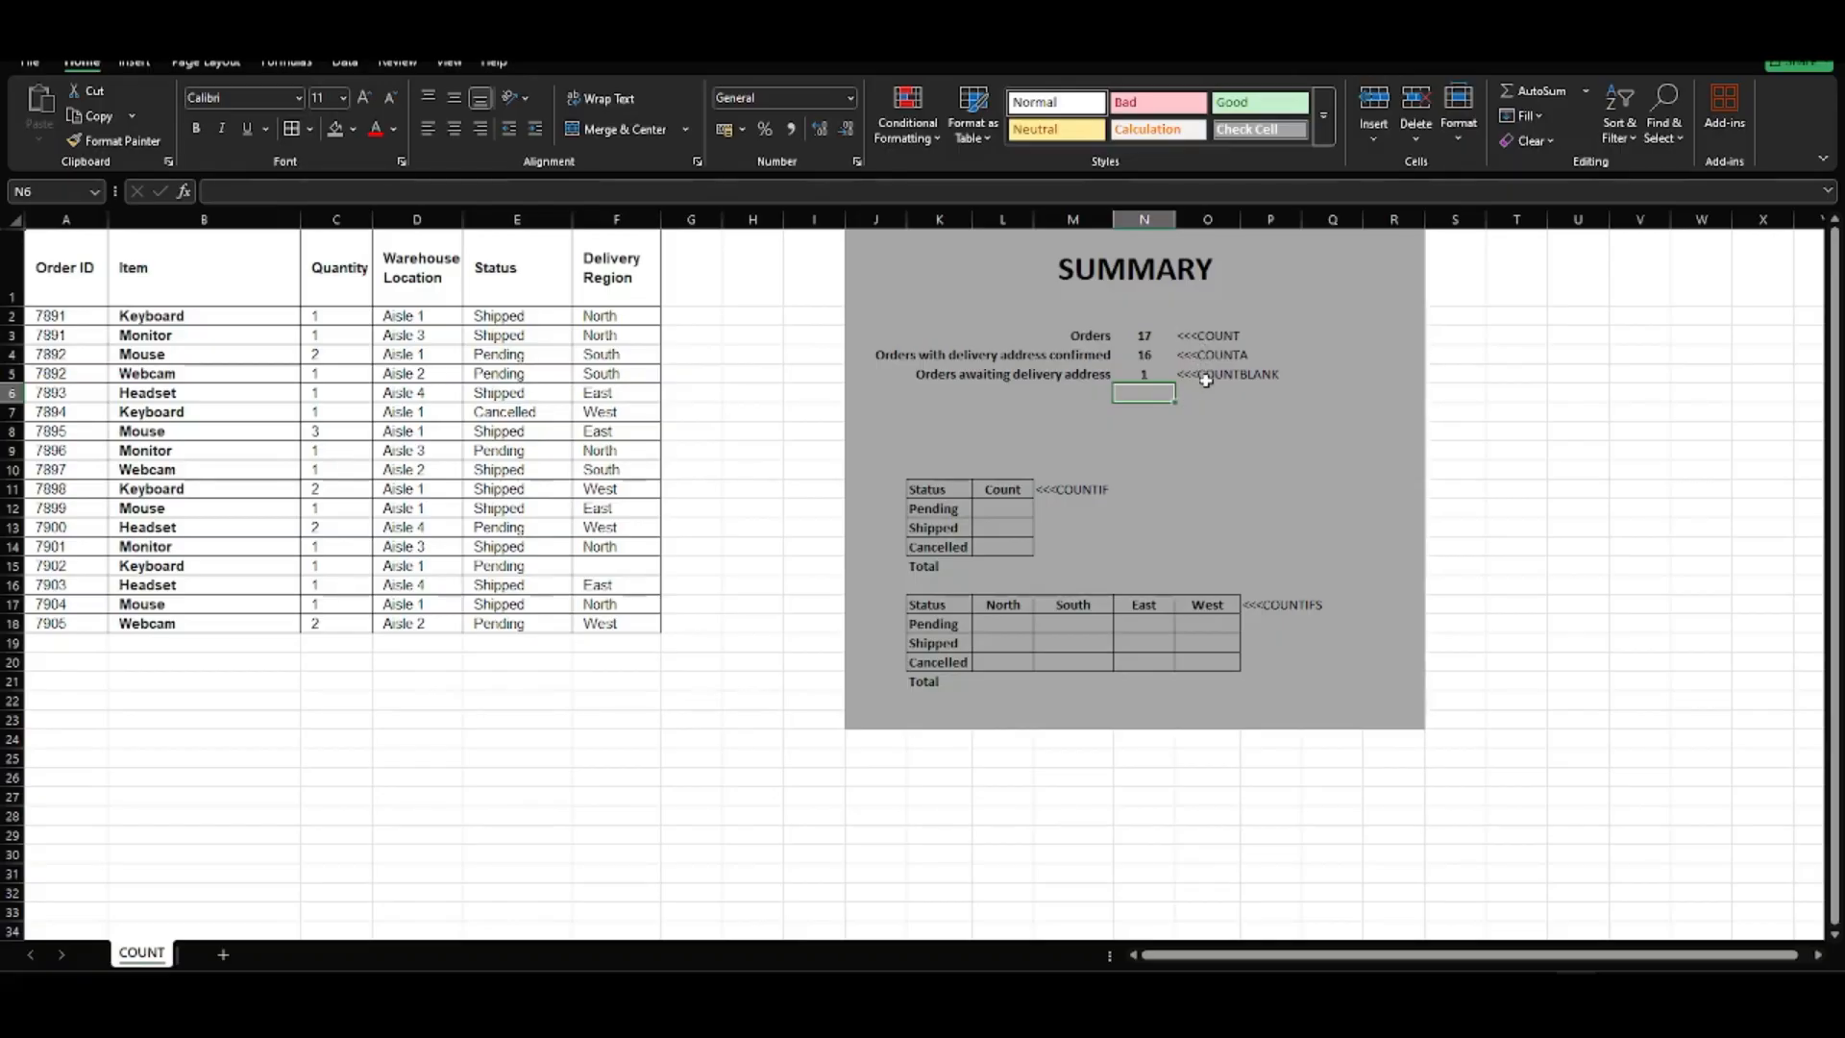
Count the pending orders in L12 with =COUNTIF(E2:E18,"Pending")
{"action": "left_click", "coordinate": [1012, 509]}
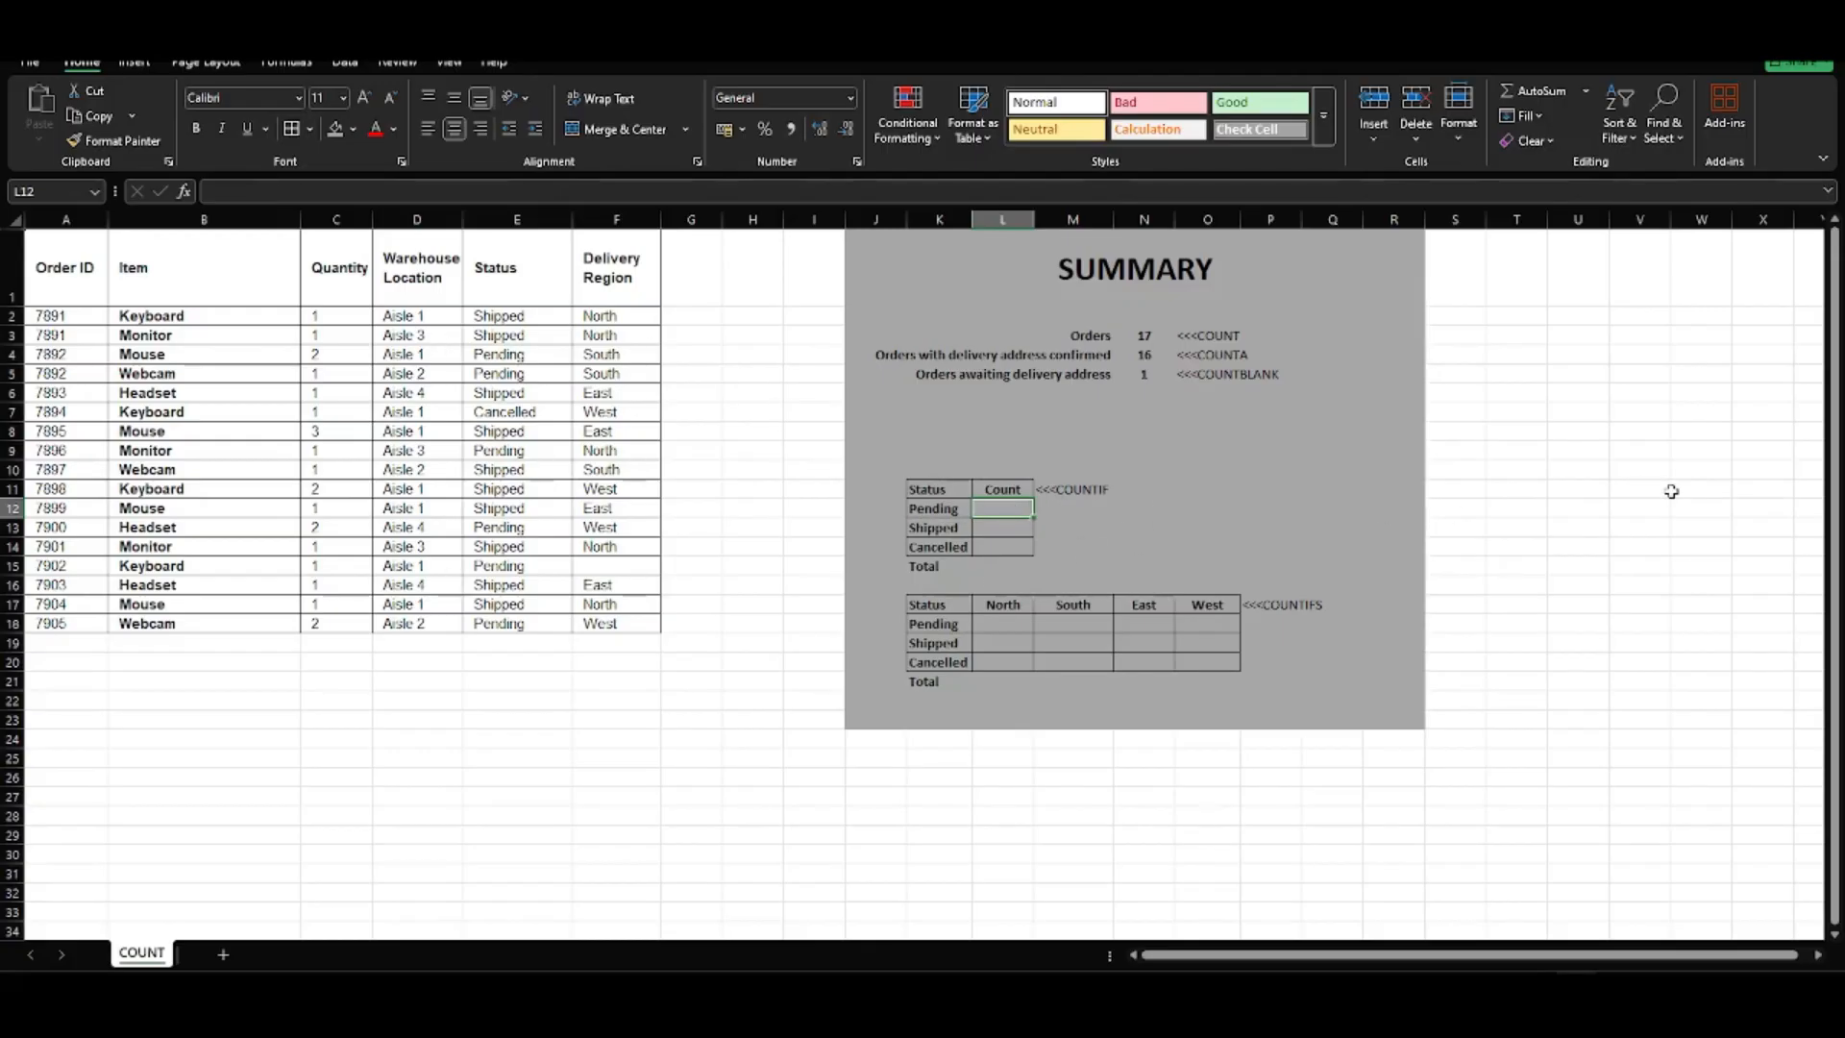
{"action": "type", "text": "=countif"}
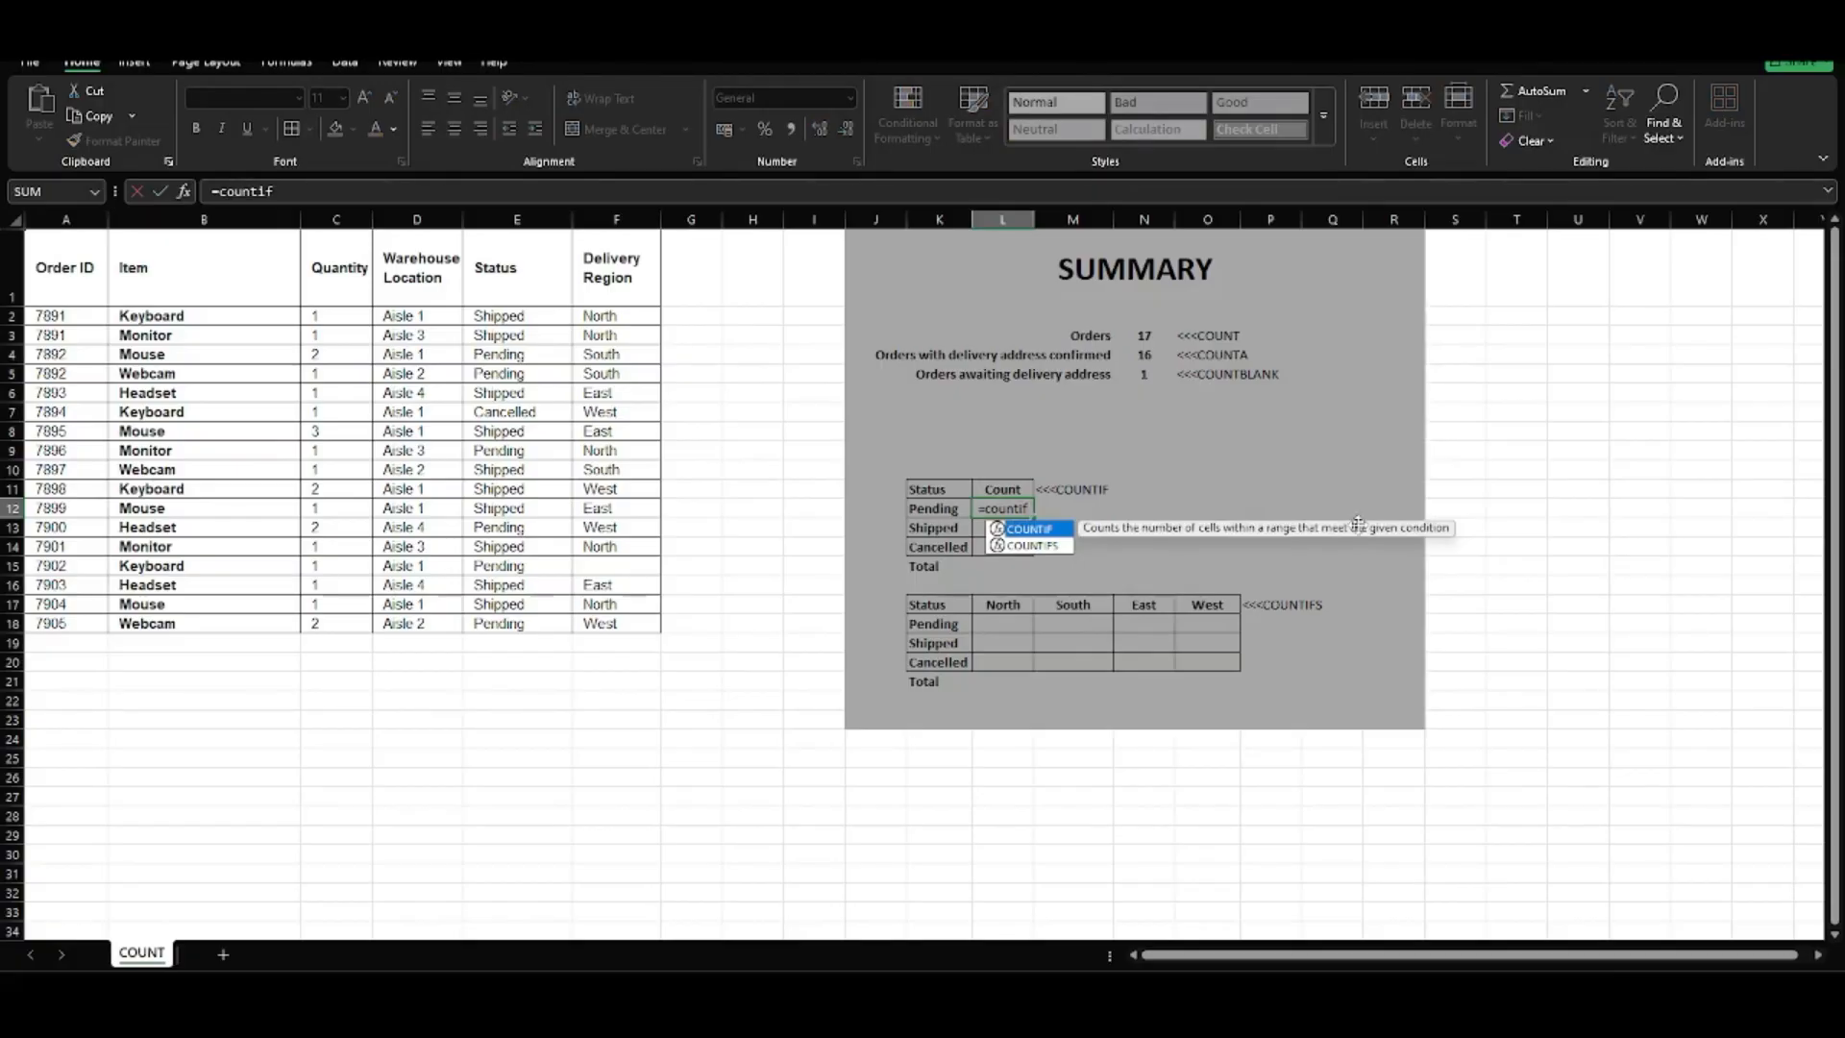
{"action": "type", "text": "("}
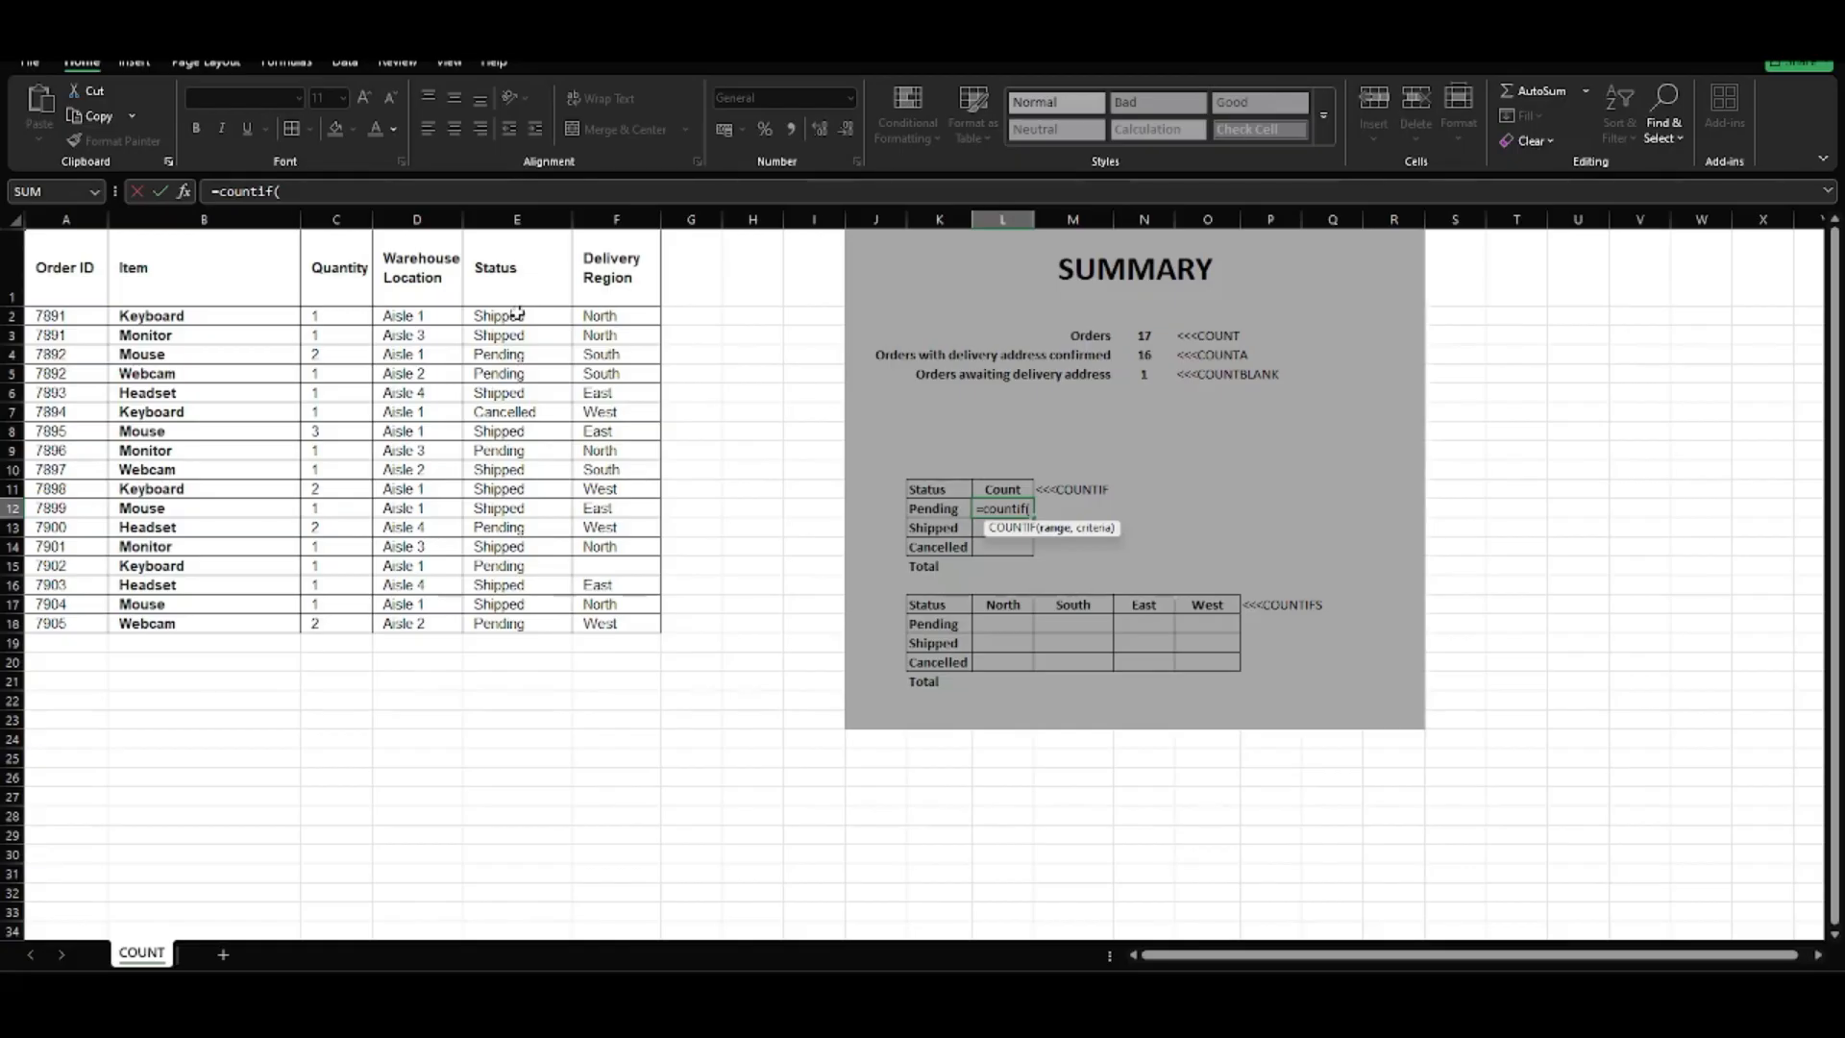
{"action": "left_click_drag", "start_coordinate": [518, 314], "coordinate": [513, 473]}
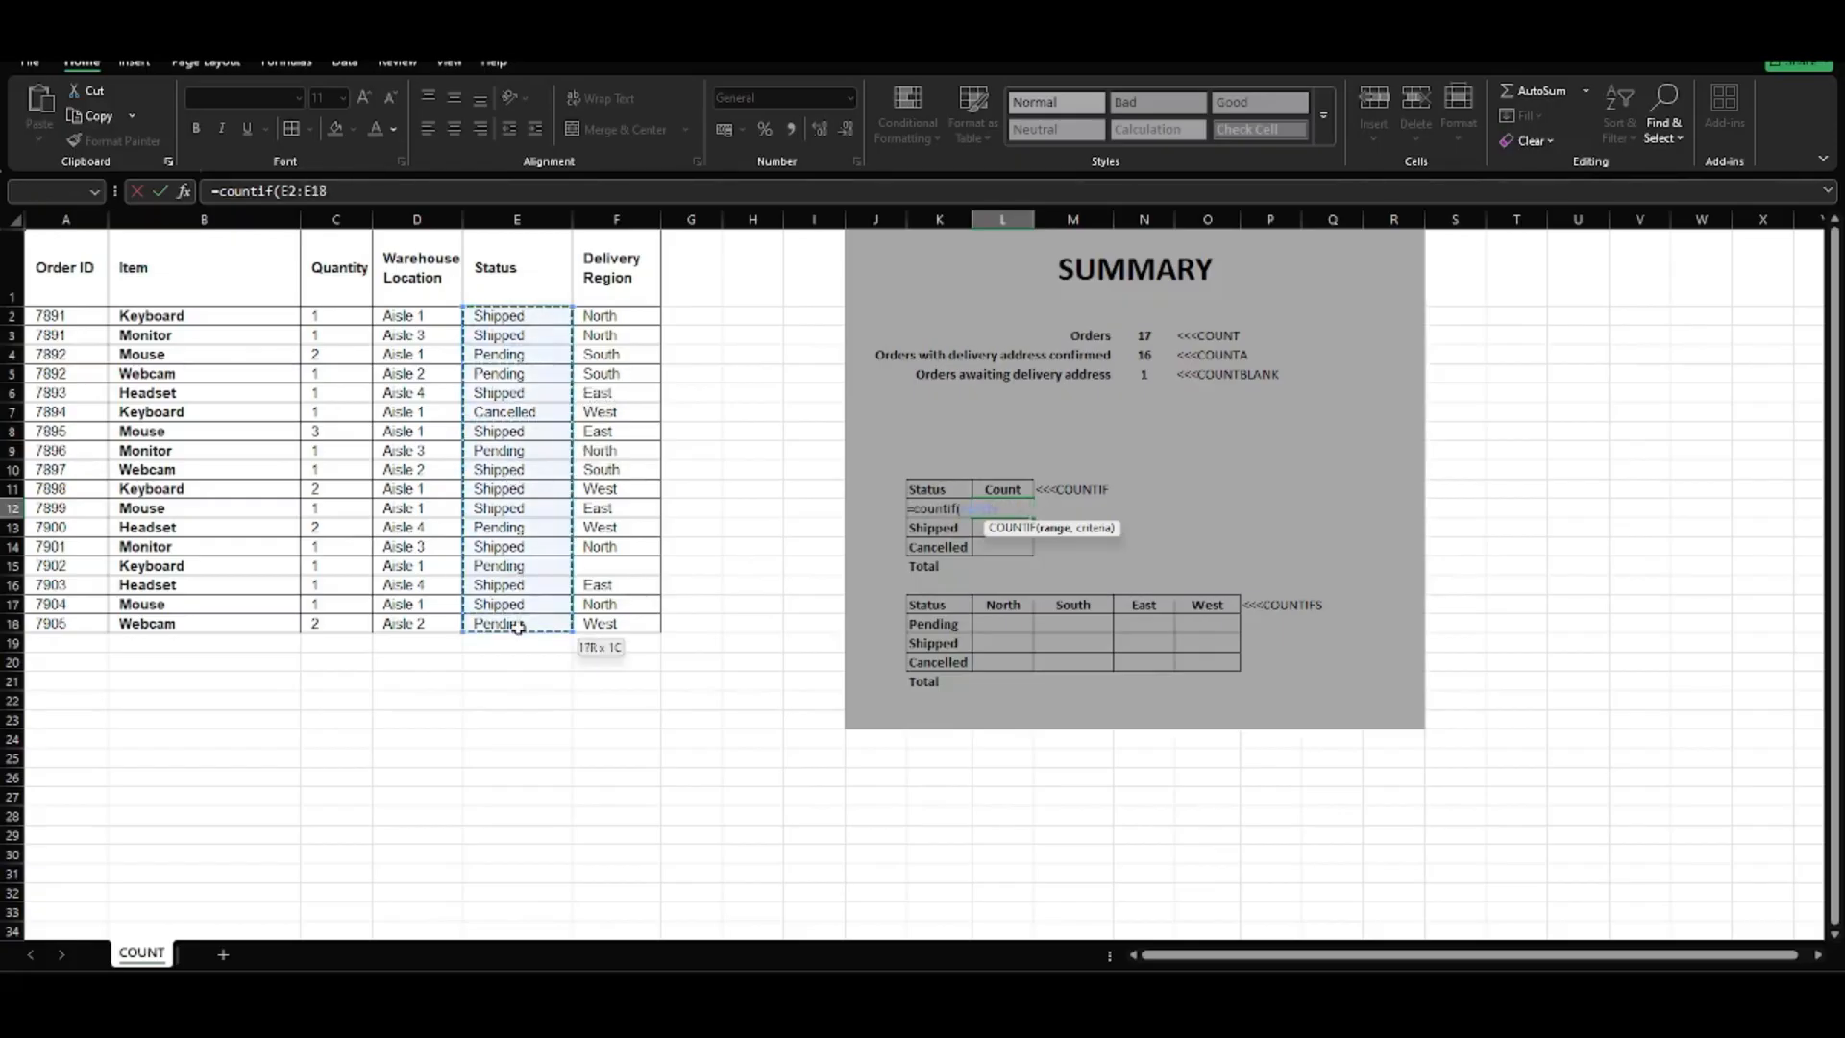
{"action": "left_click_drag", "start_coordinate": [517, 626], "coordinate": [521, 634]}
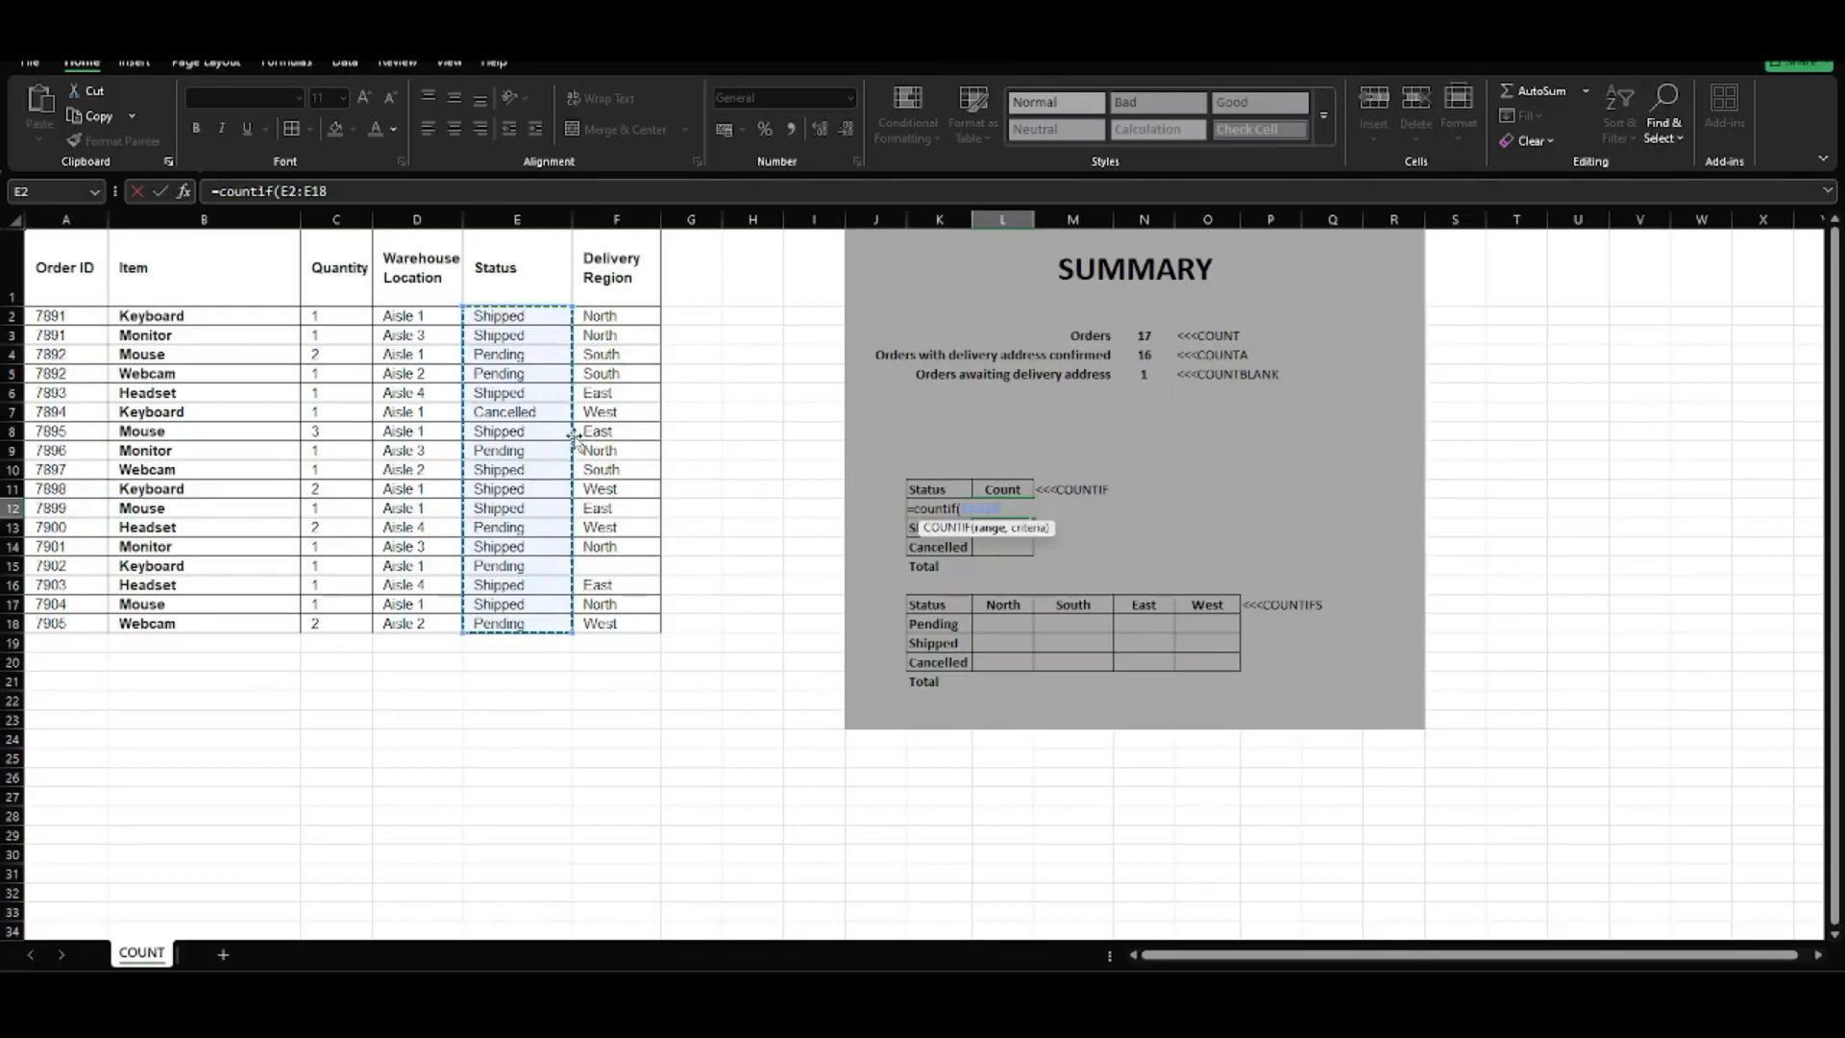
{"action": "type", "text": ","}
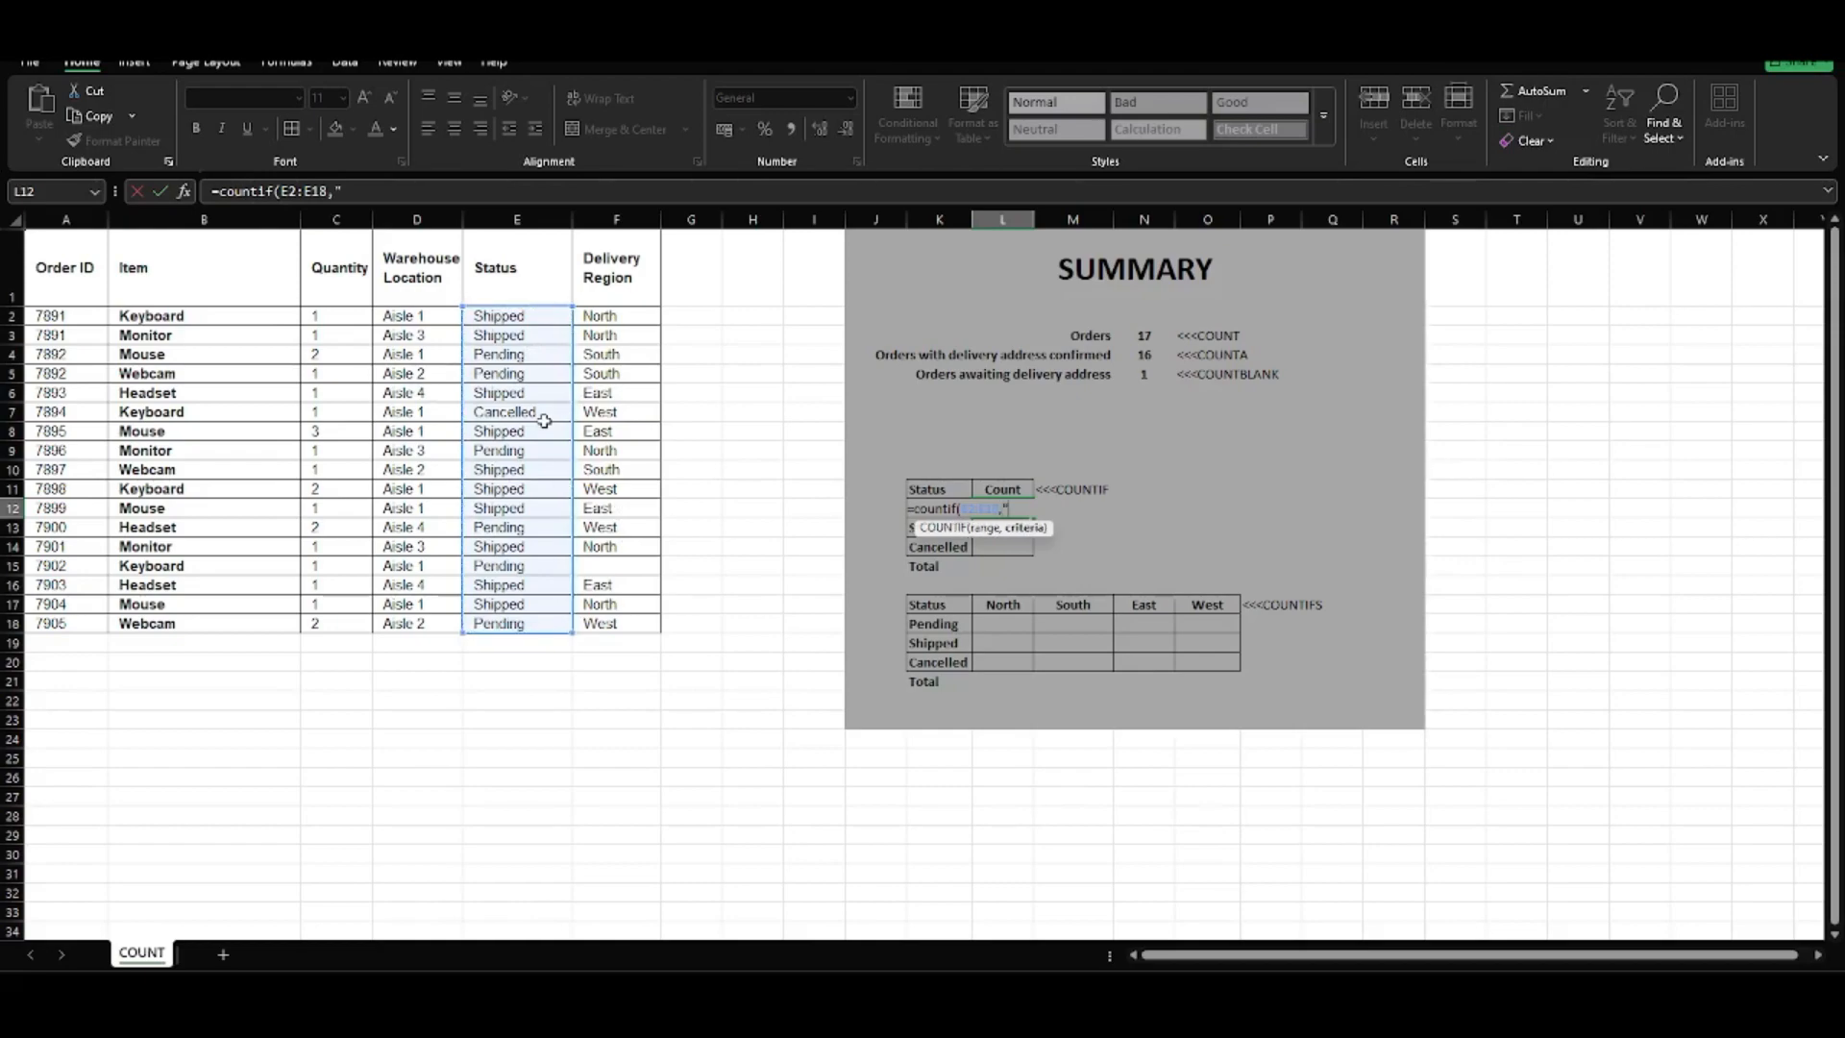
{"action": "type", "text": "\"Pending"}
{"action": "type", "text": "\")"}
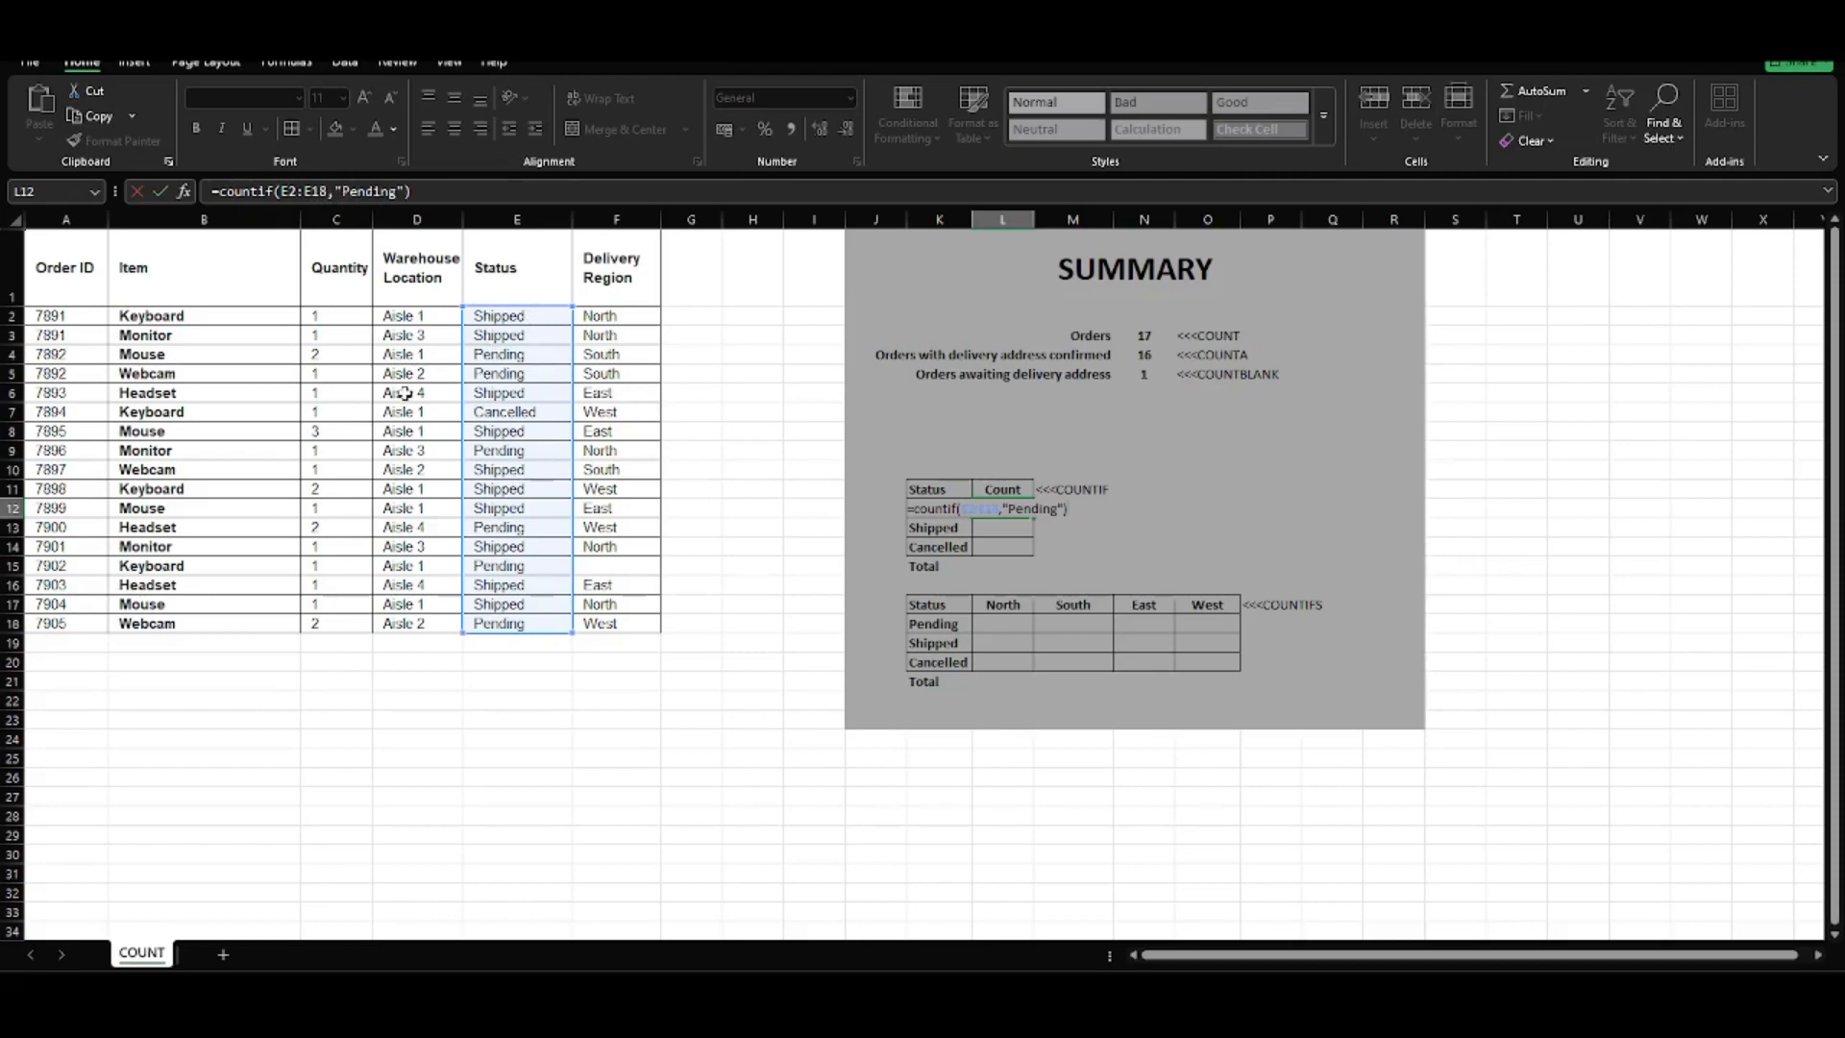
{"action": "key", "text": "Return"}
Check the Pending count in L12 against every Pending entry in the Status column
{"action": "left_click", "coordinate": [1007, 506]}
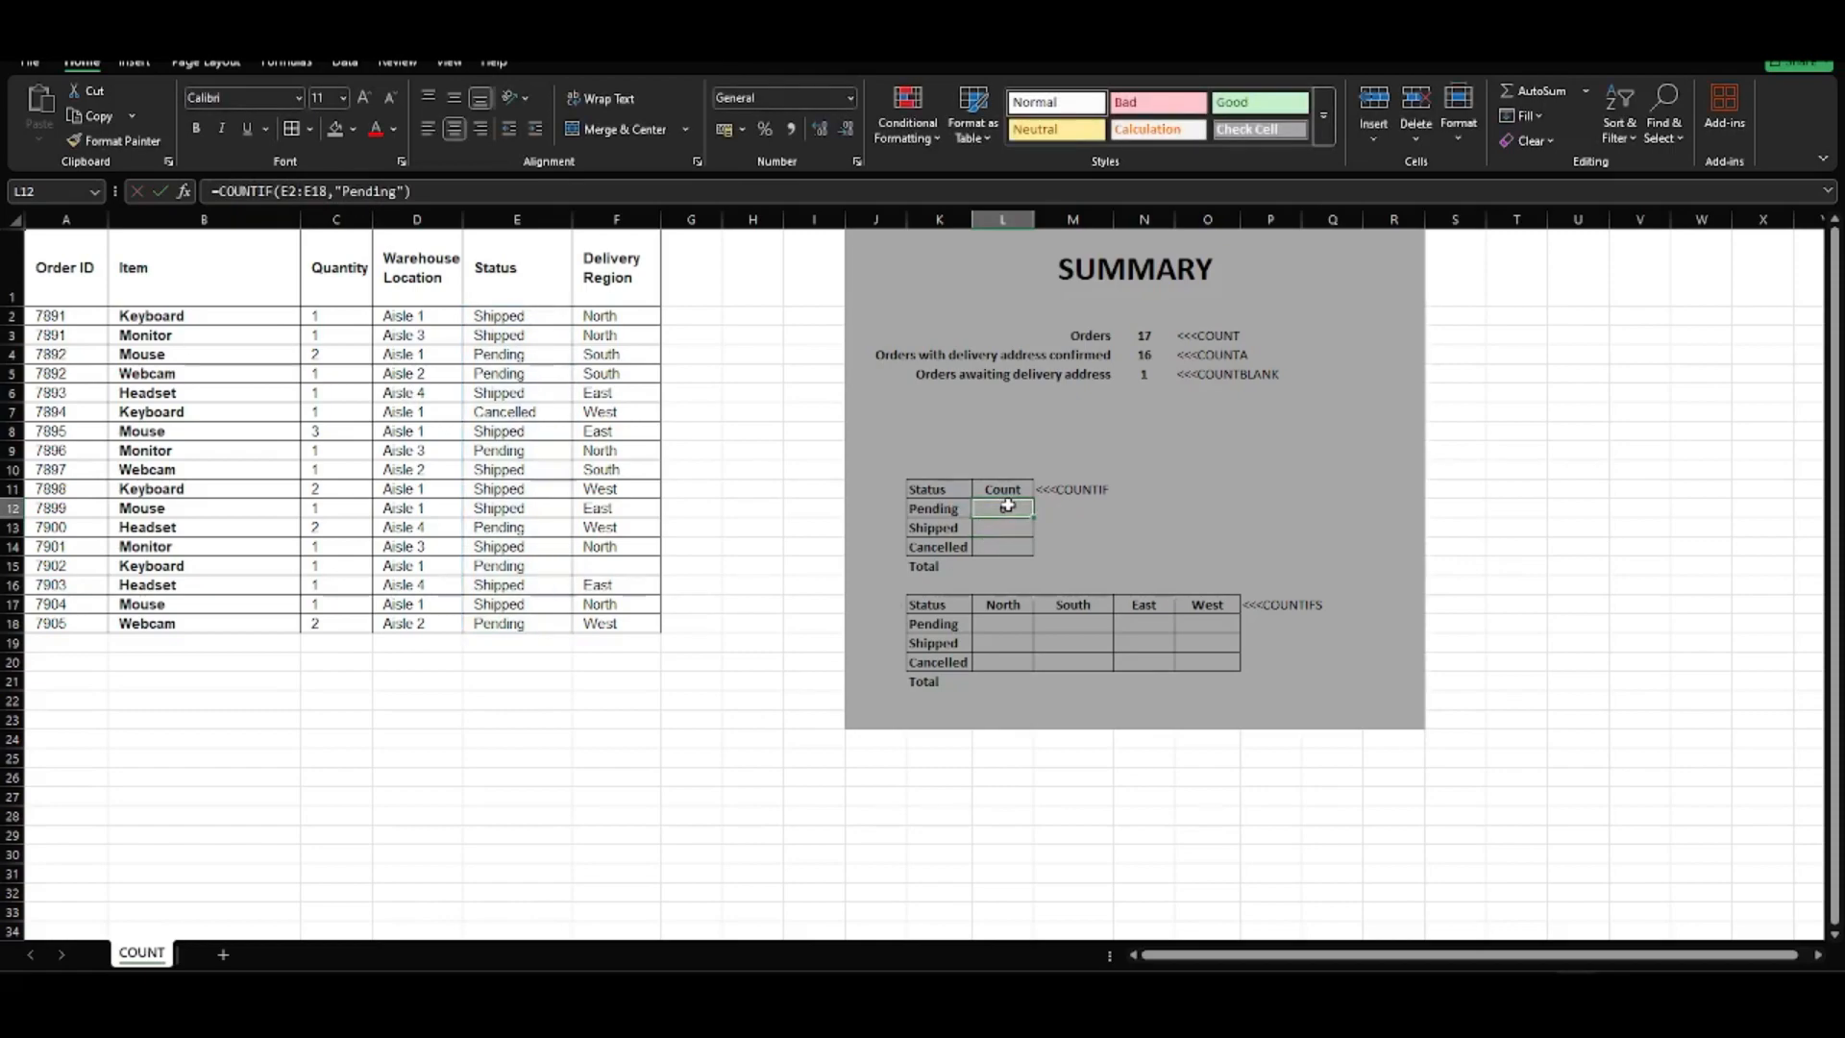
{"action": "left_click", "coordinate": [500, 354]}
{"action": "left_click_drag", "start_coordinate": [510, 371], "coordinate": [510, 373]}
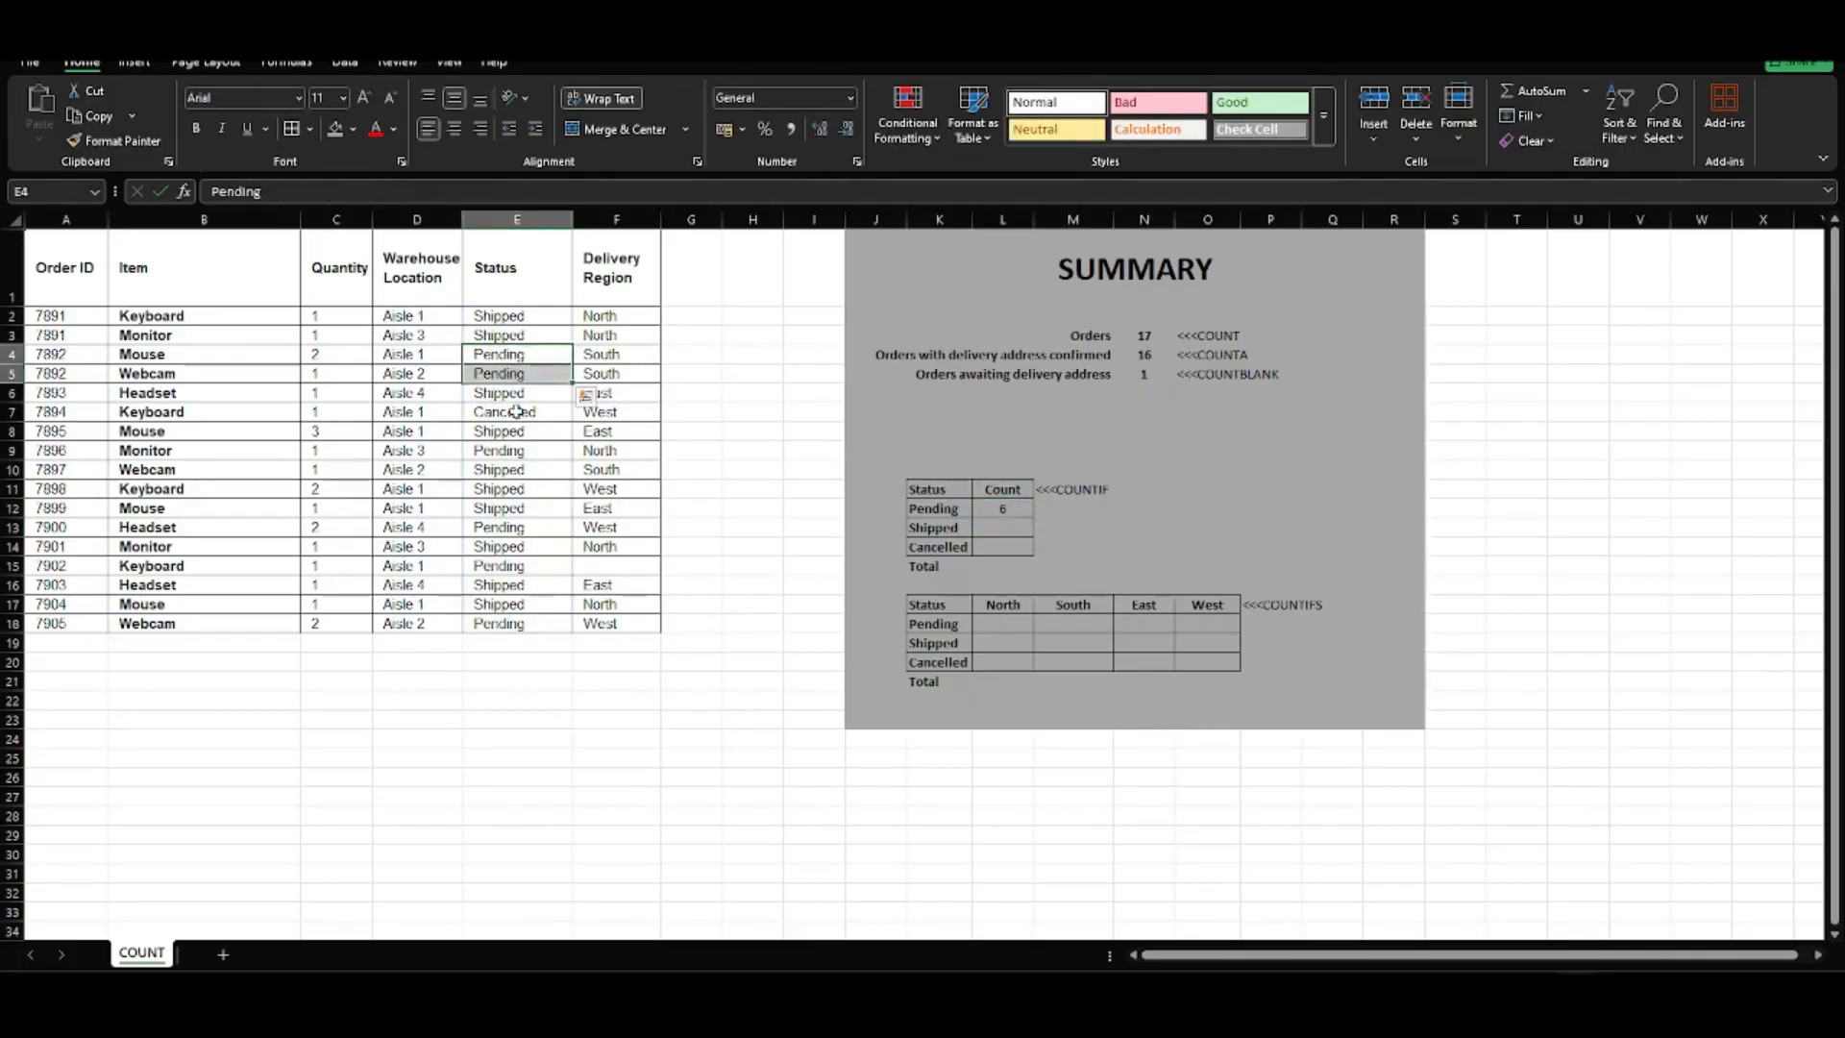
{"action": "left_click", "coordinate": [517, 453], "text": "ctrl"}
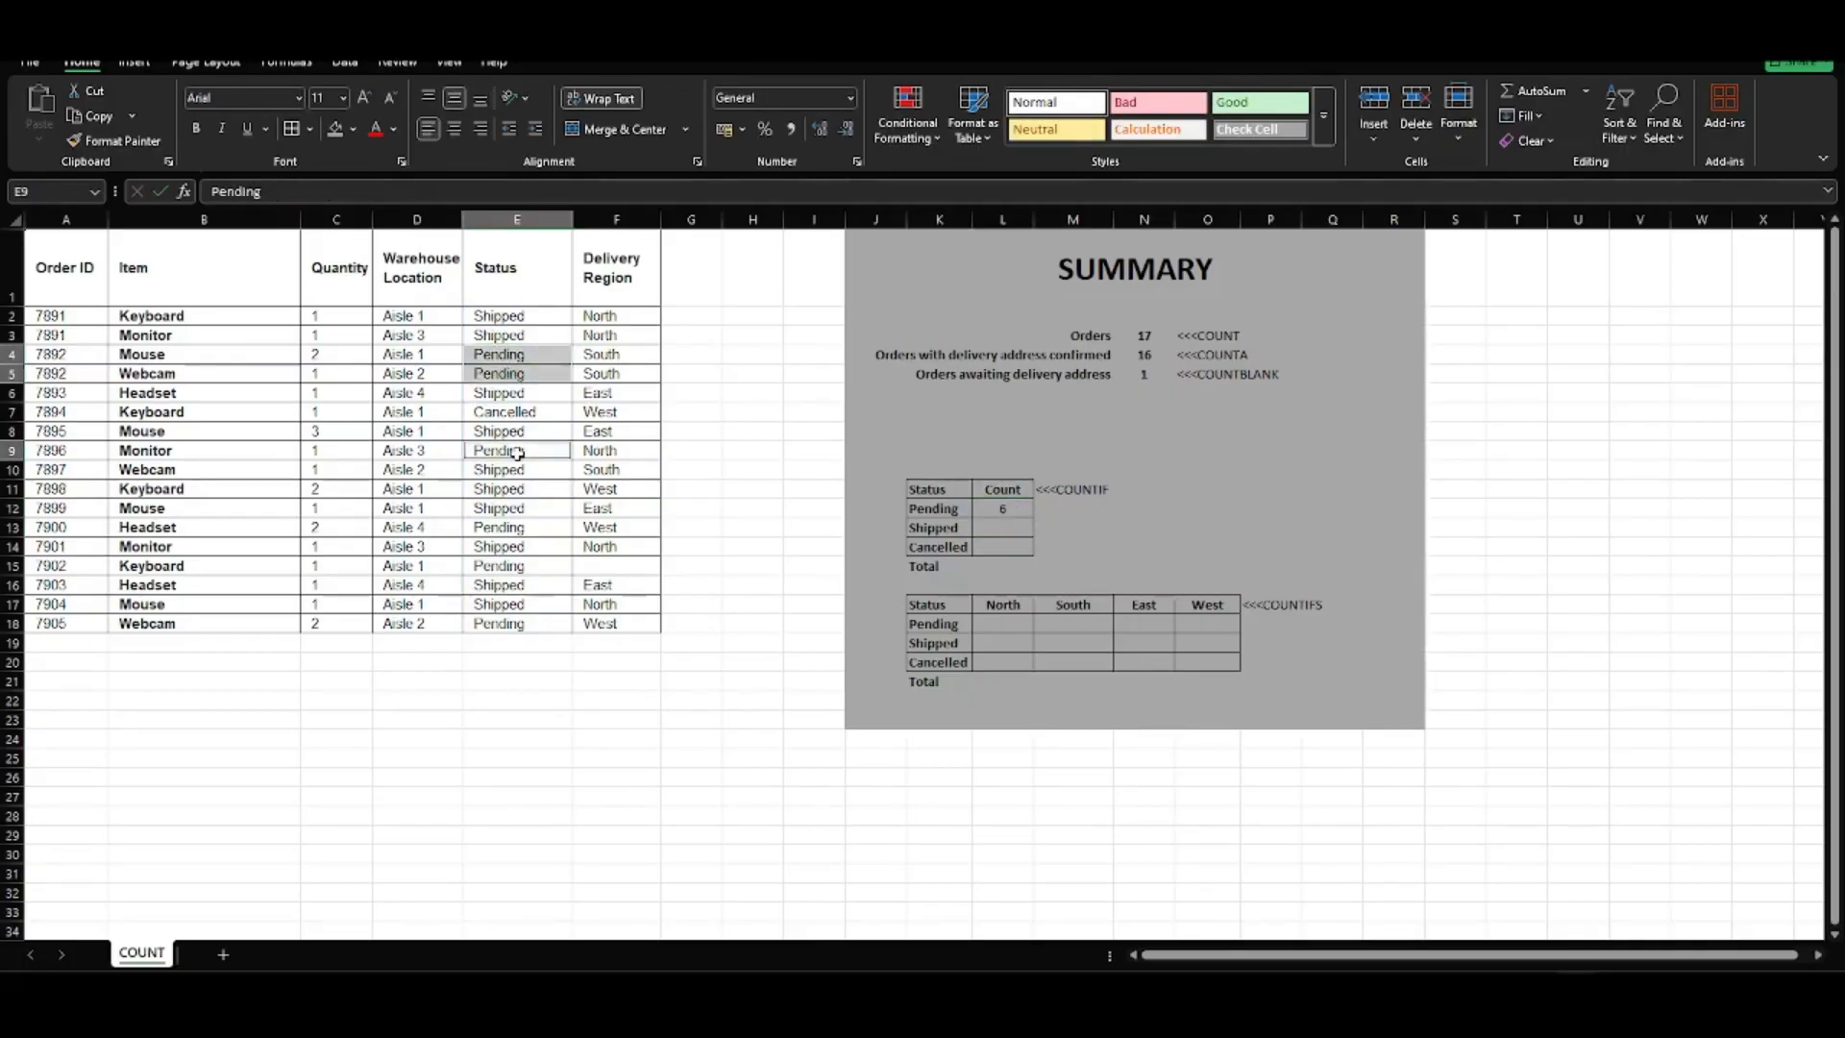
{"action": "left_click", "coordinate": [509, 565], "text": "ctrl"}
{"action": "left_click", "coordinate": [510, 623], "text": "ctrl"}
{"action": "left_click", "coordinate": [510, 528], "text": "ctrl"}
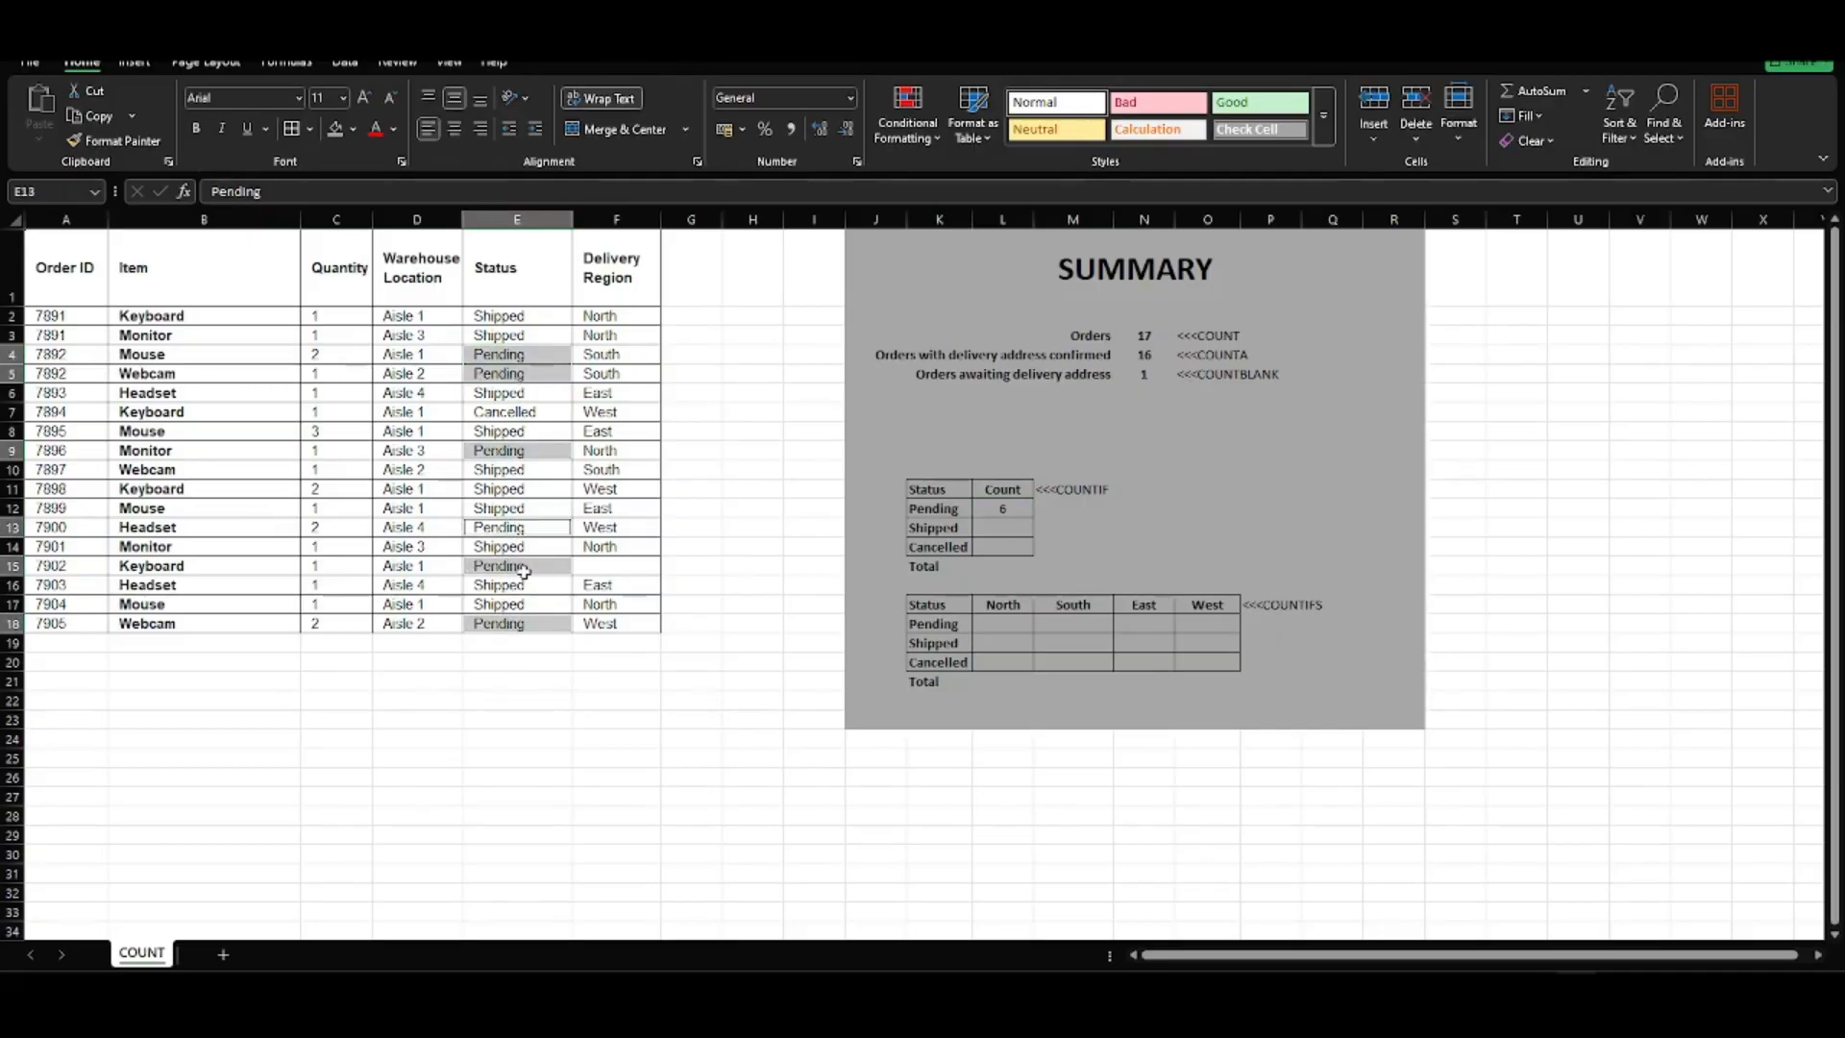
{"action": "left_click", "coordinate": [1002, 508]}
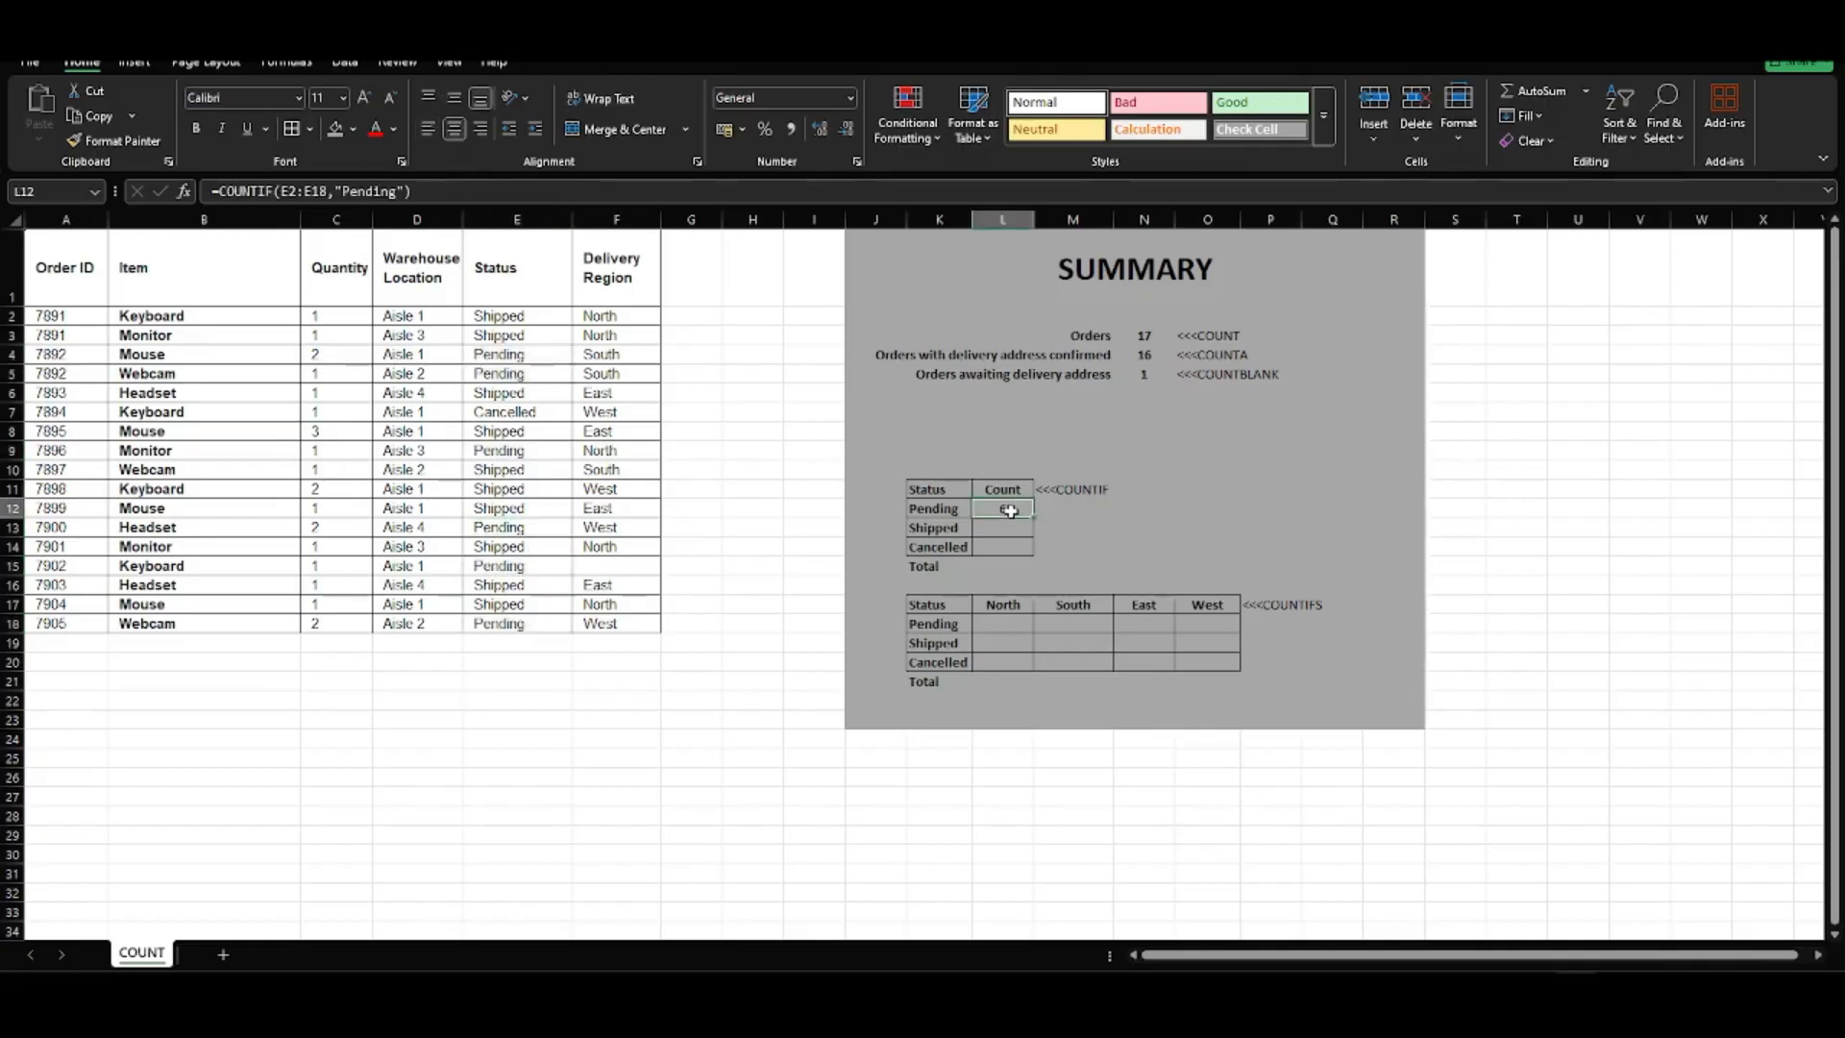
Write the formula =COUNTIF(E2:E18,"Shipped") in L13 to count the shipped orders
{"action": "left_click", "coordinate": [997, 527]}
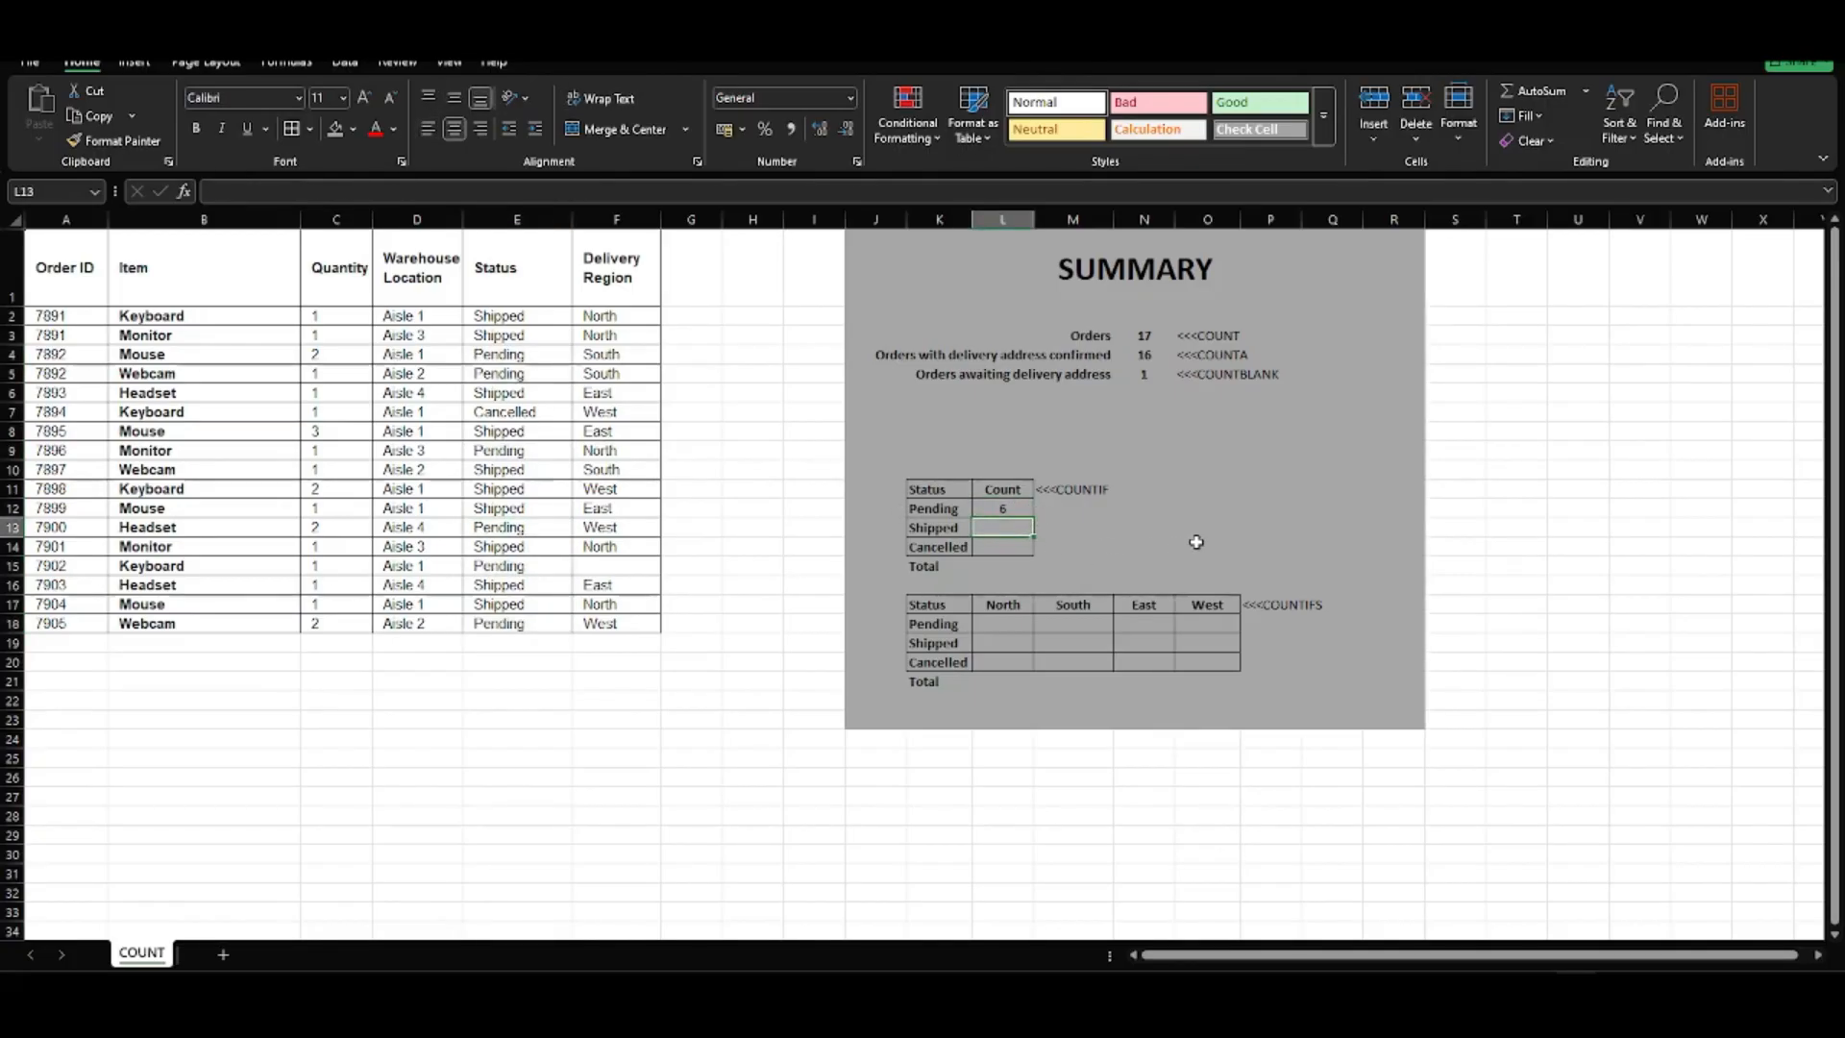
{"action": "type", "text": "=countif("}
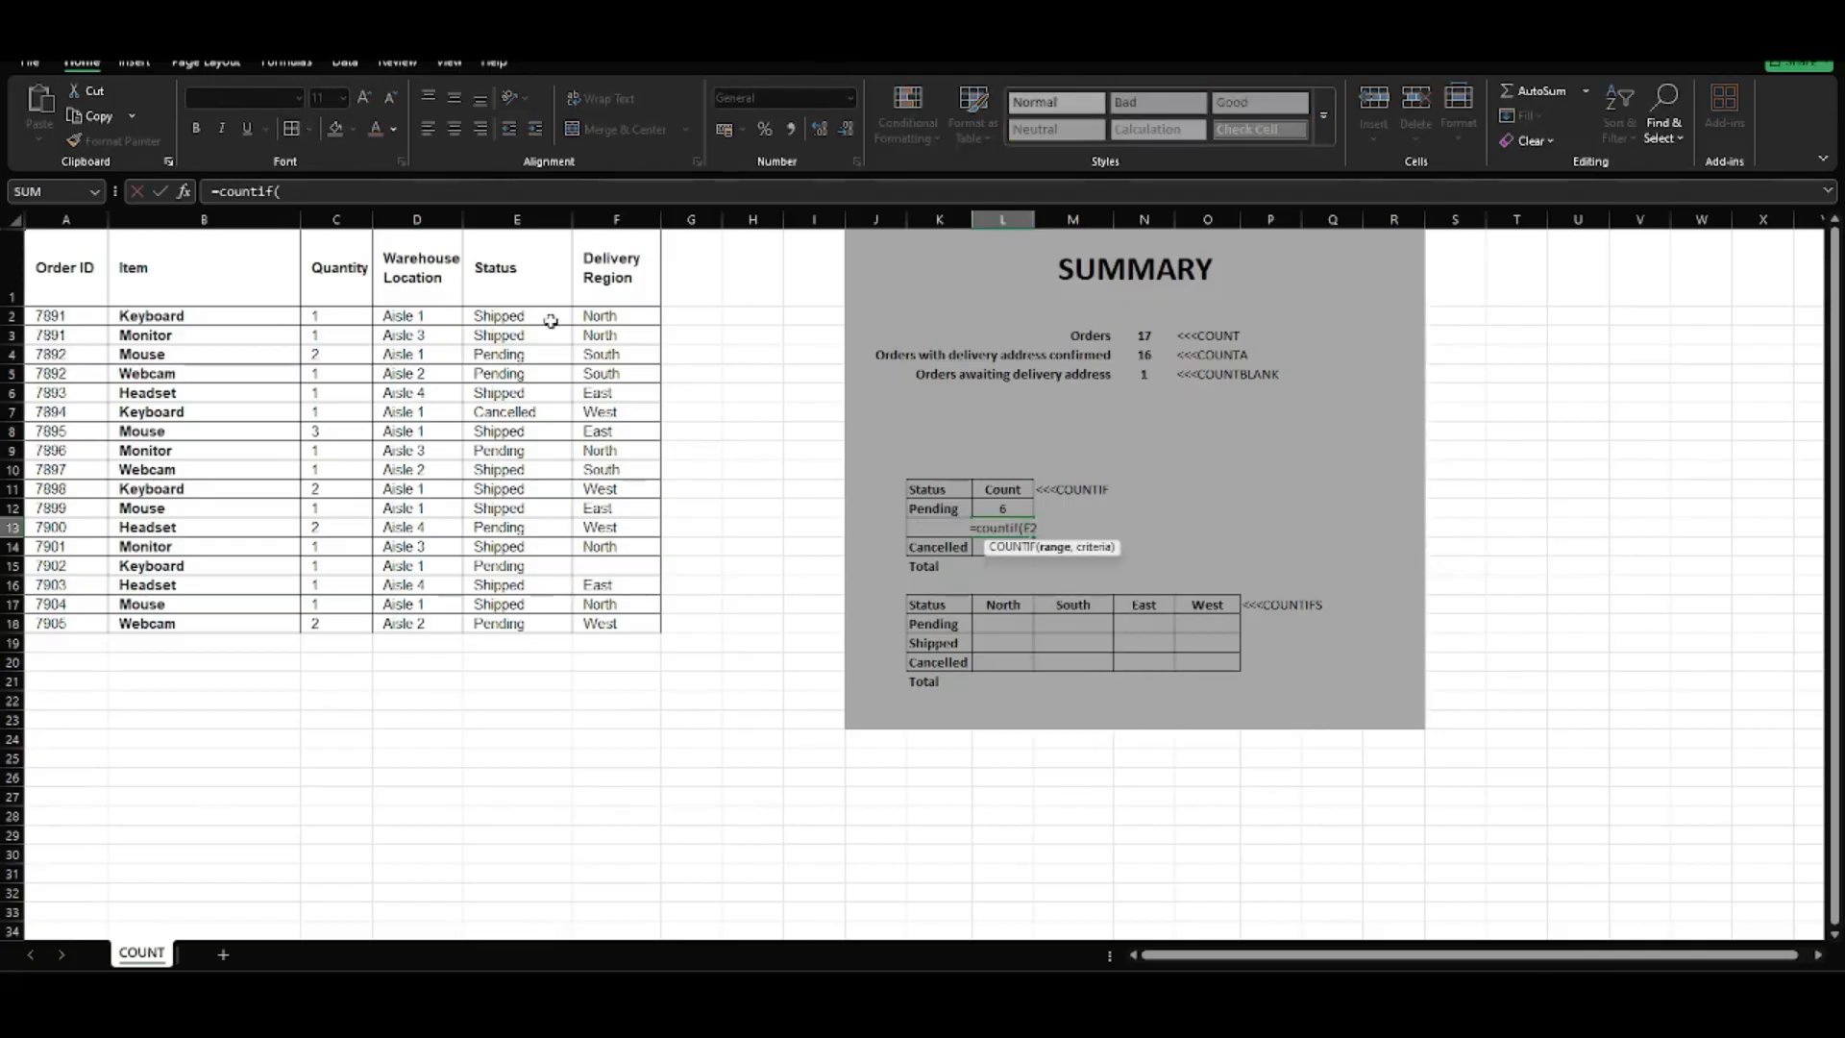
{"action": "left_click_drag", "start_coordinate": [547, 317], "coordinate": [550, 631]}
{"action": "type", "text": ","}
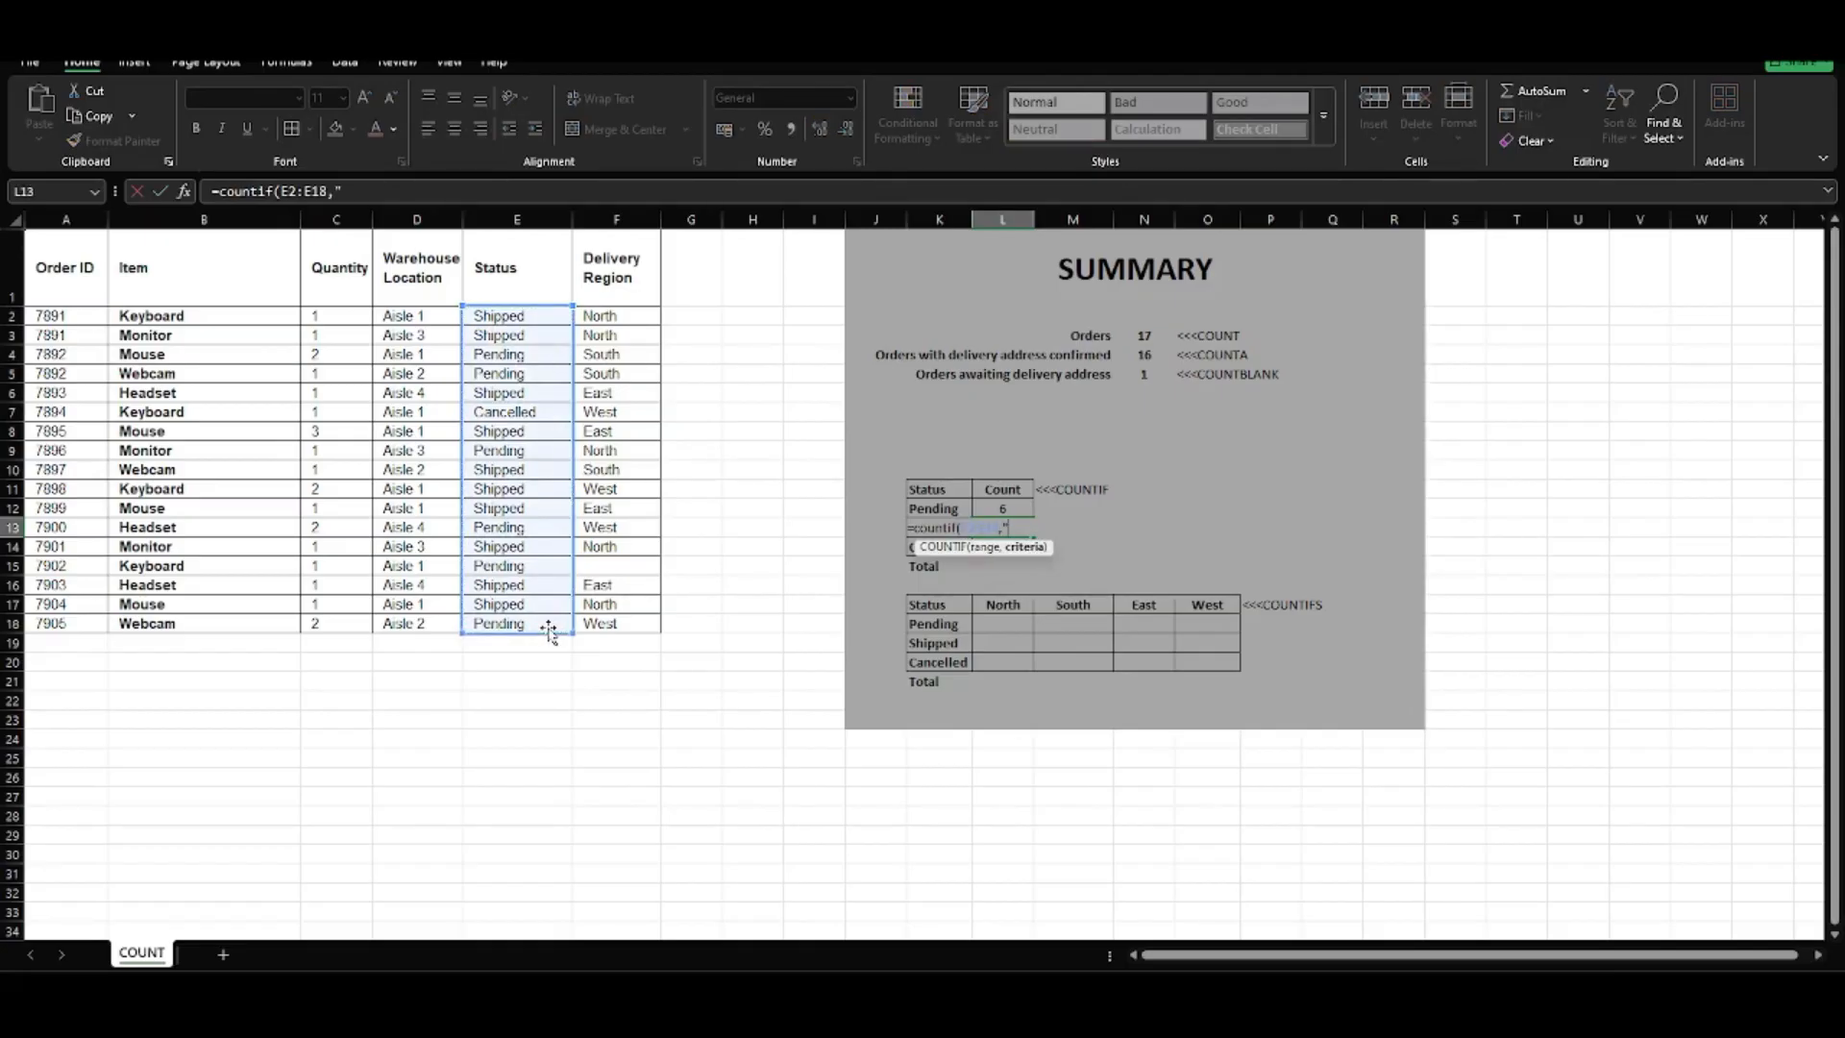
{"action": "type", "text": "\"Shipped\")"}
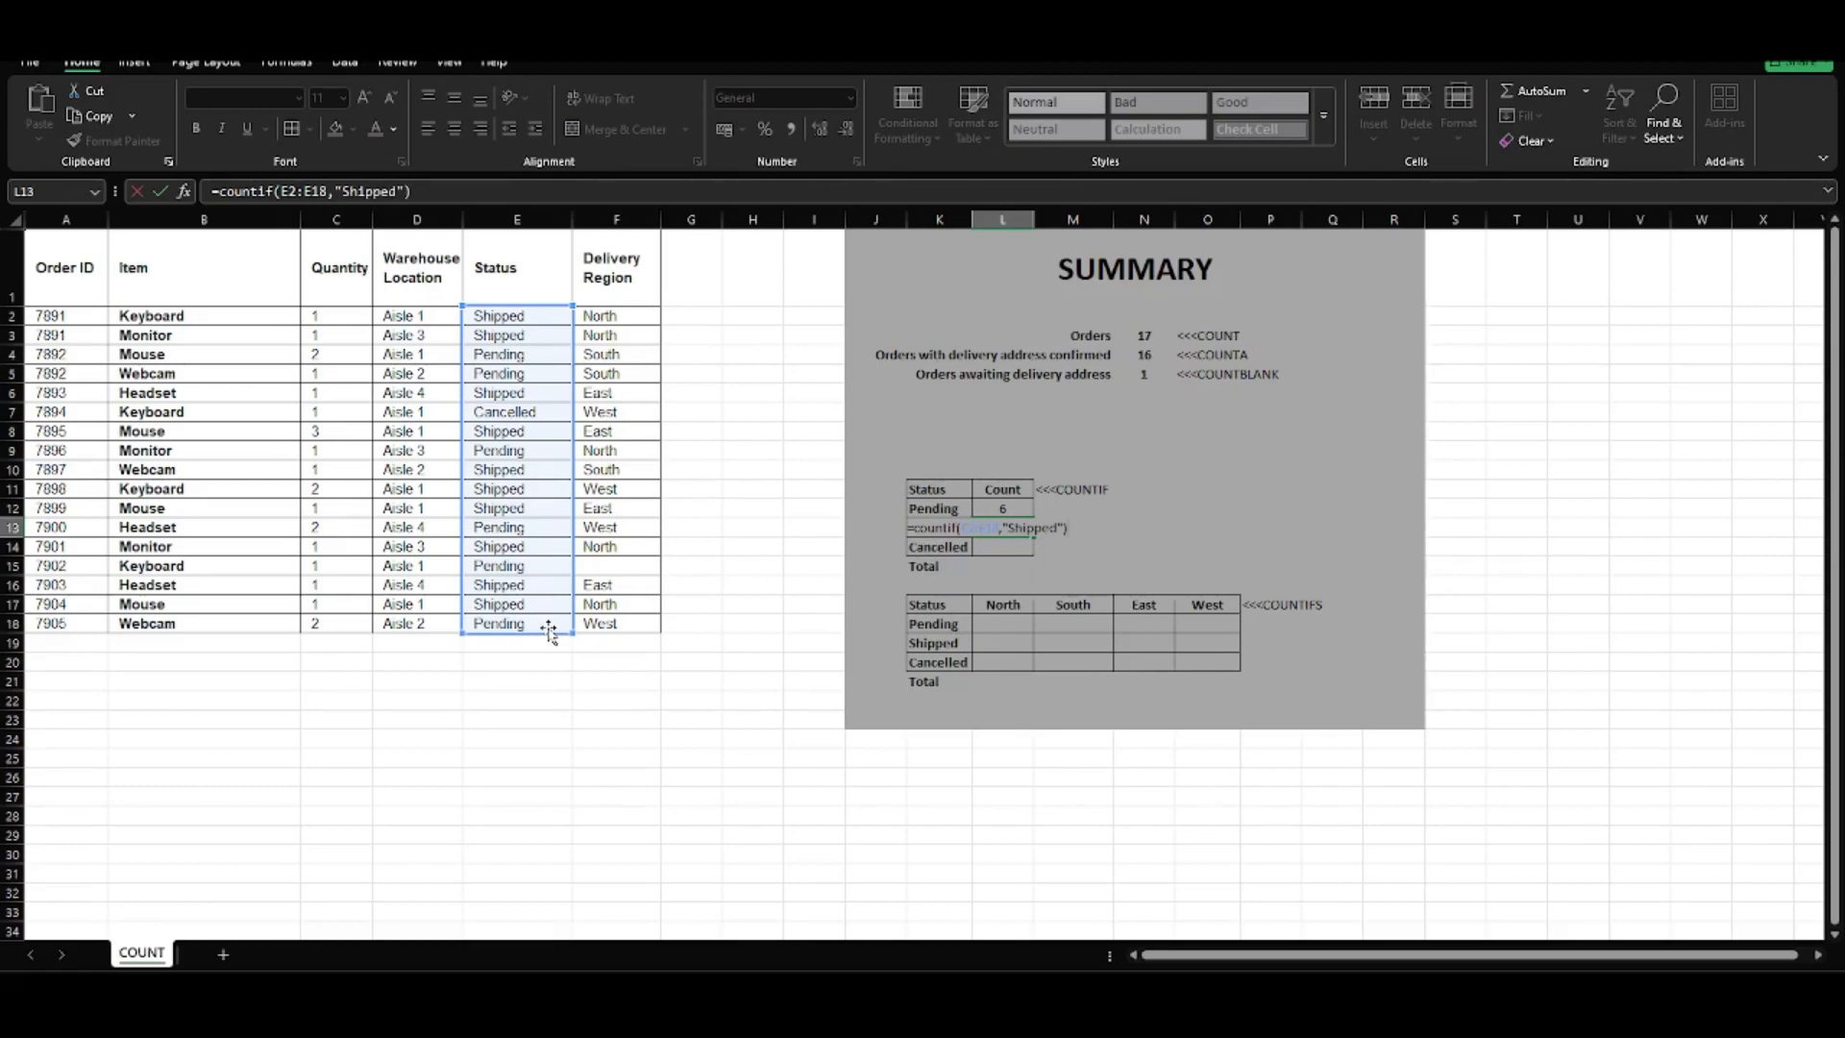
Replace the "Shipped" text criterion in L13's formula with a reference to K13, giving =COUNTIF(E2:E18,K13)
{"action": "key", "text": "BackSpace"}
{"action": "key", "text": "BackSpace"}
{"action": "key", "text": "BackSpace"}
{"action": "key", "text": "BackSpace"}
{"action": "key", "text": "BackSpace"}
{"action": "key", "text": "BackSpace"}
{"action": "key", "text": "BackSpace"}
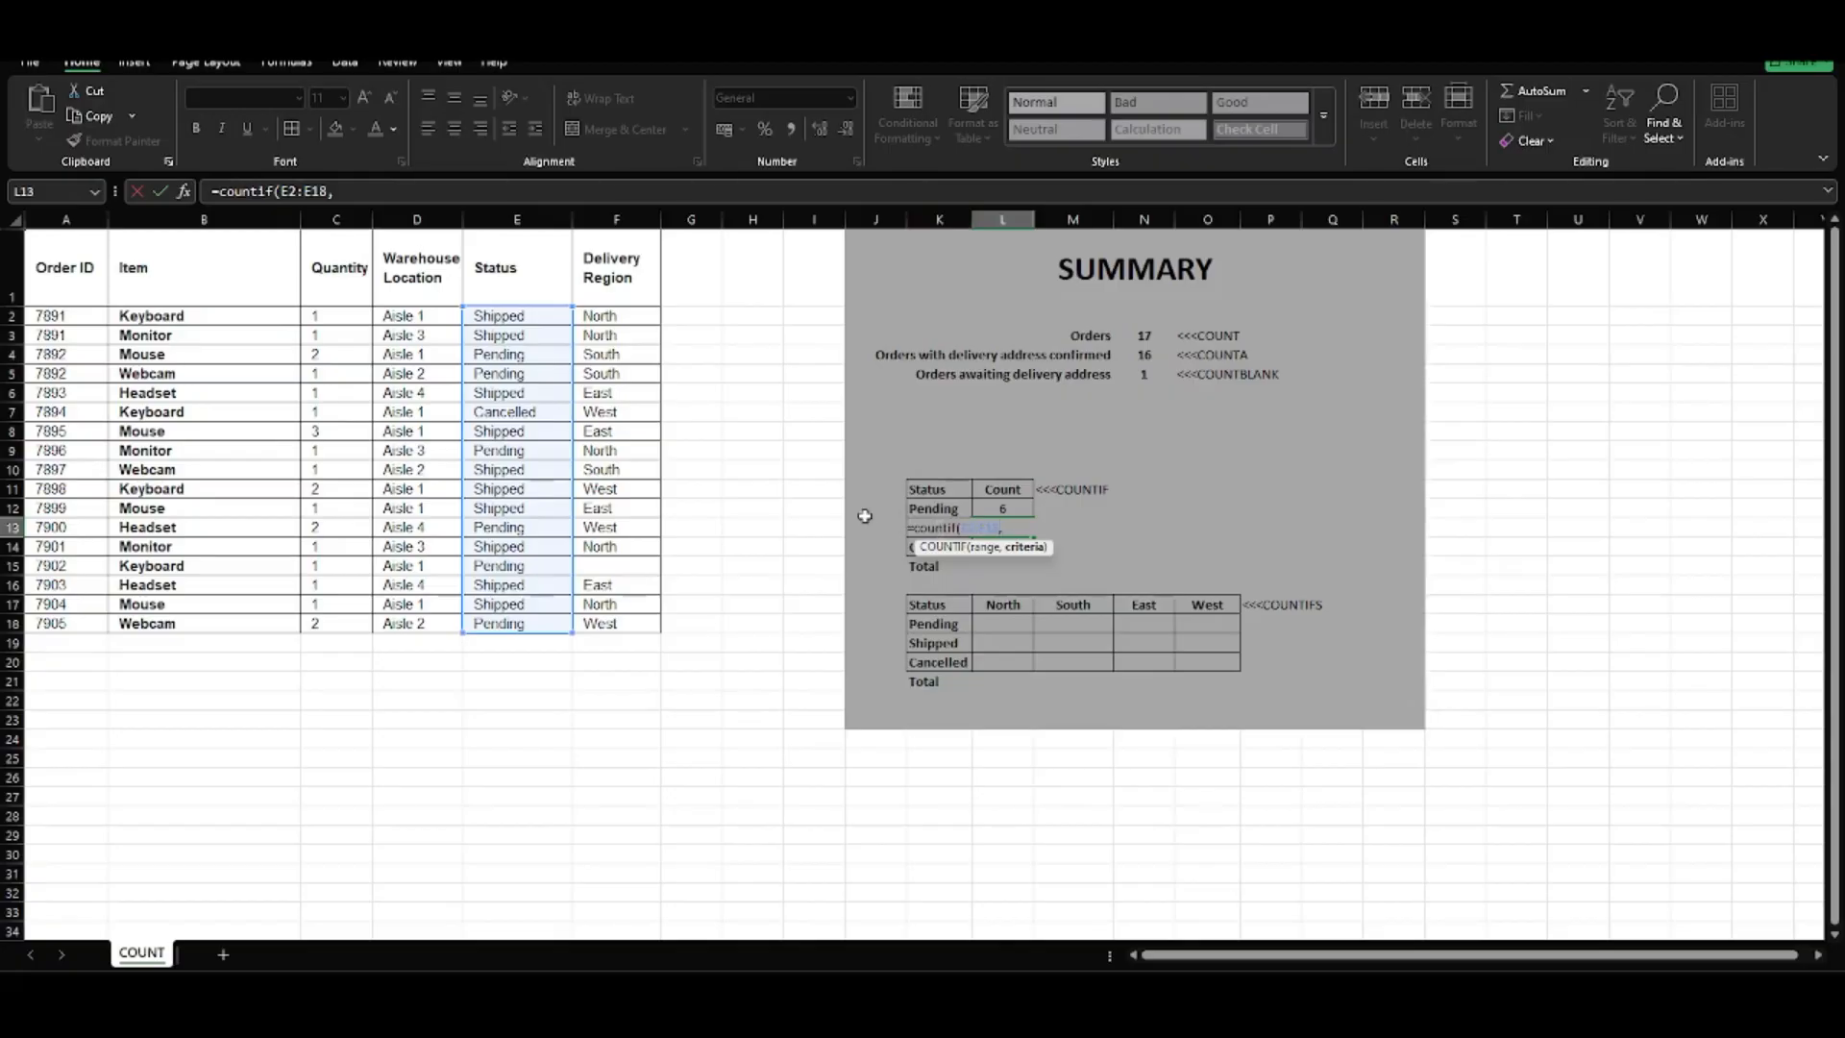
{"action": "type", "text": "K13)"}
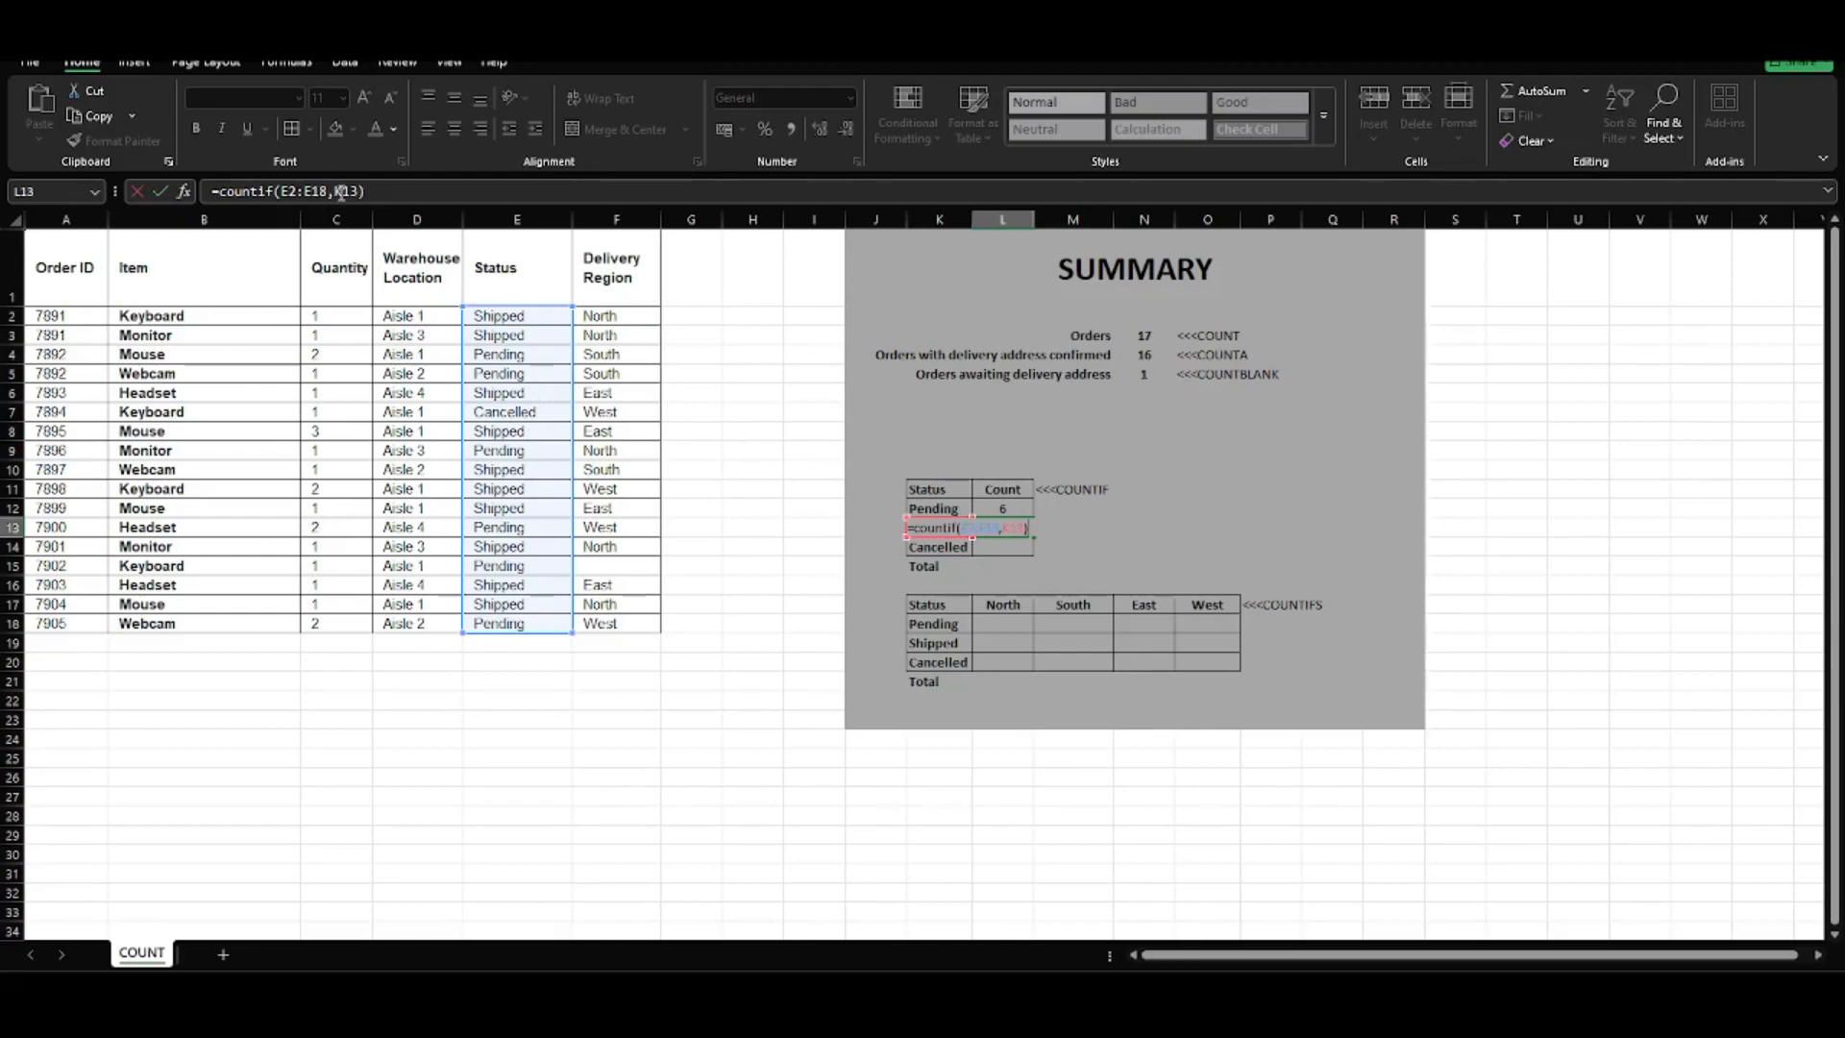
{"action": "key", "text": "Return"}
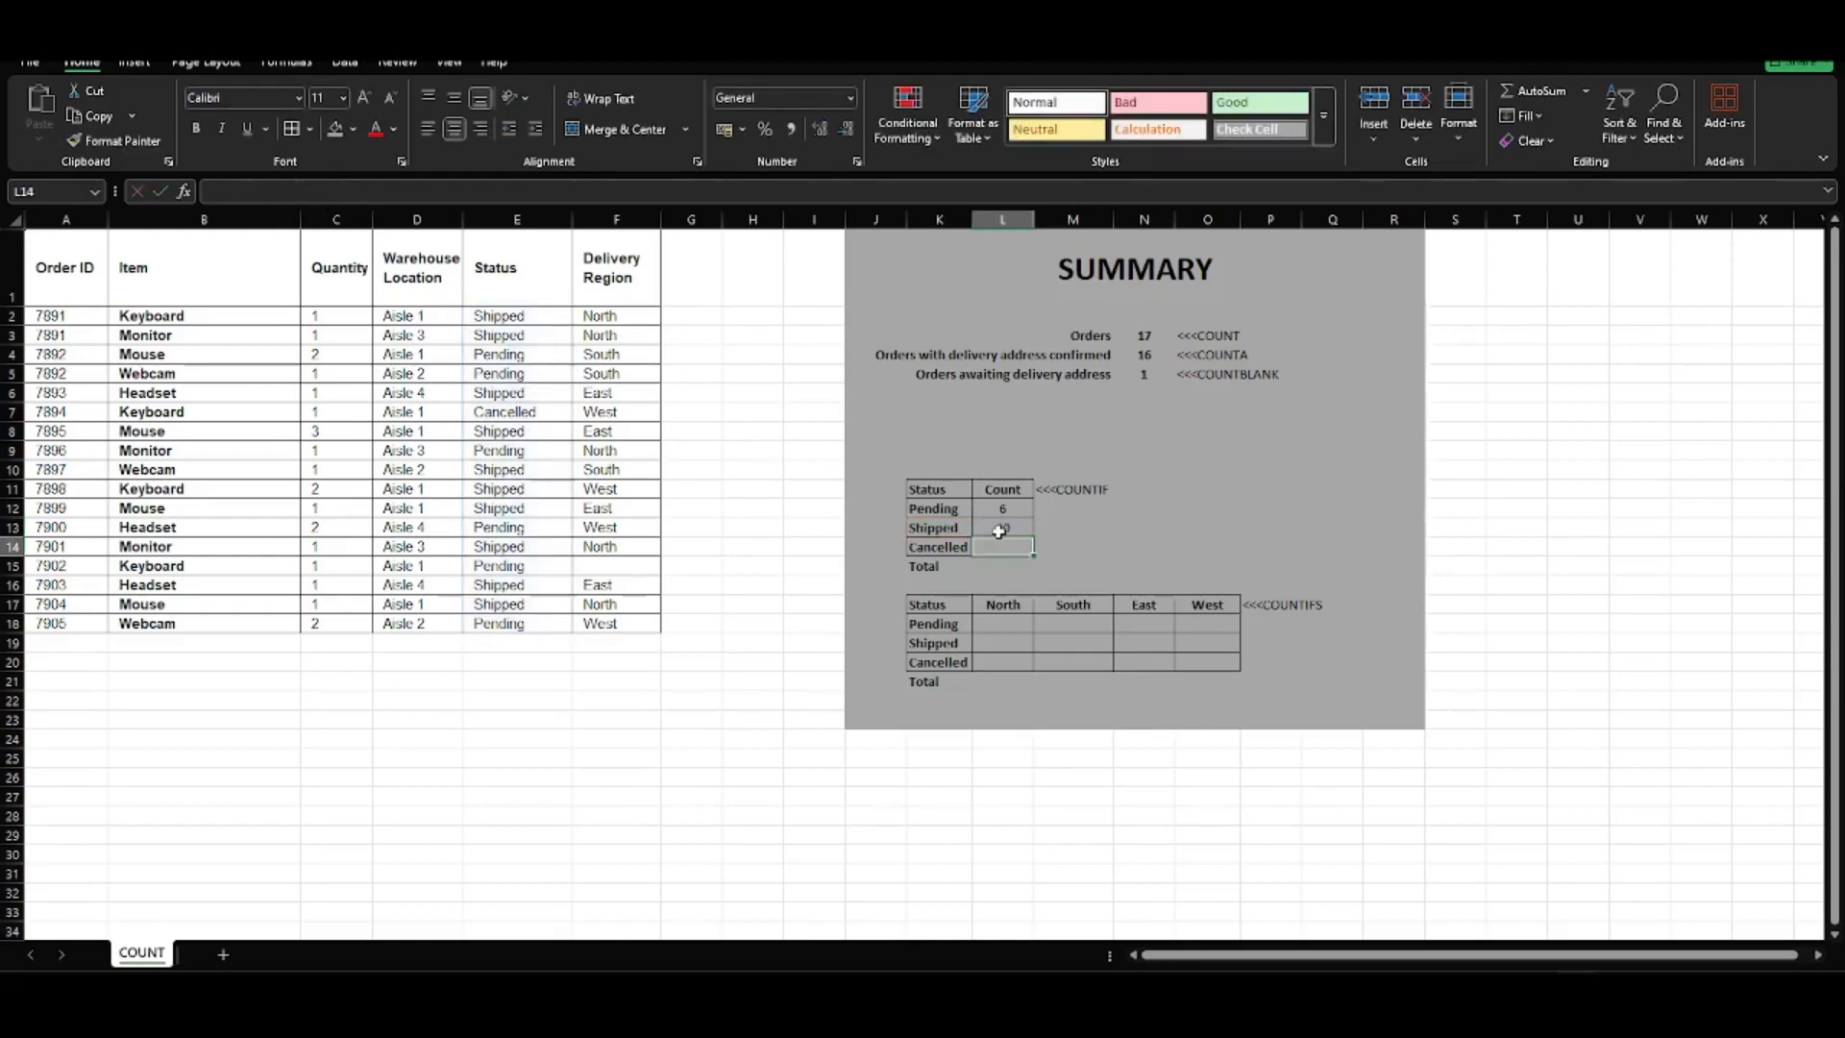
Check the Shipped count in L13 against every Shipped entry in the Status column
{"action": "left_click", "coordinate": [999, 529]}
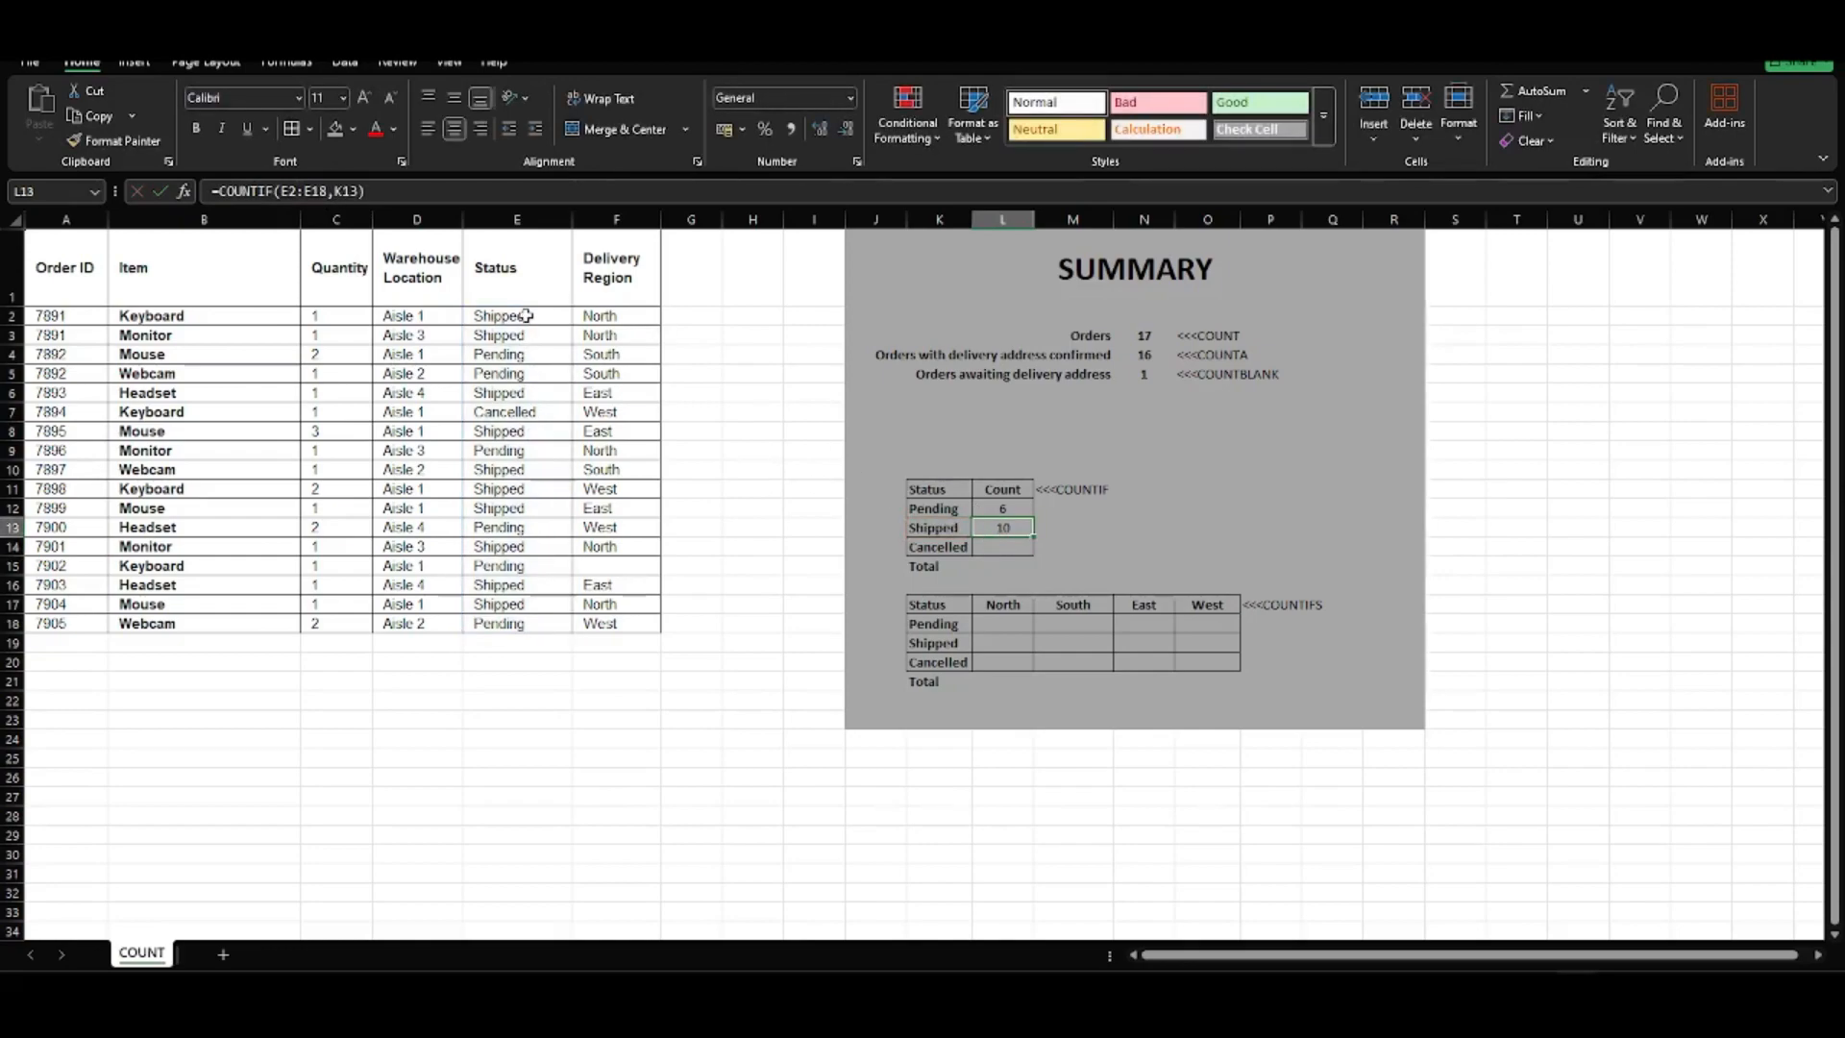
{"action": "left_click_drag", "start_coordinate": [524, 317], "coordinate": [523, 335]}
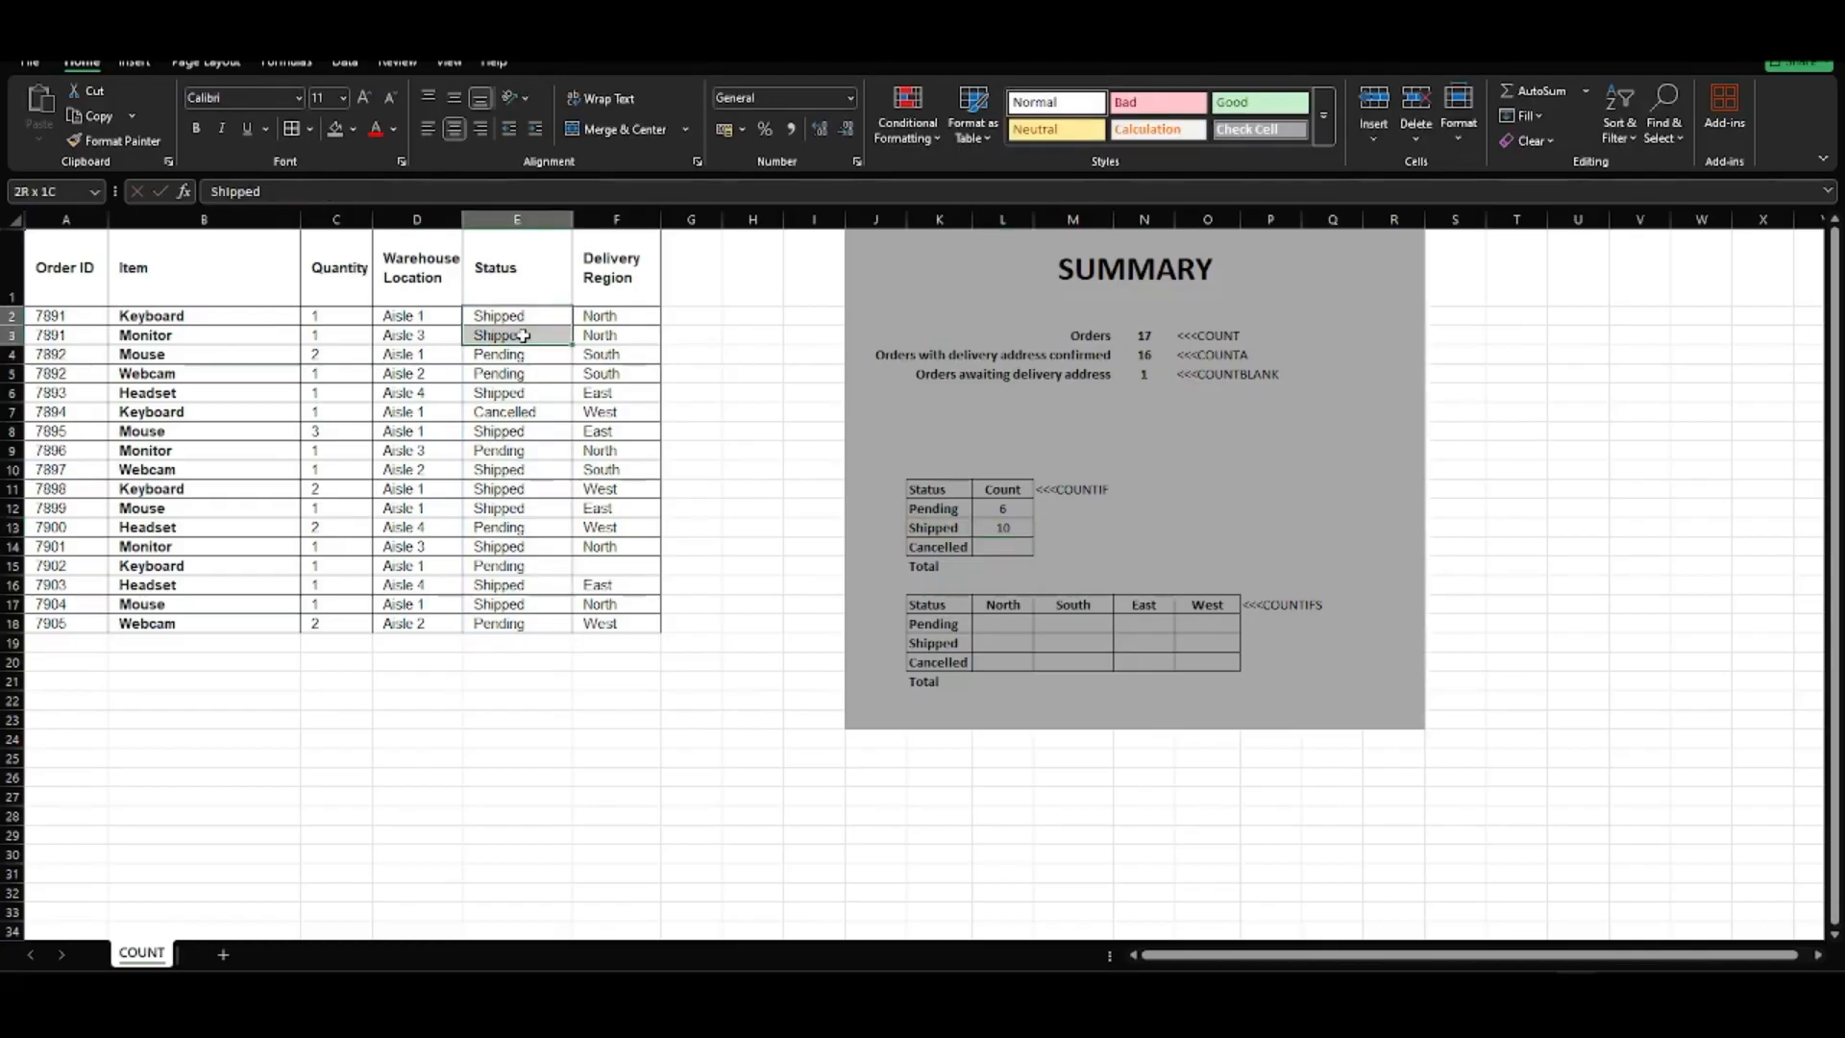
{"action": "left_click", "coordinate": [507, 393], "text": "ctrl"}
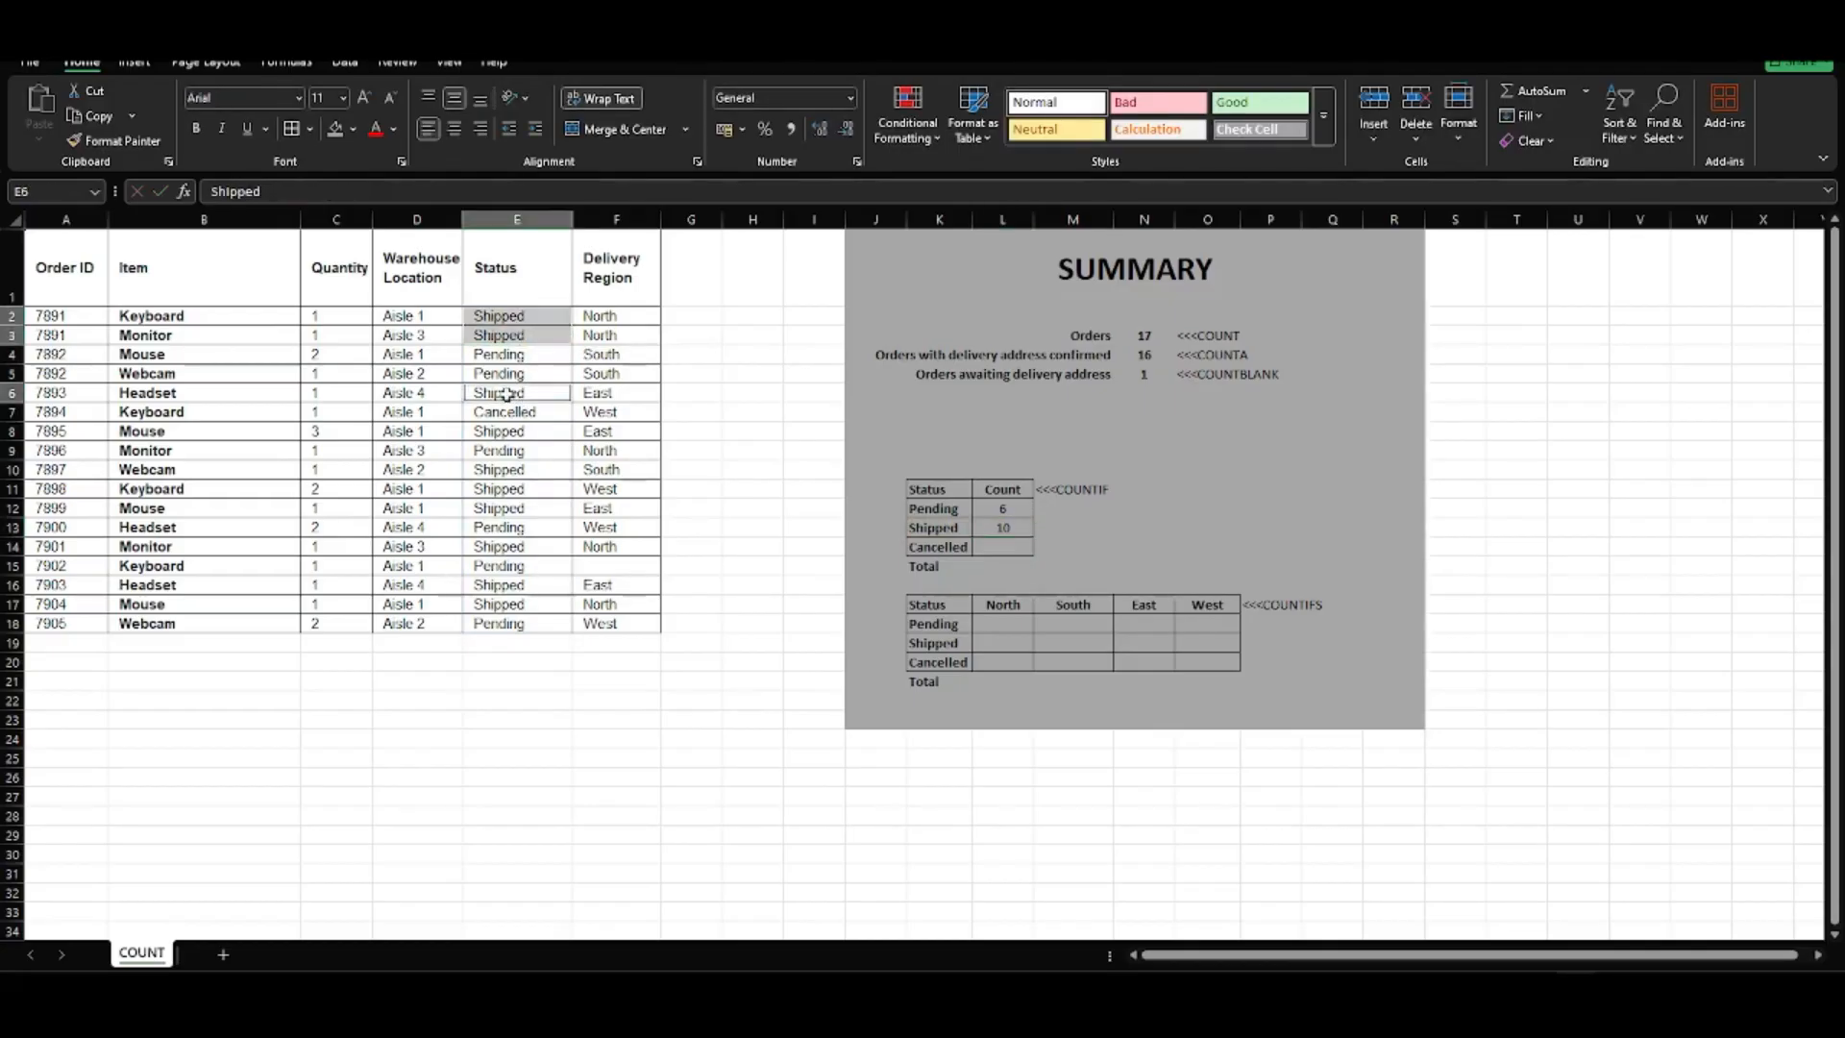
{"action": "left_click", "coordinate": [507, 433], "text": "ctrl"}
{"action": "left_click", "coordinate": [505, 469], "text": "ctrl"}
{"action": "left_click", "coordinate": [499, 490], "text": "ctrl"}
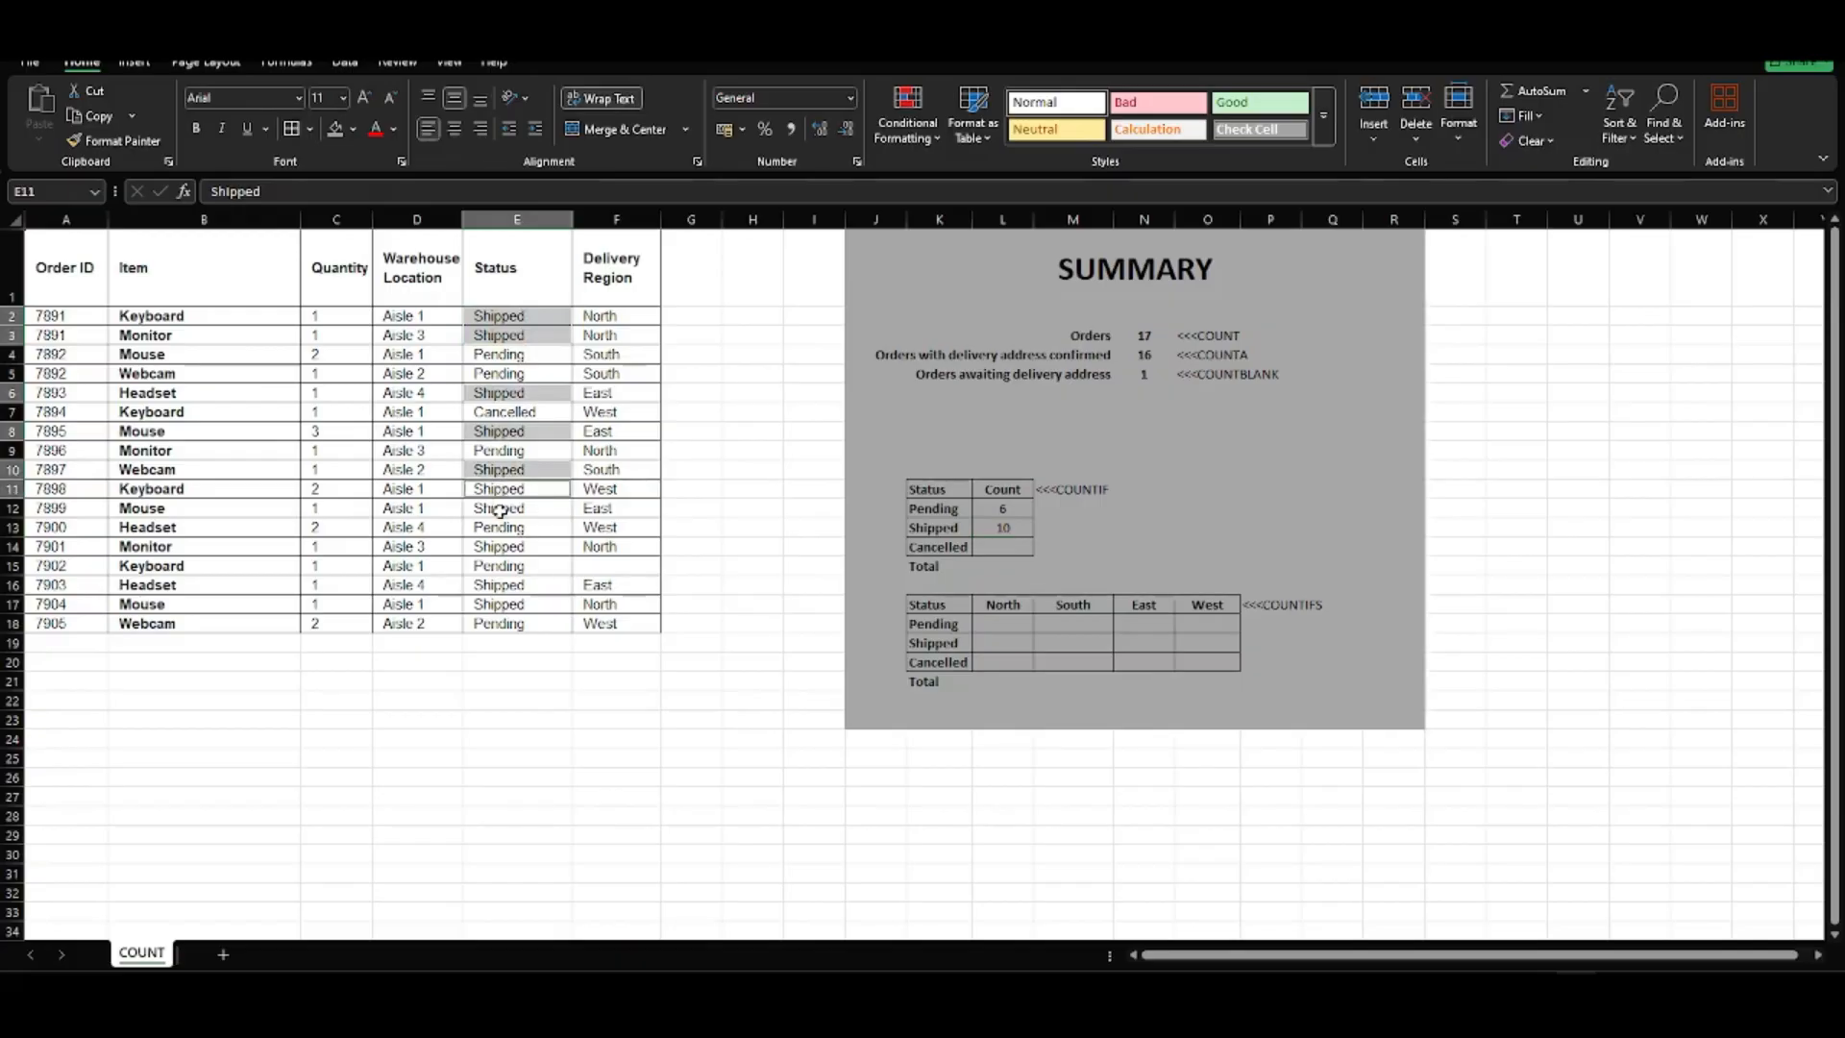
{"action": "left_click", "coordinate": [500, 509], "text": "ctrl"}
{"action": "left_click", "coordinate": [505, 548], "text": "ctrl"}
{"action": "left_click", "coordinate": [500, 588], "text": "ctrl"}
{"action": "left_click", "coordinate": [504, 607], "text": "ctrl"}
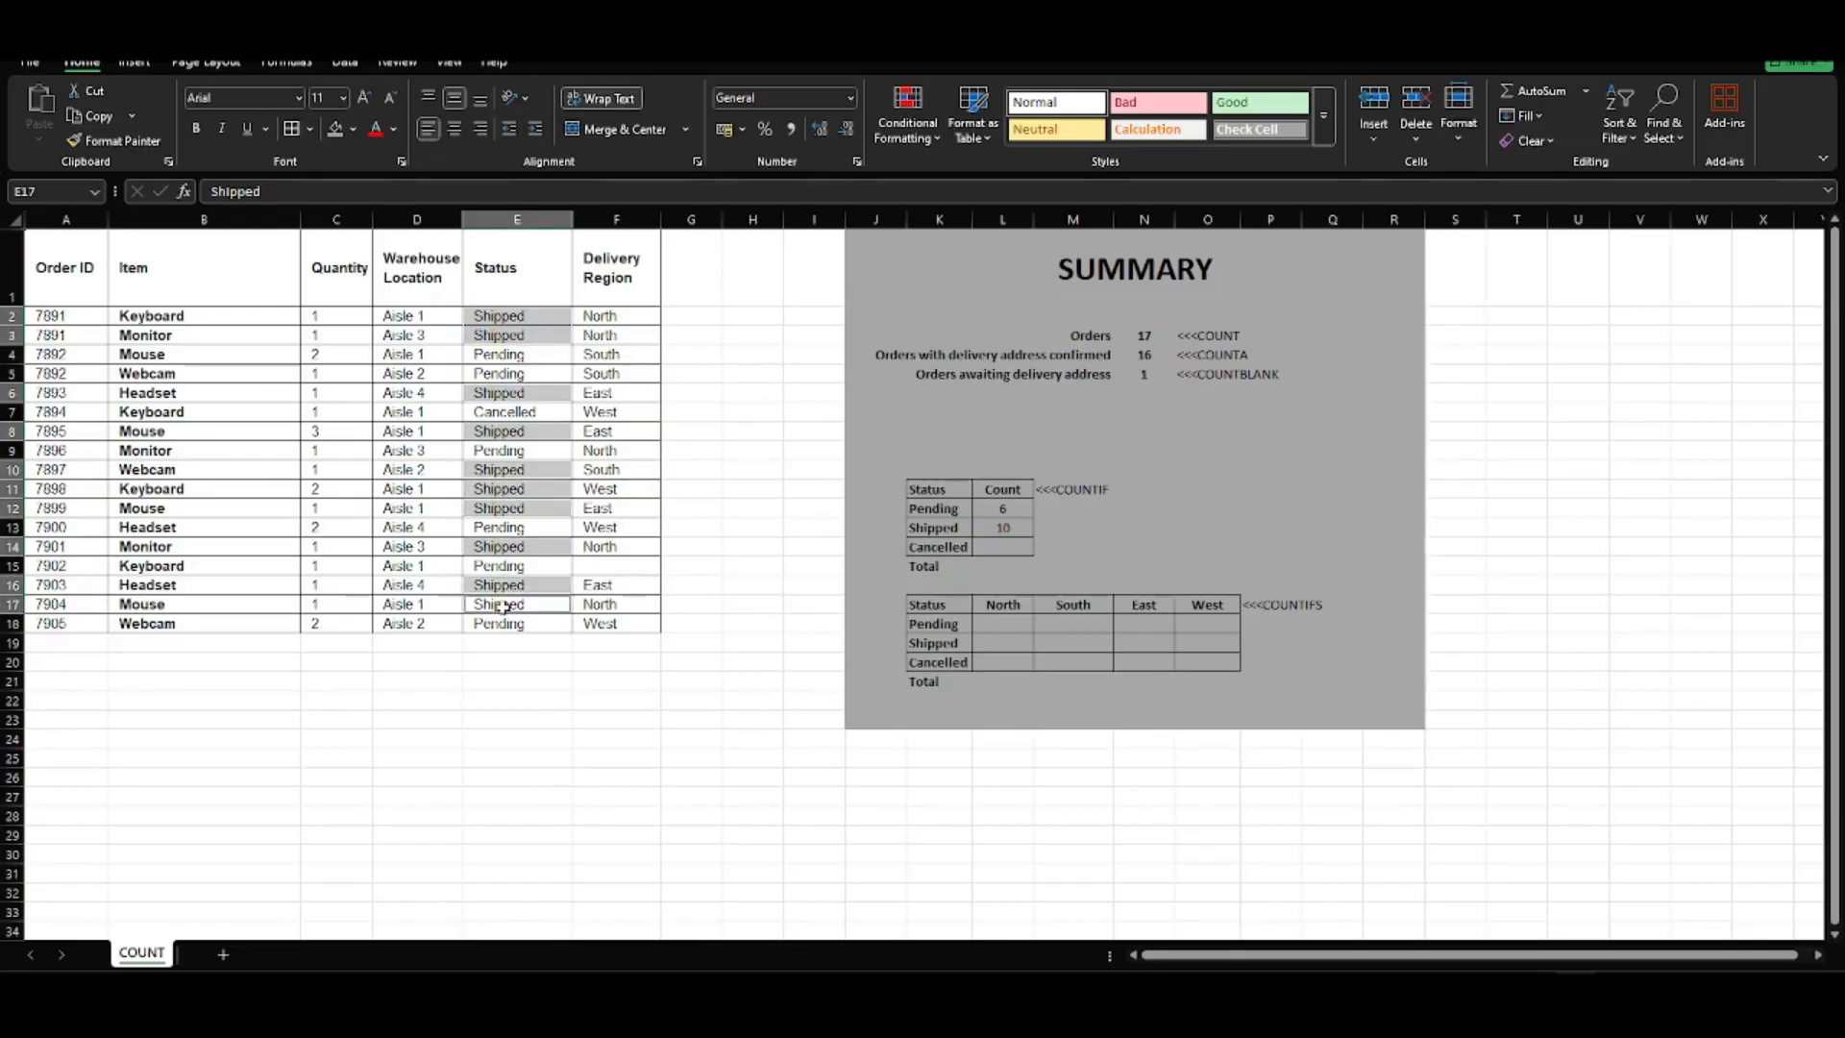
{"action": "left_click", "coordinate": [1010, 524]}
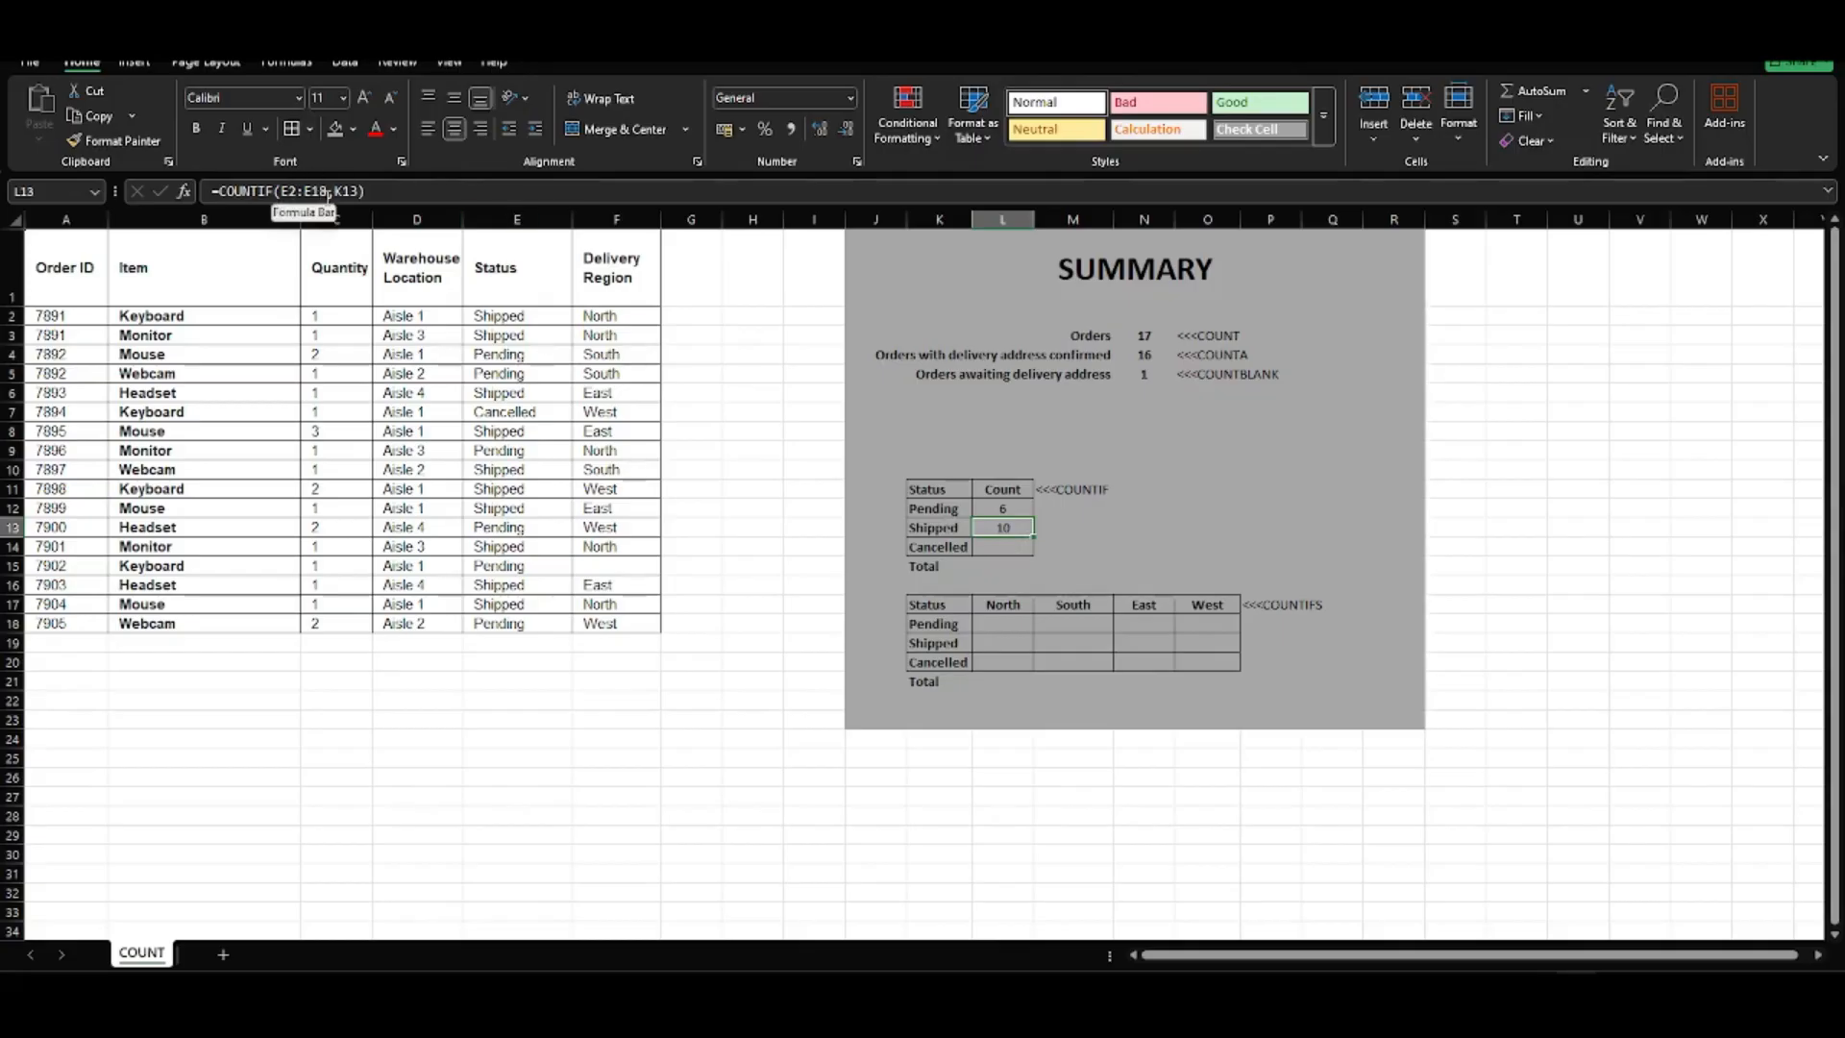
Fill the COUNTIF formula from L13 down to L14 for cancelled orders and compare it with the Cancelled entry in E7
{"action": "left_click", "coordinate": [944, 547]}
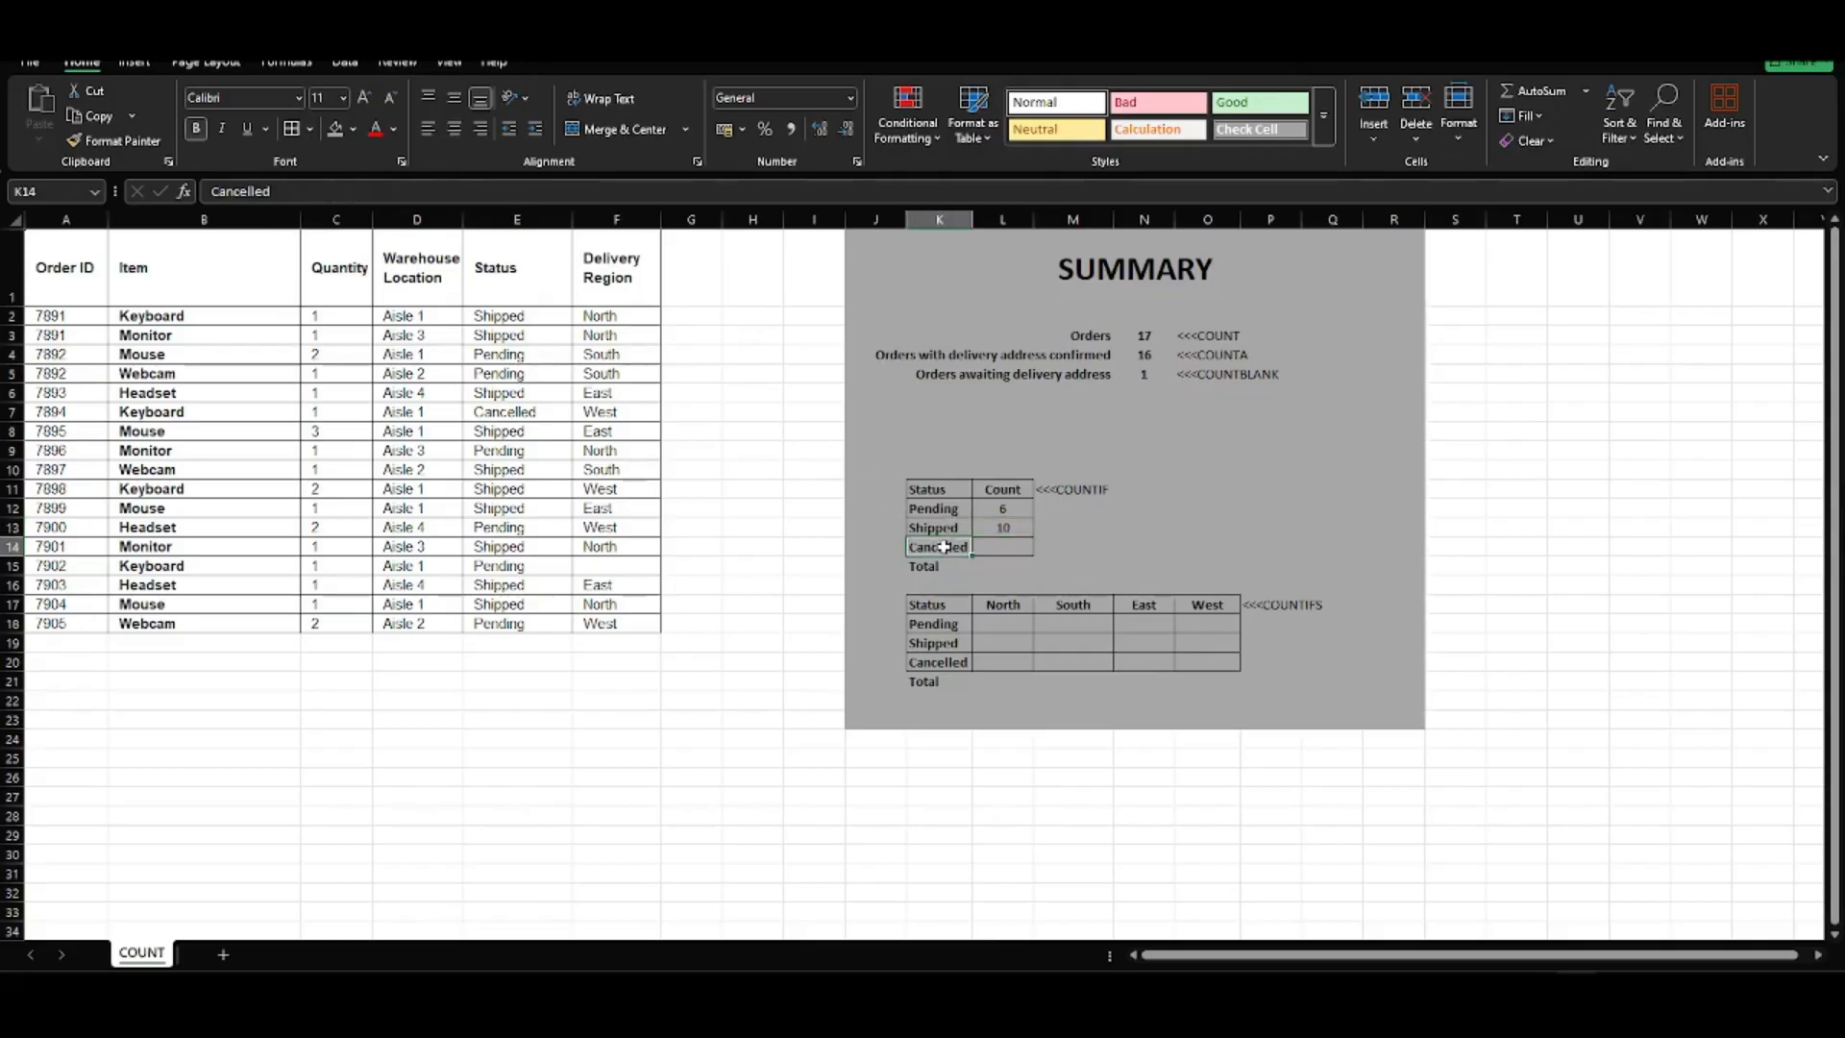
{"action": "left_click", "coordinate": [999, 548]}
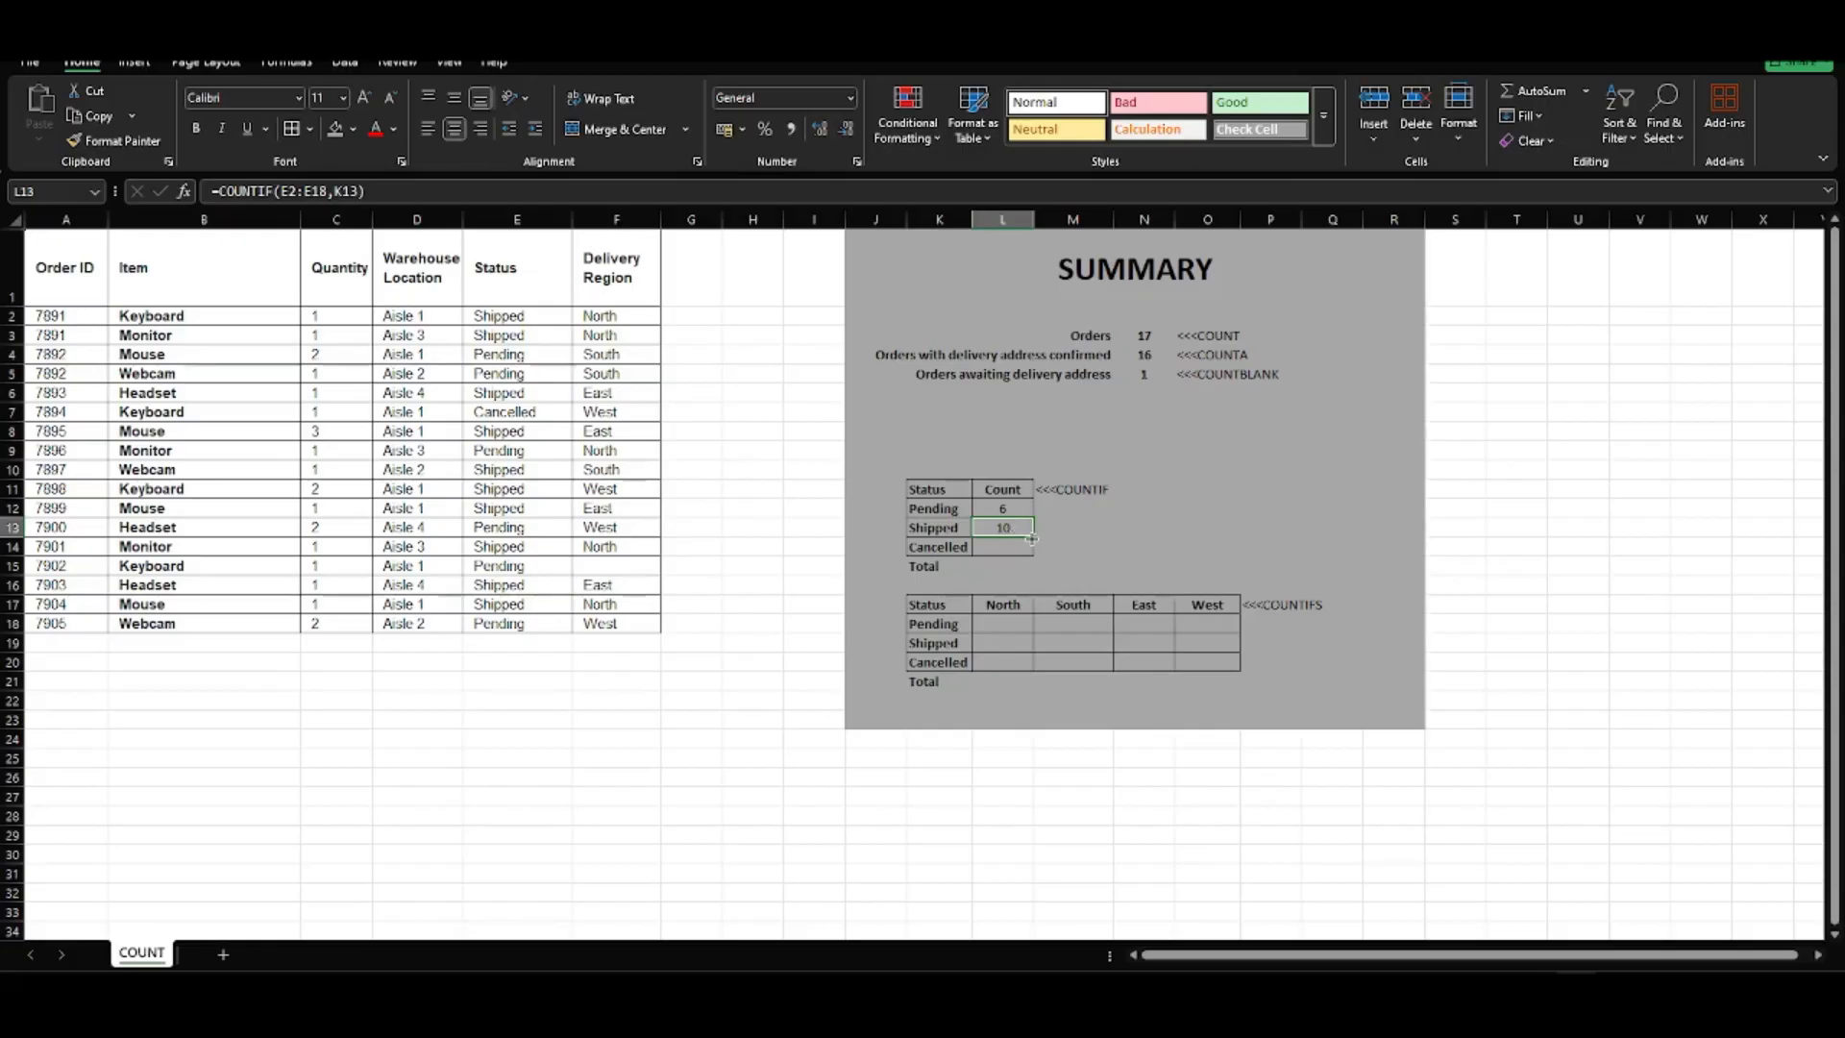
{"action": "left_click_drag", "start_coordinate": [1032, 542], "coordinate": [1031, 551]}
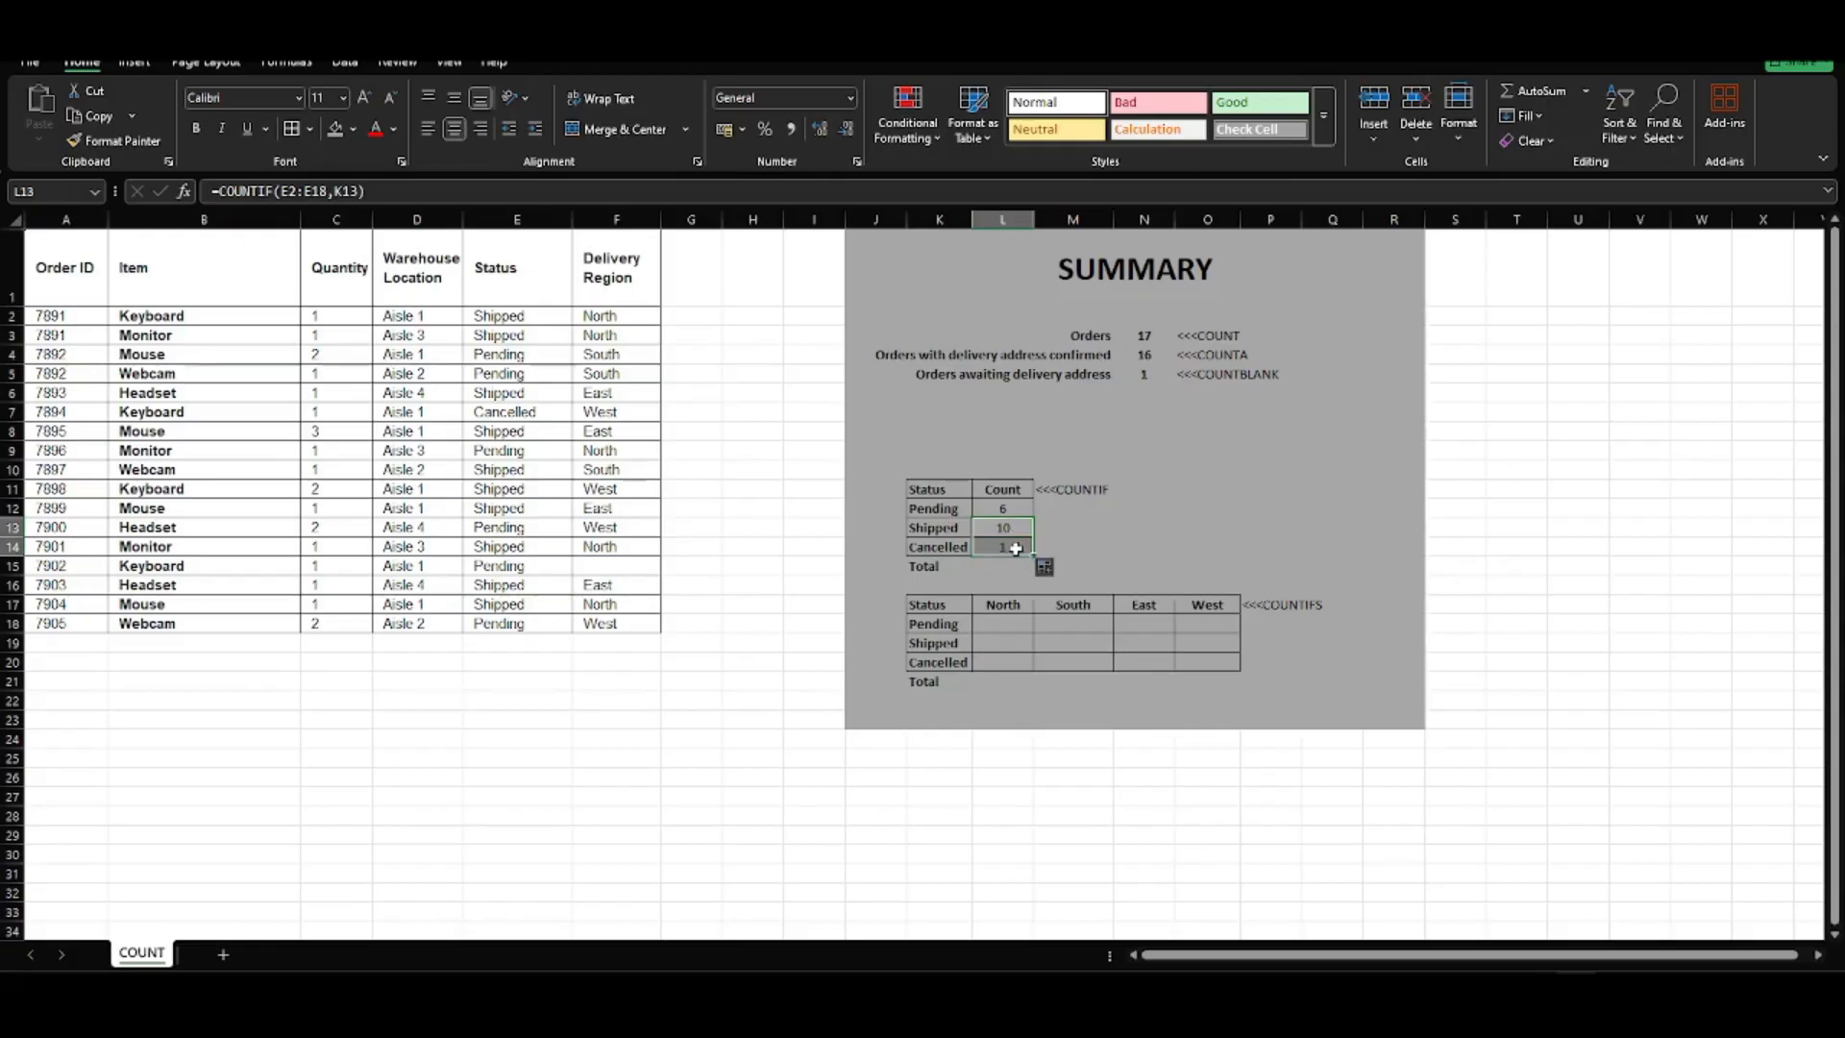
{"action": "left_click", "coordinate": [1016, 549]}
{"action": "left_click", "coordinate": [558, 413]}
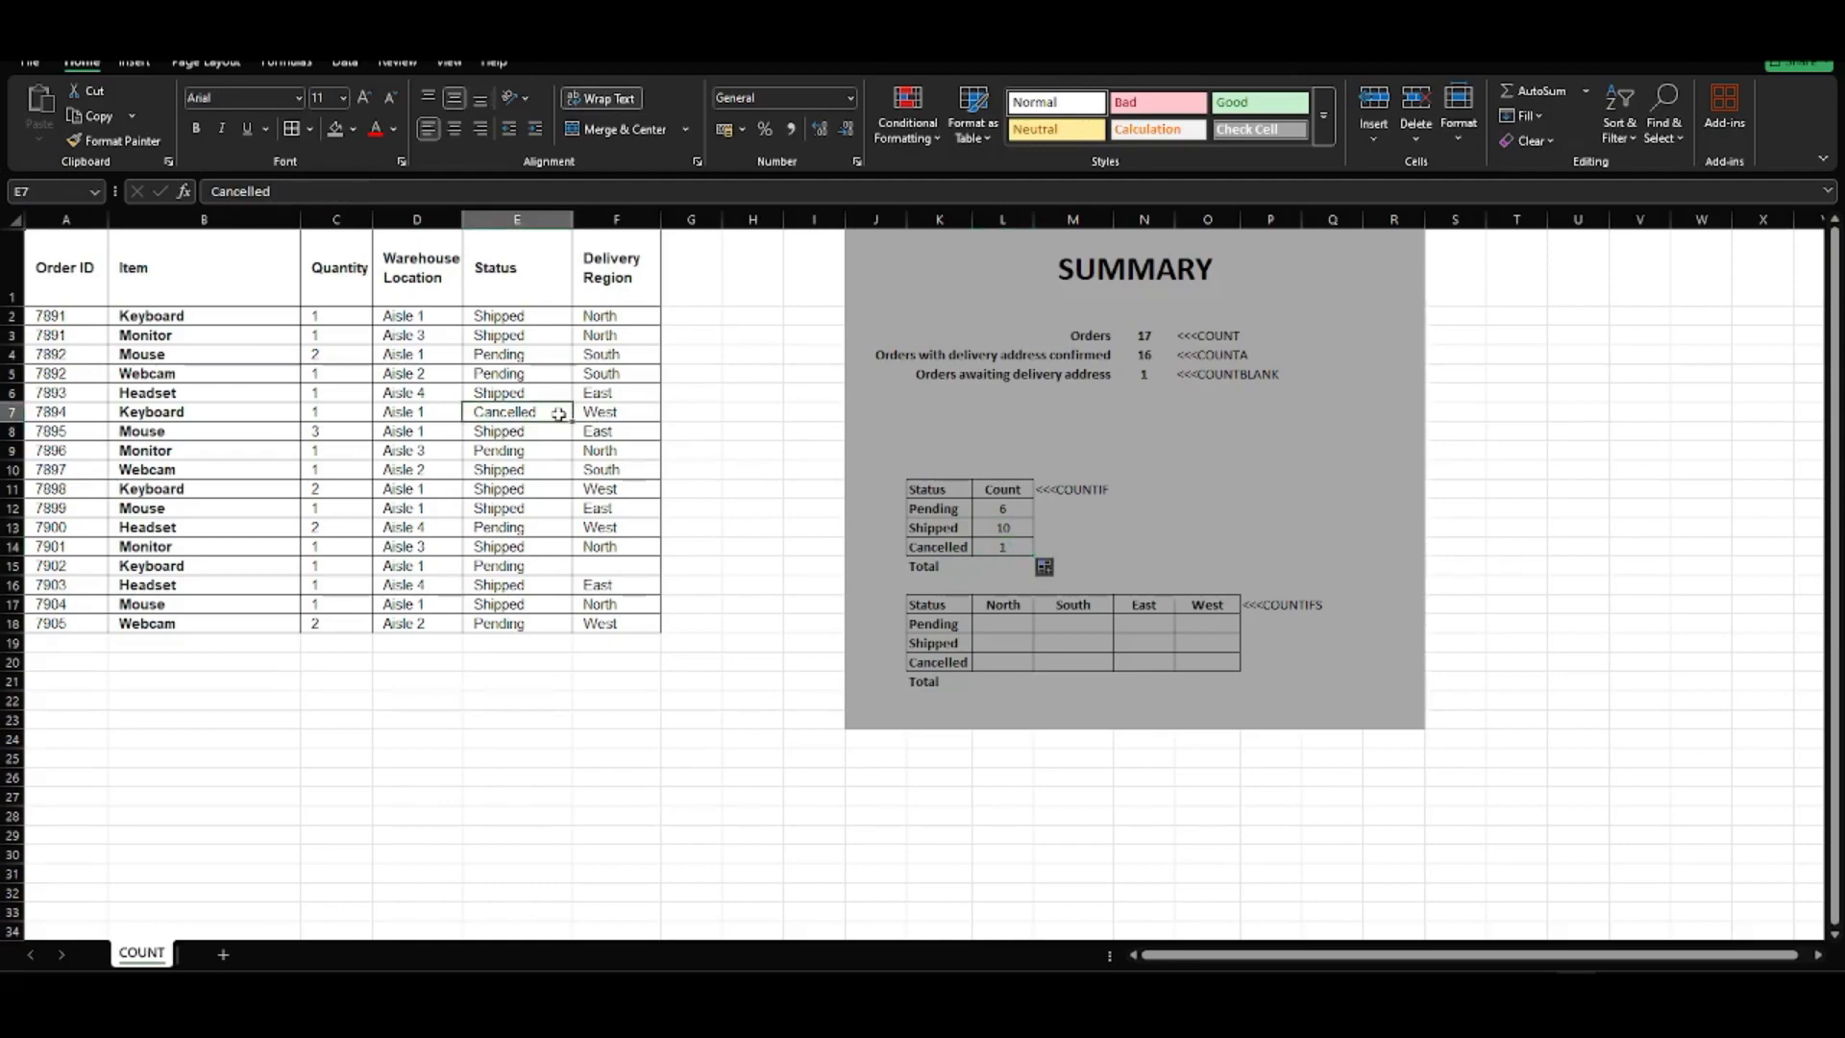
Correct the Status range in L14's COUNTIF formula to E2:E18, keeping K14 as the criterion
{"action": "left_click", "coordinate": [1012, 551]}
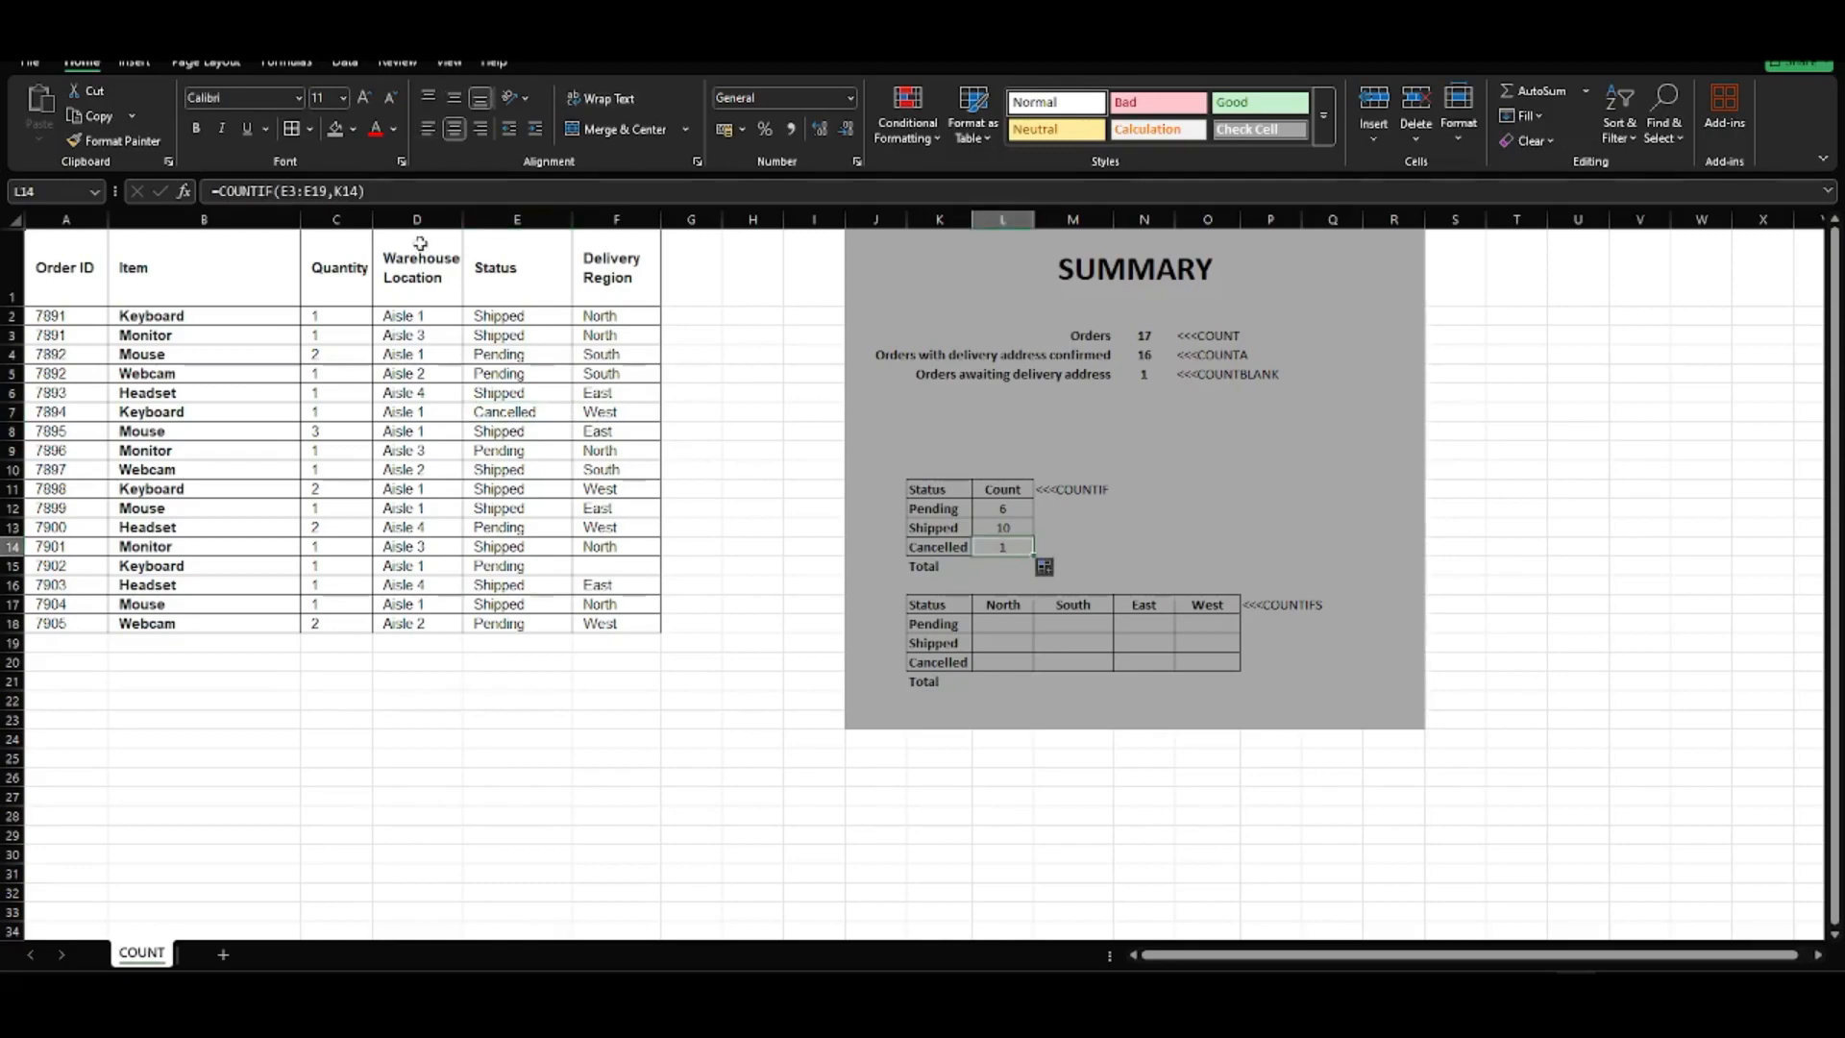
{"action": "left_click", "coordinate": [278, 191]}
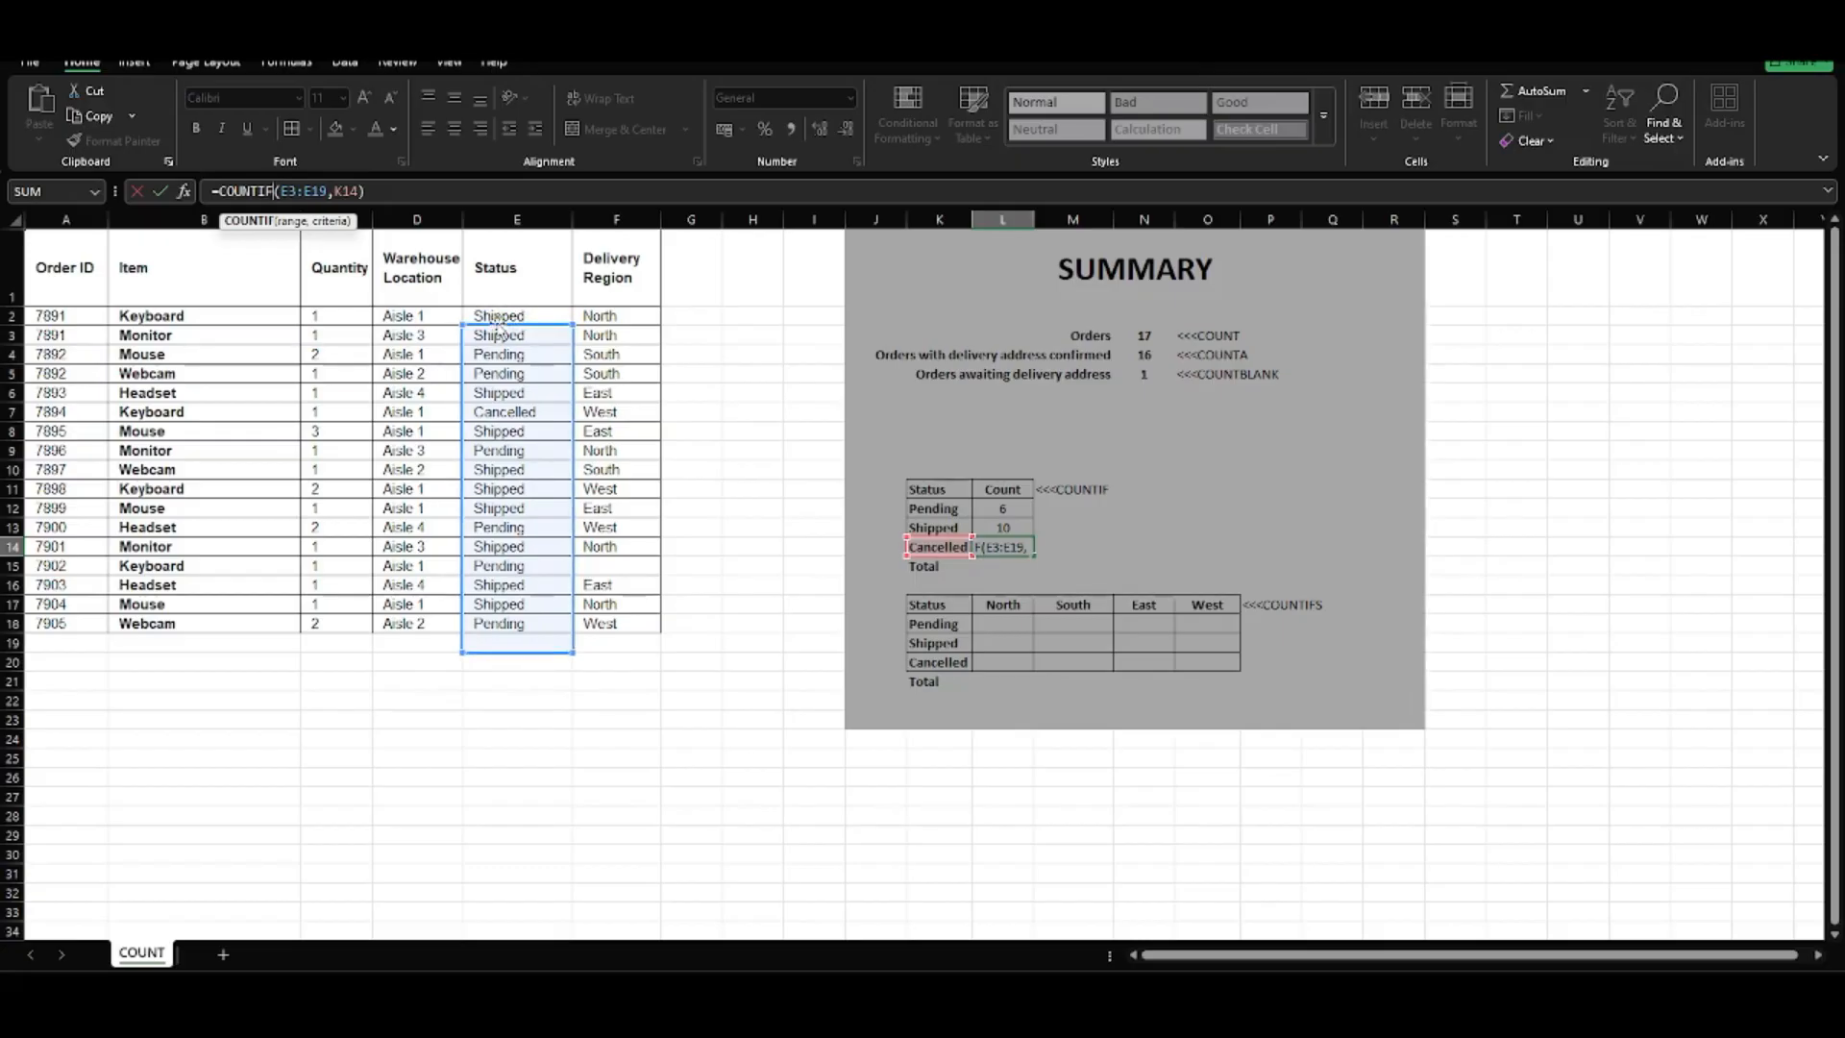
{"action": "left_click_drag", "start_coordinate": [498, 324], "coordinate": [499, 319]}
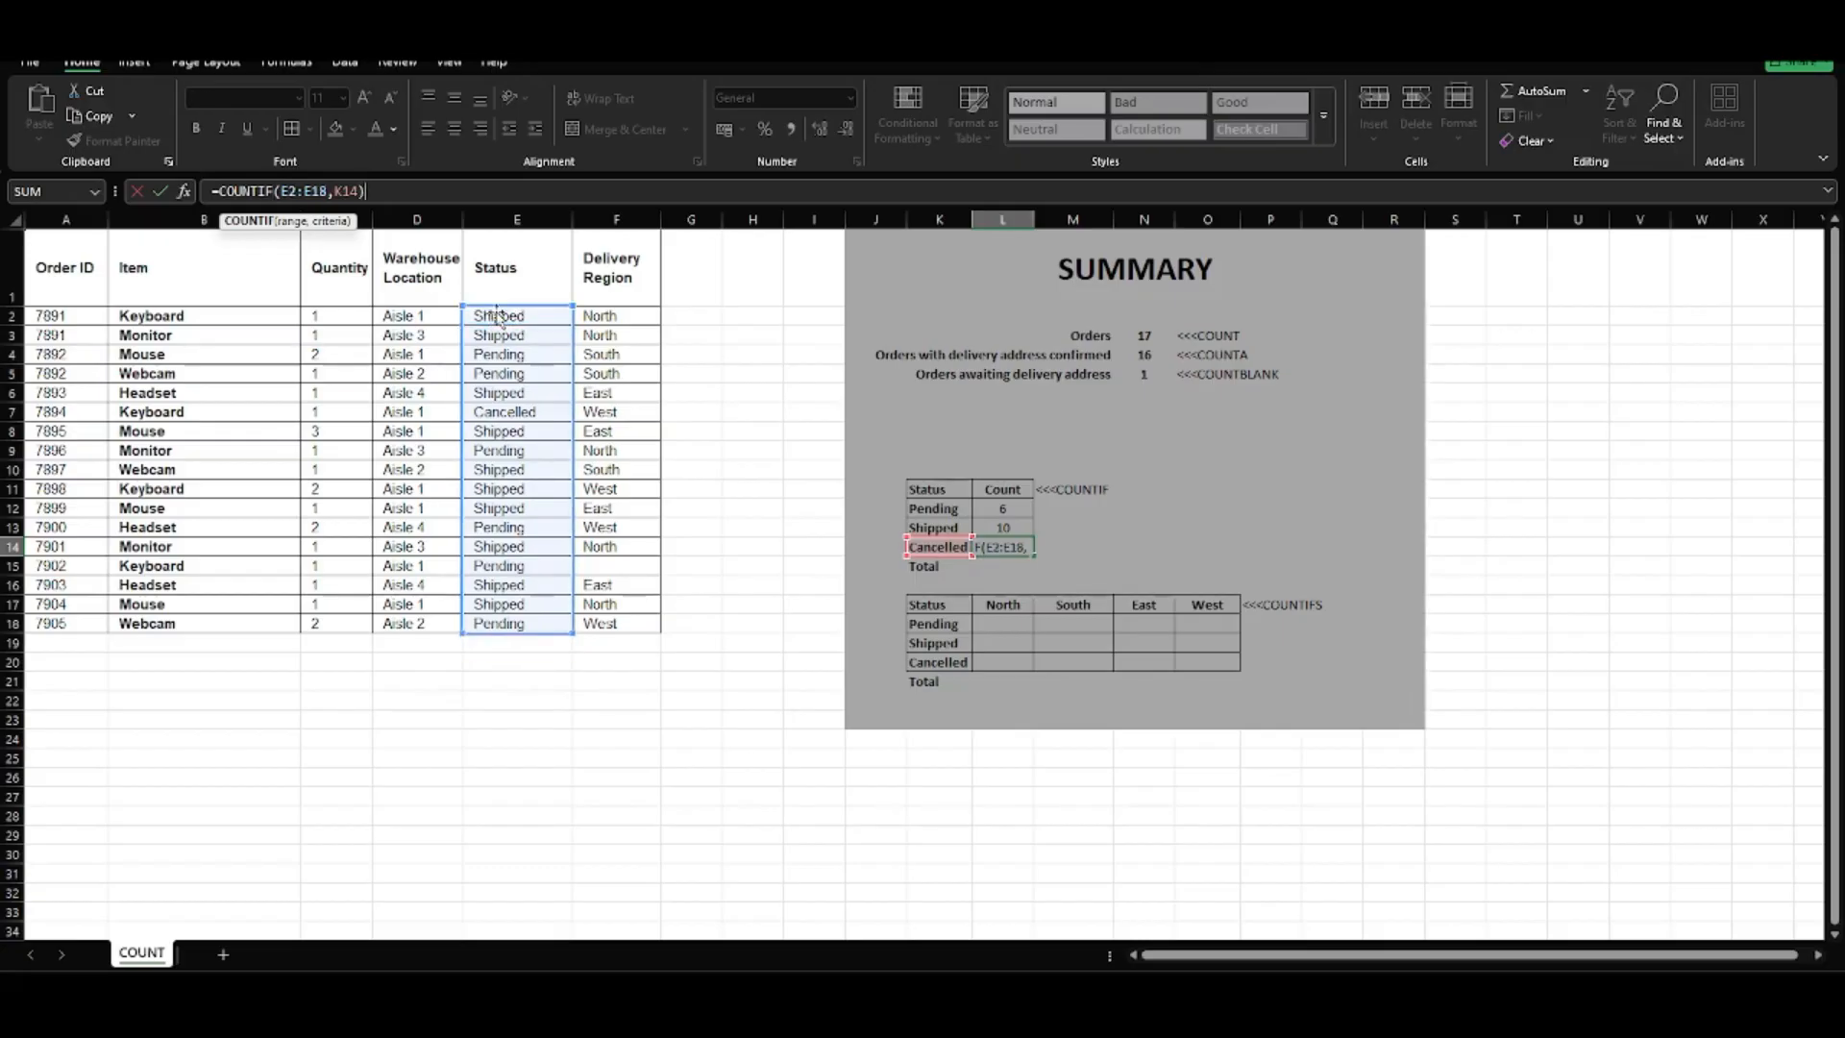
{"action": "key", "text": "Return"}
{"action": "key", "text": "Up"}
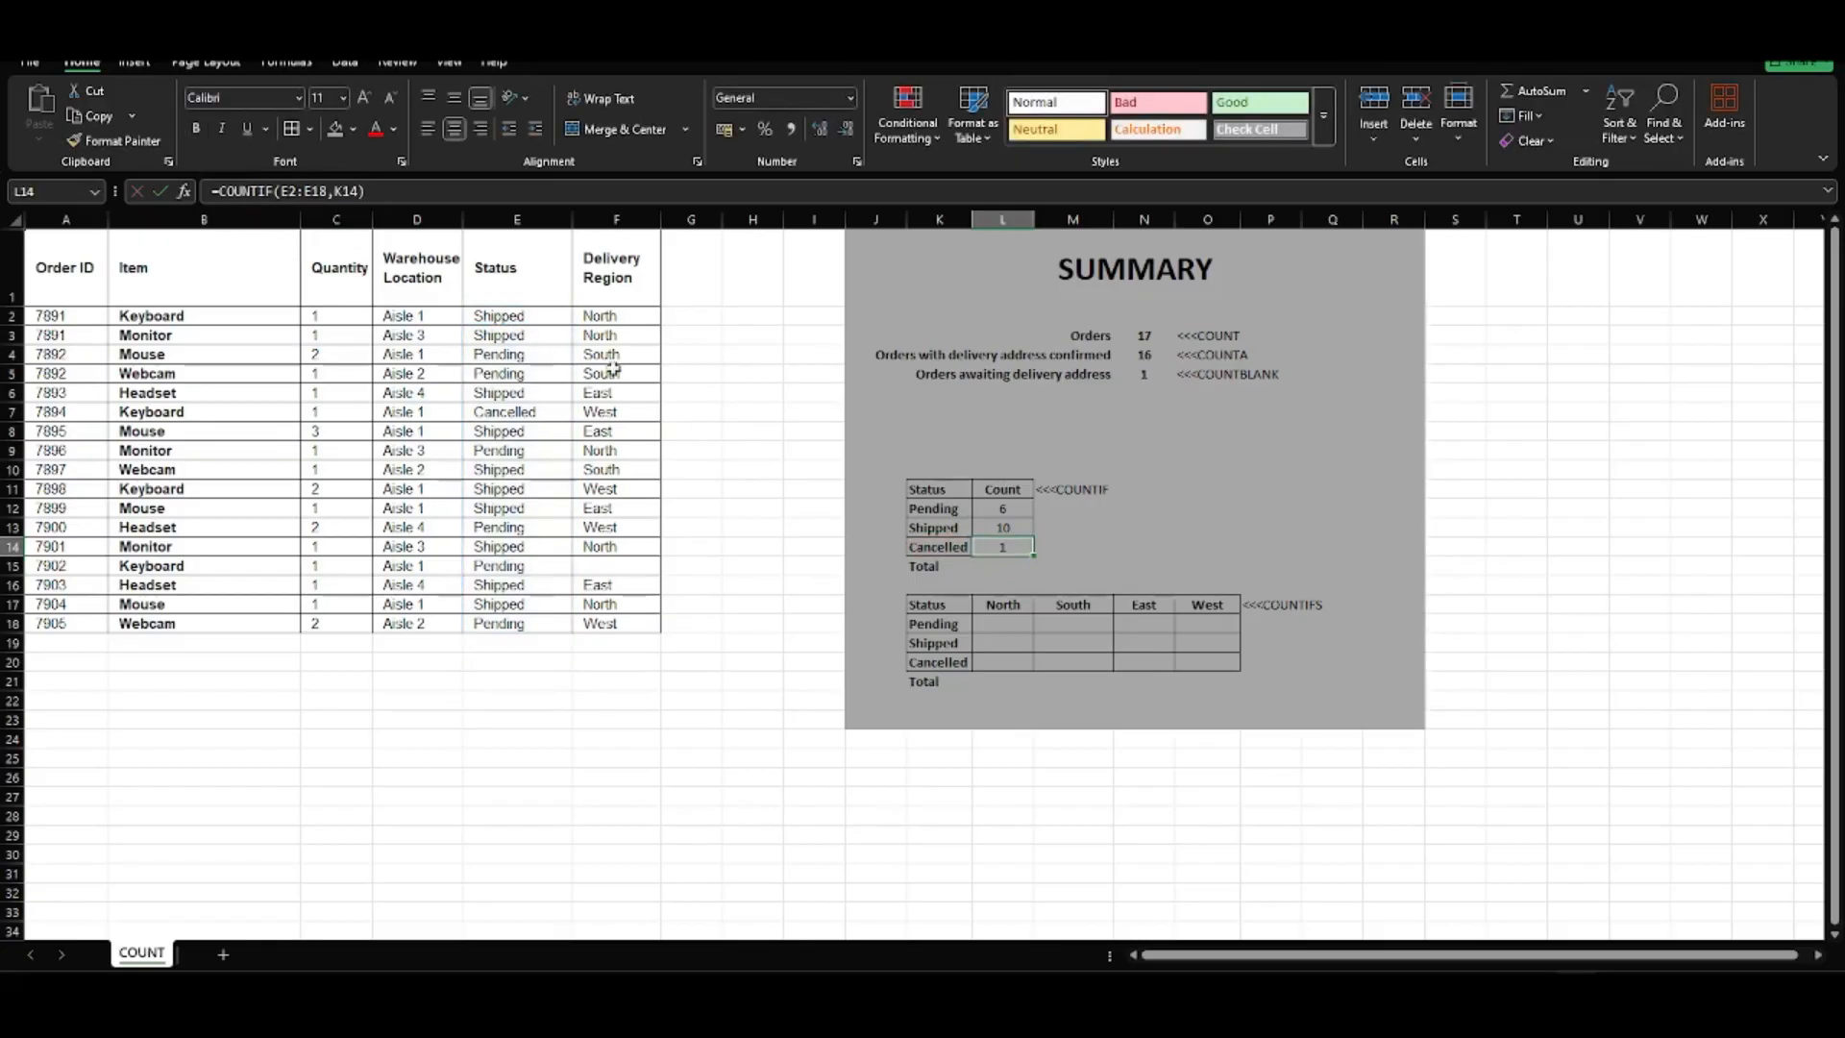
Change the status of the first order in E2 to Cancelled to test the status counts
{"action": "left_click", "coordinate": [507, 322]}
{"action": "type", "text": "Ca"}
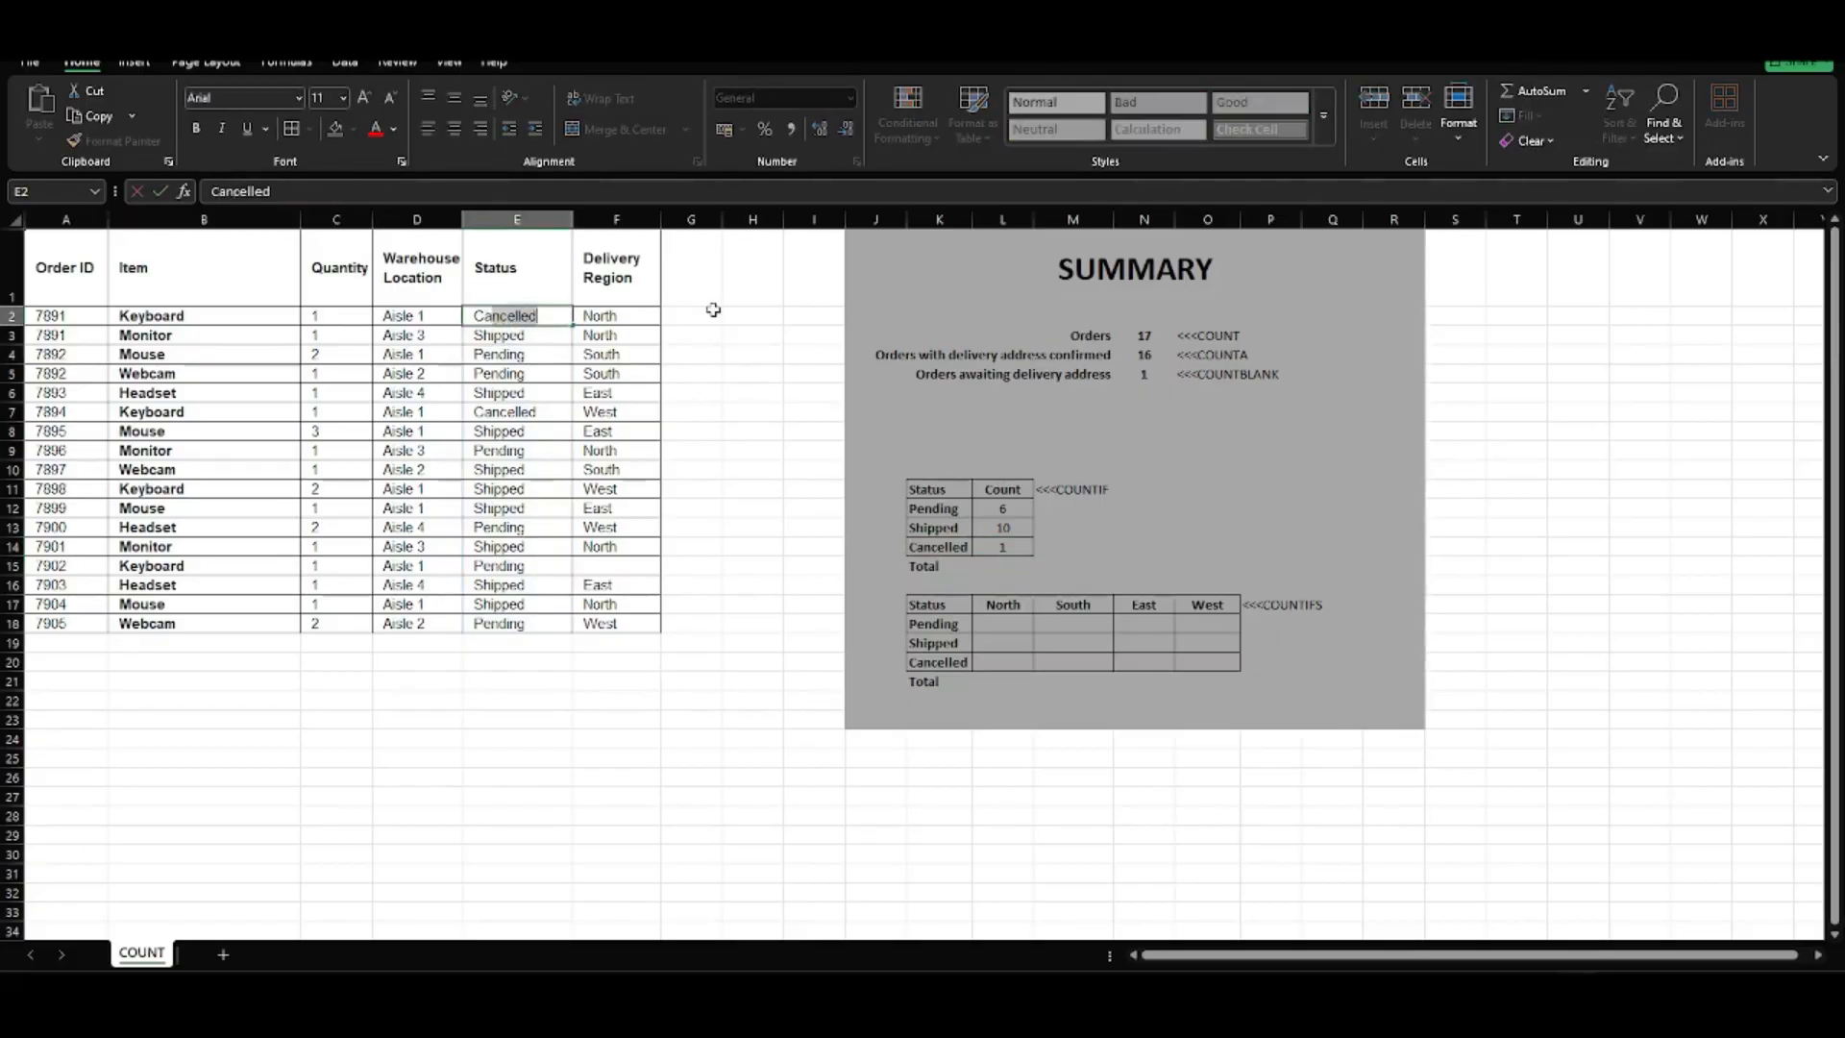
{"action": "type", "text": "ncel"}
{"action": "key", "text": "Return"}
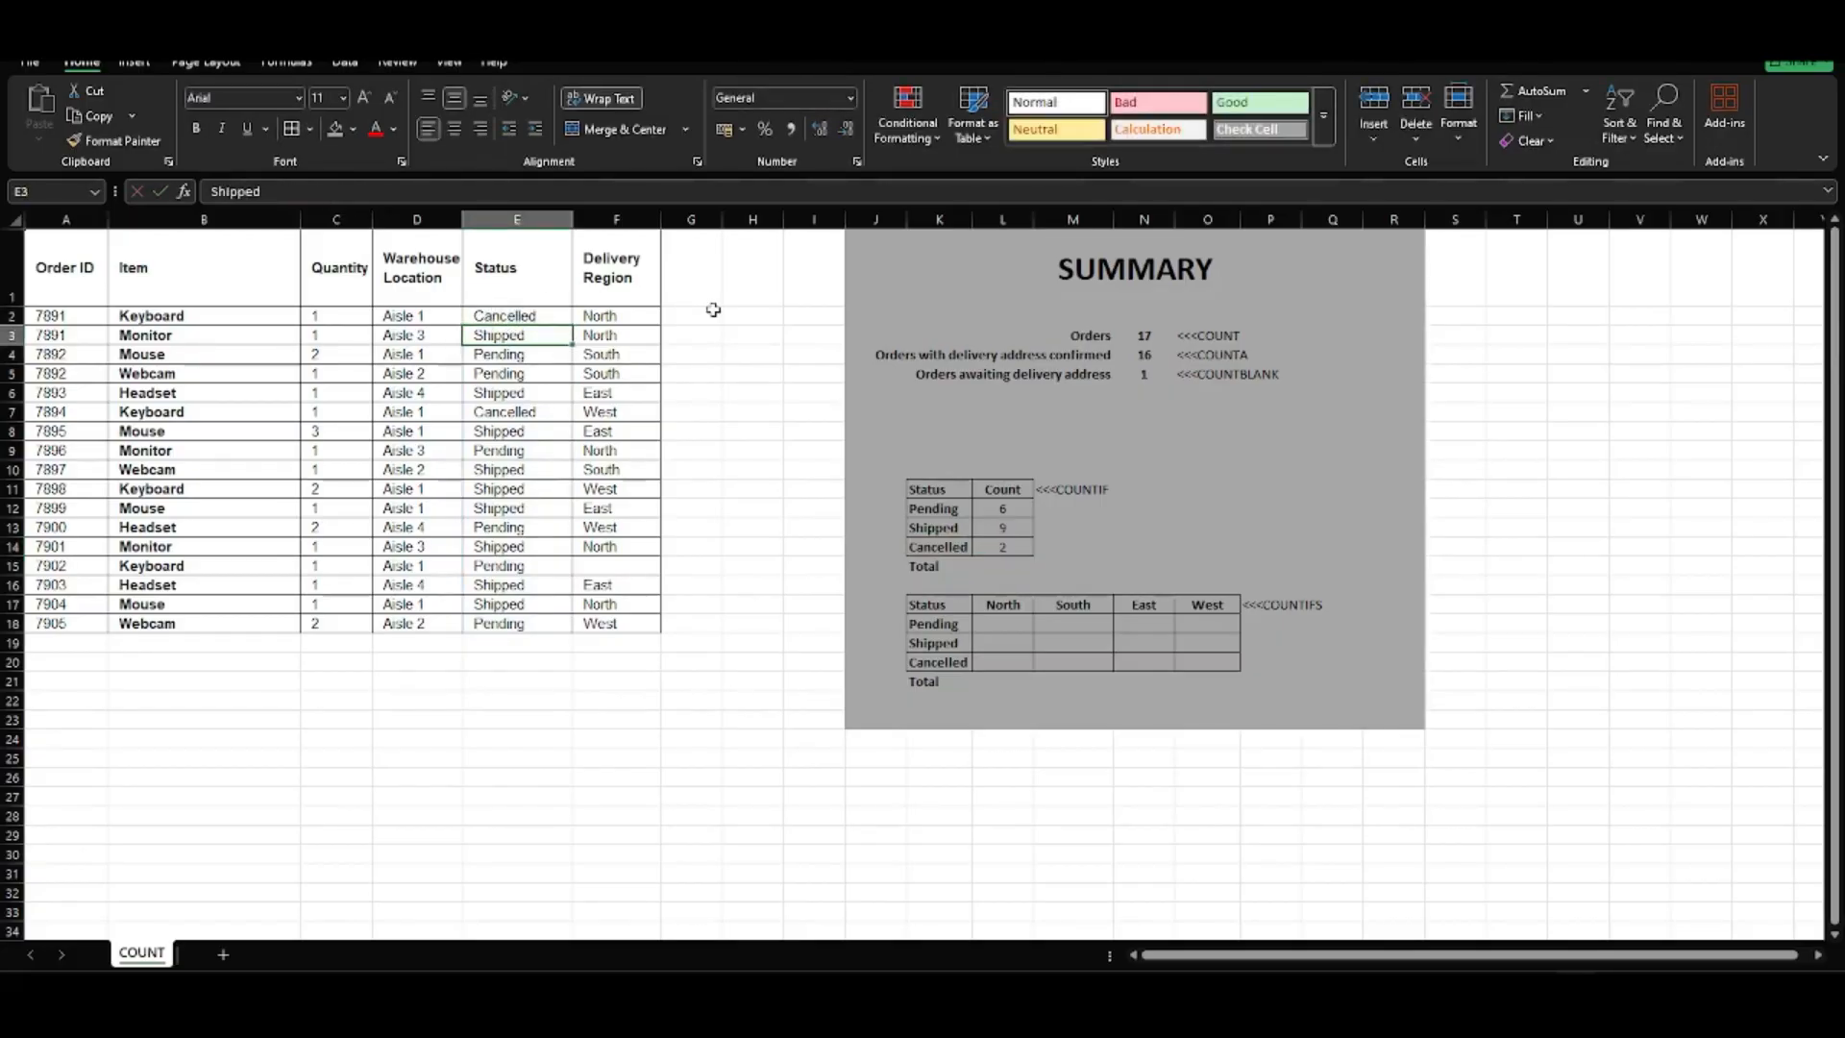
Try filling L13's COUNTIF formula down to L14 to inspect the shifted Status range against the Cancelled entry in E2, and undo the fill
{"action": "left_click", "coordinate": [989, 527]}
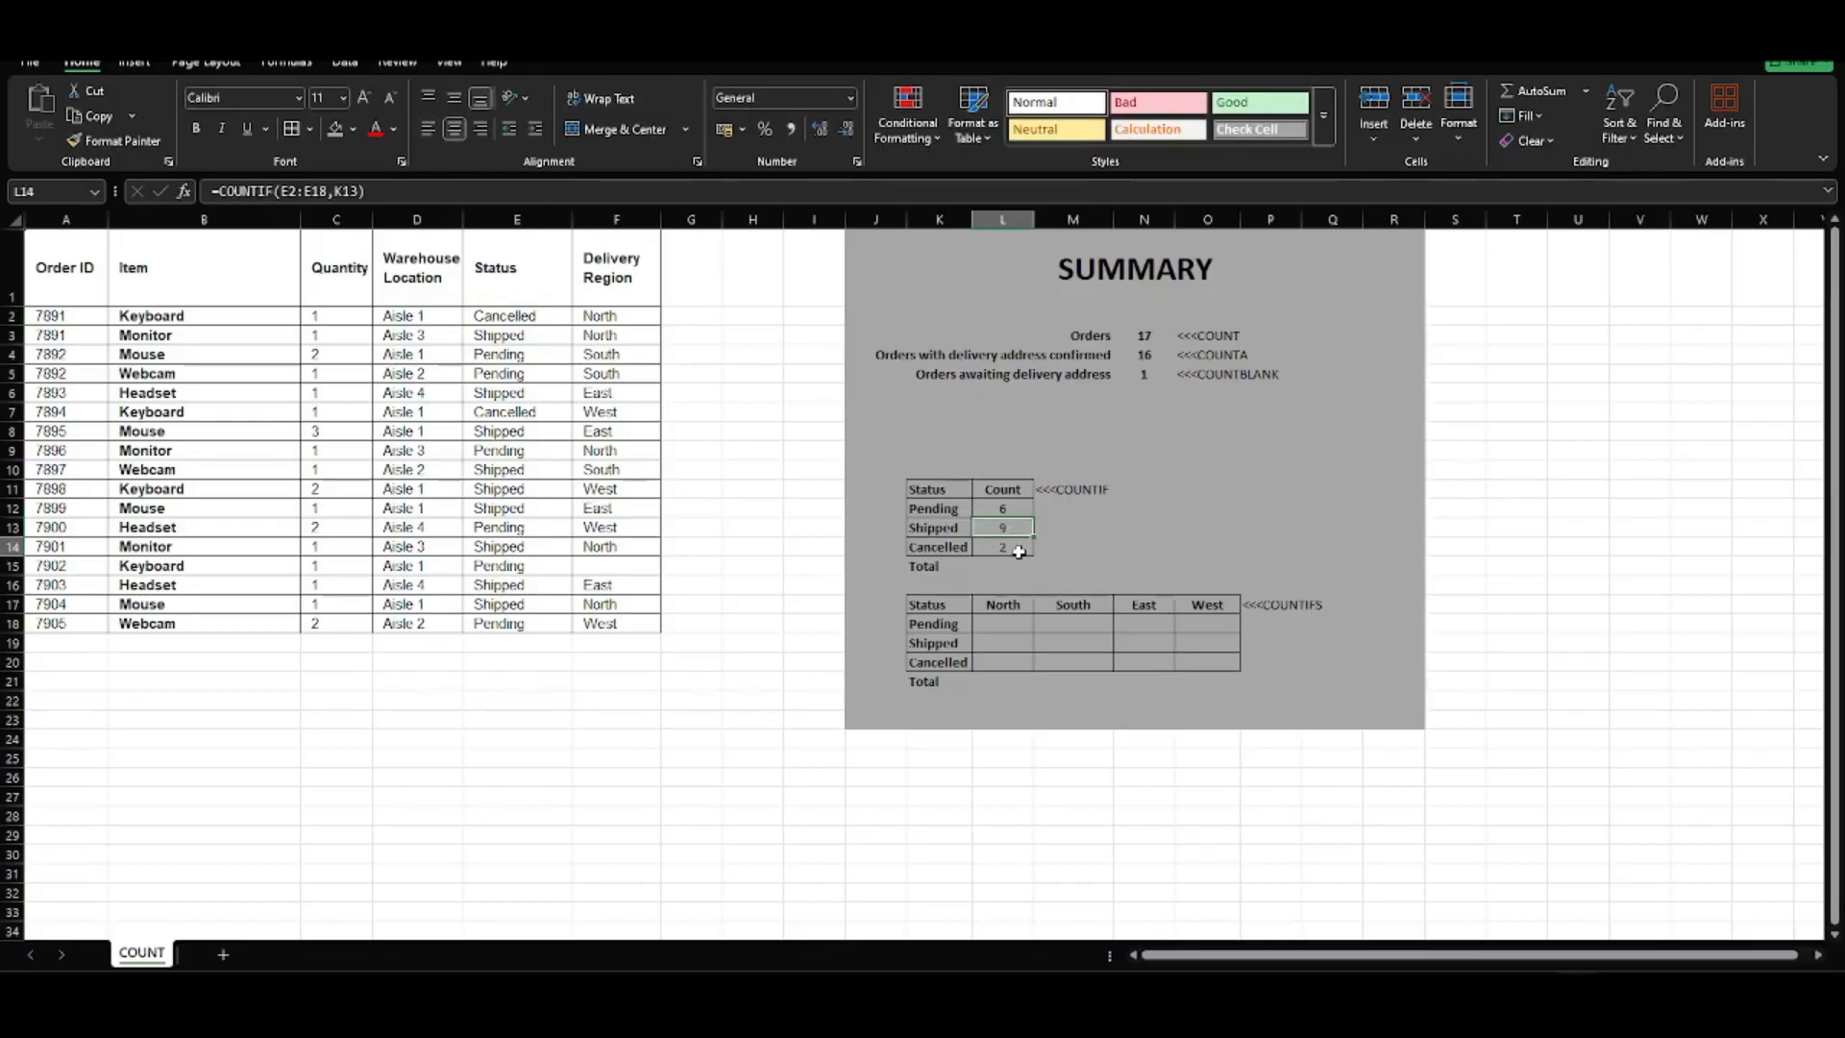
{"action": "left_click_drag", "start_coordinate": [1009, 529], "coordinate": [1019, 547]}
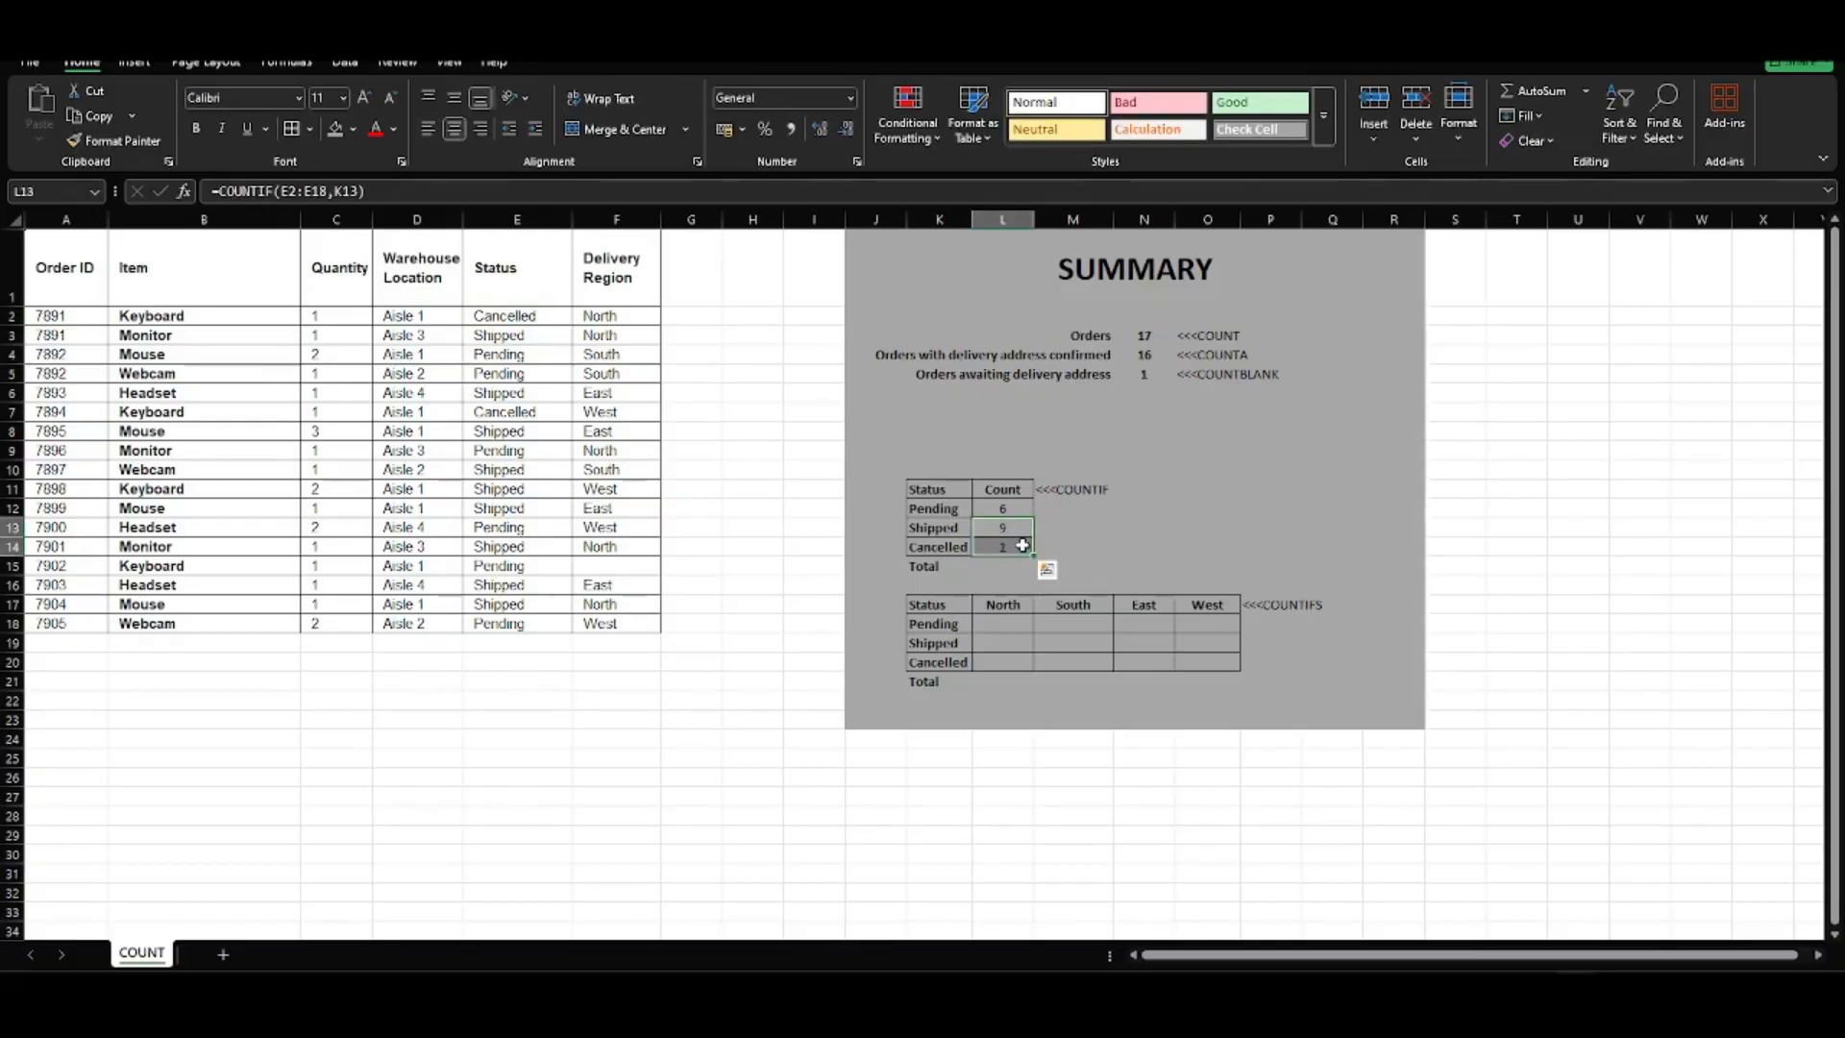
{"action": "left_click", "coordinate": [1019, 549]}
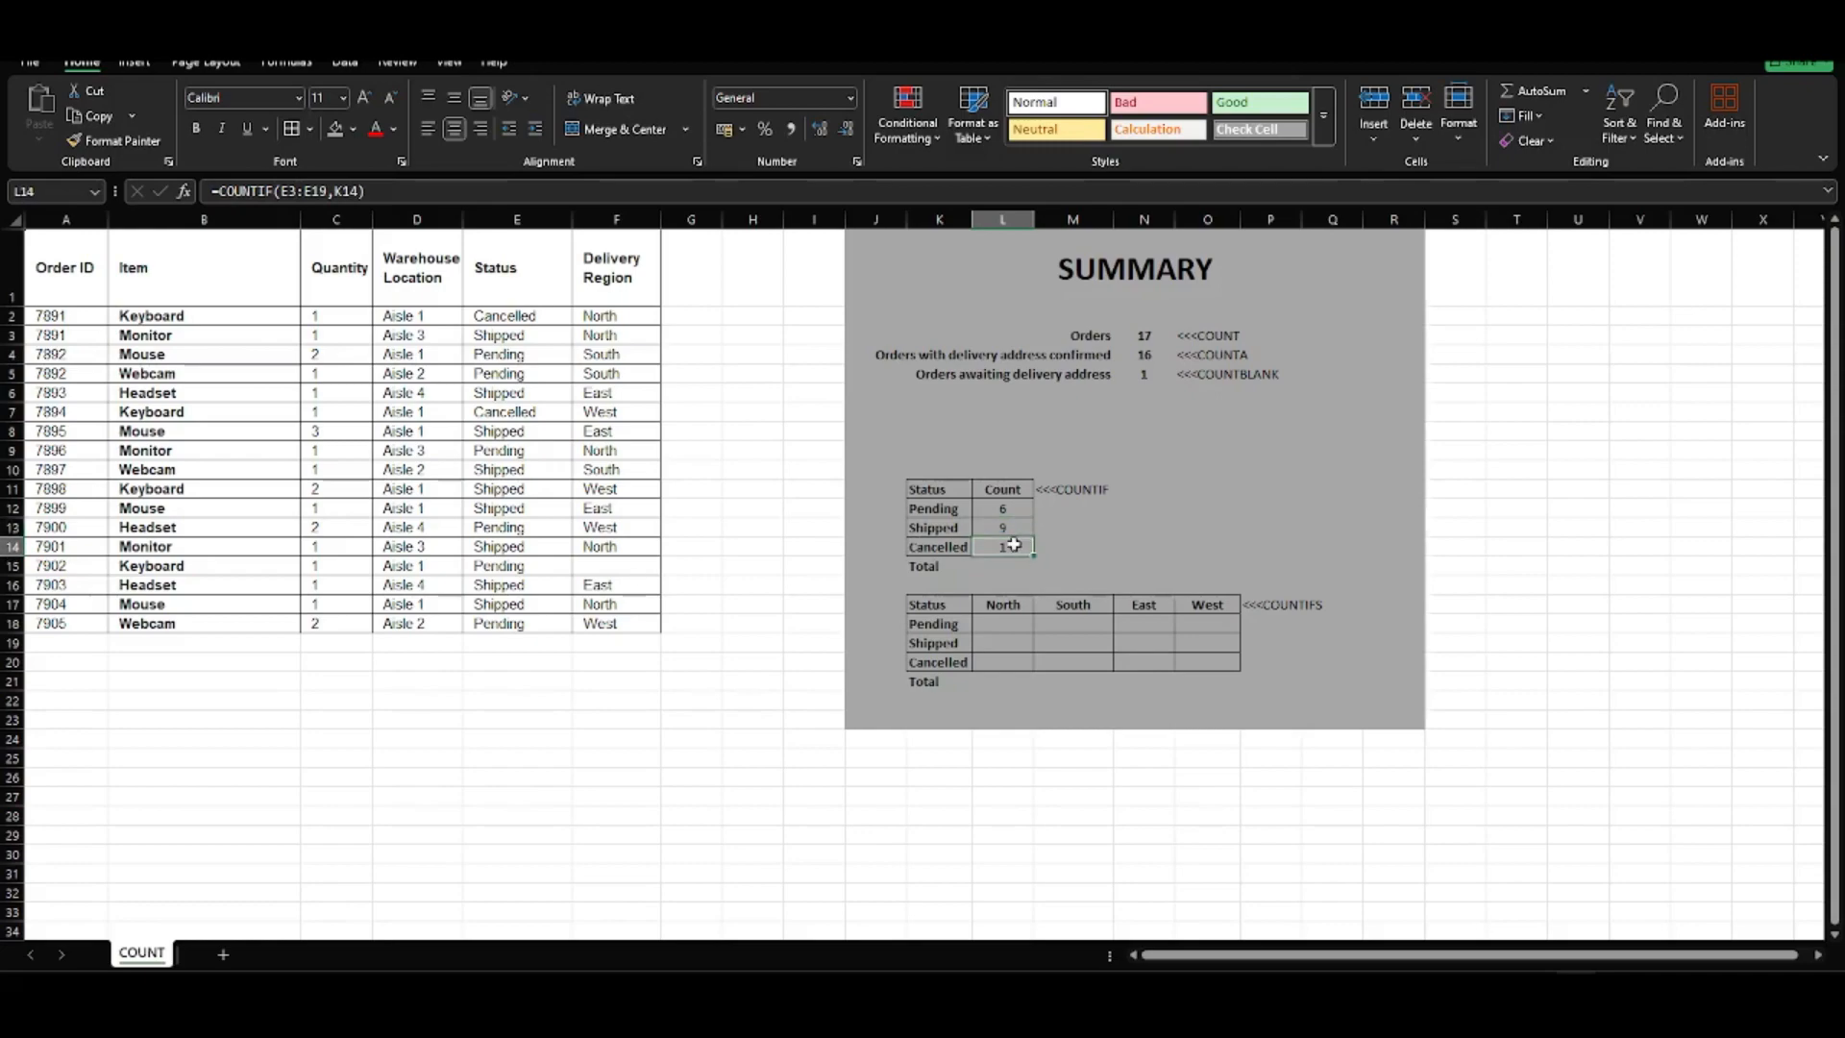
{"action": "double_click", "coordinate": [1012, 544]}
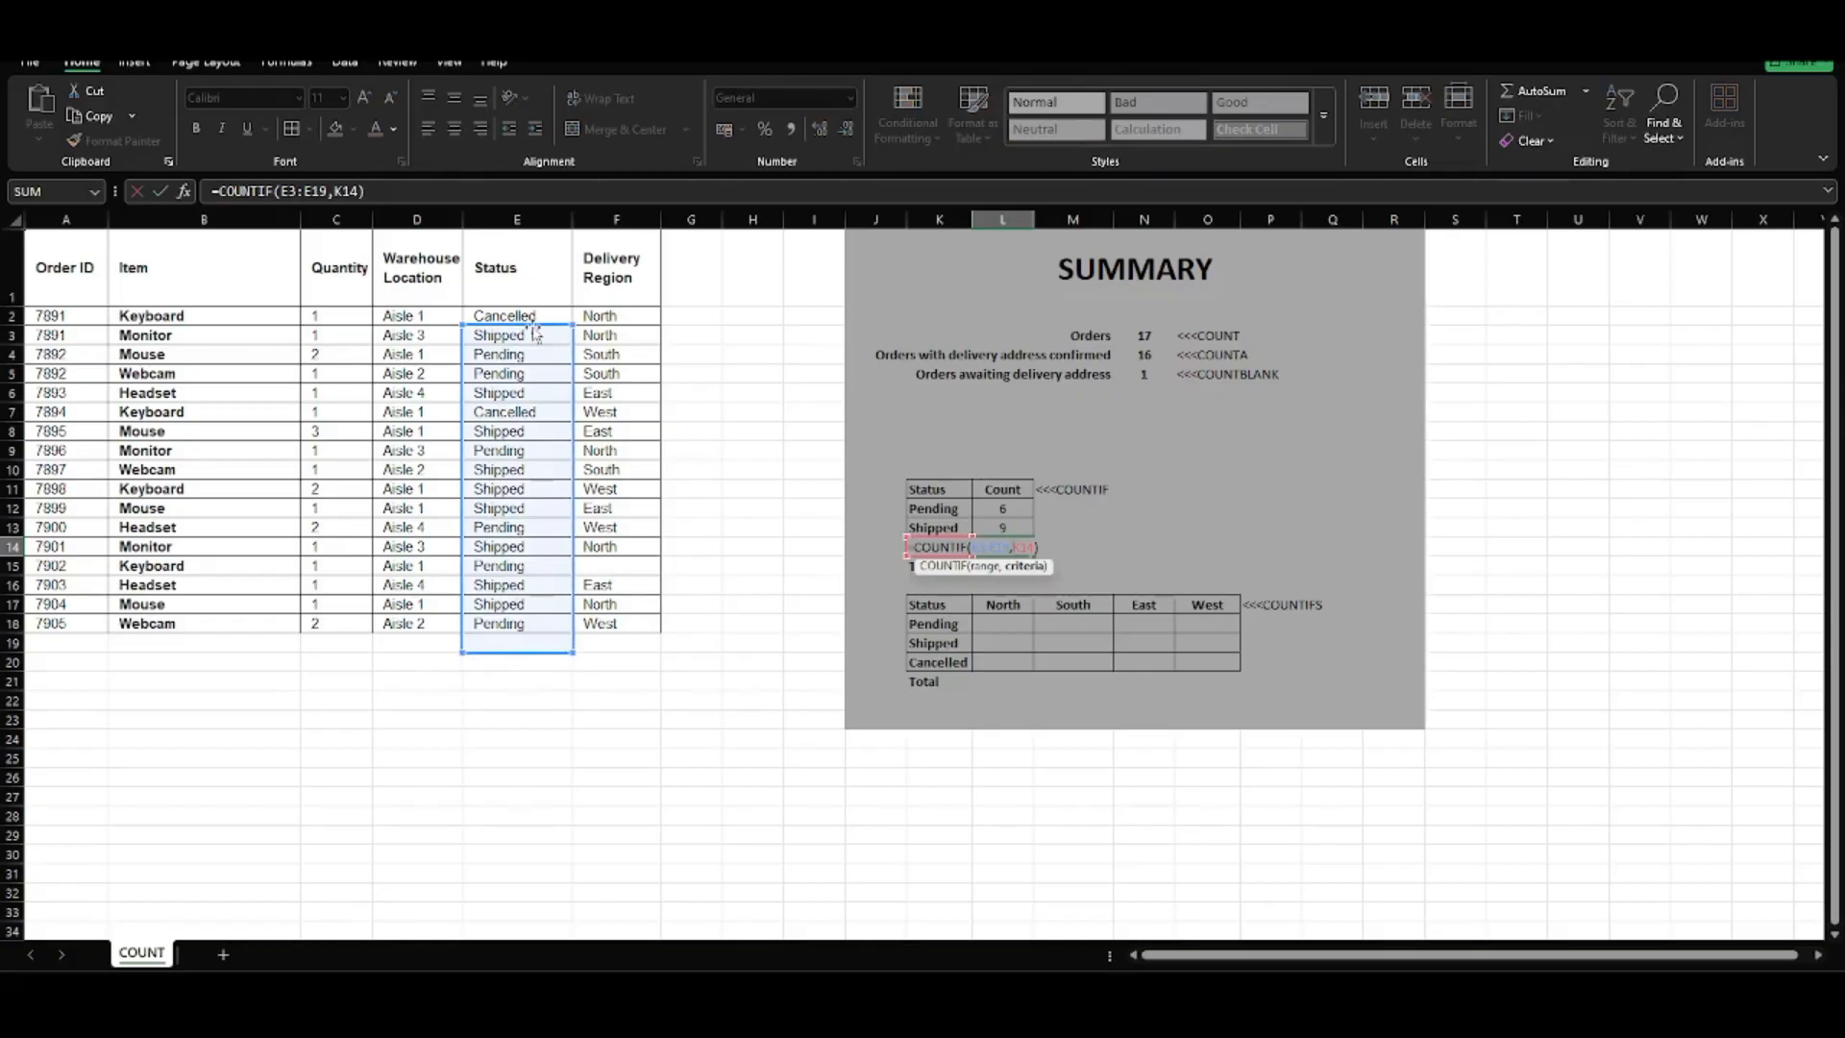
{"action": "key", "text": "Escape"}
{"action": "left_click", "coordinate": [527, 319]}
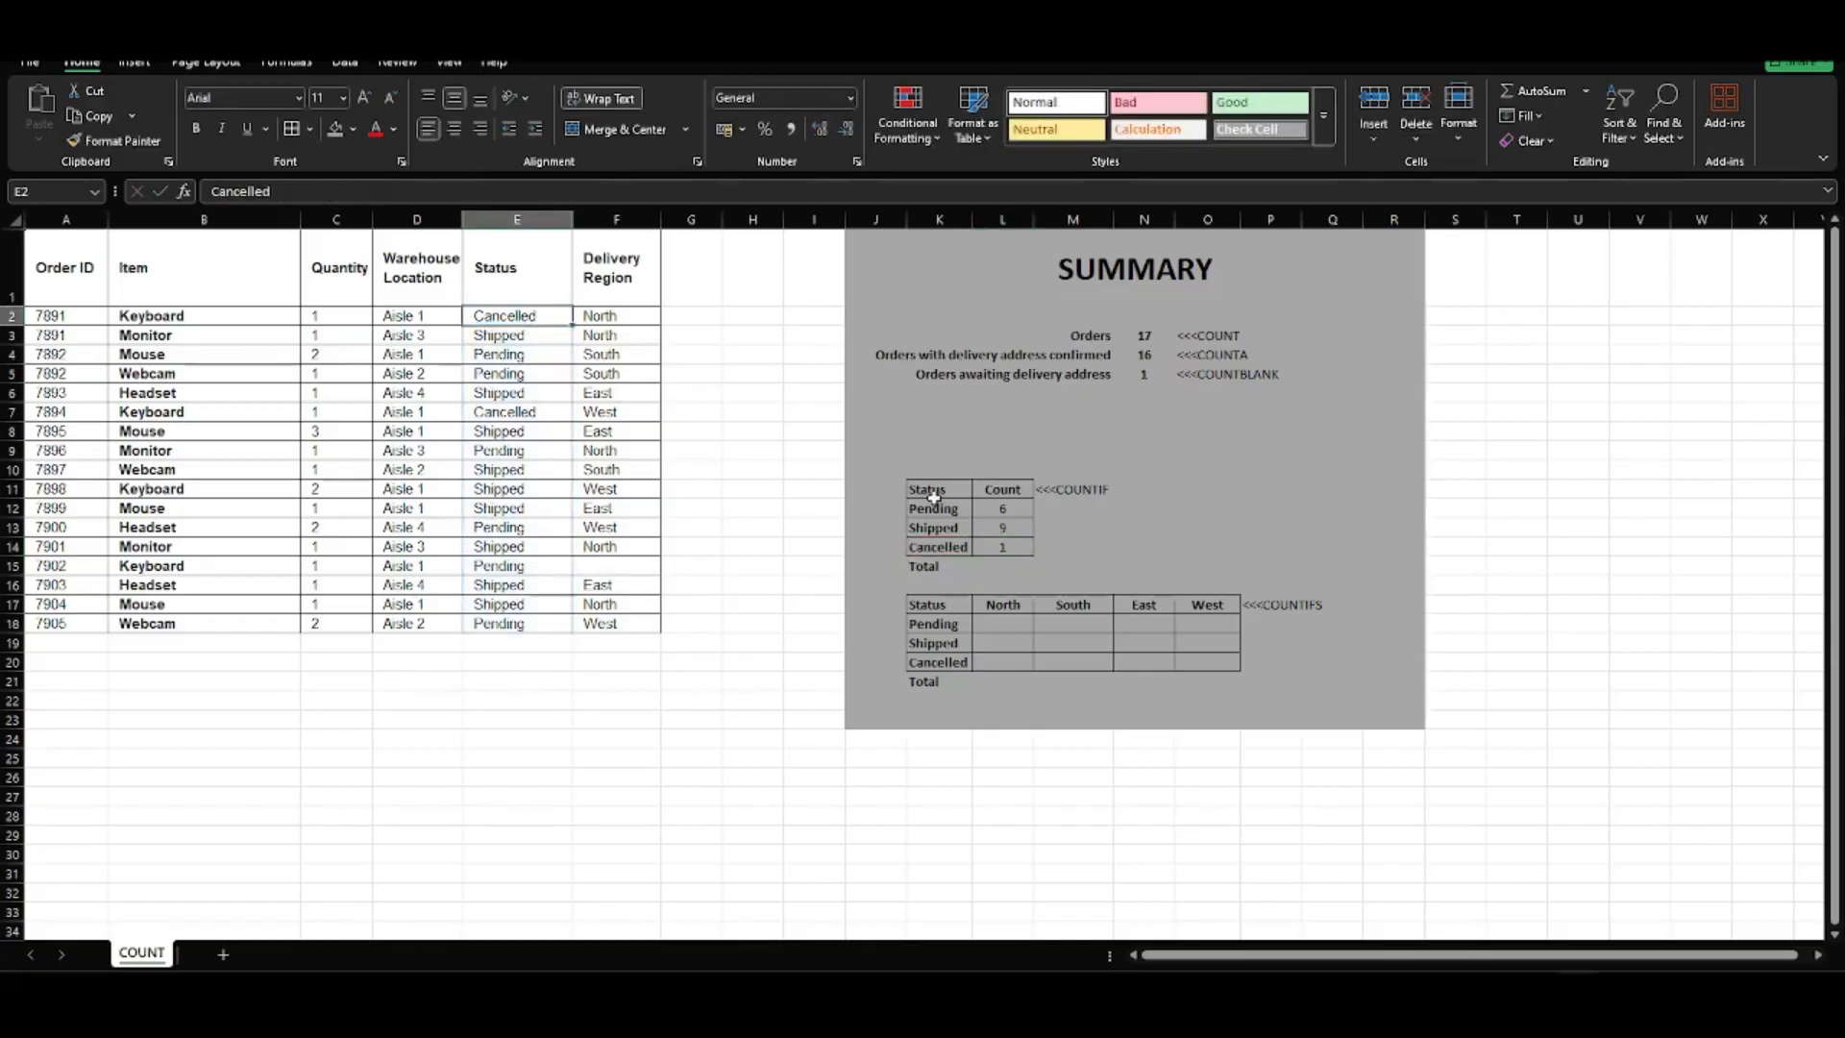
{"action": "left_click_drag", "start_coordinate": [996, 535], "coordinate": [1000, 549]}
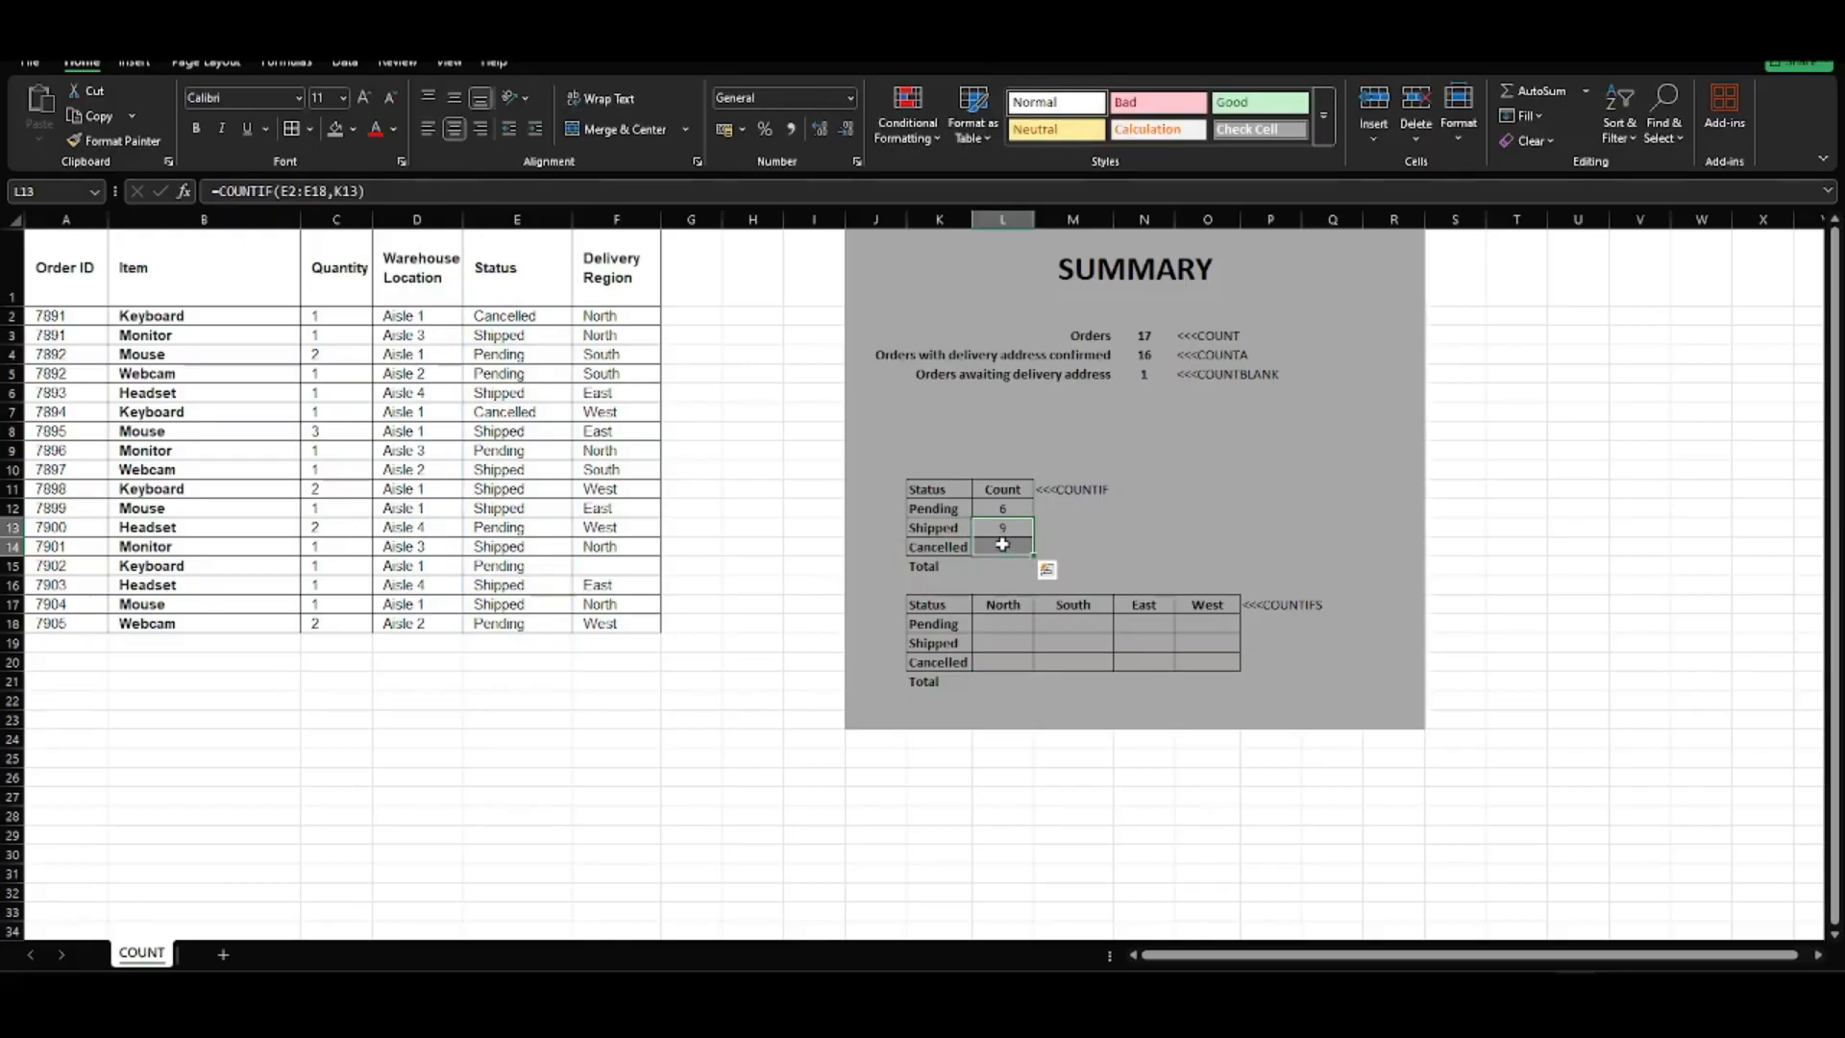
{"action": "left_click", "coordinate": [1002, 544]}
Review the COUNTIF formulas for pending, shipped and cancelled orders in L12 to L14
{"action": "left_click", "coordinate": [1003, 511]}
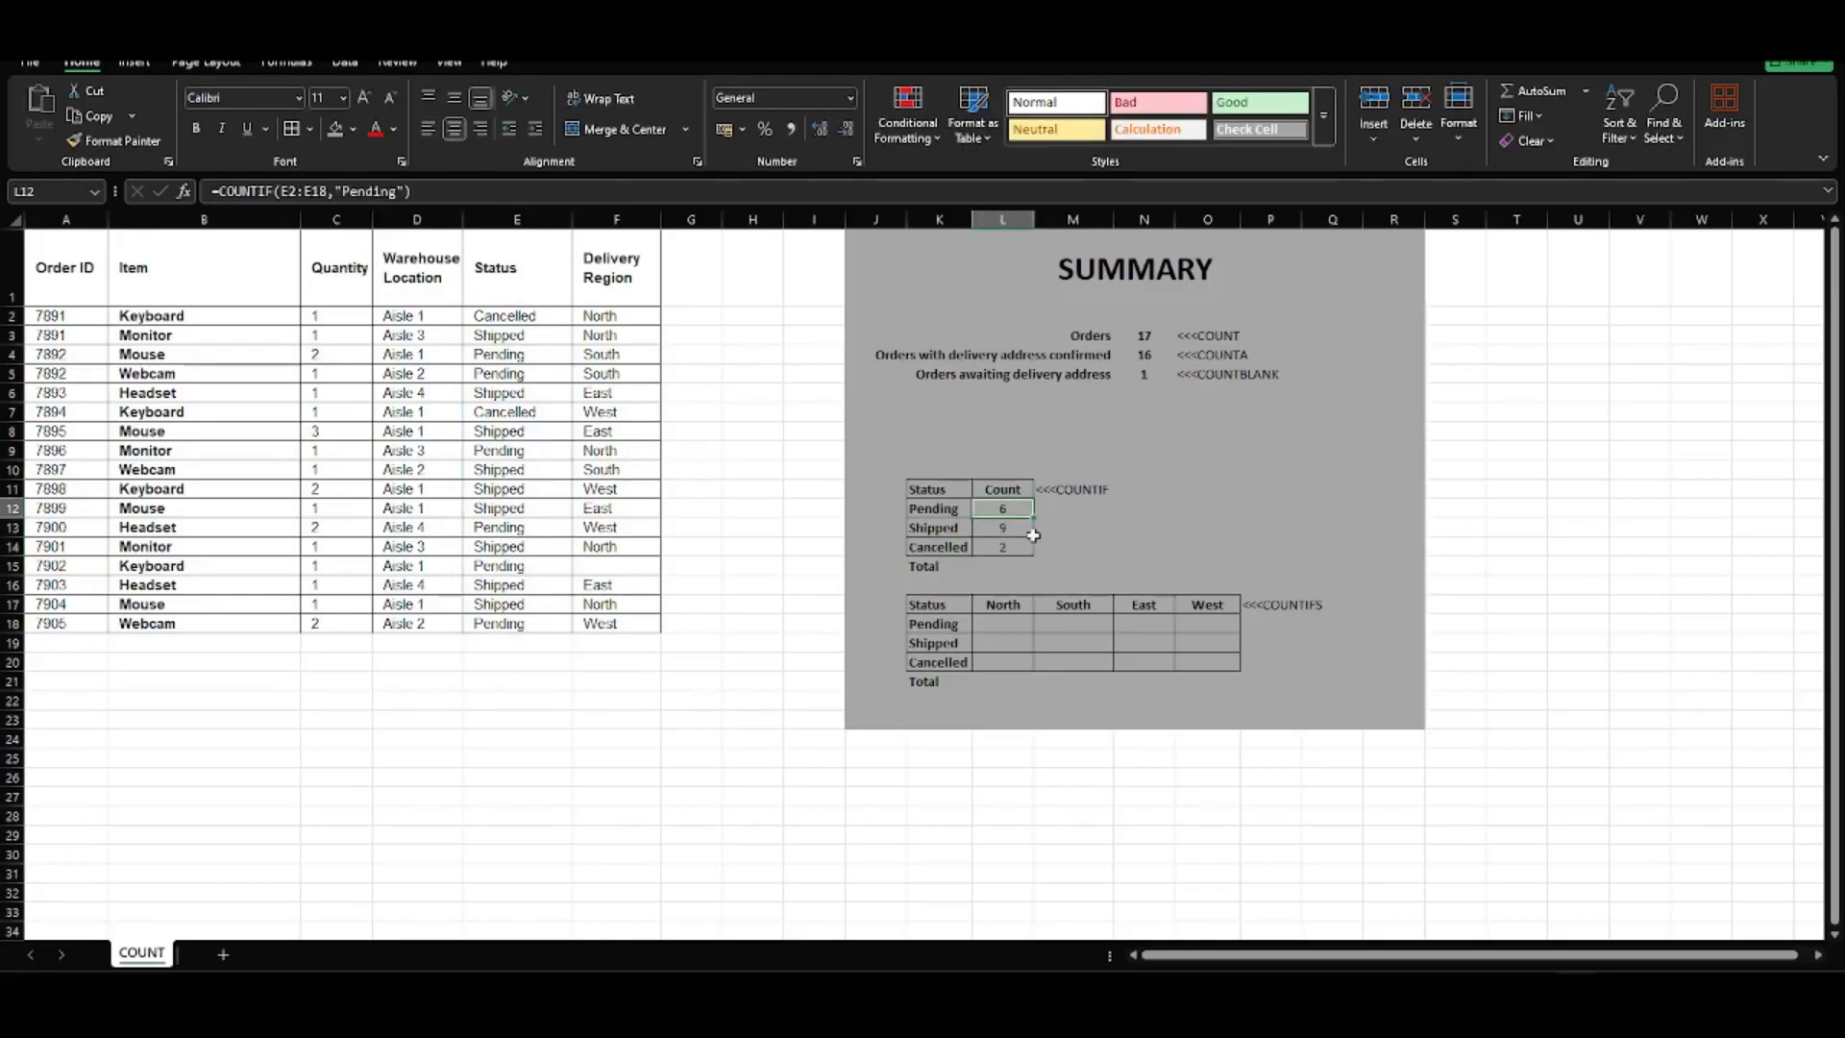
{"action": "left_click", "coordinate": [1005, 529]}
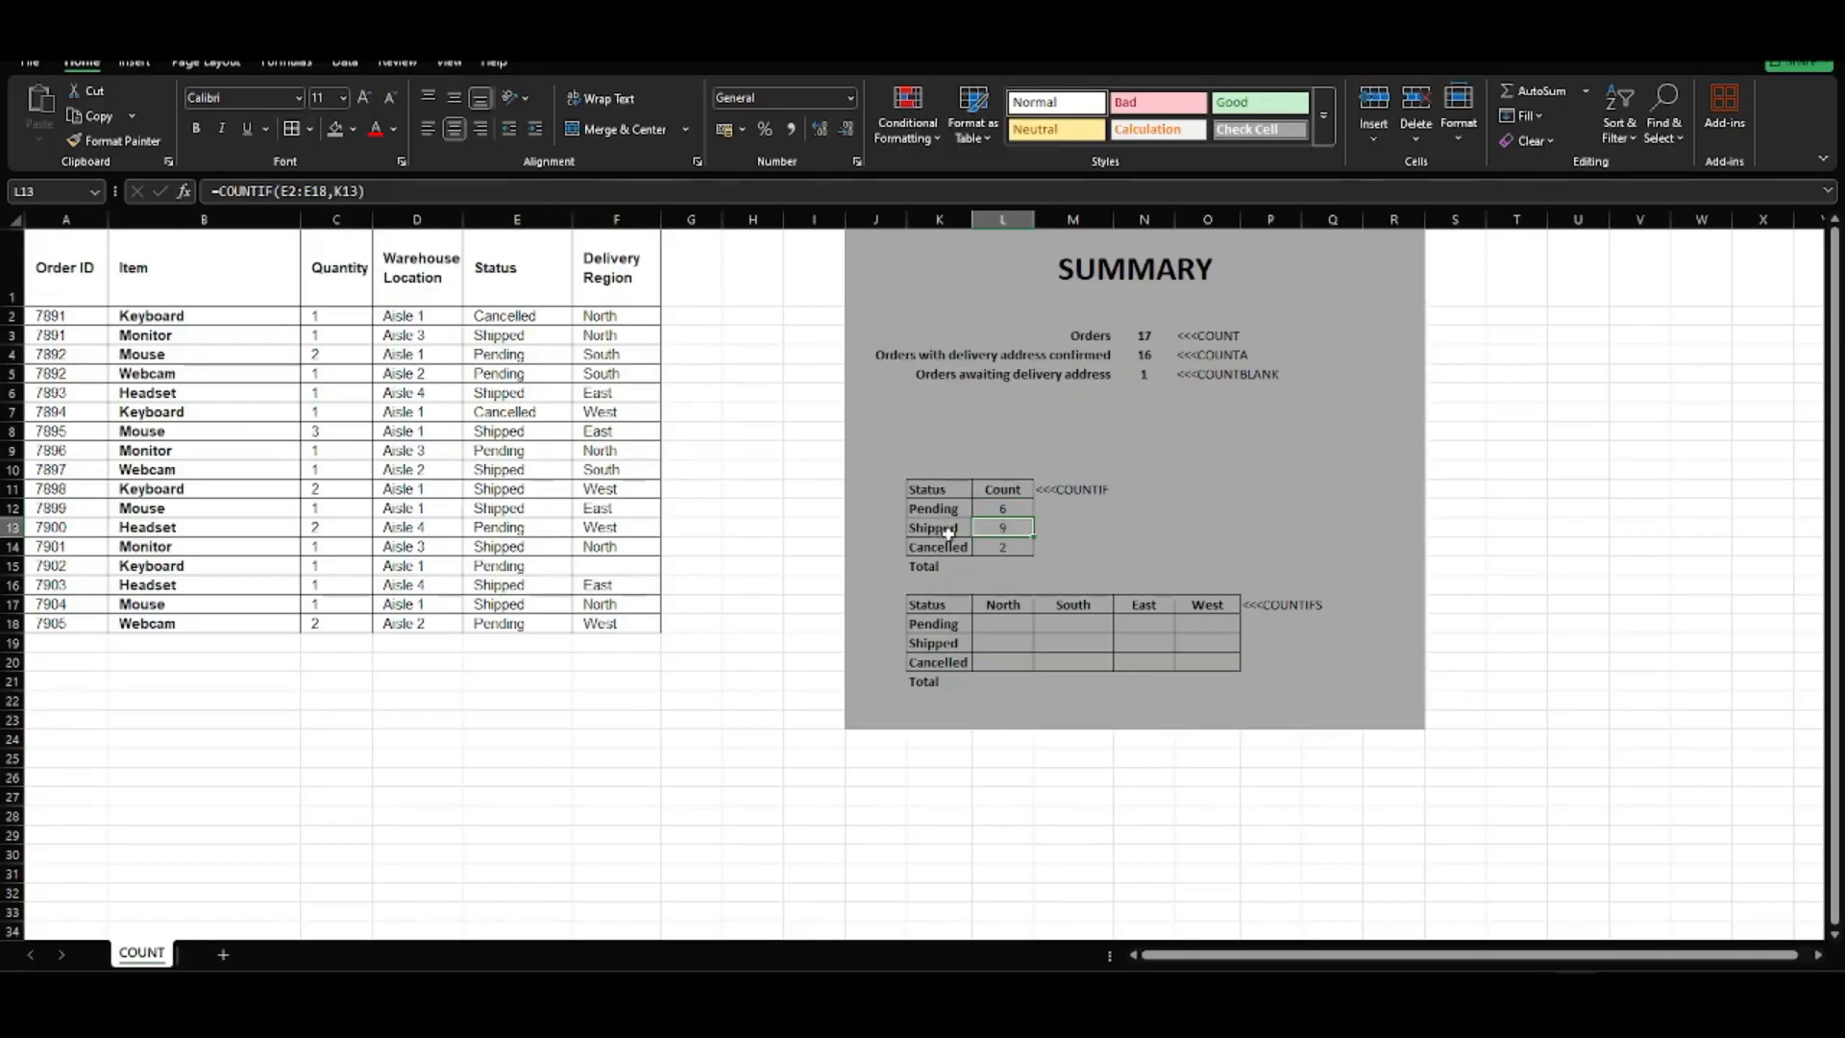
{"action": "left_click", "coordinate": [1007, 547]}
{"action": "key", "text": "ctrl+d"}
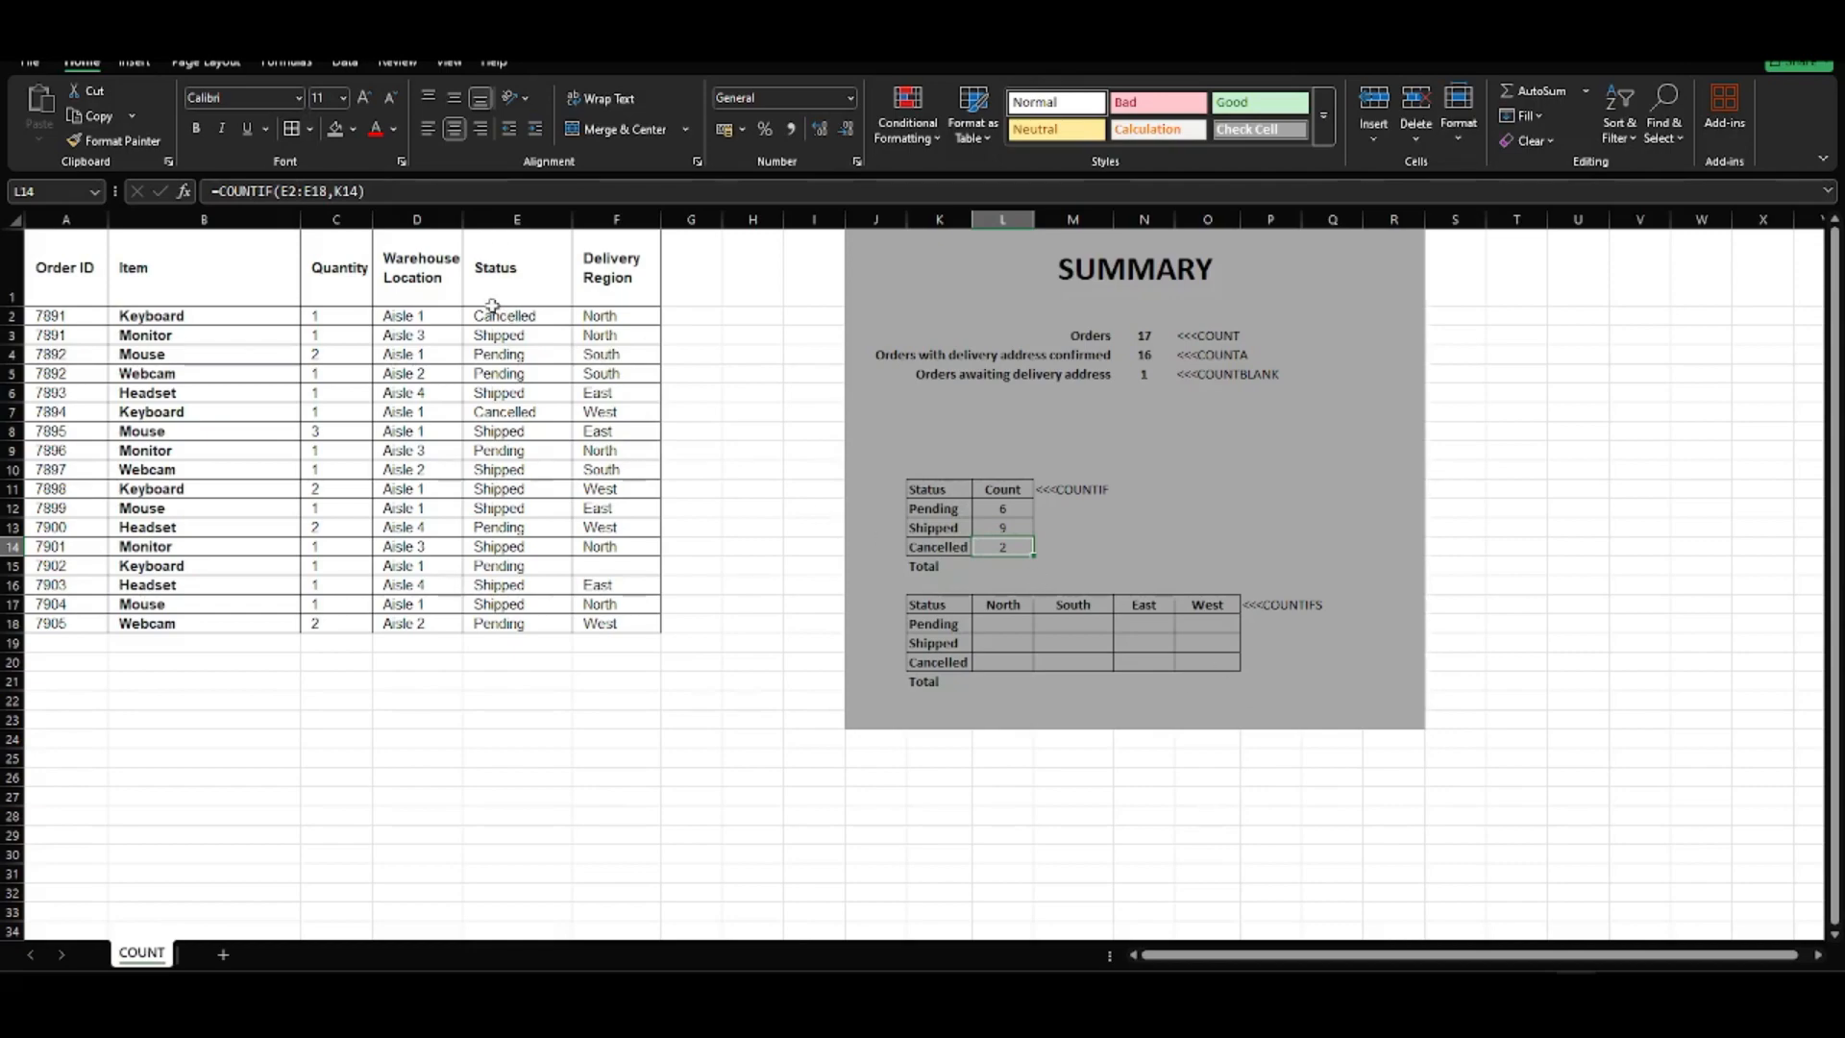
Total the three status counts in L15 with a SUM formula over L12:L14
{"action": "left_click", "coordinate": [1002, 566]}
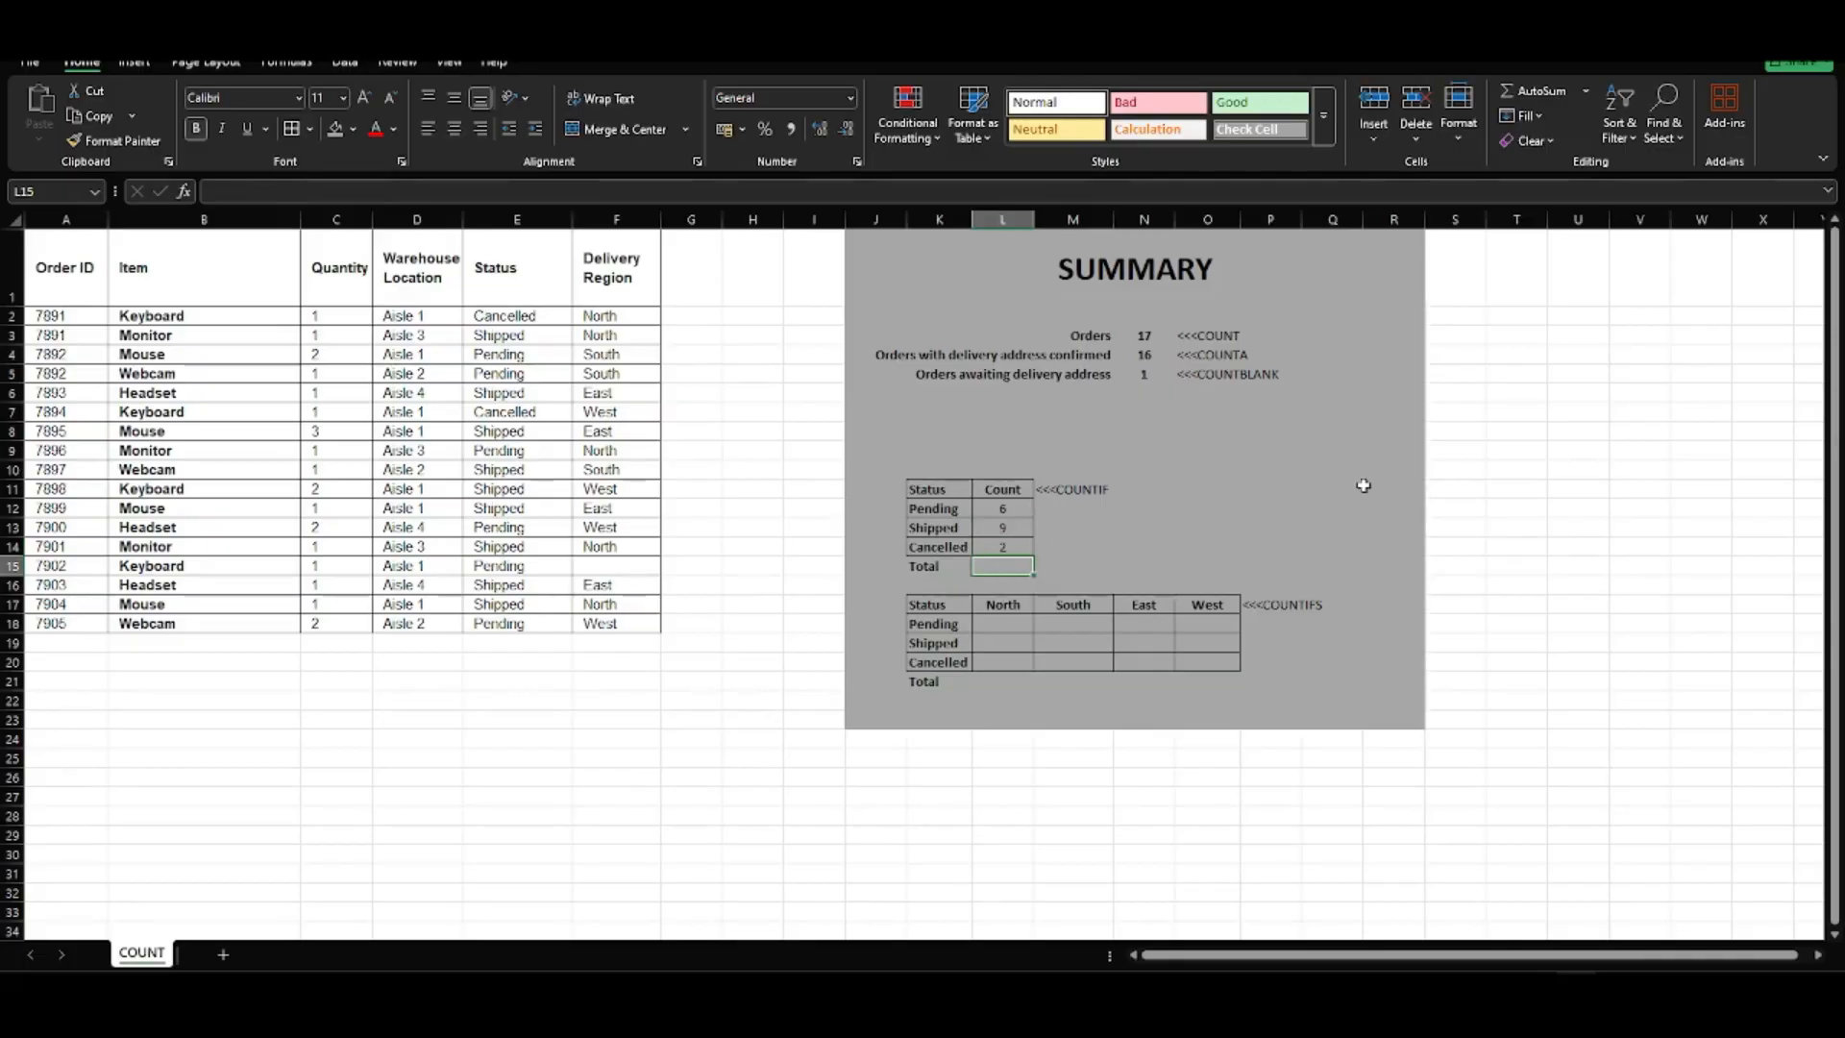
{"action": "type", "text": "=sum("}
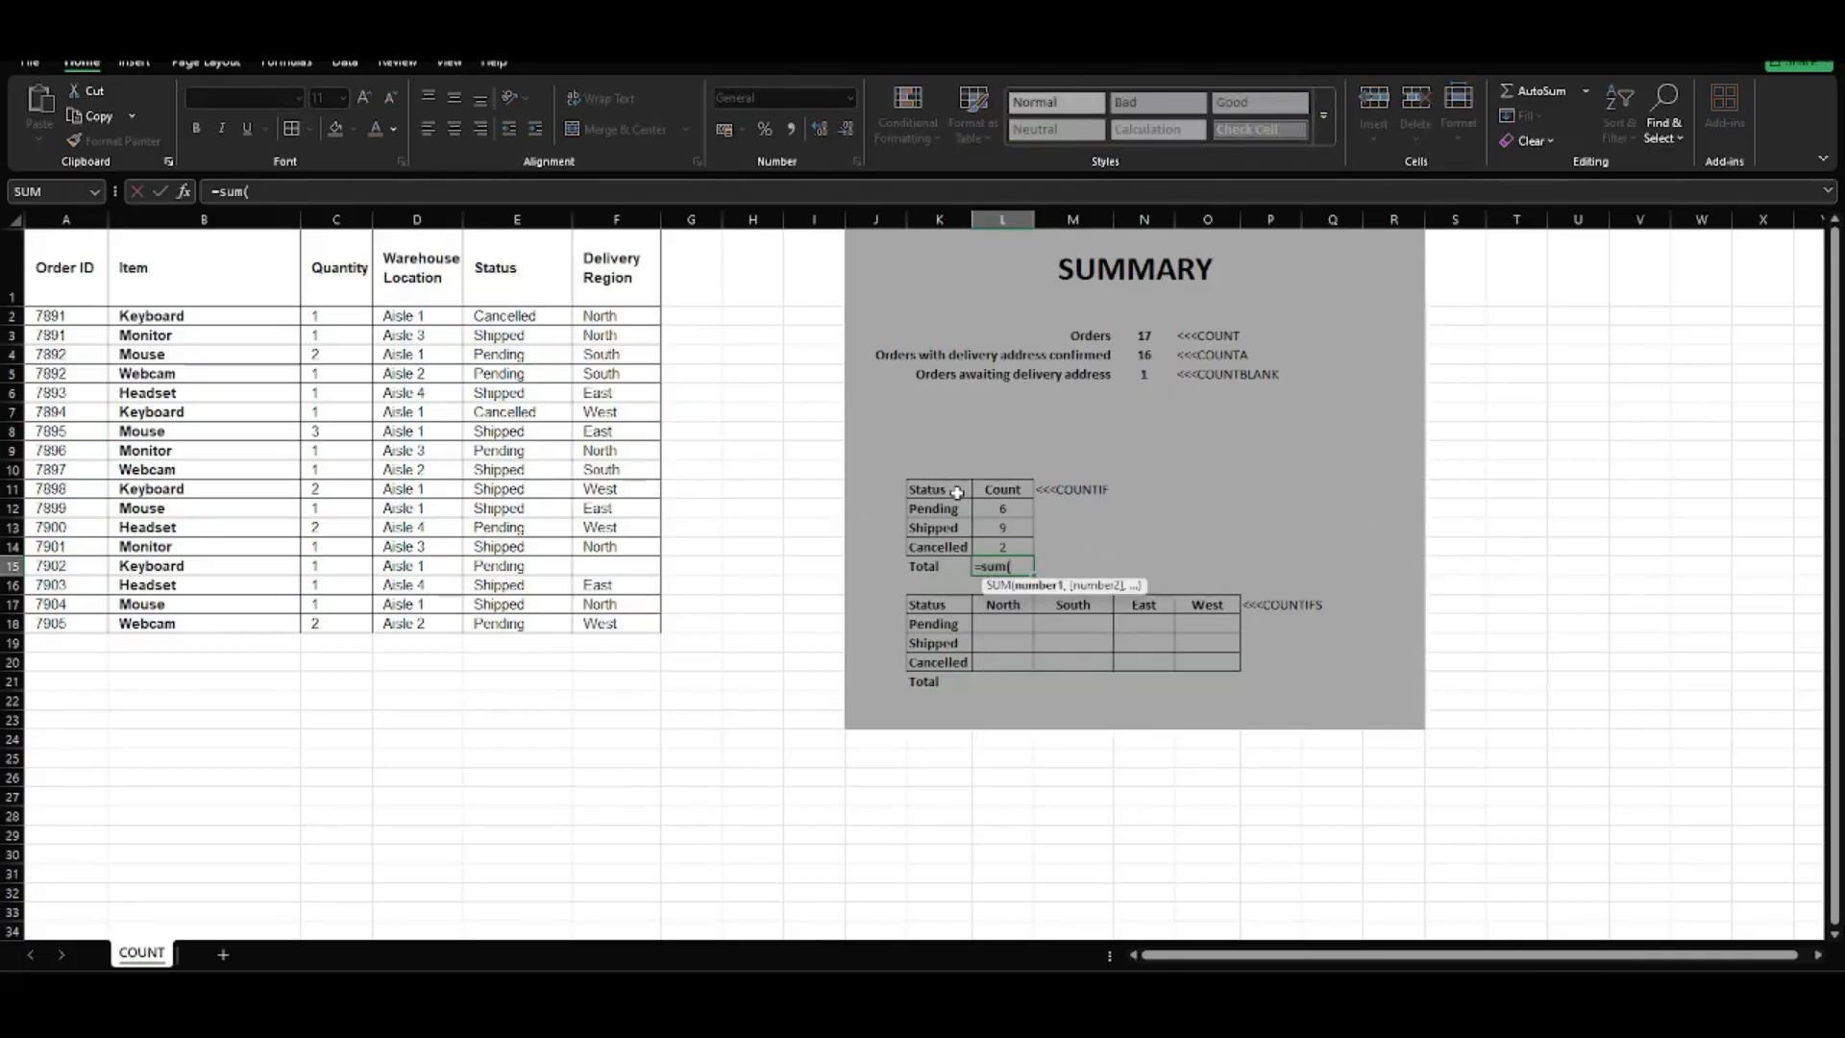
{"action": "left_click_drag", "start_coordinate": [999, 508], "coordinate": [1002, 548]}
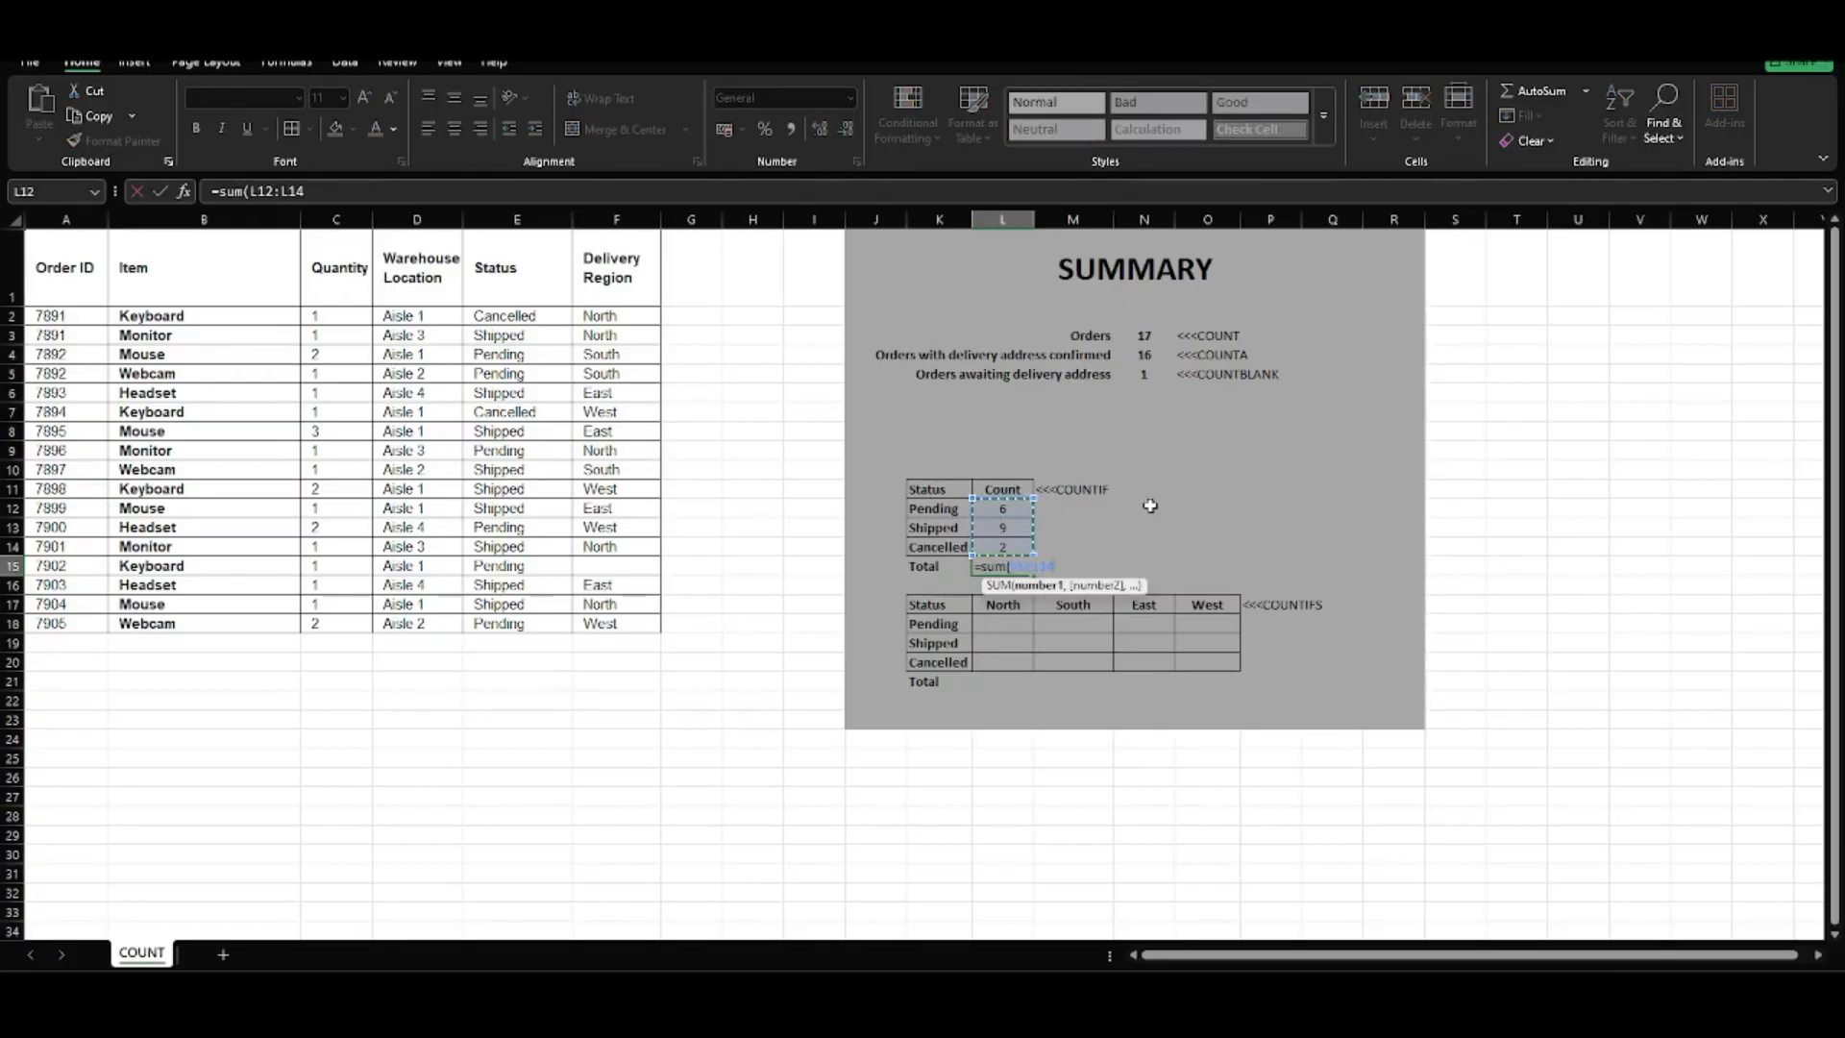
{"action": "type", "text": ")"}
{"action": "key", "text": "Return"}
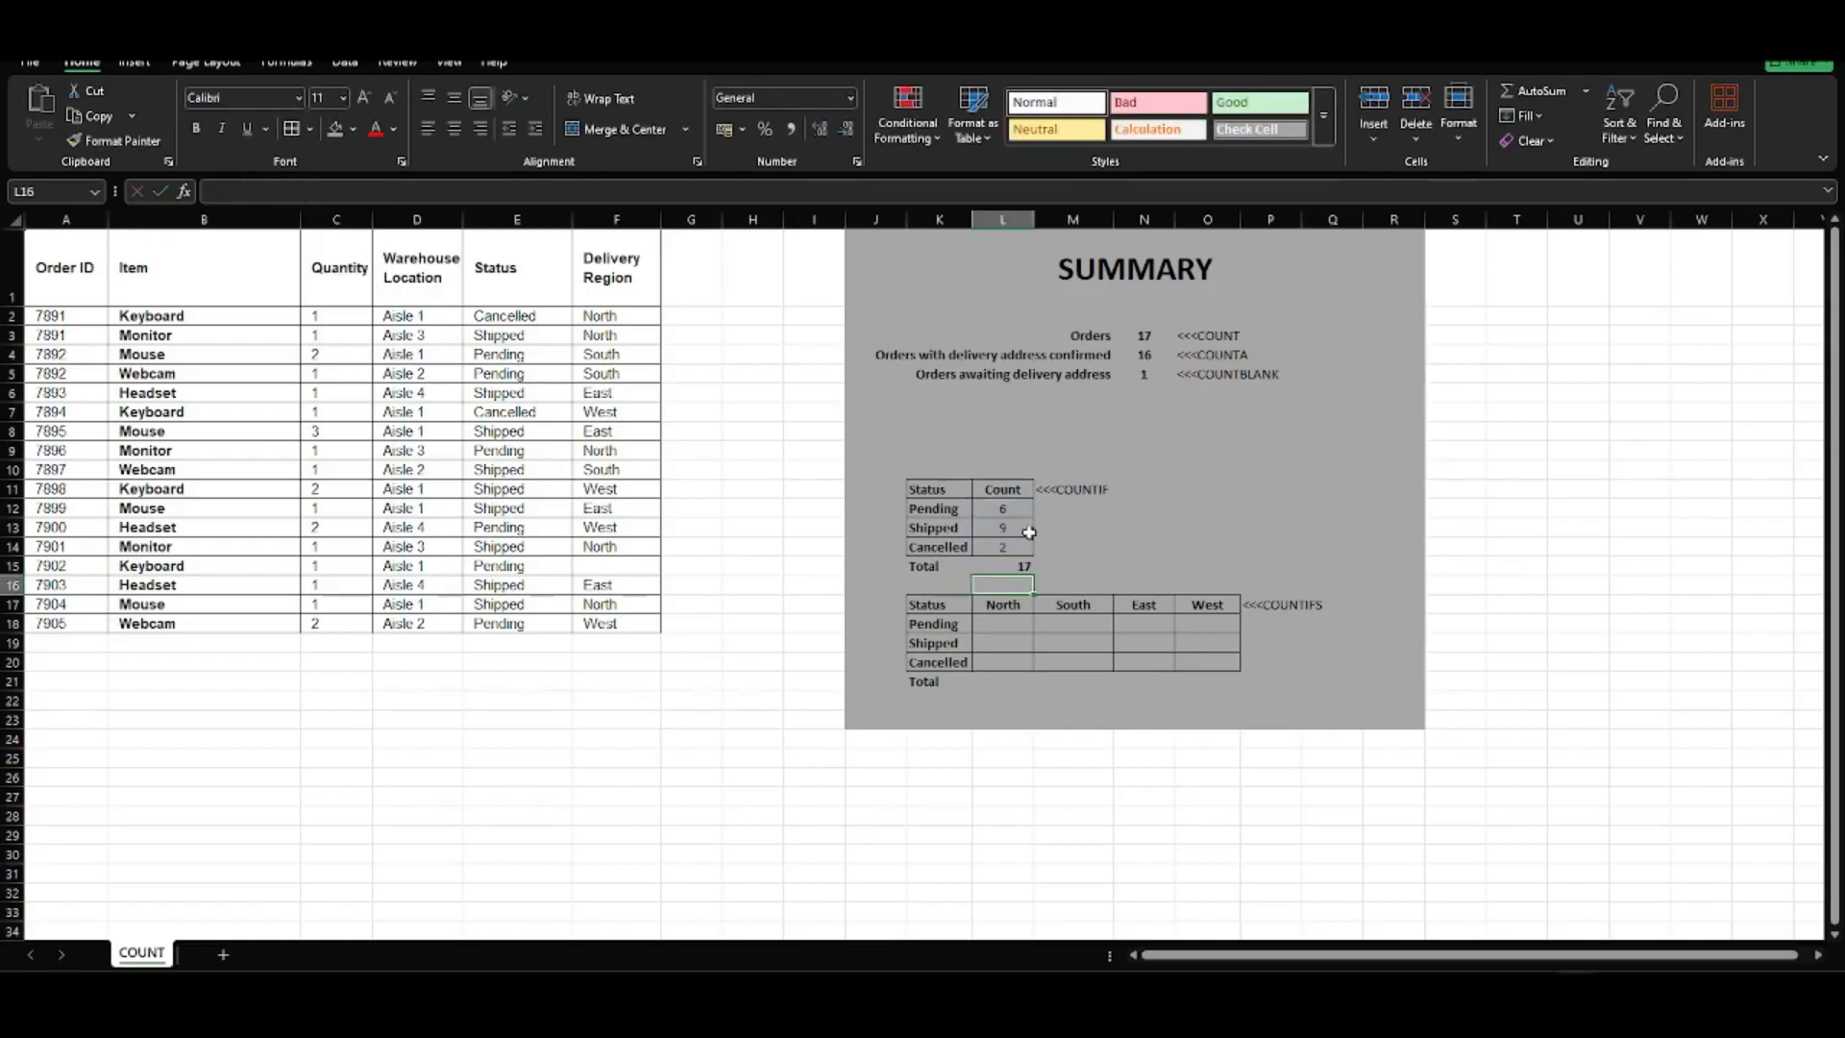
Centre the total in L15 and compare it with the order count in N3
{"action": "left_click", "coordinate": [1016, 566]}
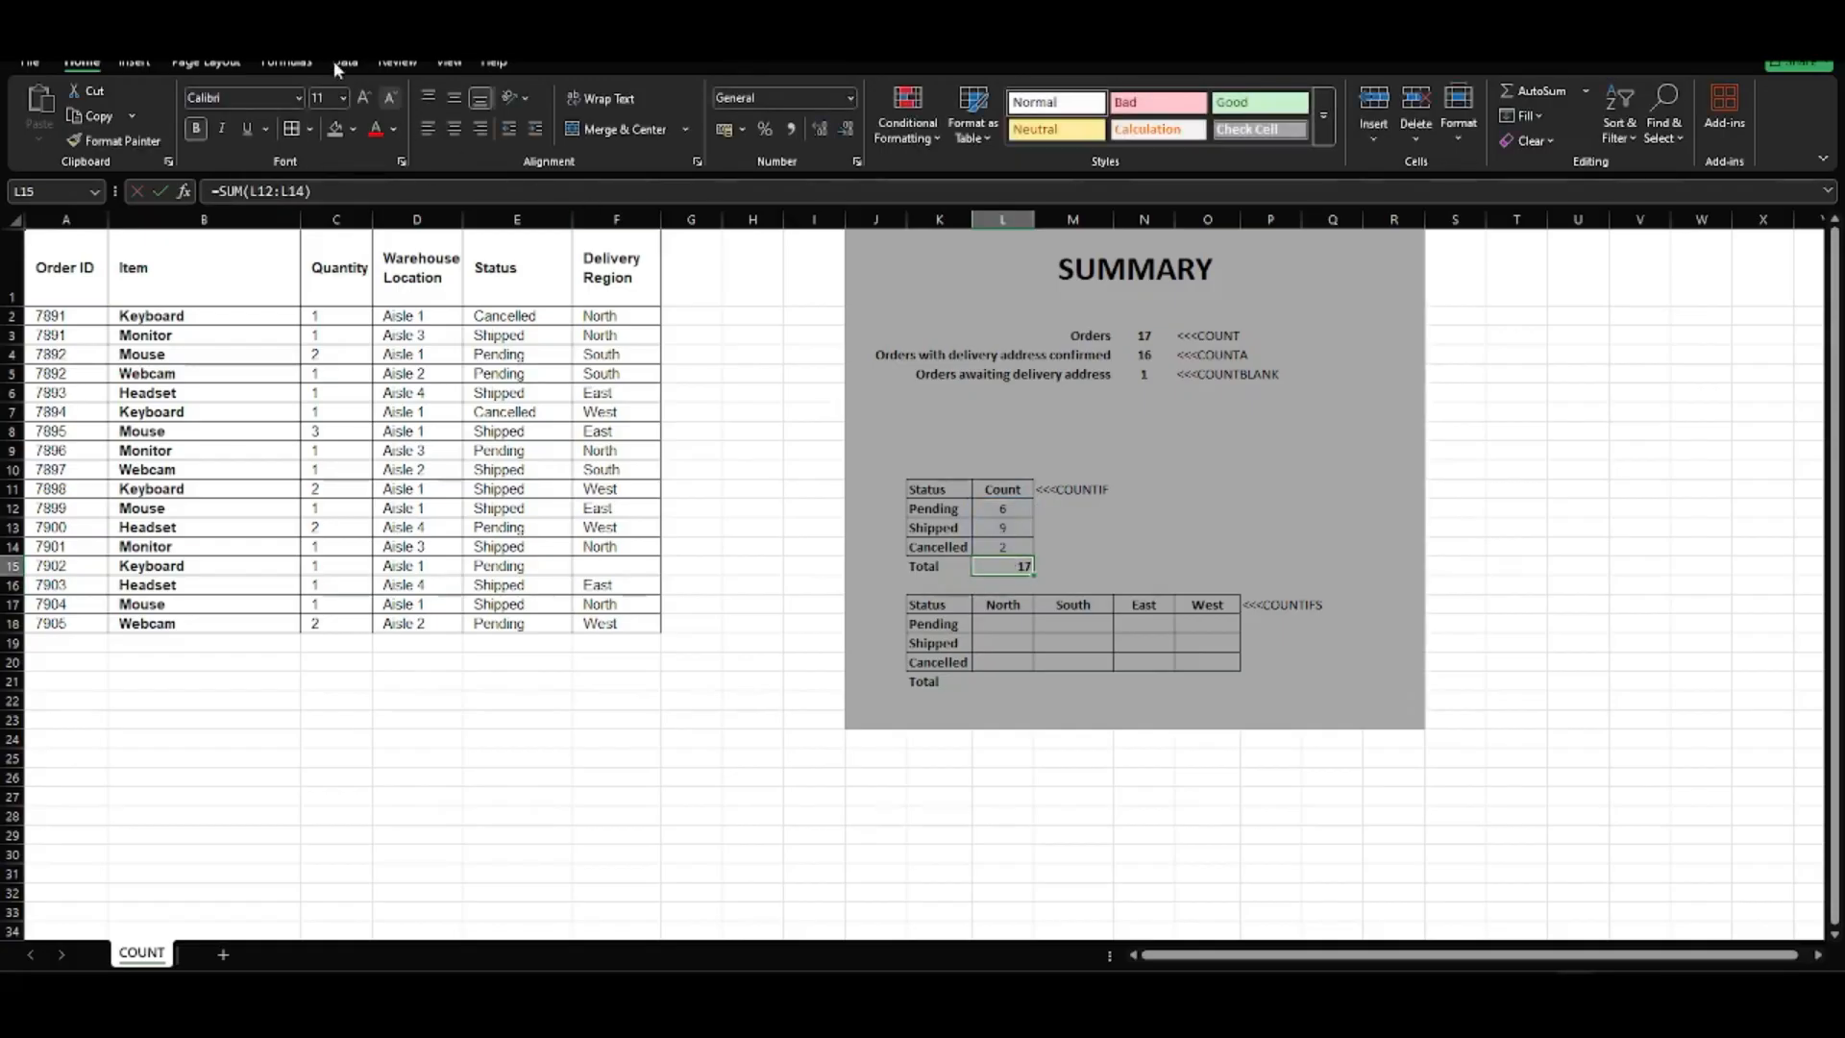
{"action": "left_click", "coordinate": [456, 130]}
{"action": "left_click", "coordinate": [1148, 337]}
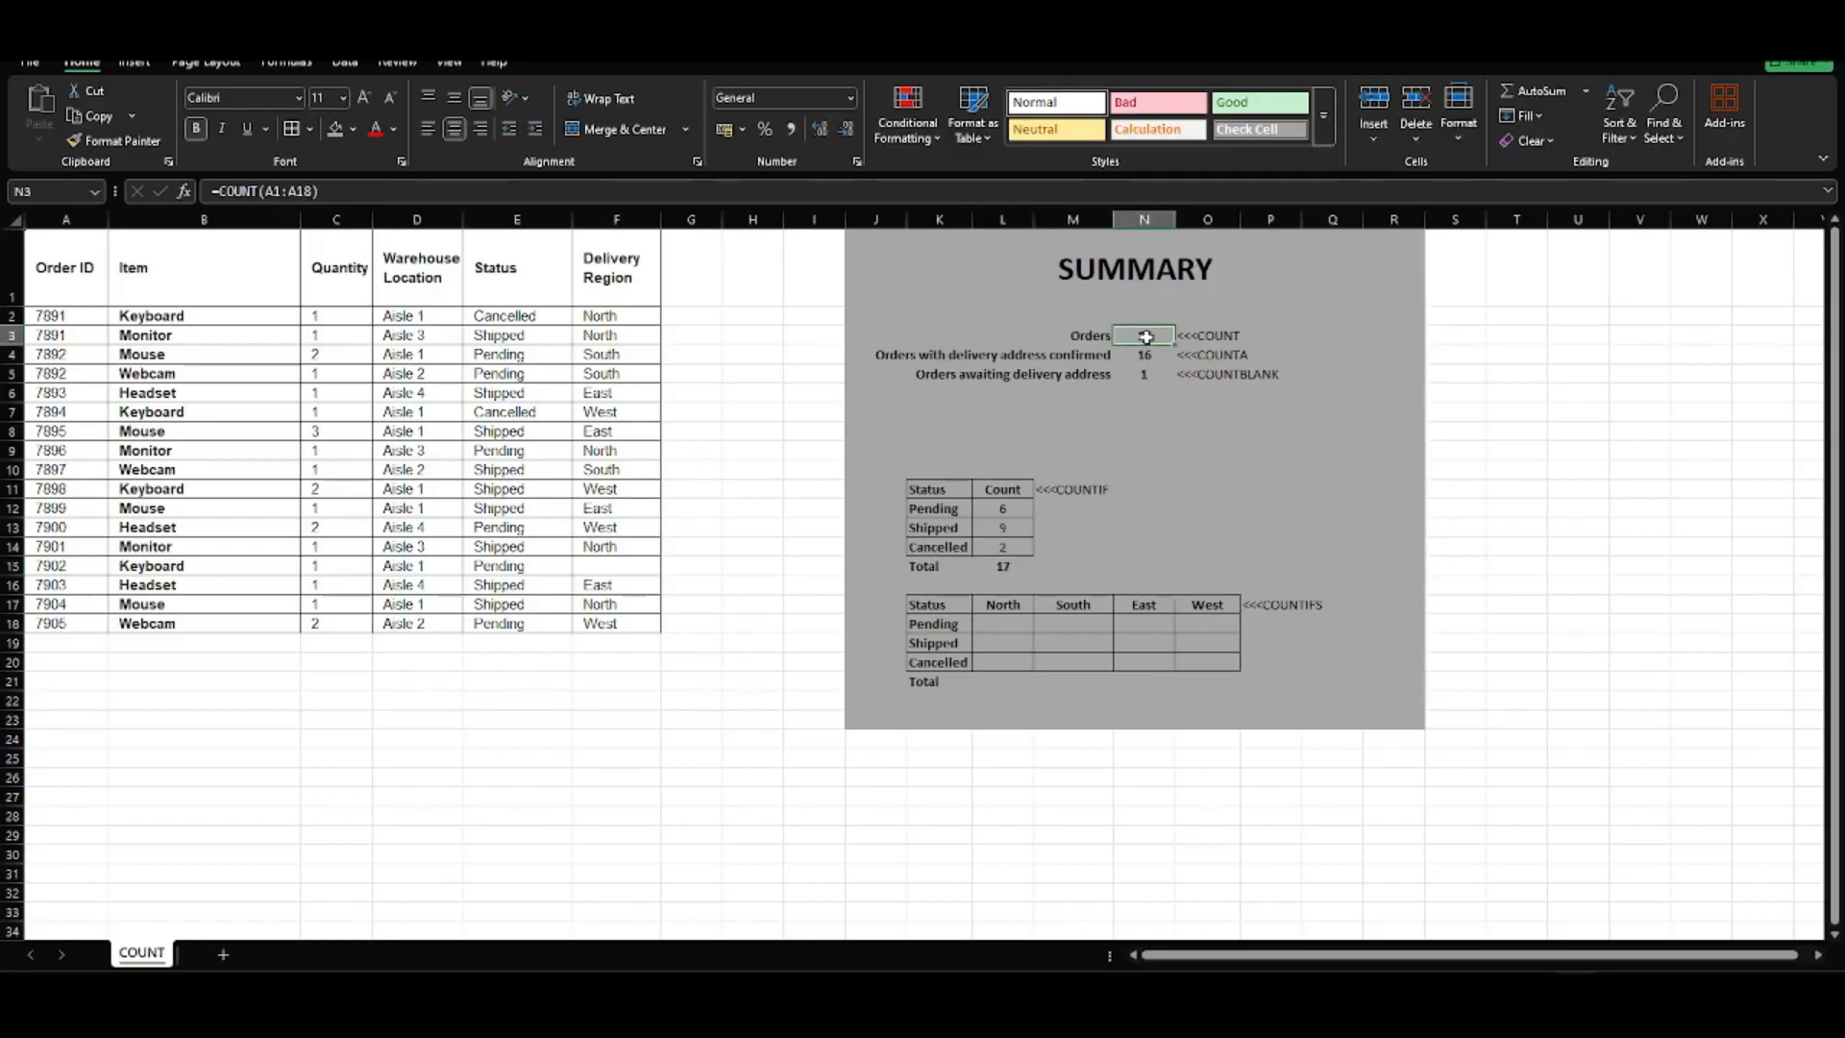
{"action": "left_click", "coordinate": [1013, 572]}
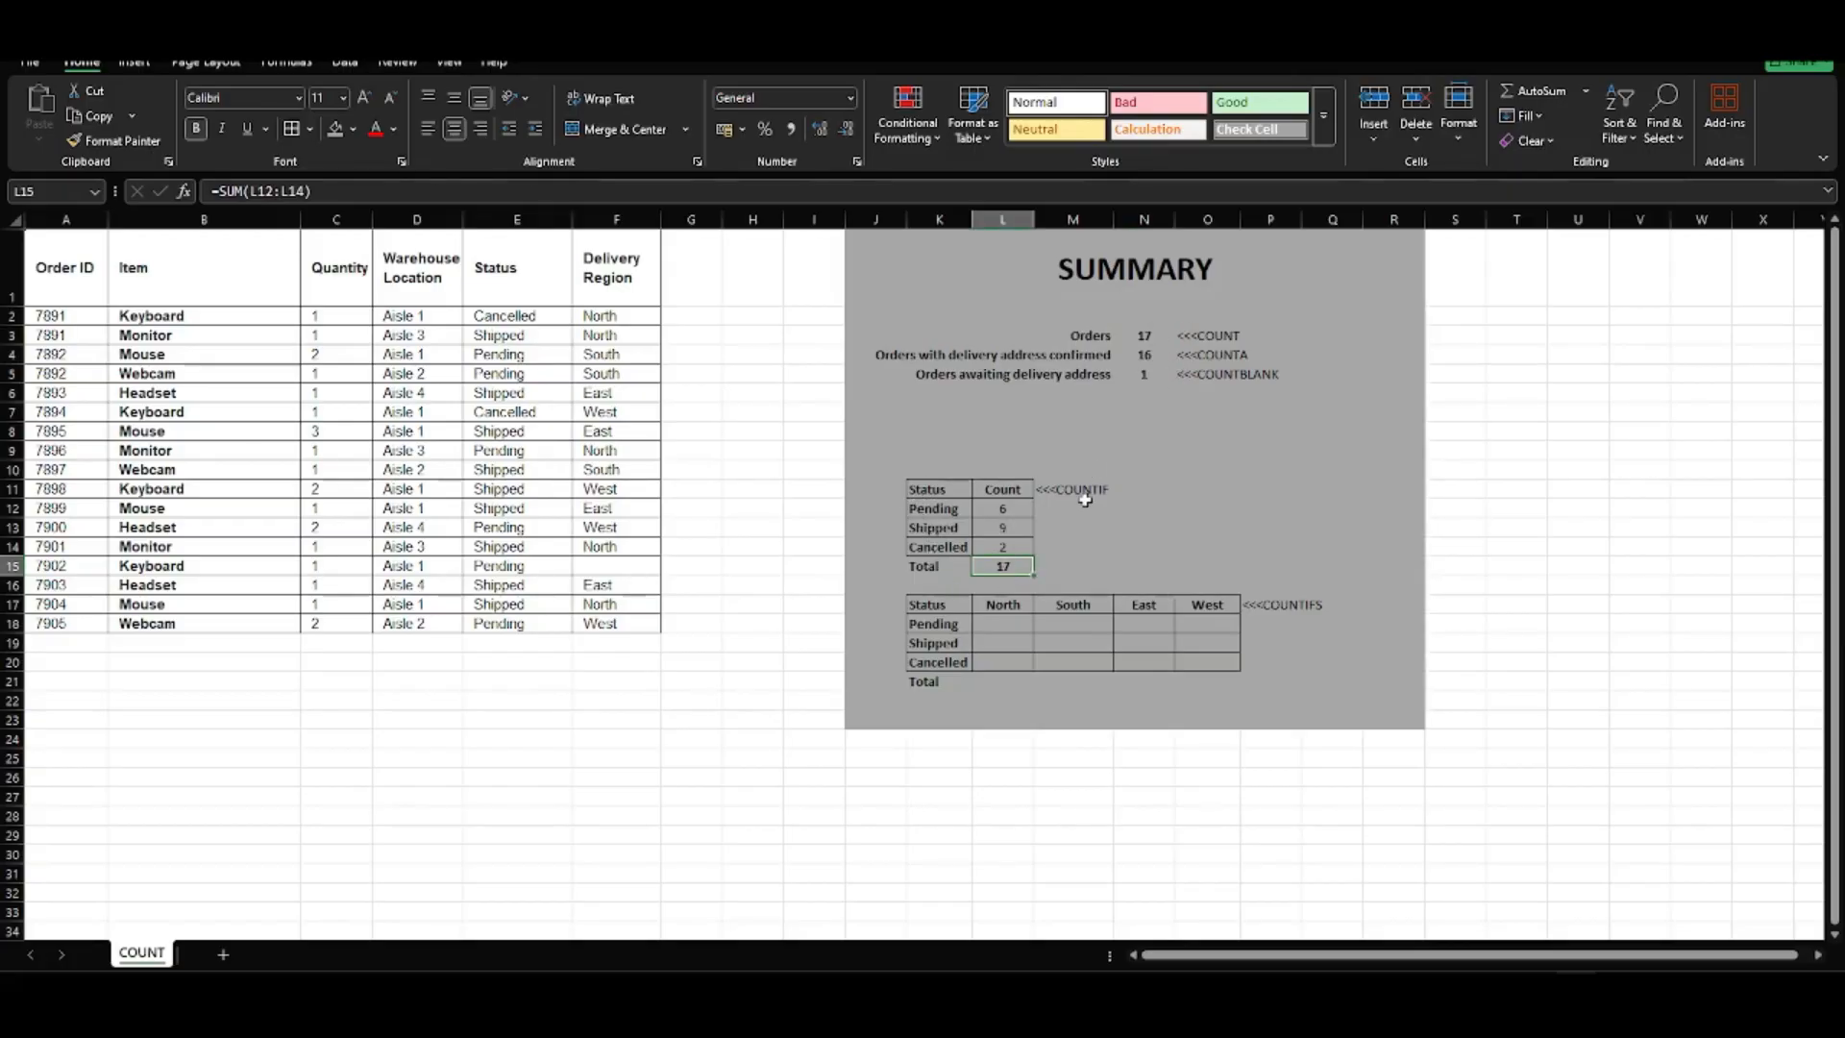
Compare the layout of the status-by-region table from K17 to O20 with the single-criterion status table above it
{"action": "left_click", "coordinate": [1005, 625]}
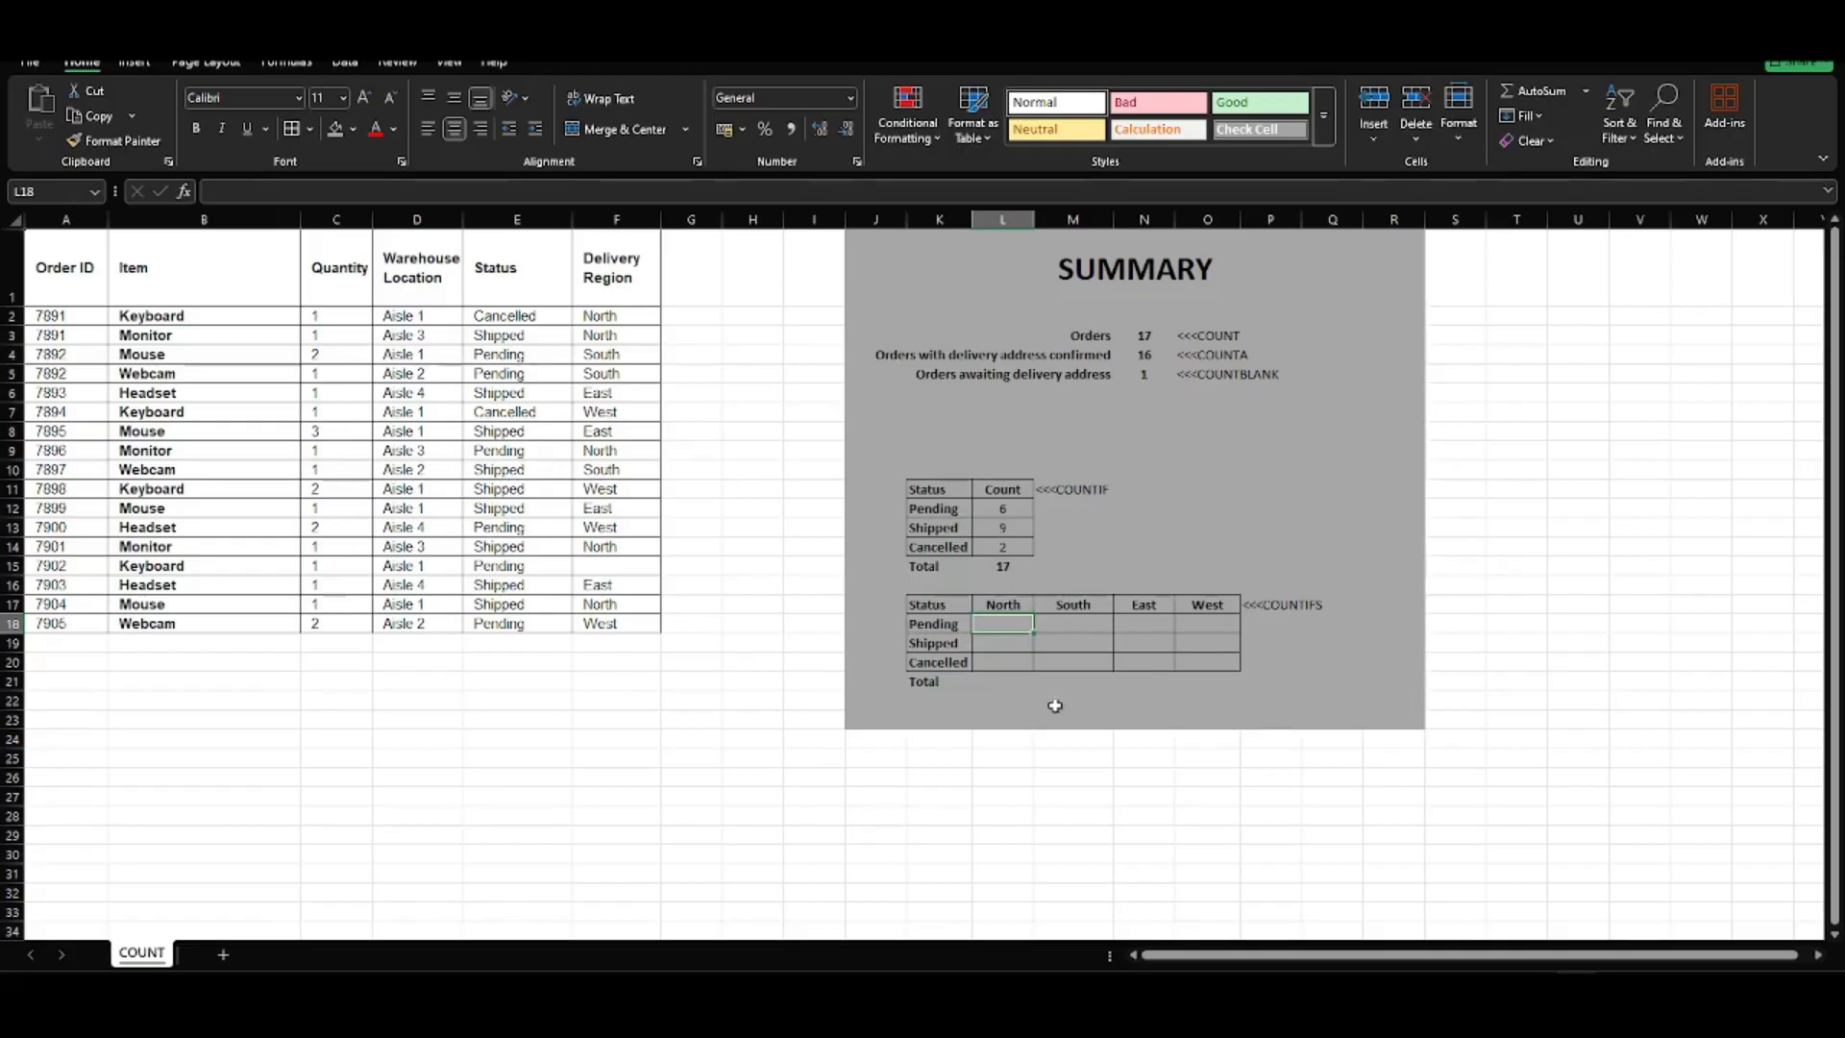
{"action": "left_click", "coordinate": [927, 627]}
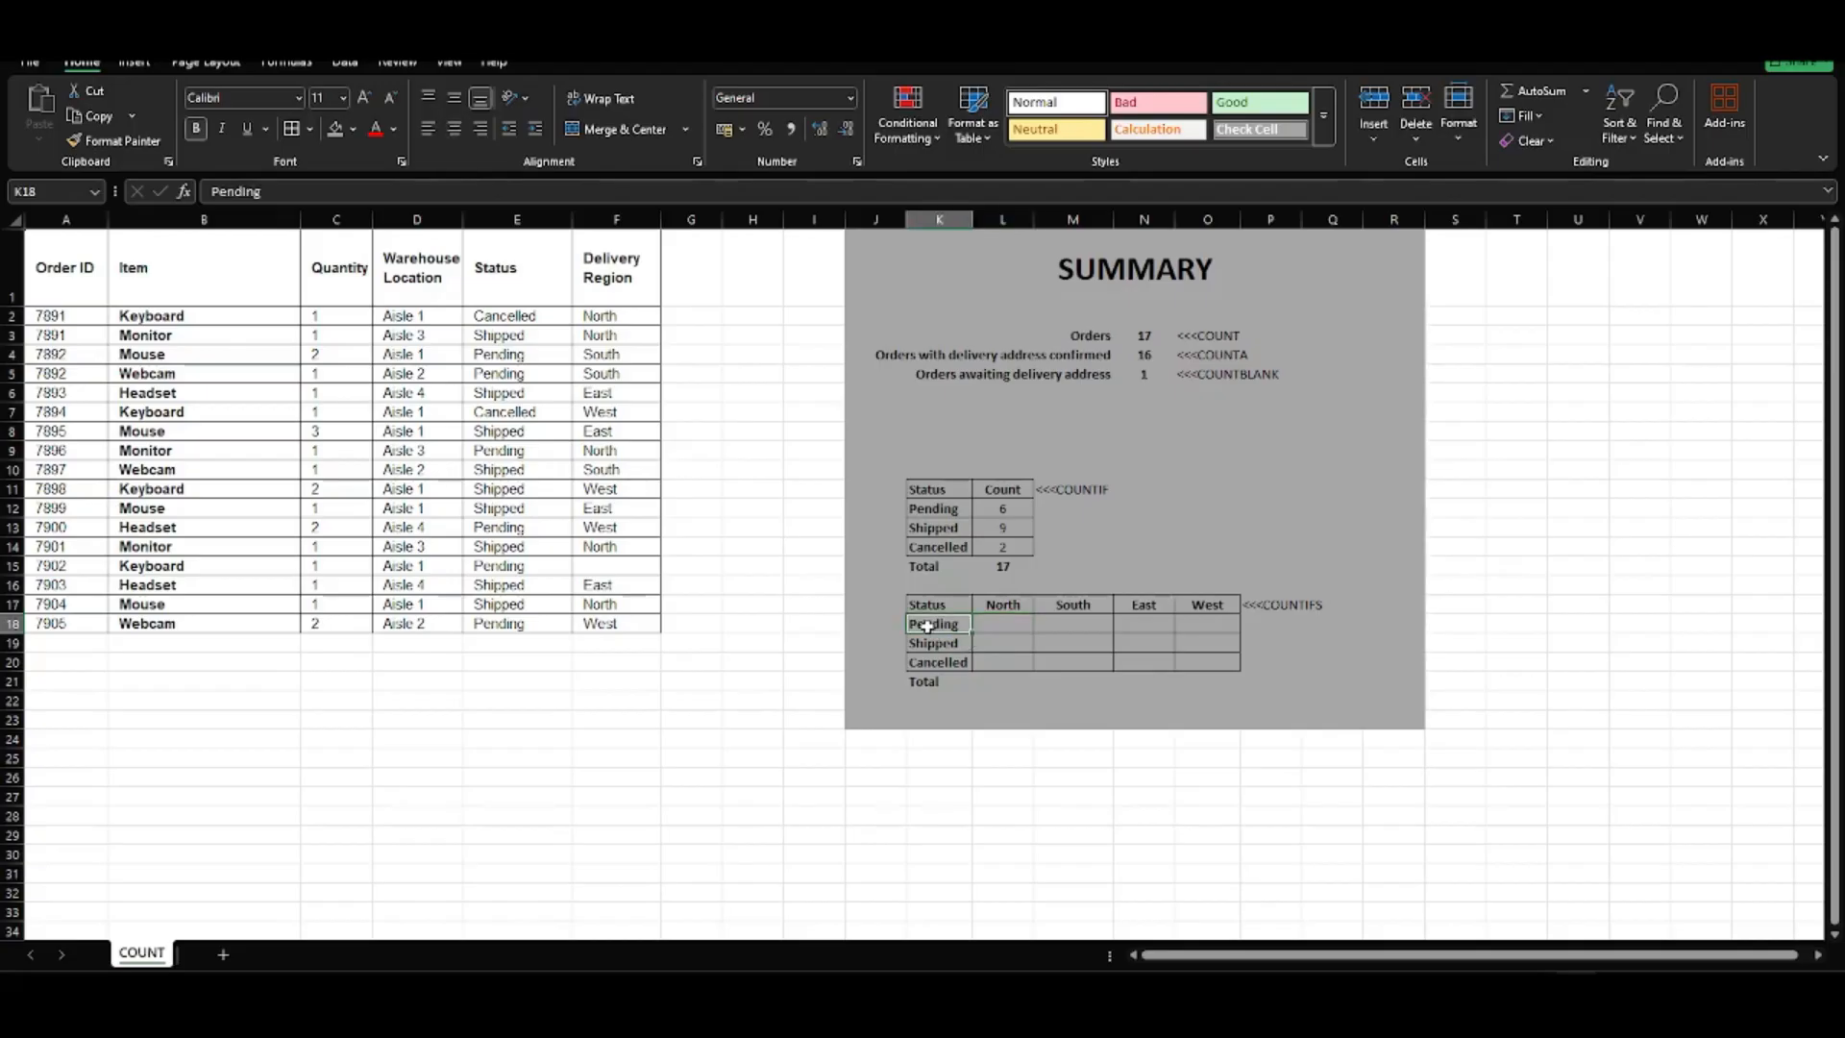
{"action": "left_click", "coordinate": [942, 514]}
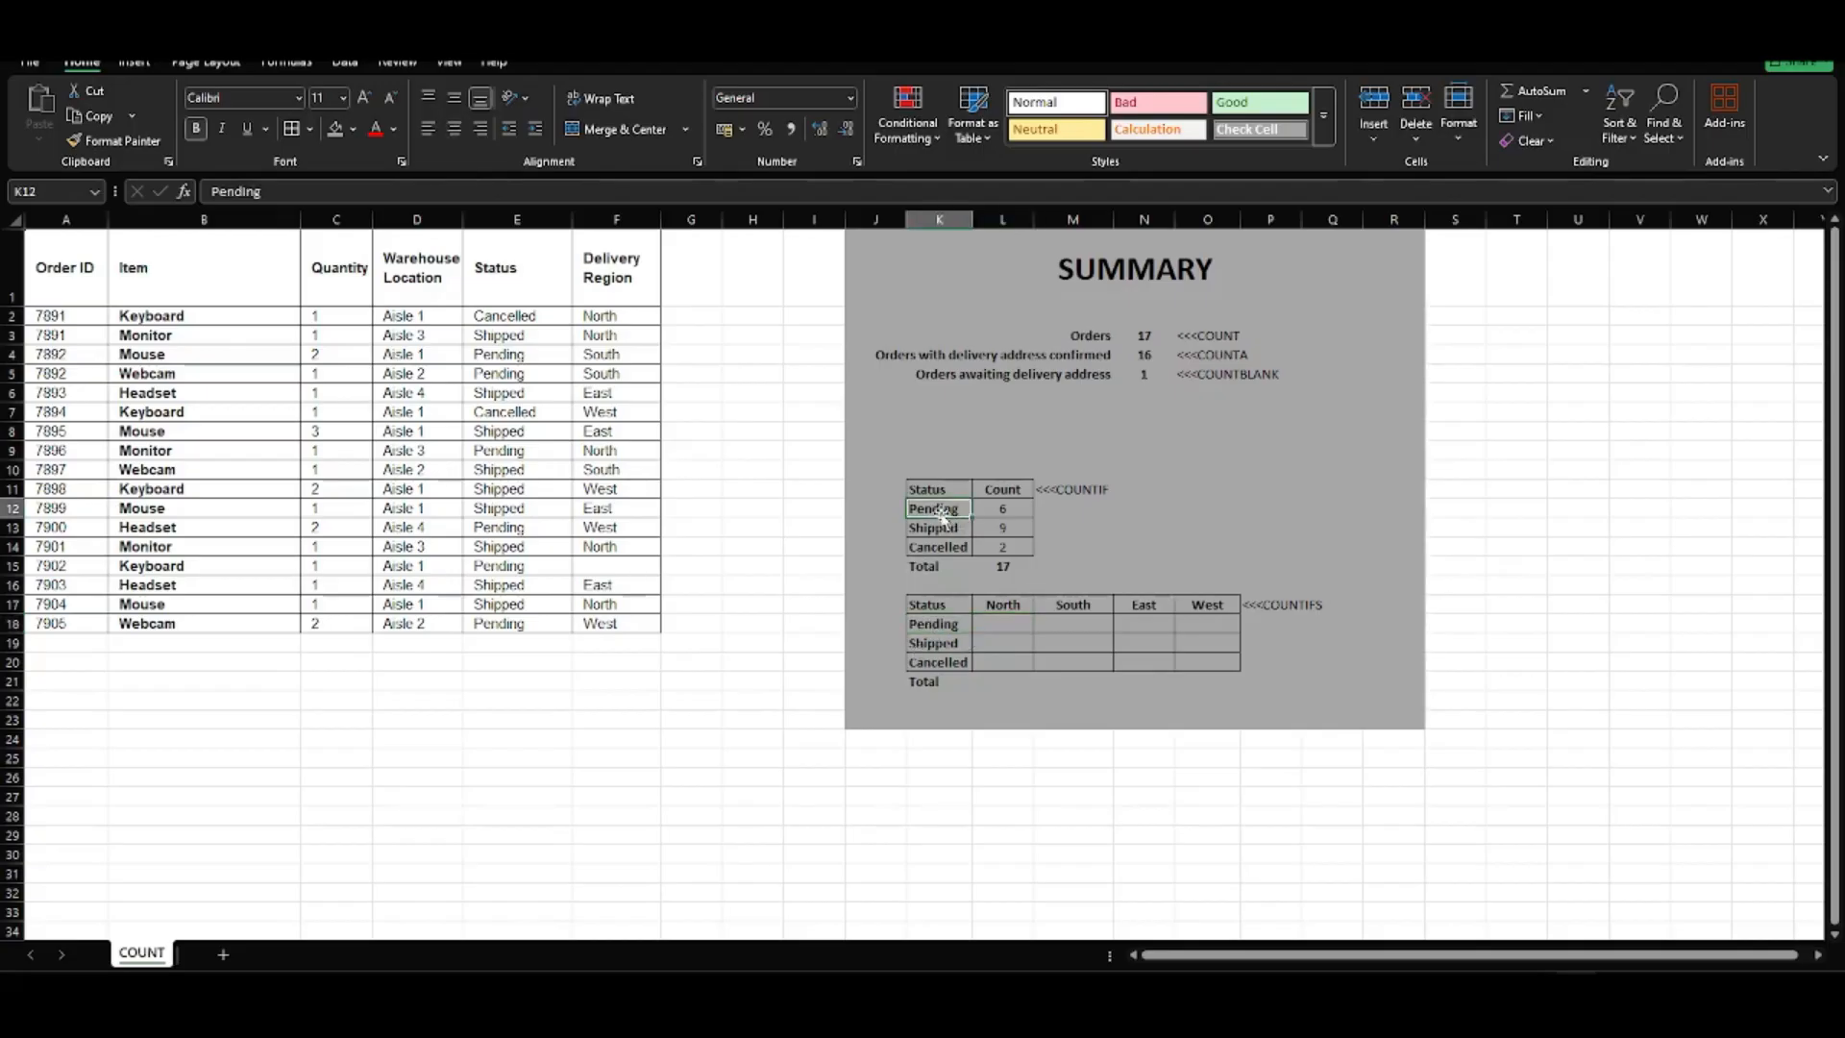
{"action": "left_click", "coordinate": [937, 627]}
{"action": "left_click", "coordinate": [1002, 624]}
{"action": "left_click", "coordinate": [1228, 623]}
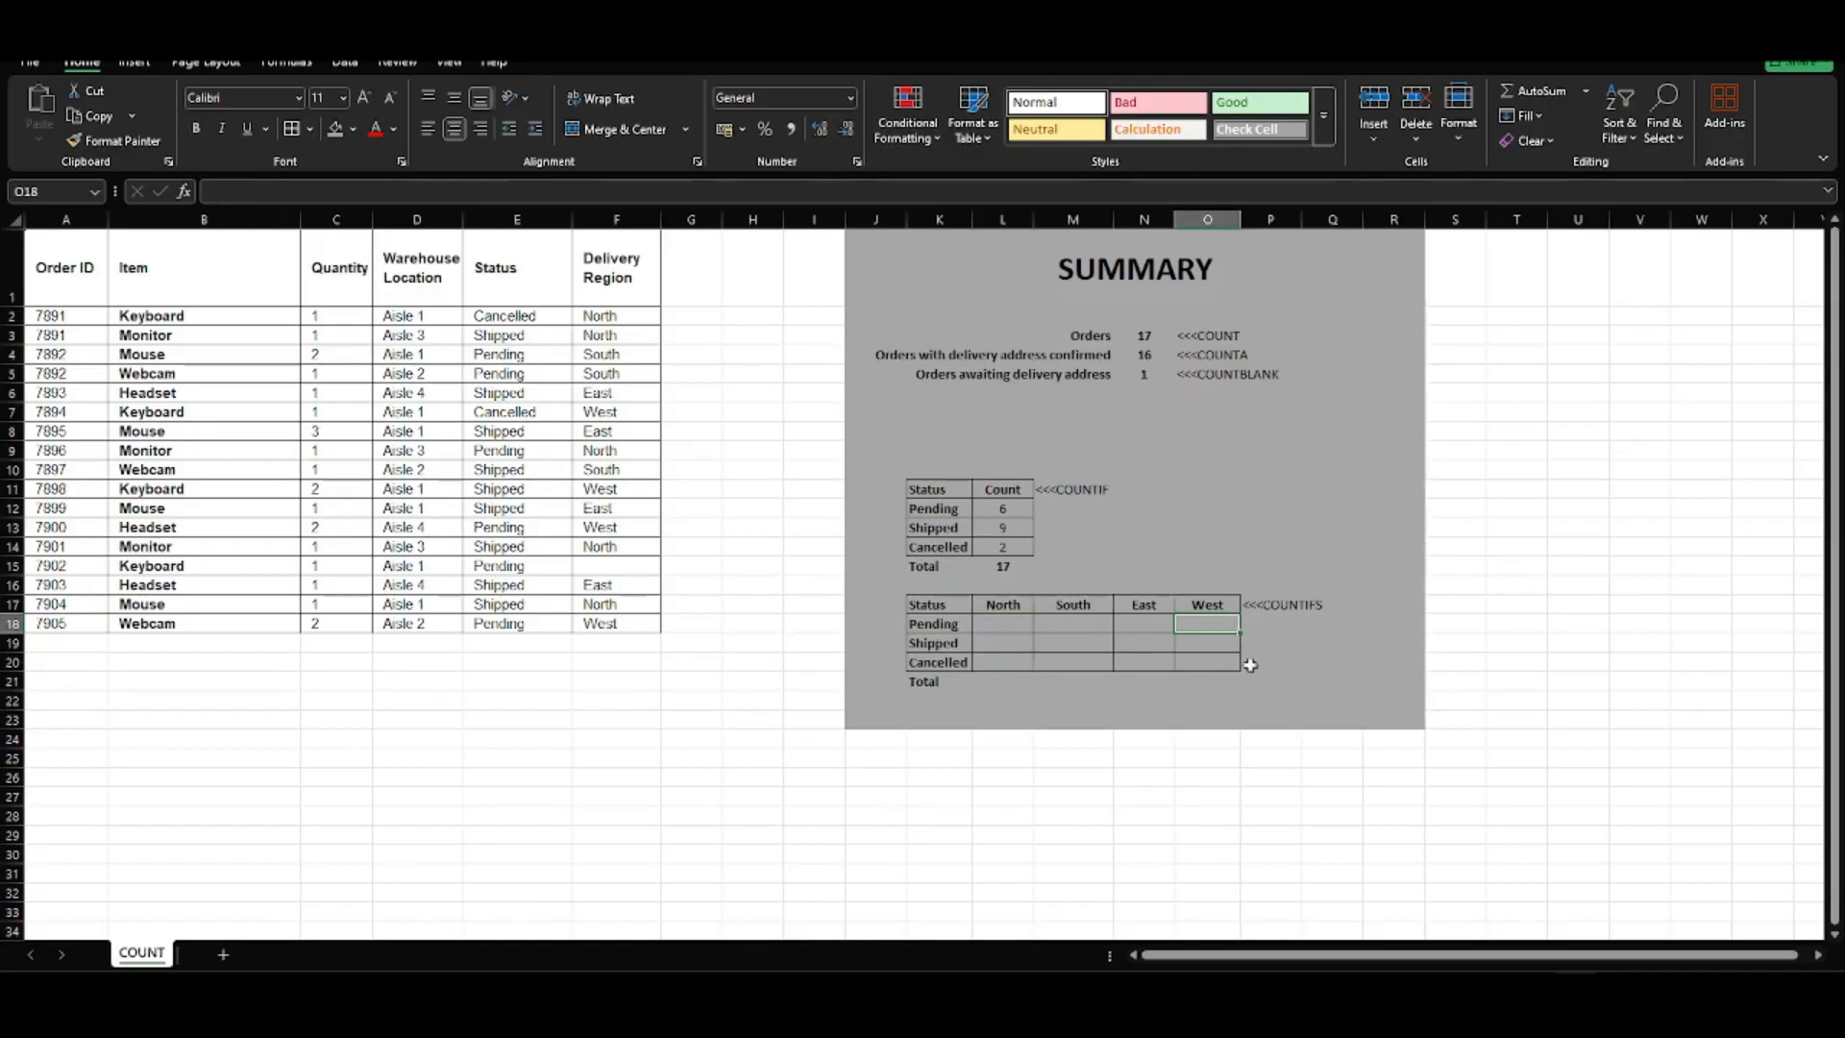
Enter a COUNTIFS formula in L18 with Status range E2:E18 and criterion K18, and compare it with the Pending count in L12
{"action": "left_click", "coordinate": [1003, 623]}
{"action": "type", "text": "="}
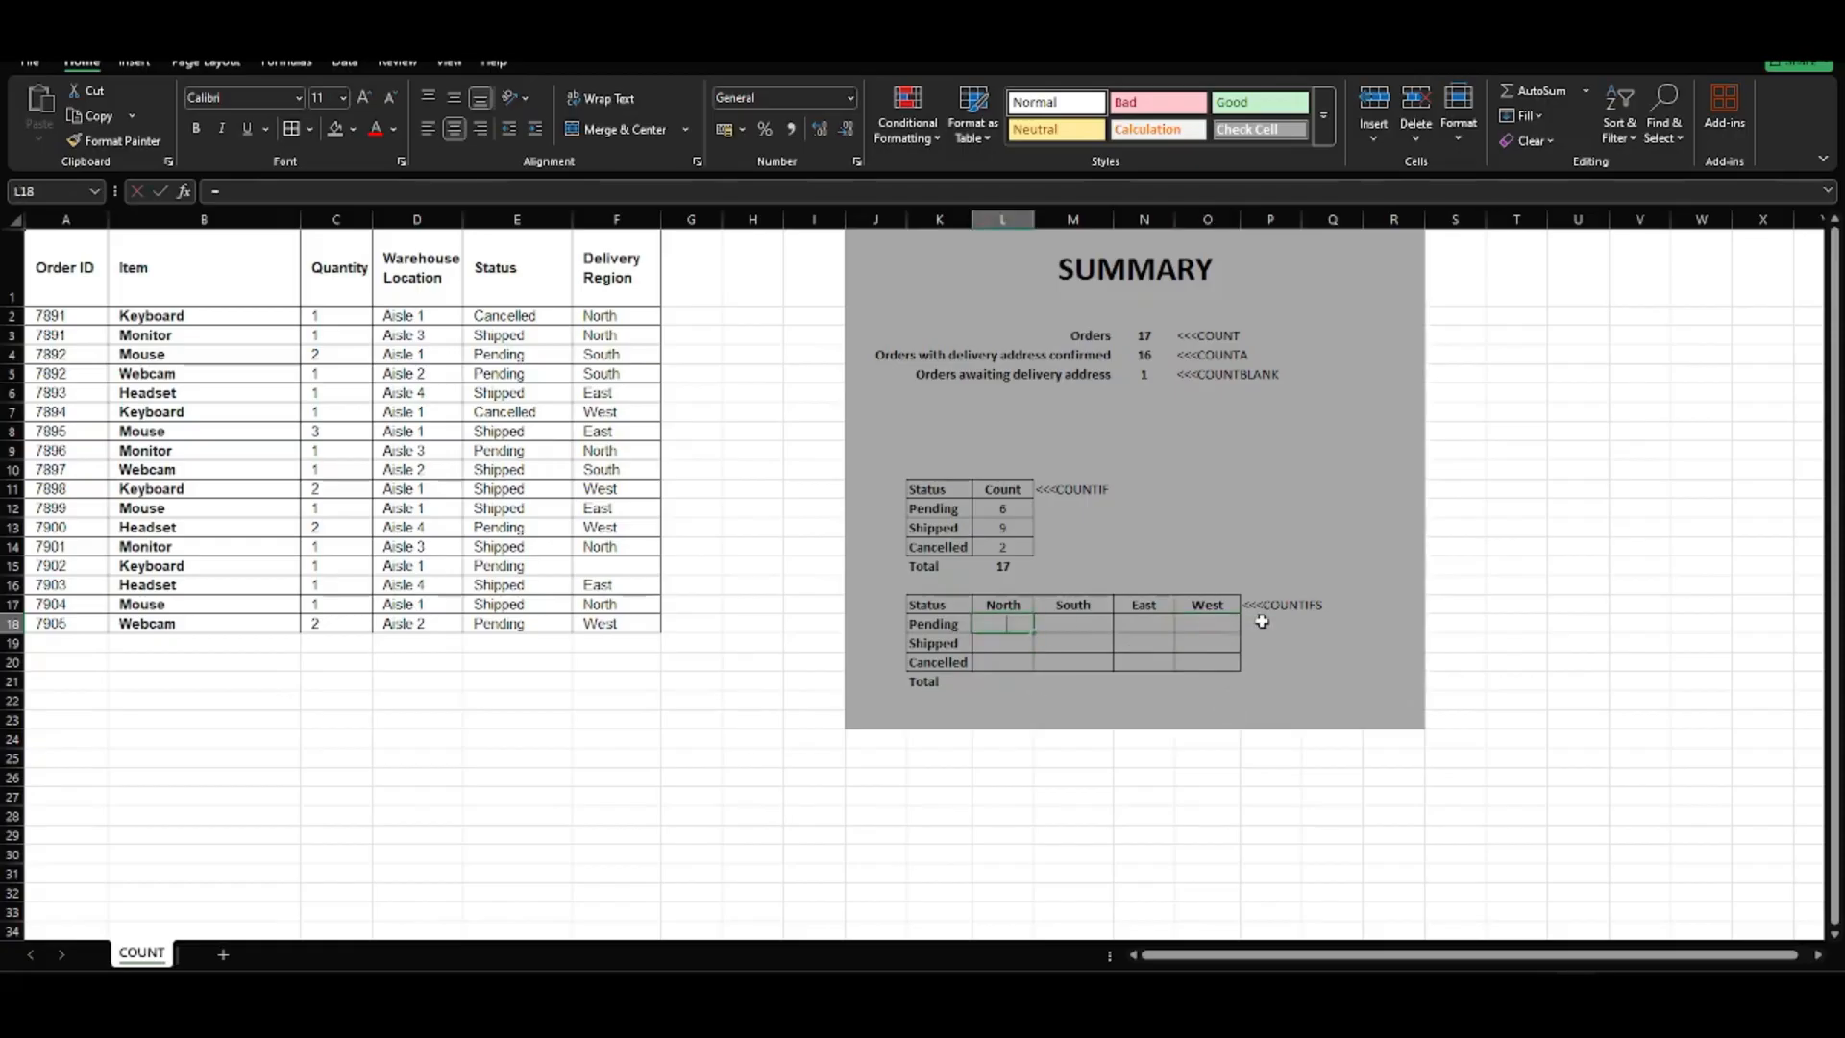
{"action": "type", "text": "countifs"}
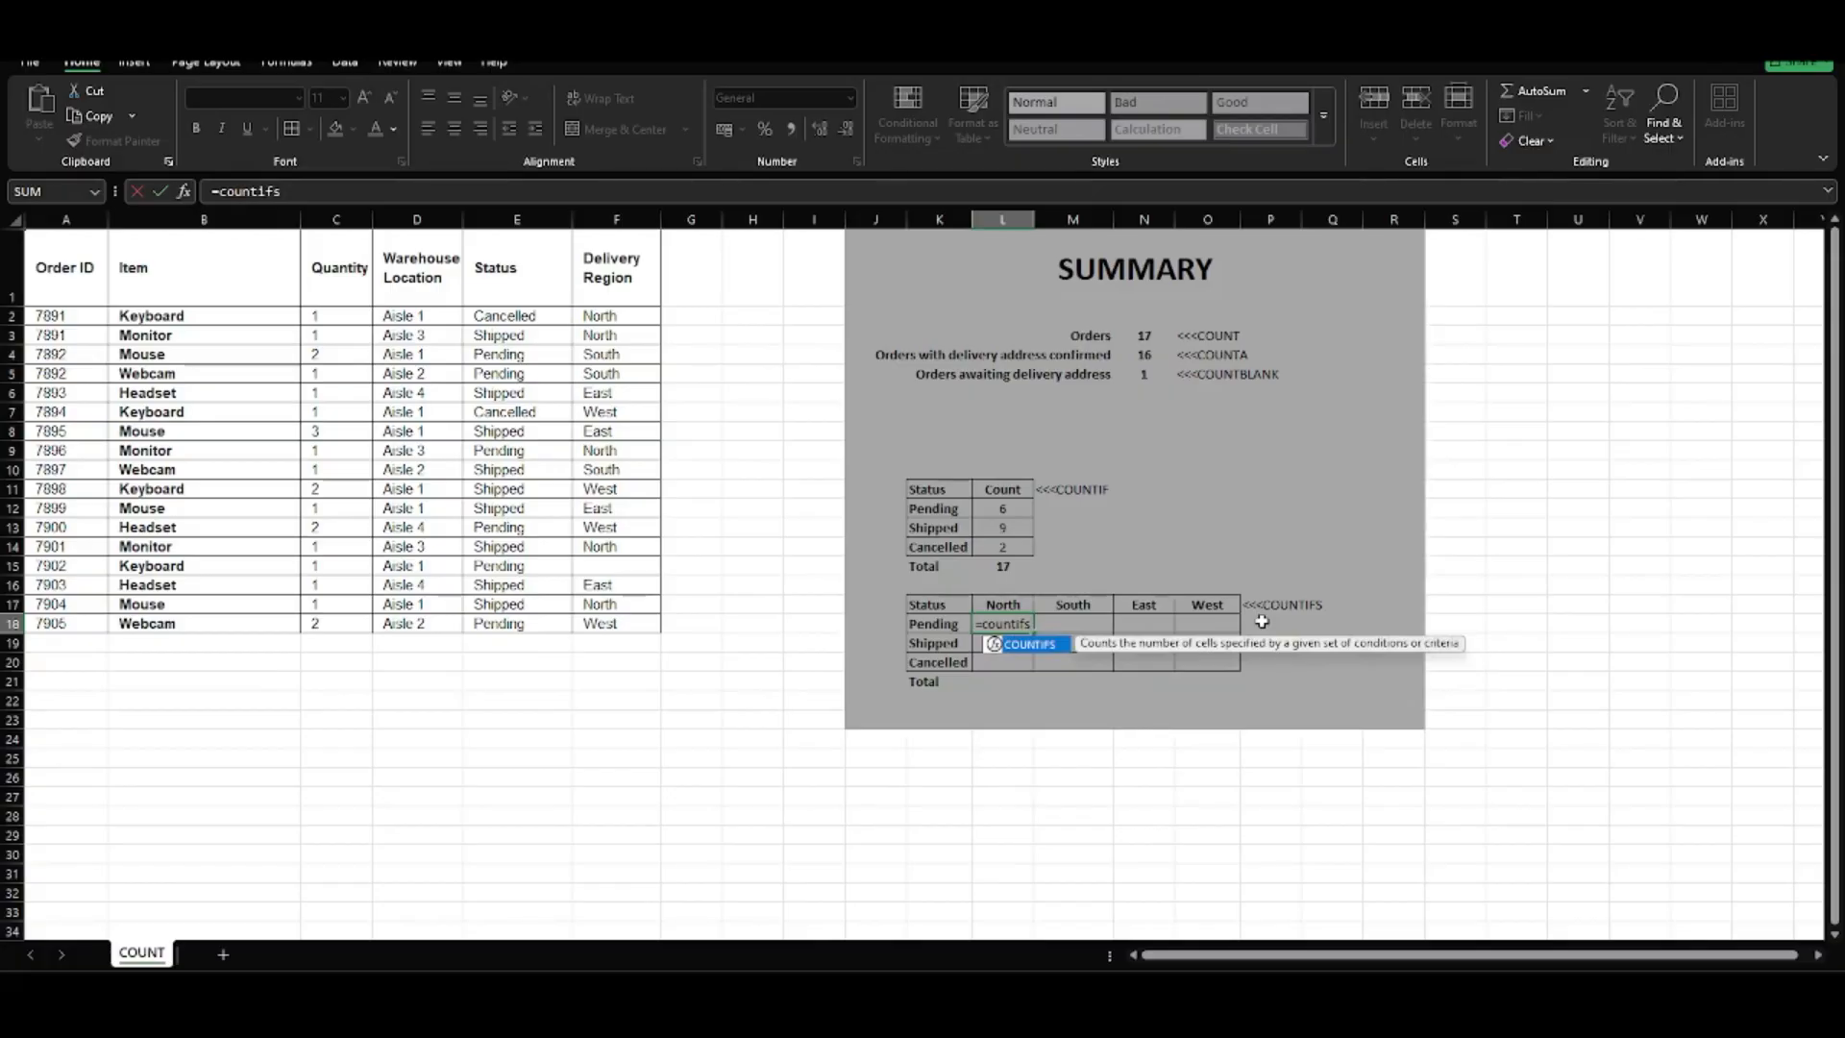
{"action": "type", "text": "("}
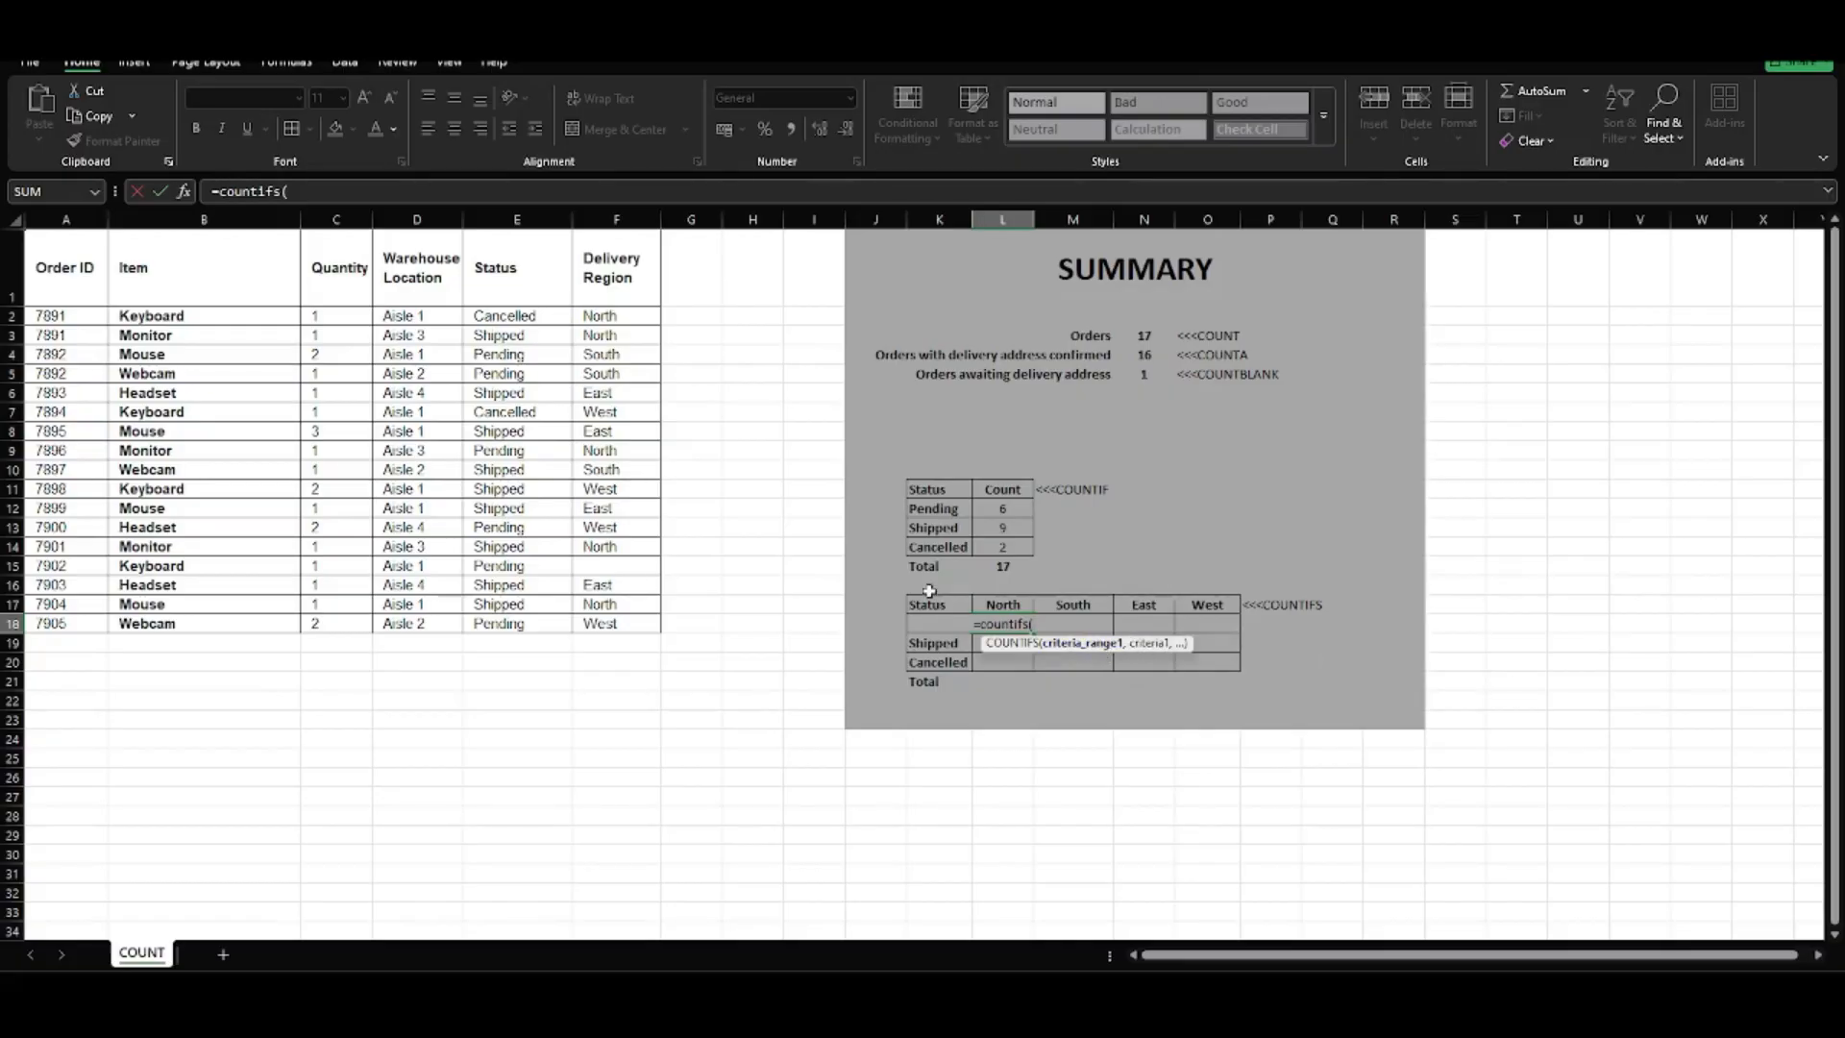
{"action": "left_click_drag", "start_coordinate": [524, 315], "coordinate": [527, 626]}
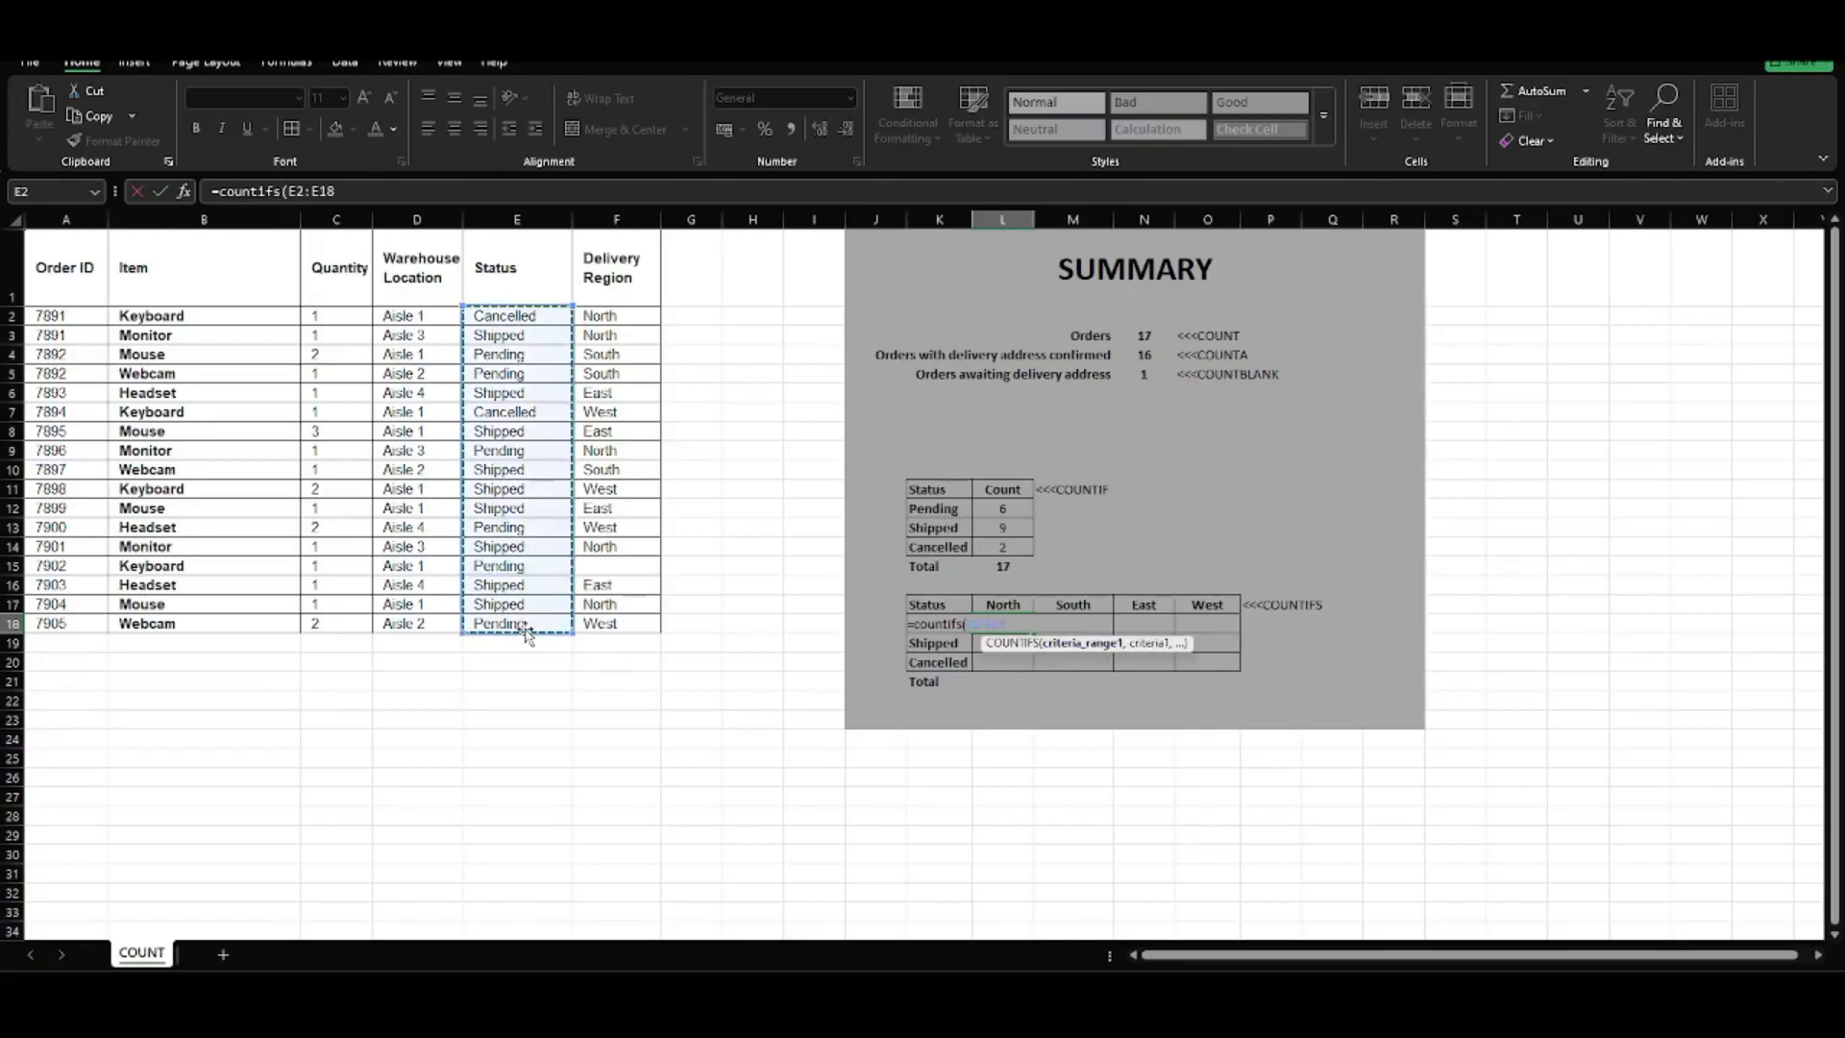
{"action": "type", "text": ","}
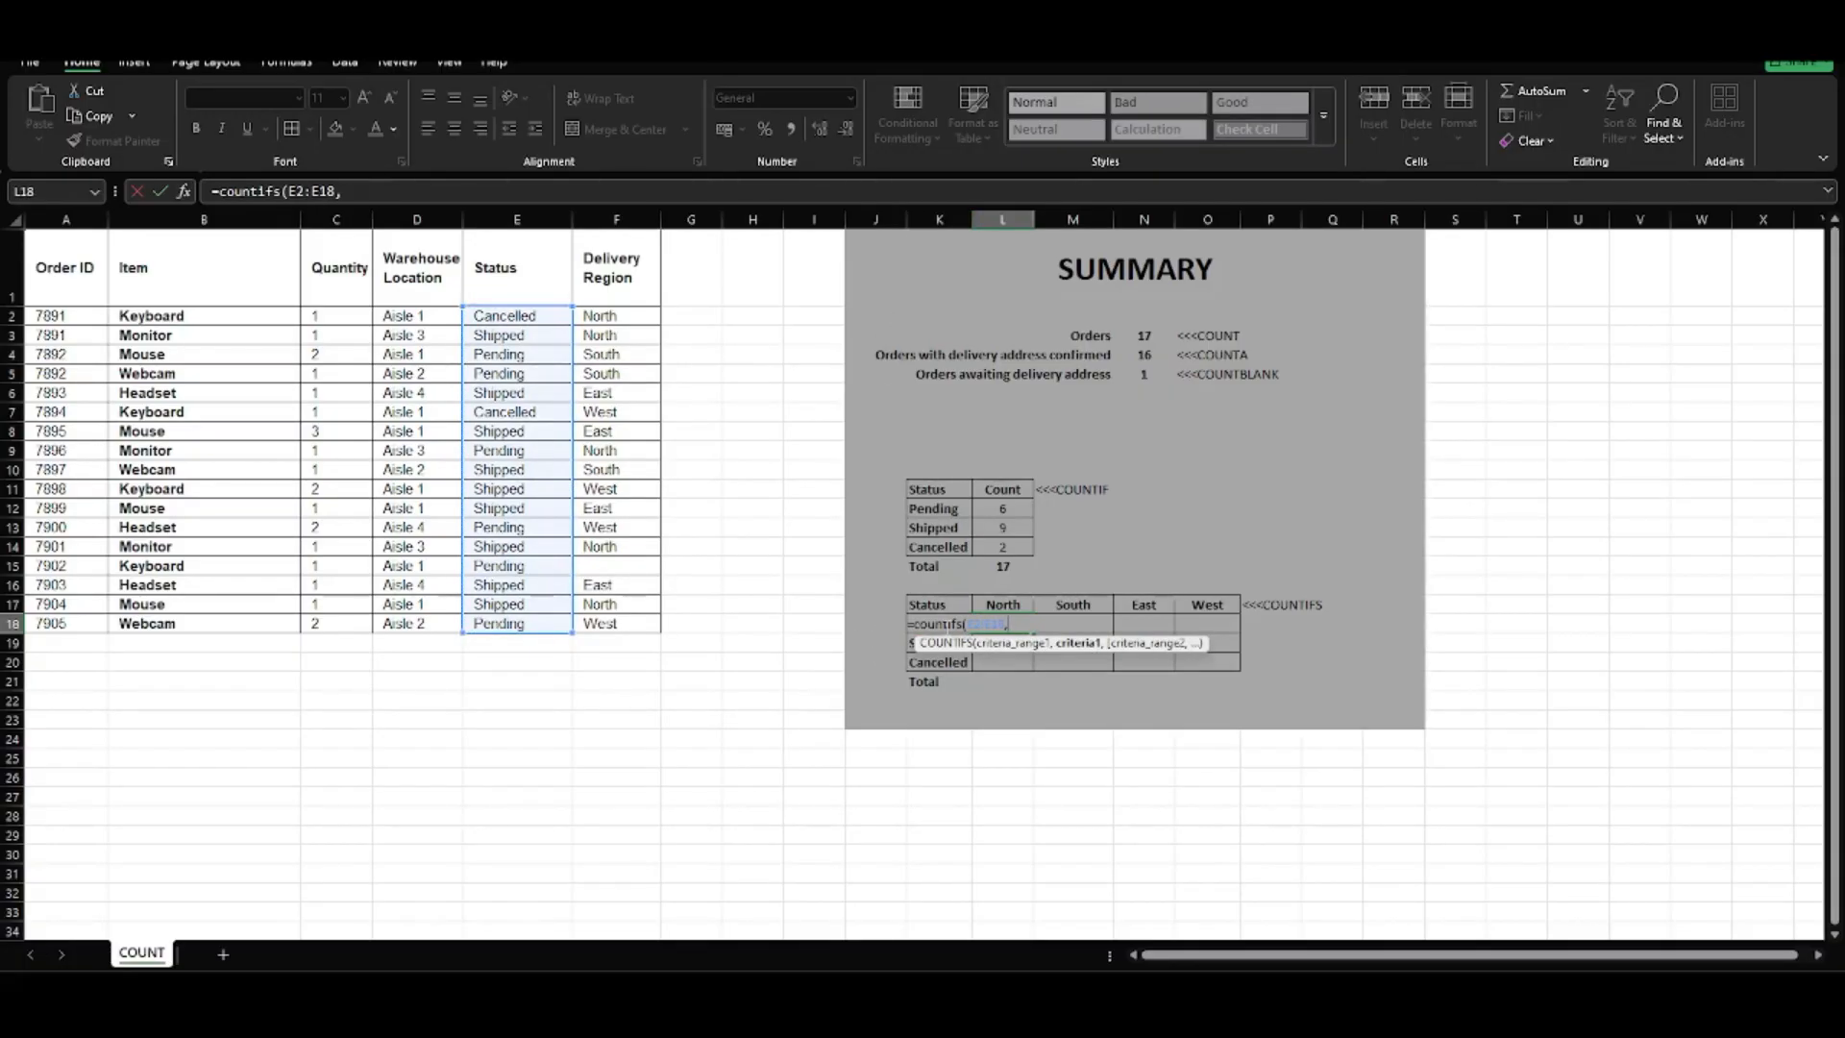
{"action": "type", "text": "K18"}
{"action": "key", "text": "ctrl+Return"}
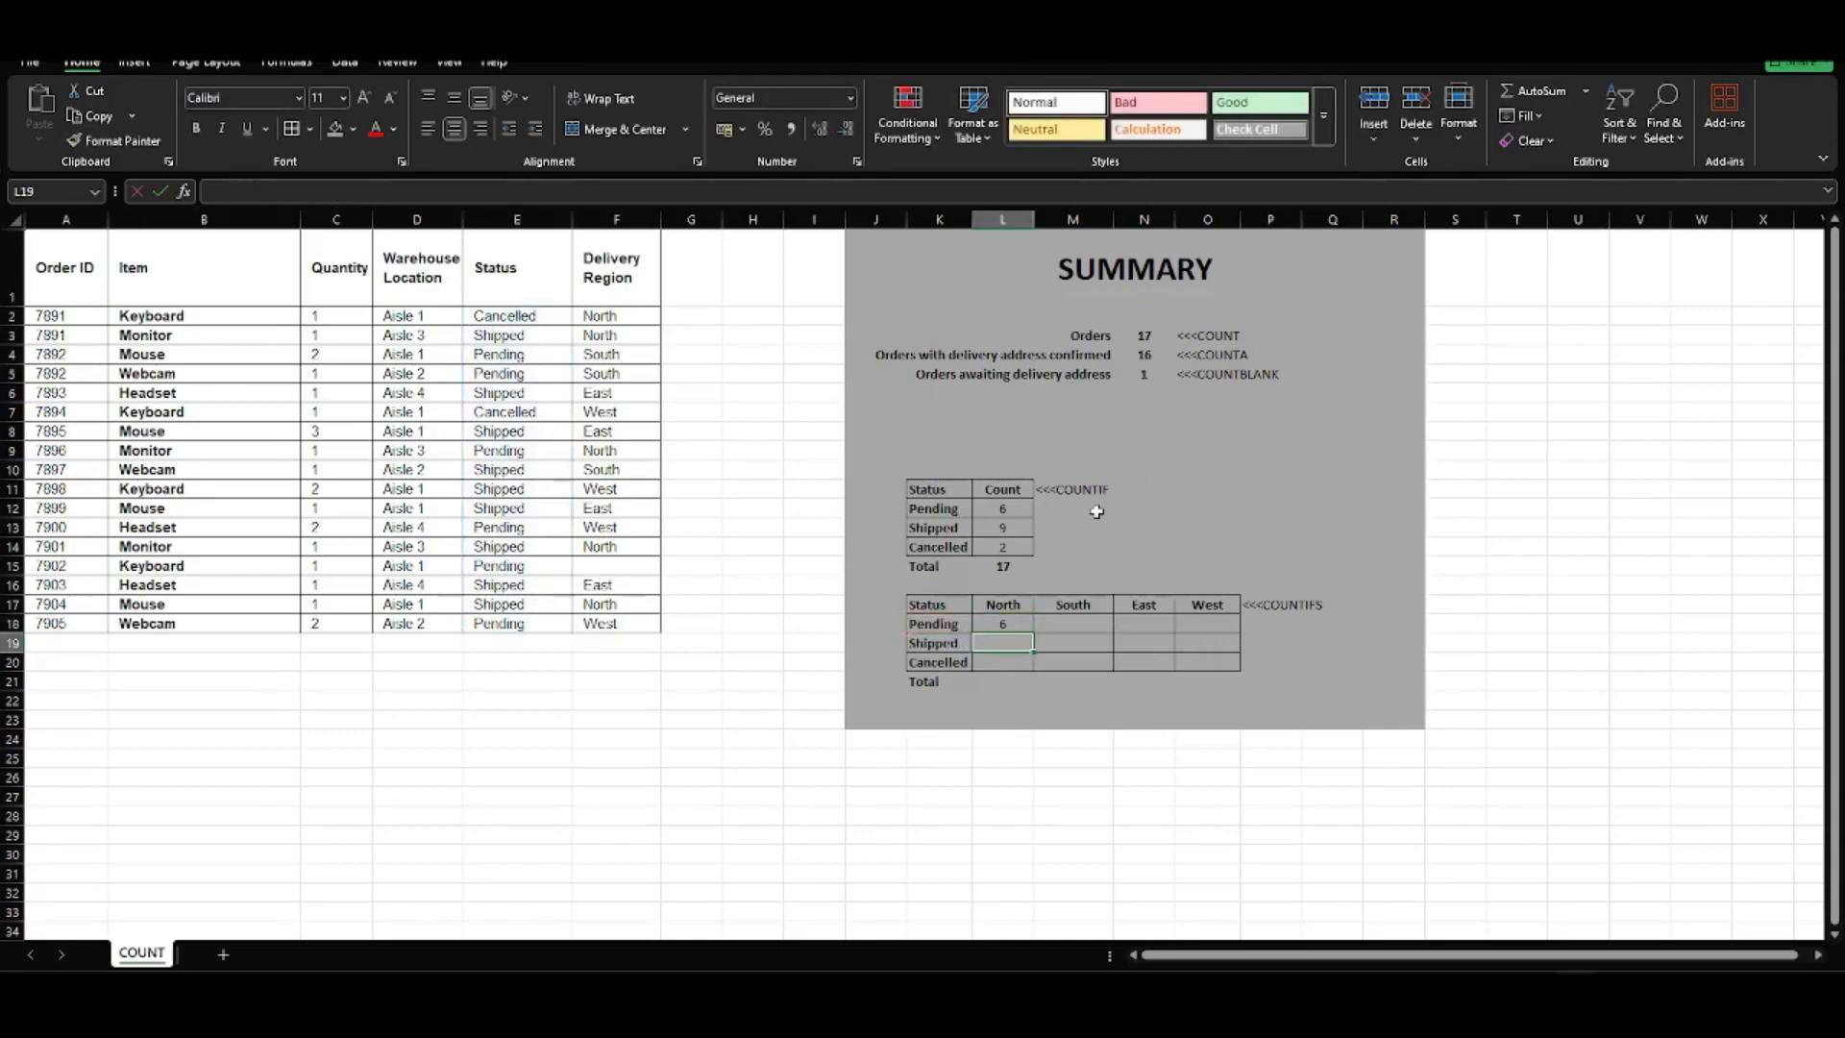
{"action": "left_click", "coordinate": [1015, 509]}
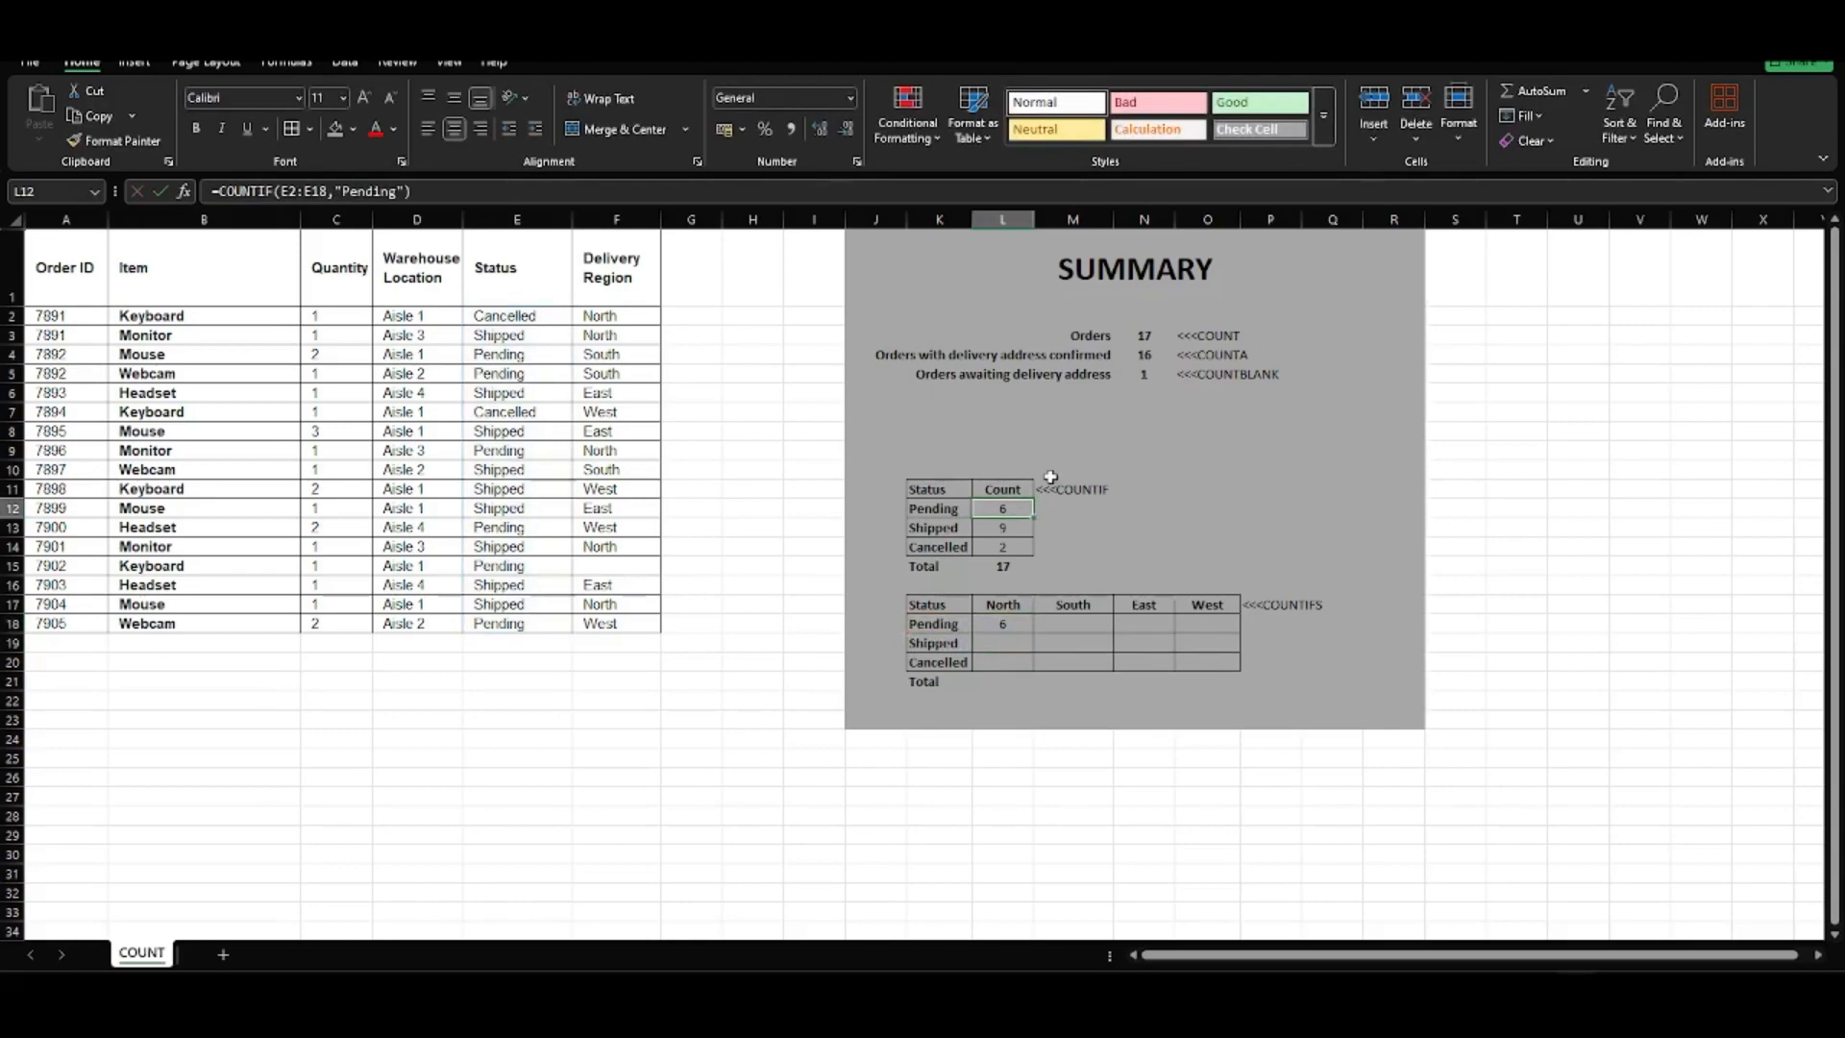
Add Delivery Region range F2:F18 with criterion L17 as the second condition of L18's COUNTIFS formula
{"action": "left_click", "coordinate": [1008, 622]}
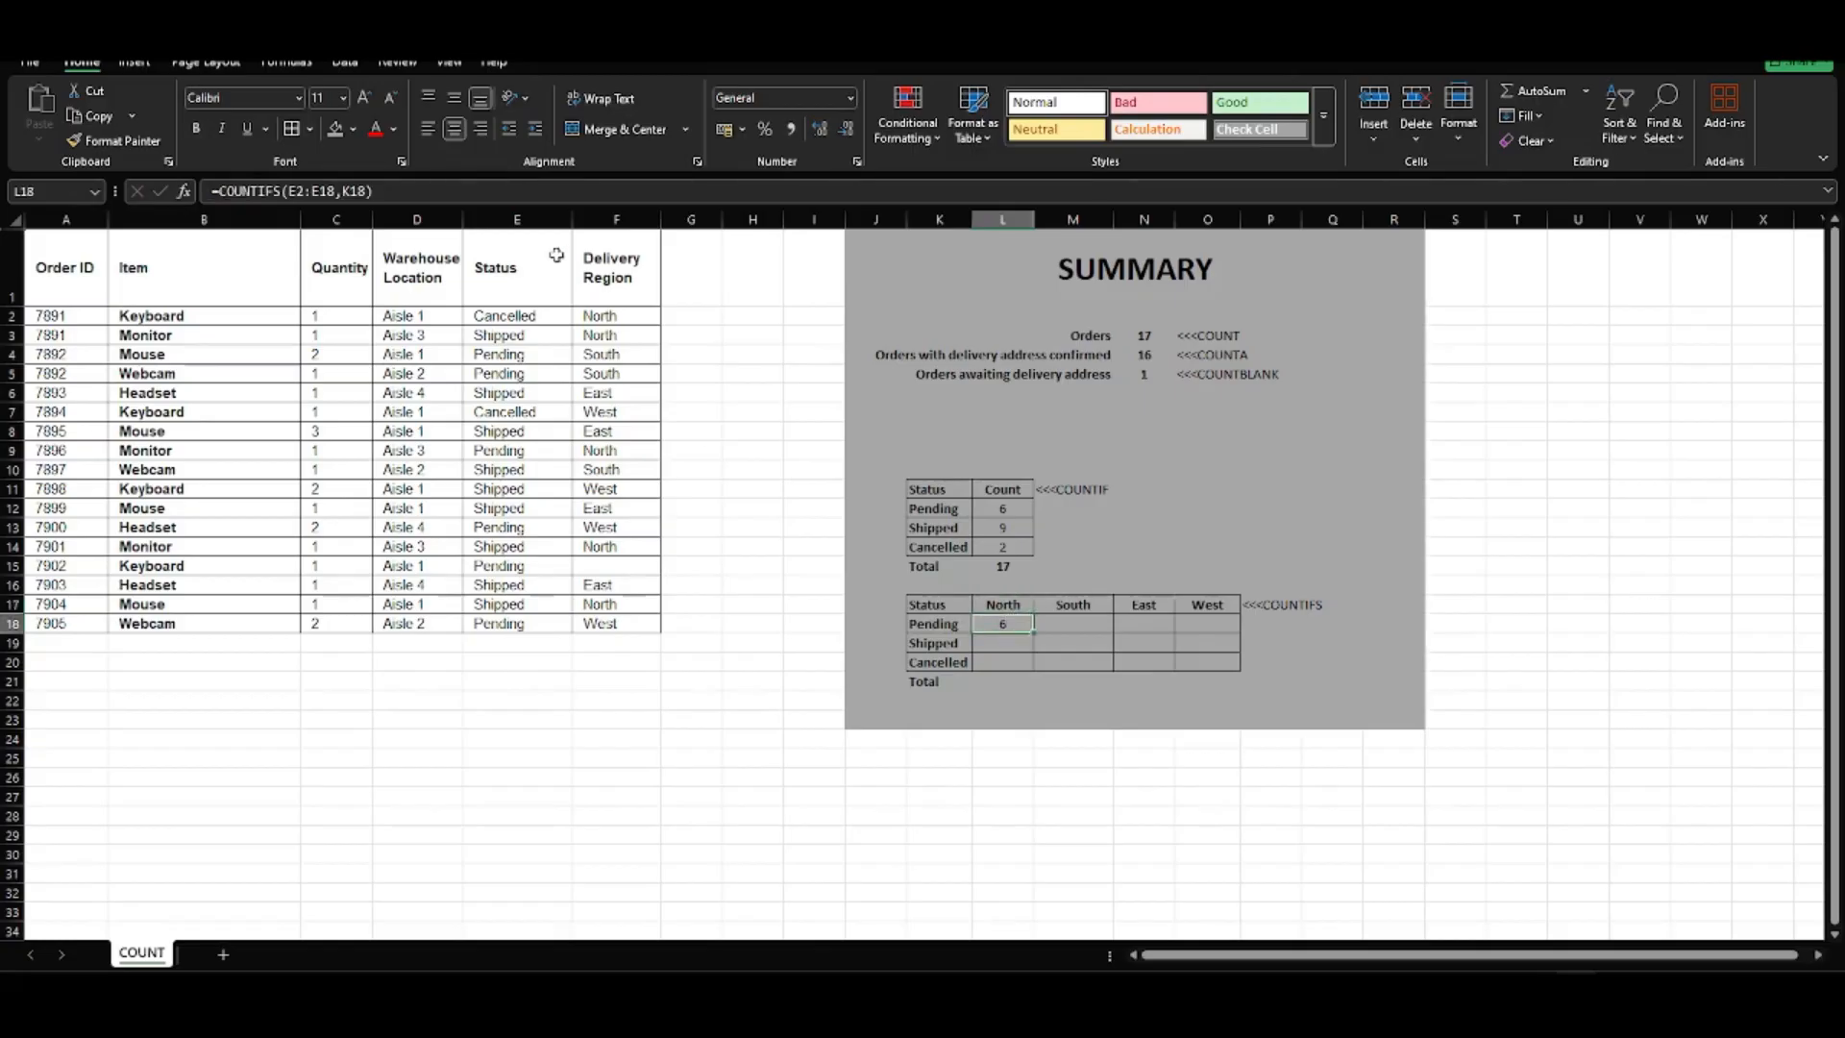
{"action": "left_click", "coordinate": [364, 192]}
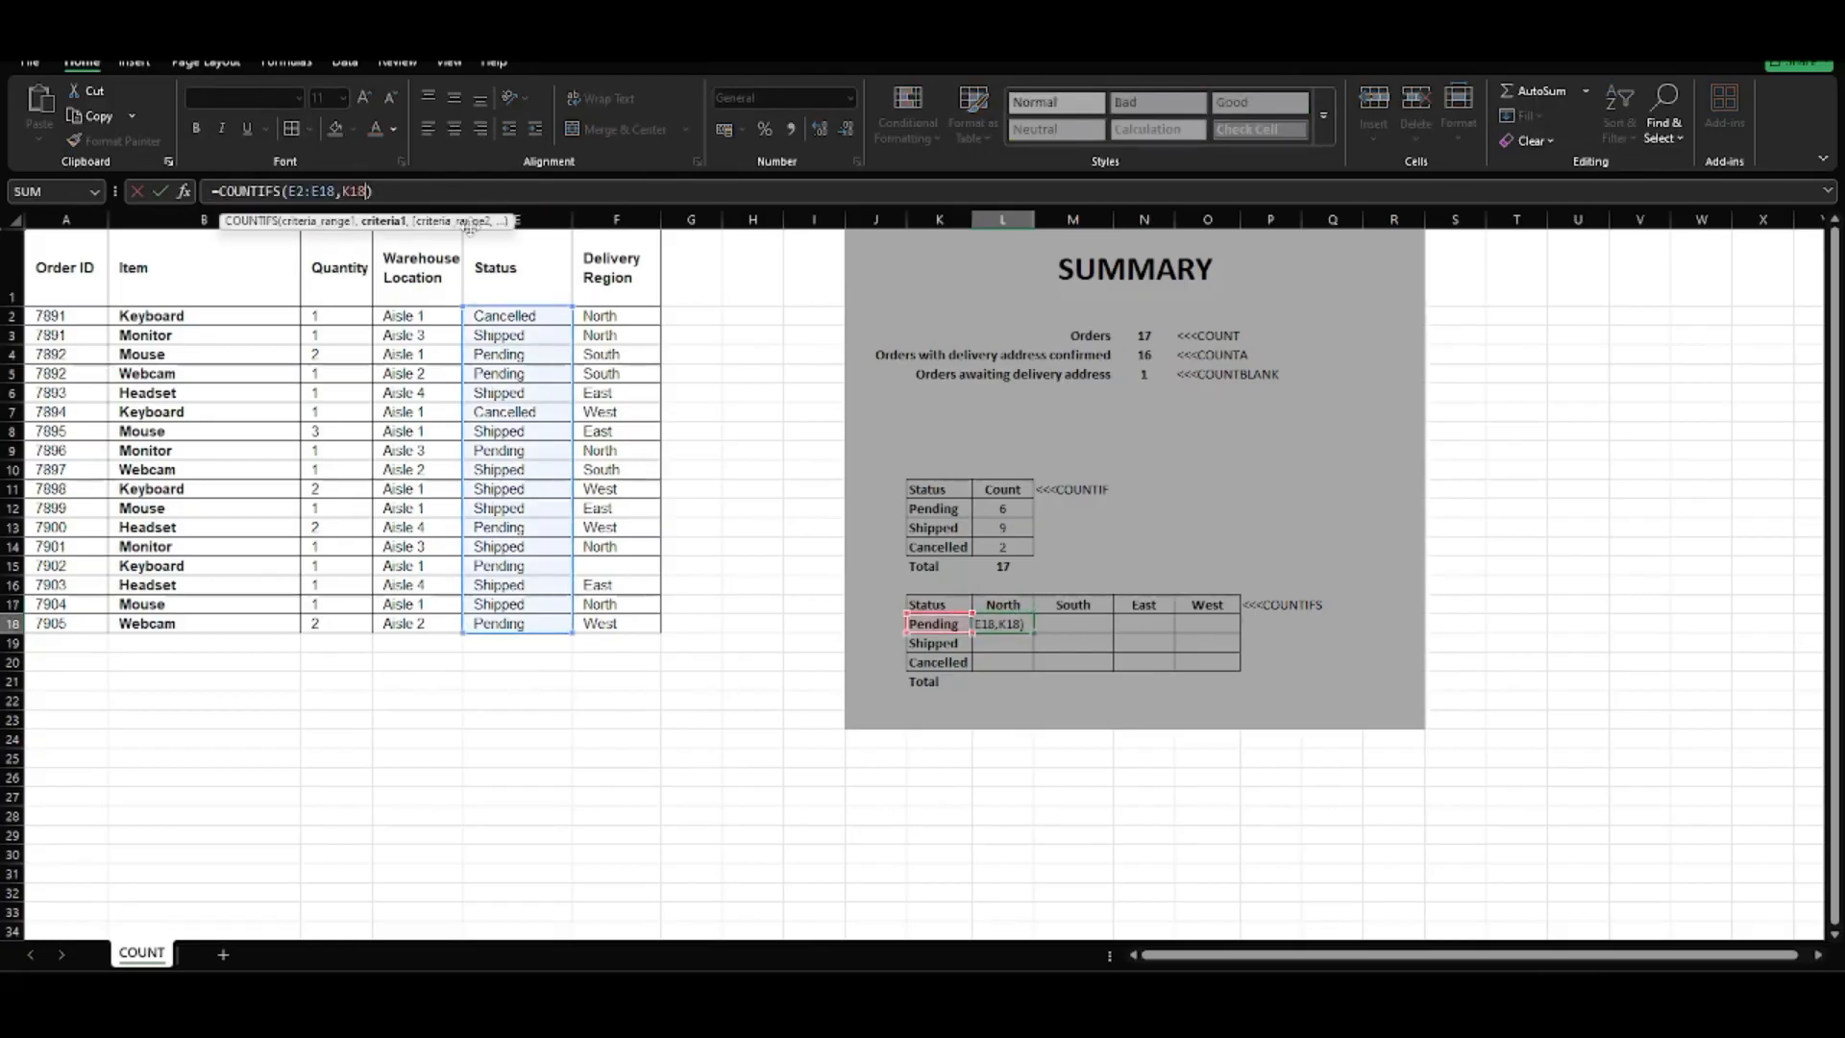
{"action": "type", "text": ","}
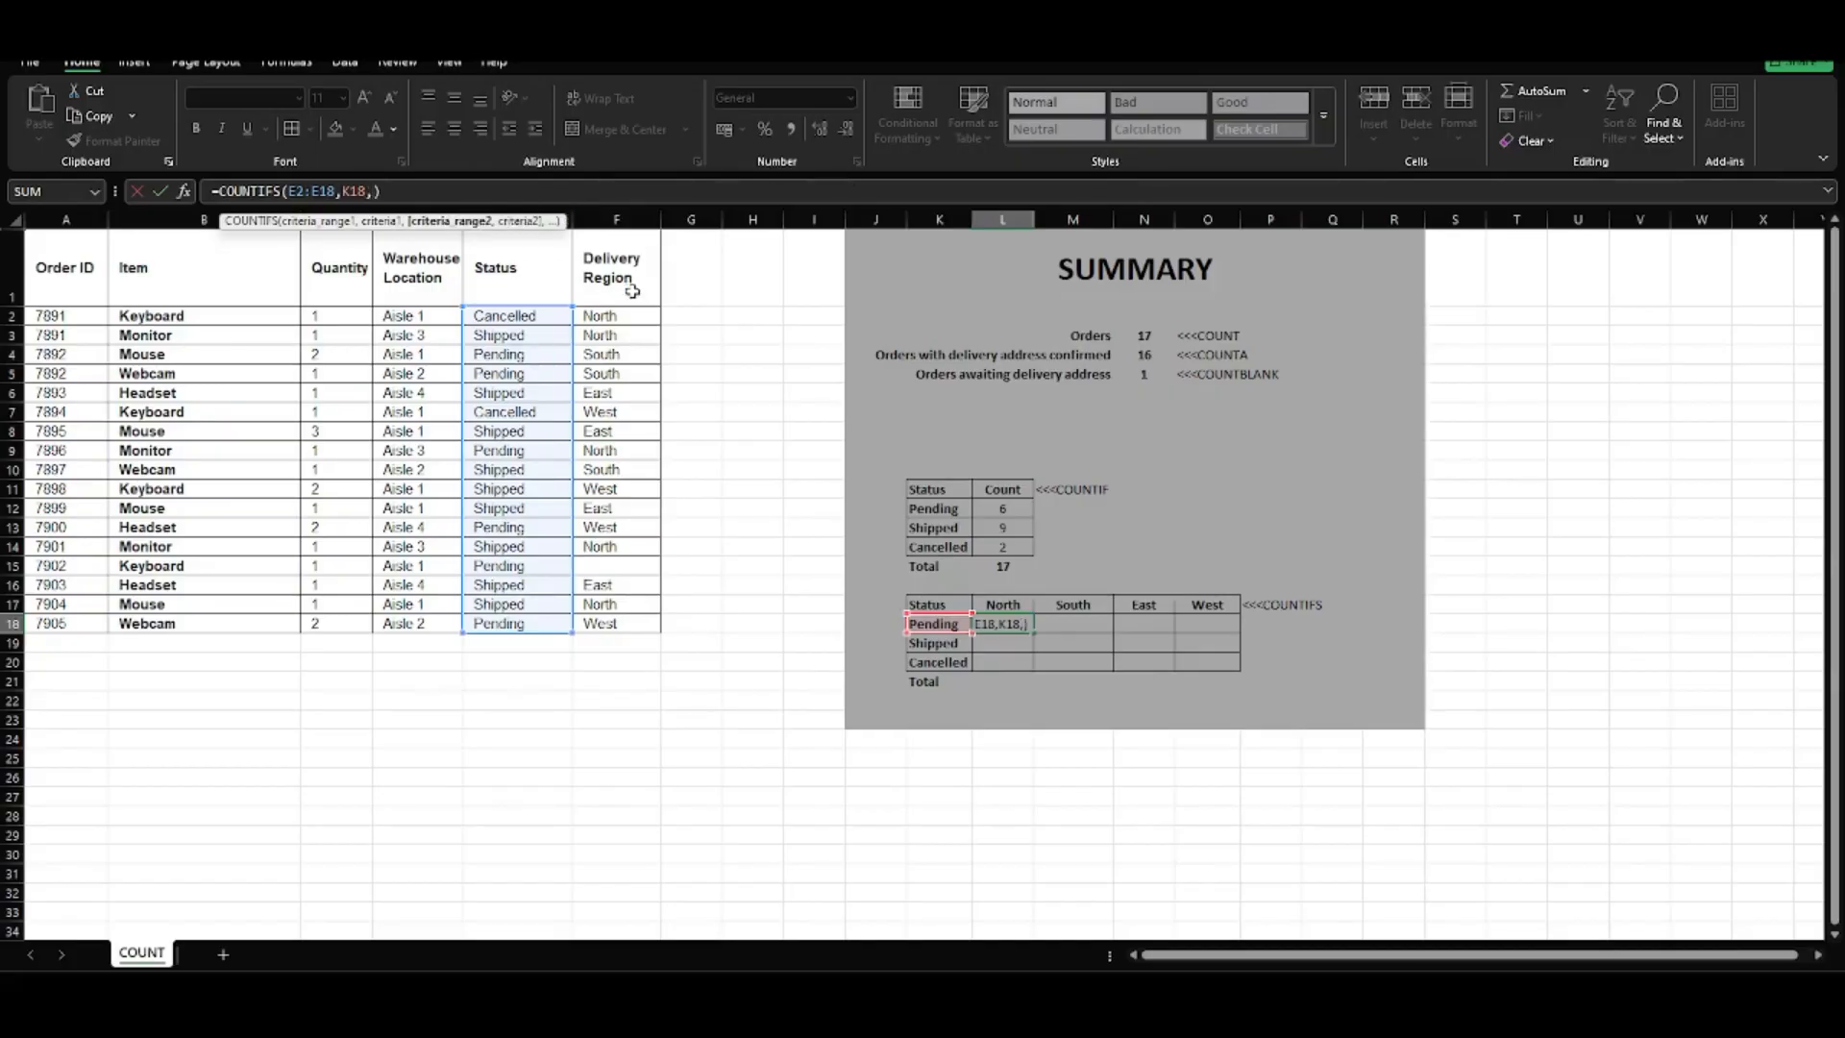
{"action": "left_click_drag", "start_coordinate": [615, 316], "coordinate": [627, 622]}
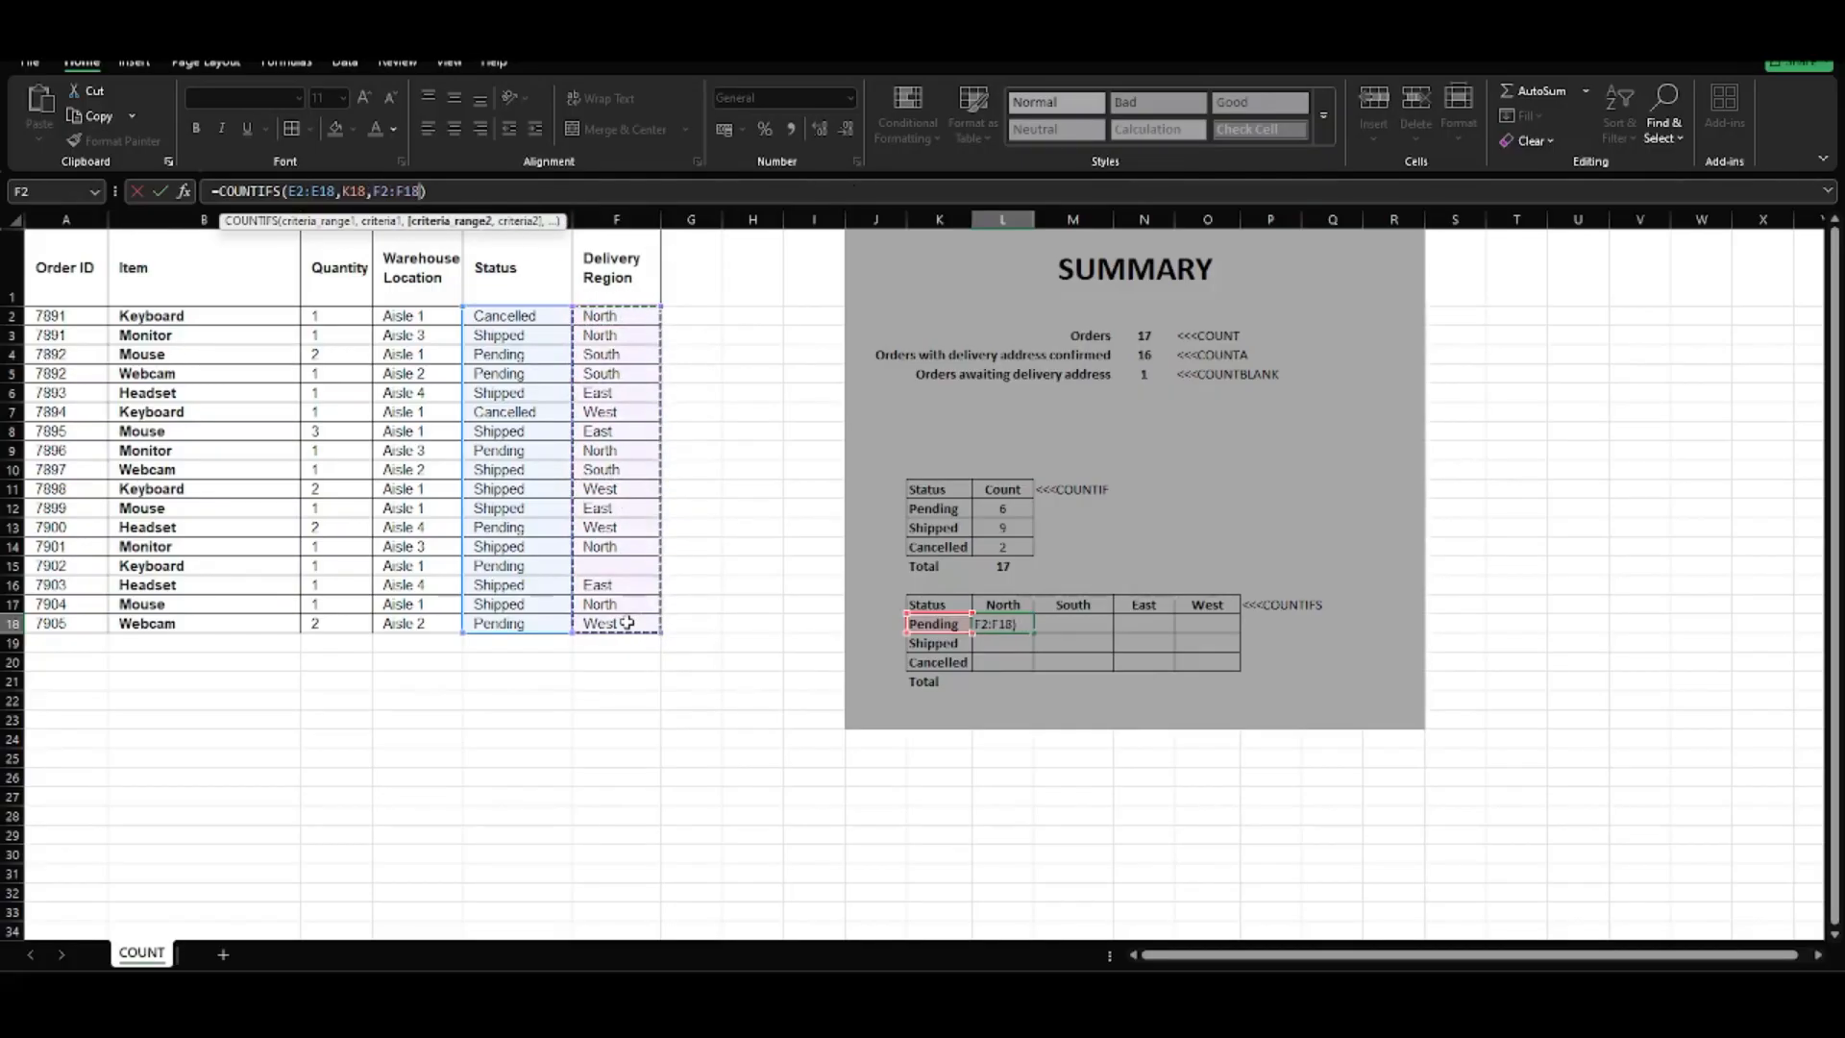
{"action": "type", "text": ","}
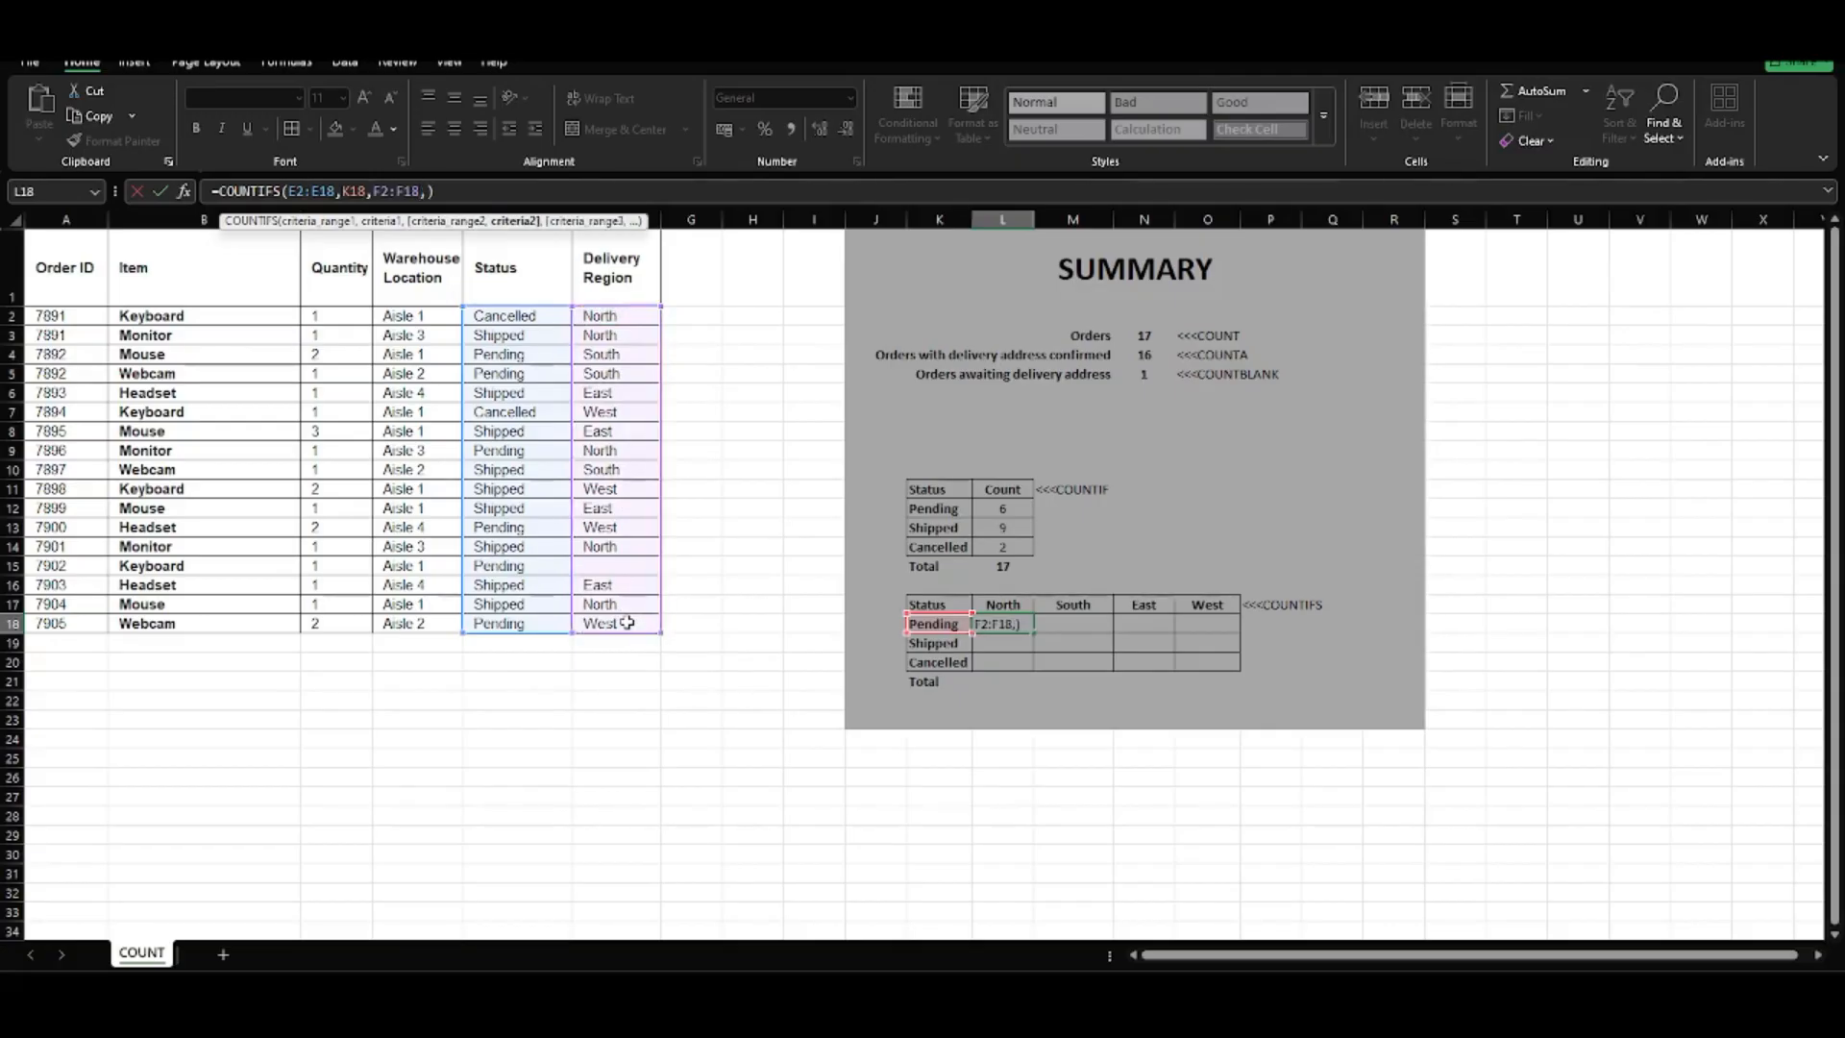
{"action": "left_click", "coordinate": [1012, 604]}
{"action": "key", "text": "Return"}
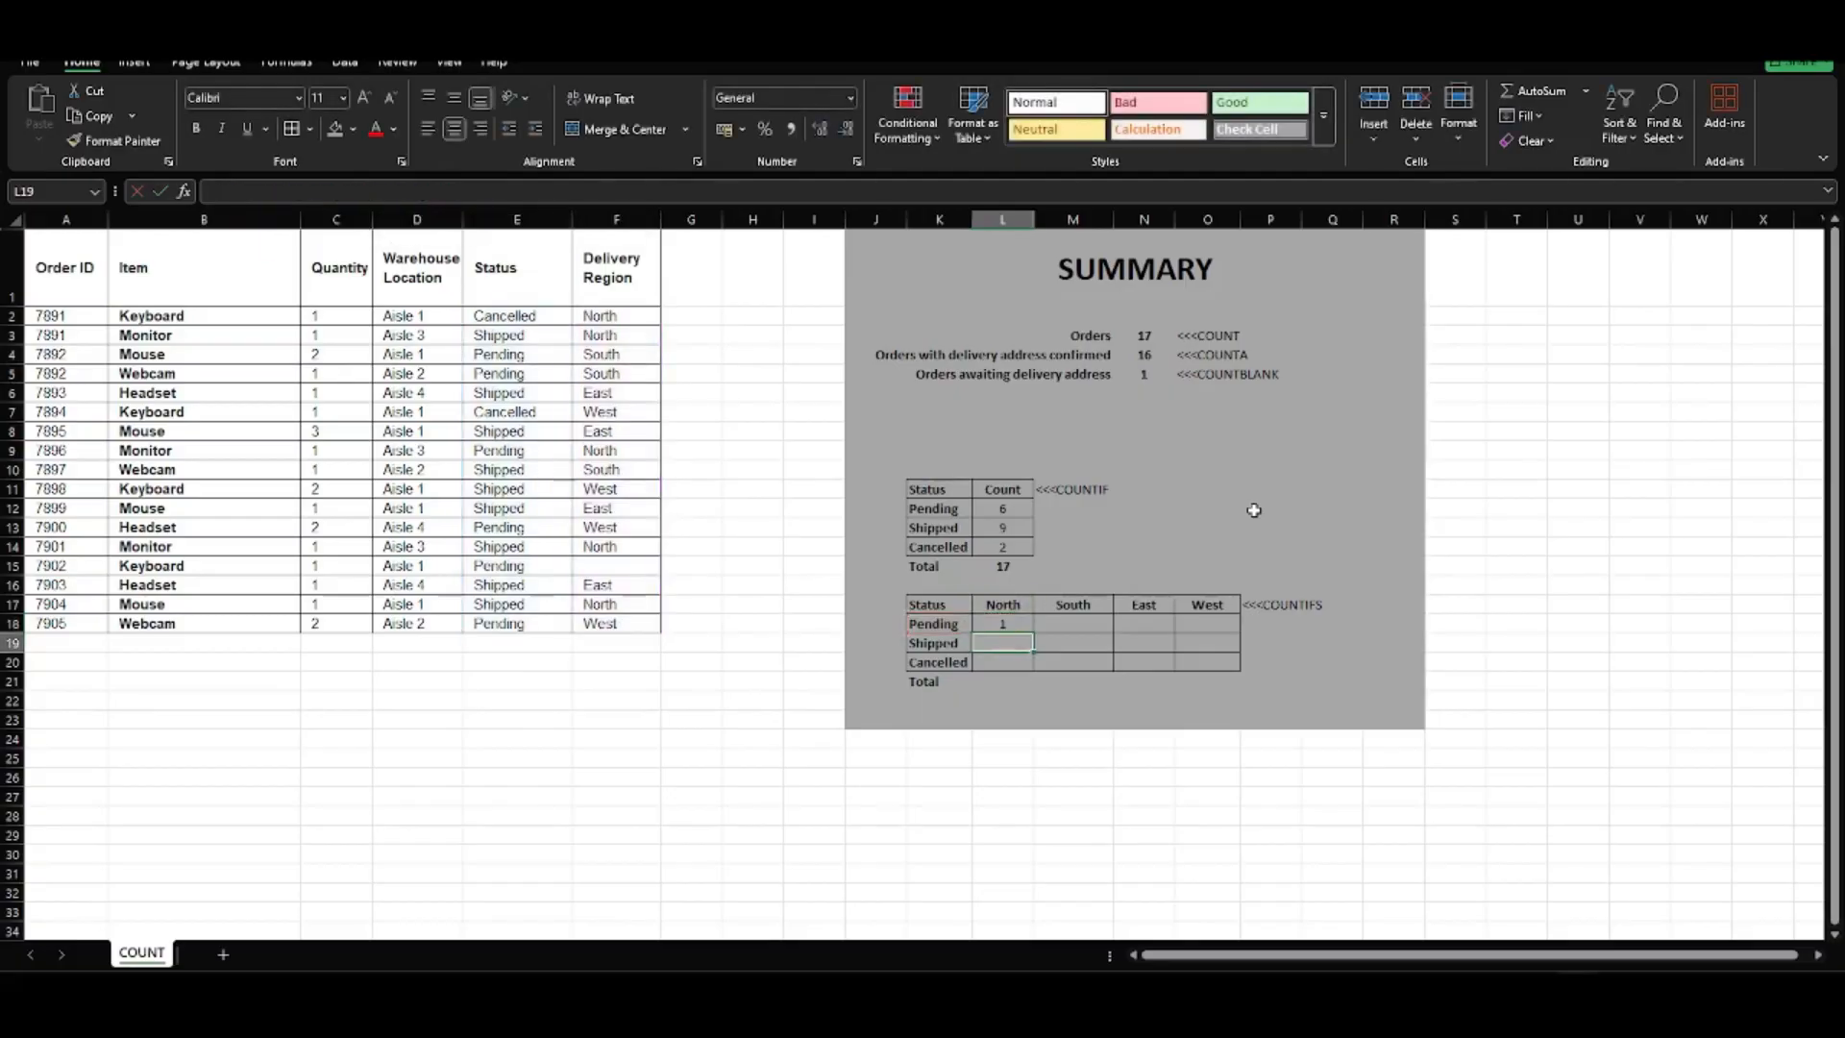
Check L18's COUNTIFS result and formula against the Pending label in K18 and the North label in L17
{"action": "left_click", "coordinate": [980, 626]}
{"action": "left_click", "coordinate": [920, 625]}
{"action": "left_click", "coordinate": [1000, 605]}
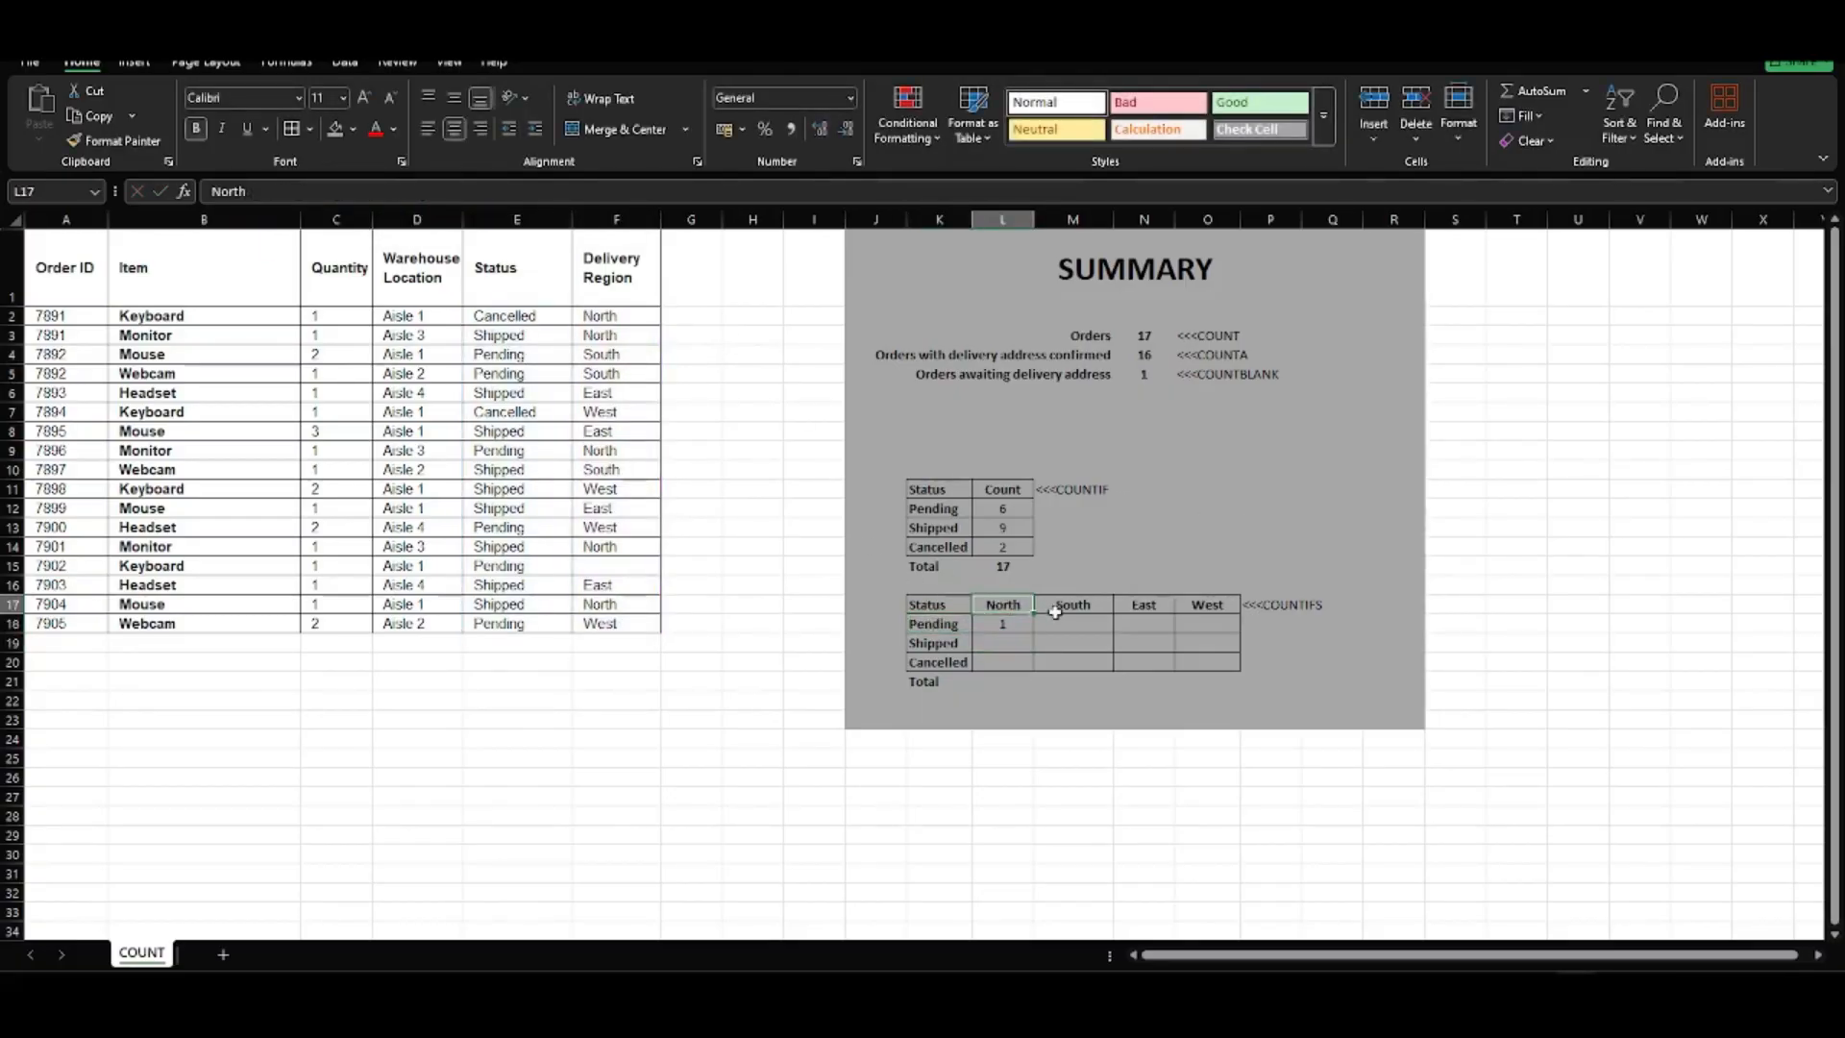
{"action": "left_click", "coordinate": [1010, 621]}
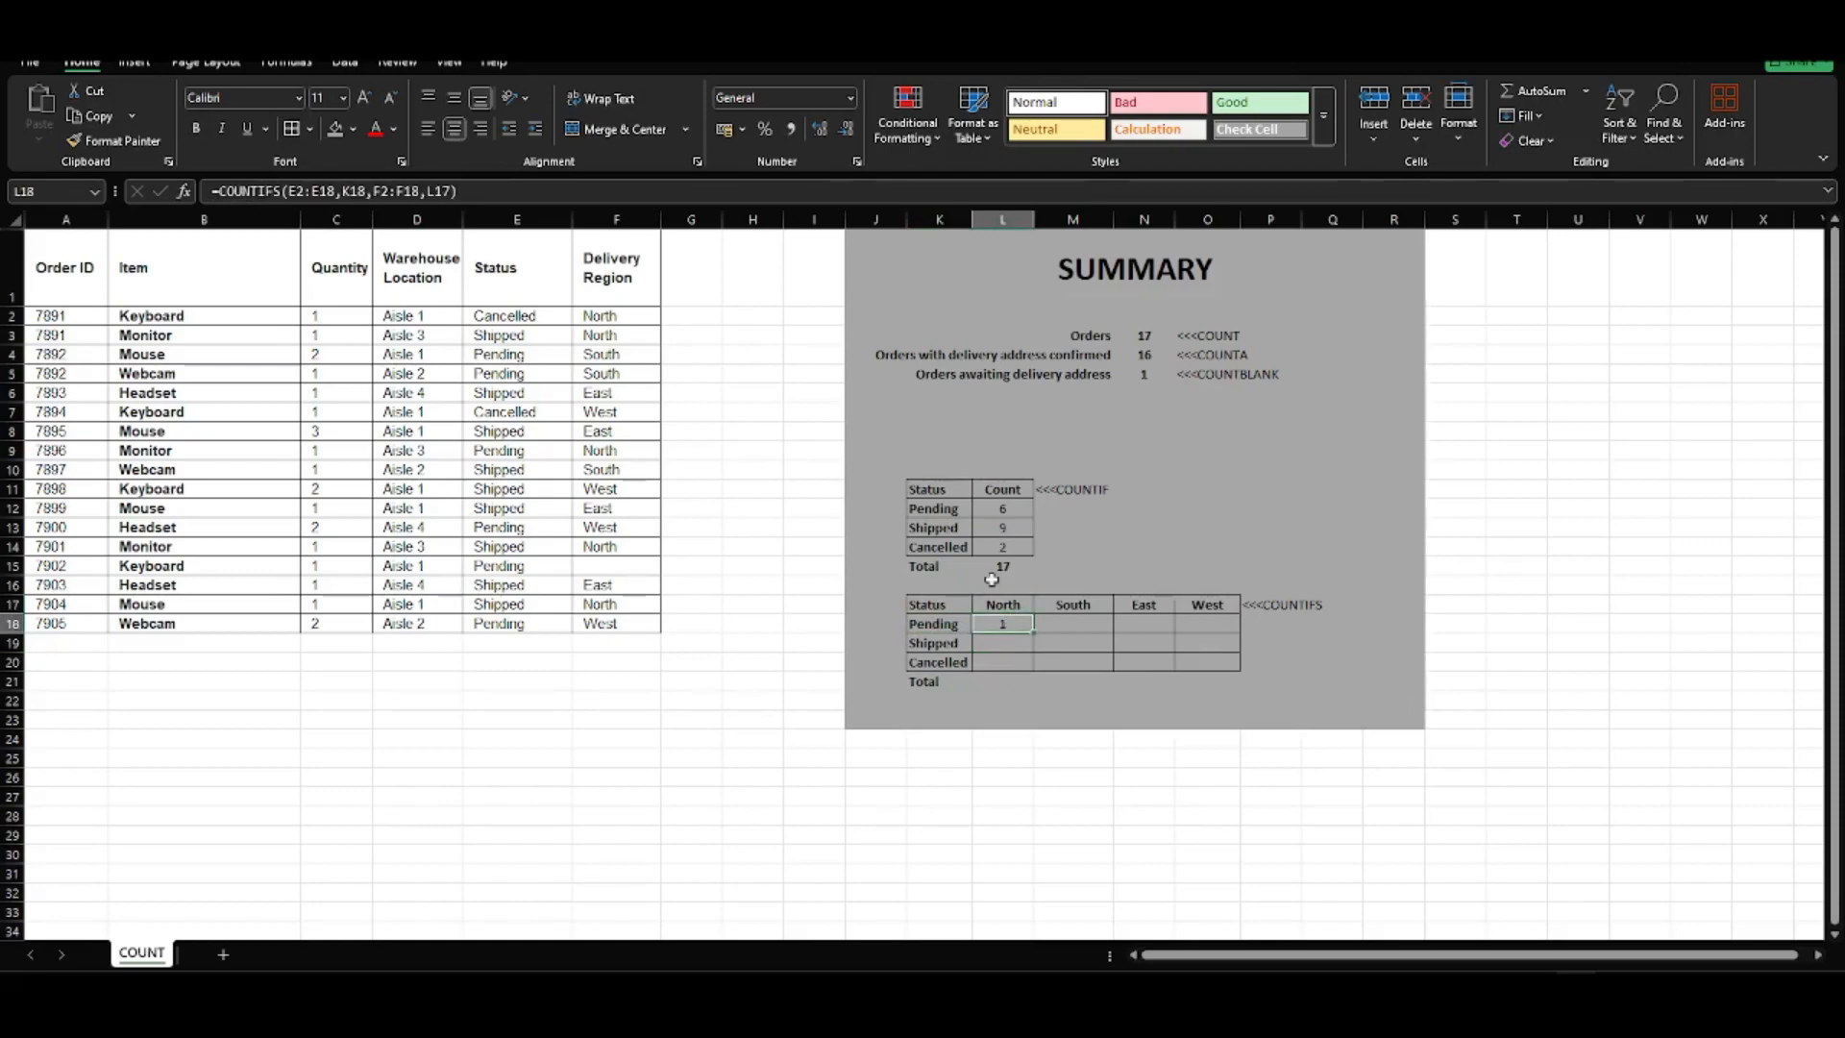
Check the Pending/North count in L18 against the North entries in the Delivery Region column and their statuses
{"action": "left_click_drag", "start_coordinate": [625, 320], "coordinate": [629, 338]}
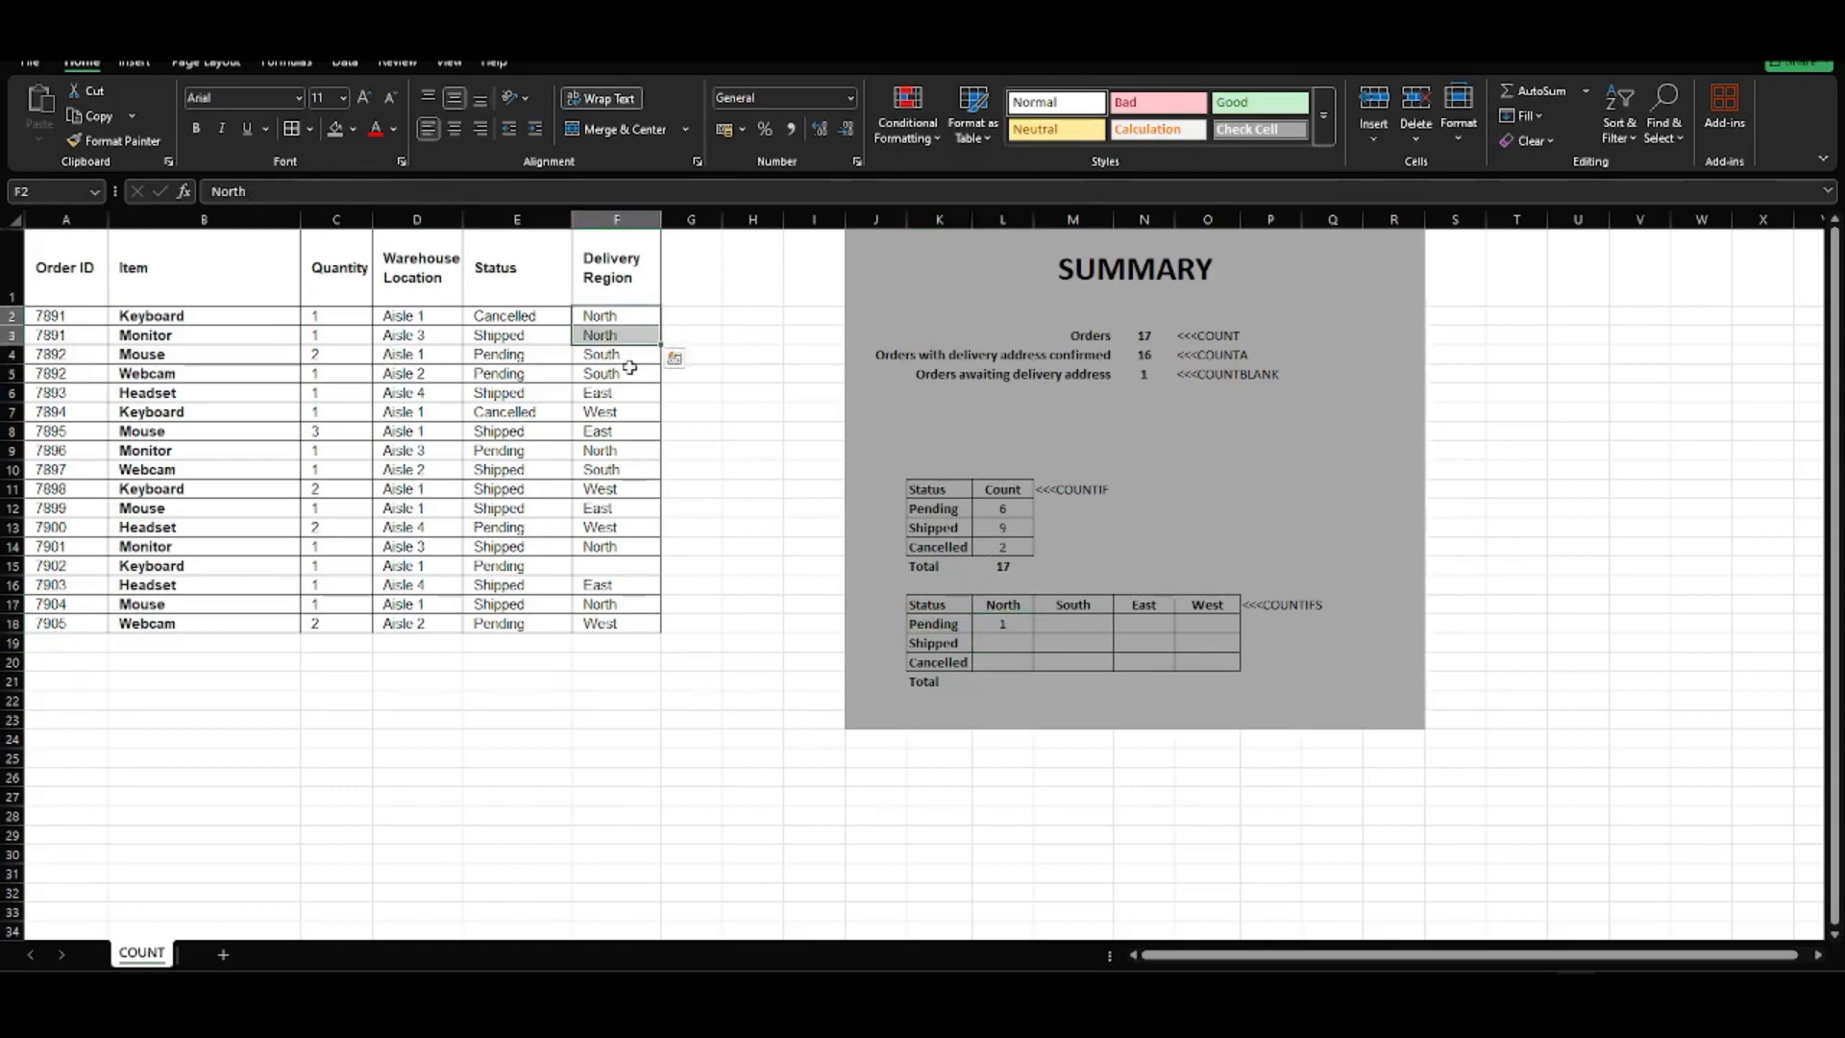
{"action": "left_click", "coordinate": [623, 456], "text": "ctrl"}
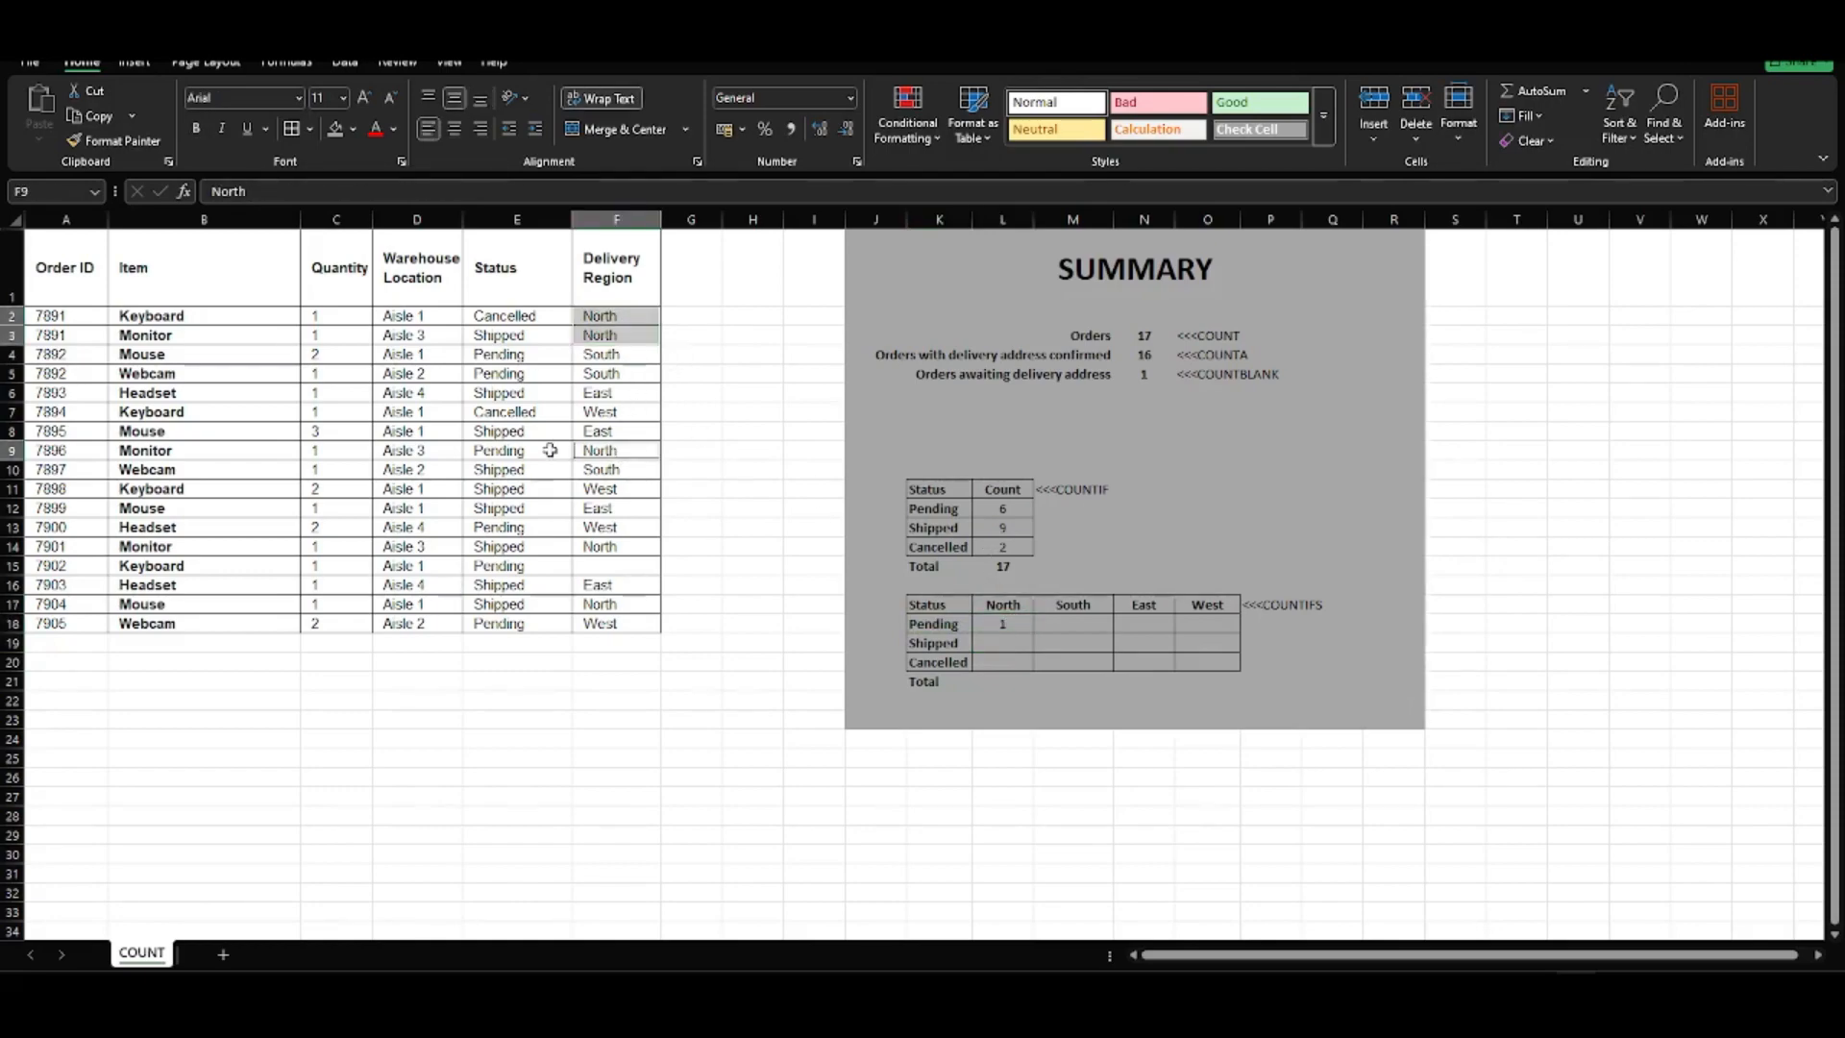
{"action": "left_click", "coordinate": [525, 450], "text": "ctrl"}
{"action": "left_click", "coordinate": [620, 546], "text": "ctrl"}
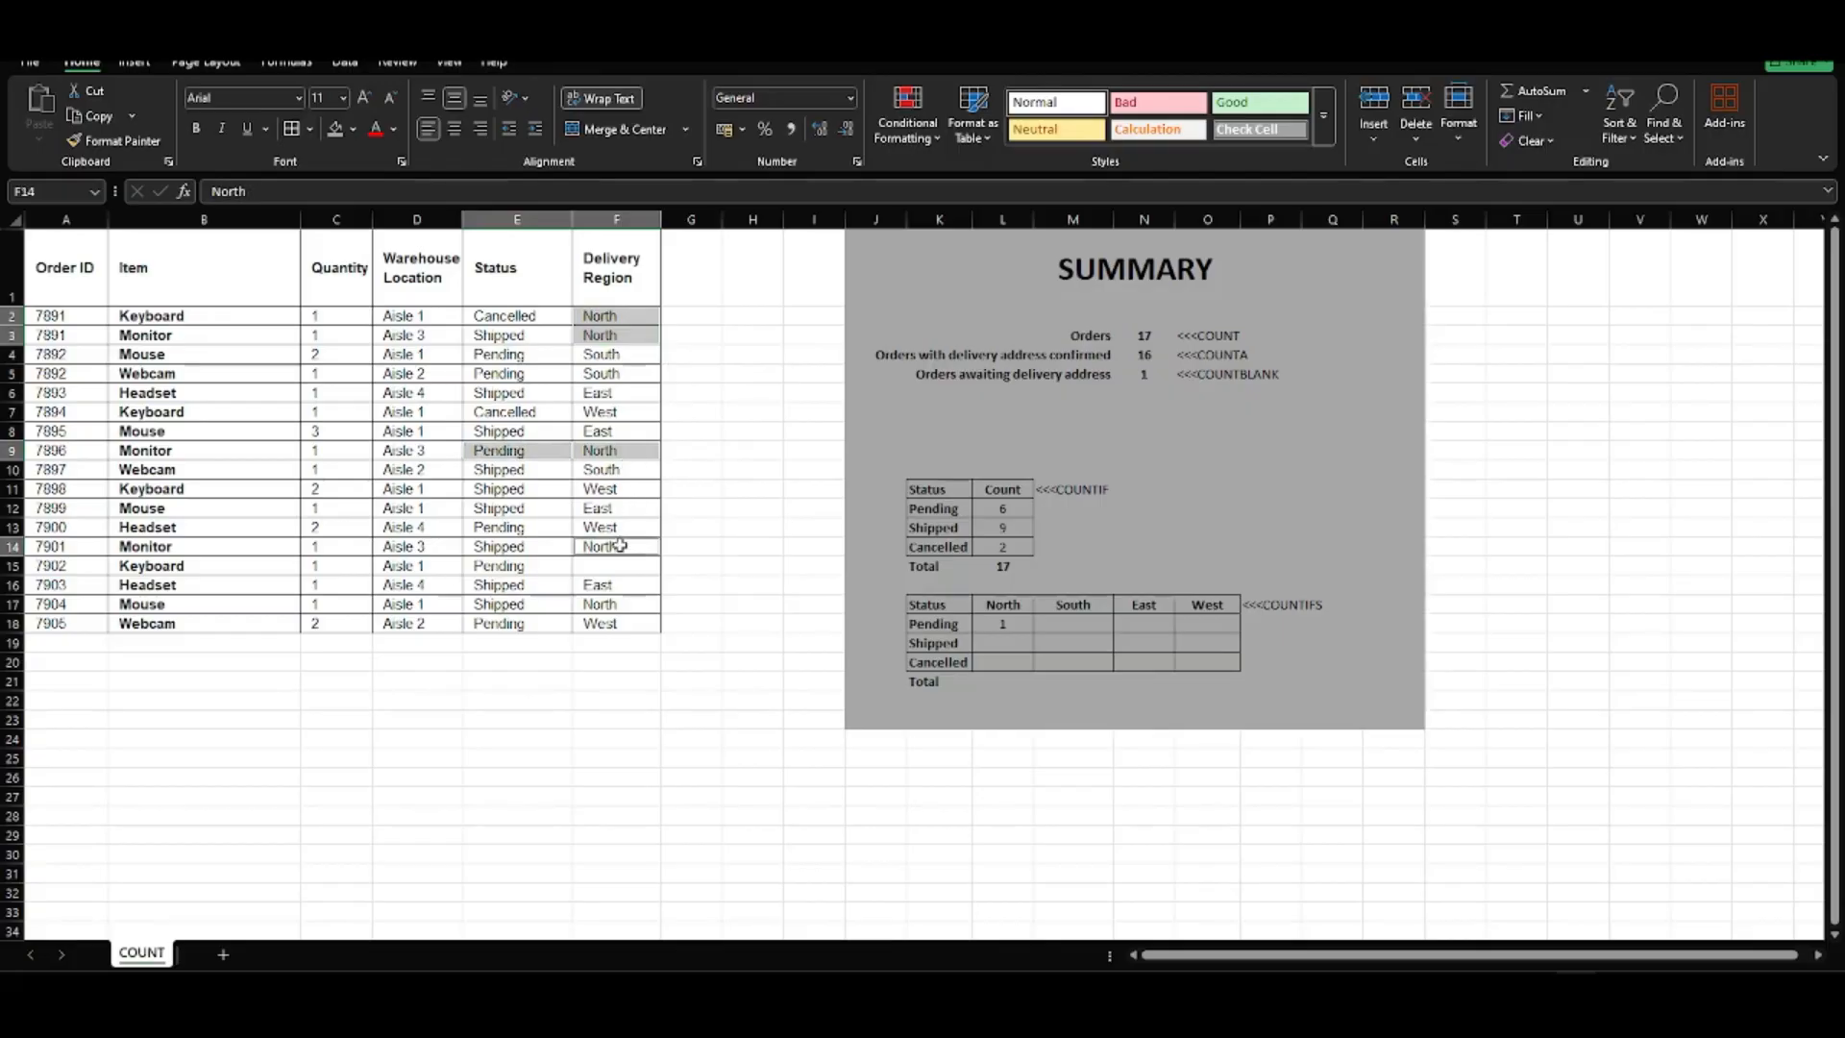
{"action": "left_click", "coordinate": [617, 603], "text": "ctrl"}
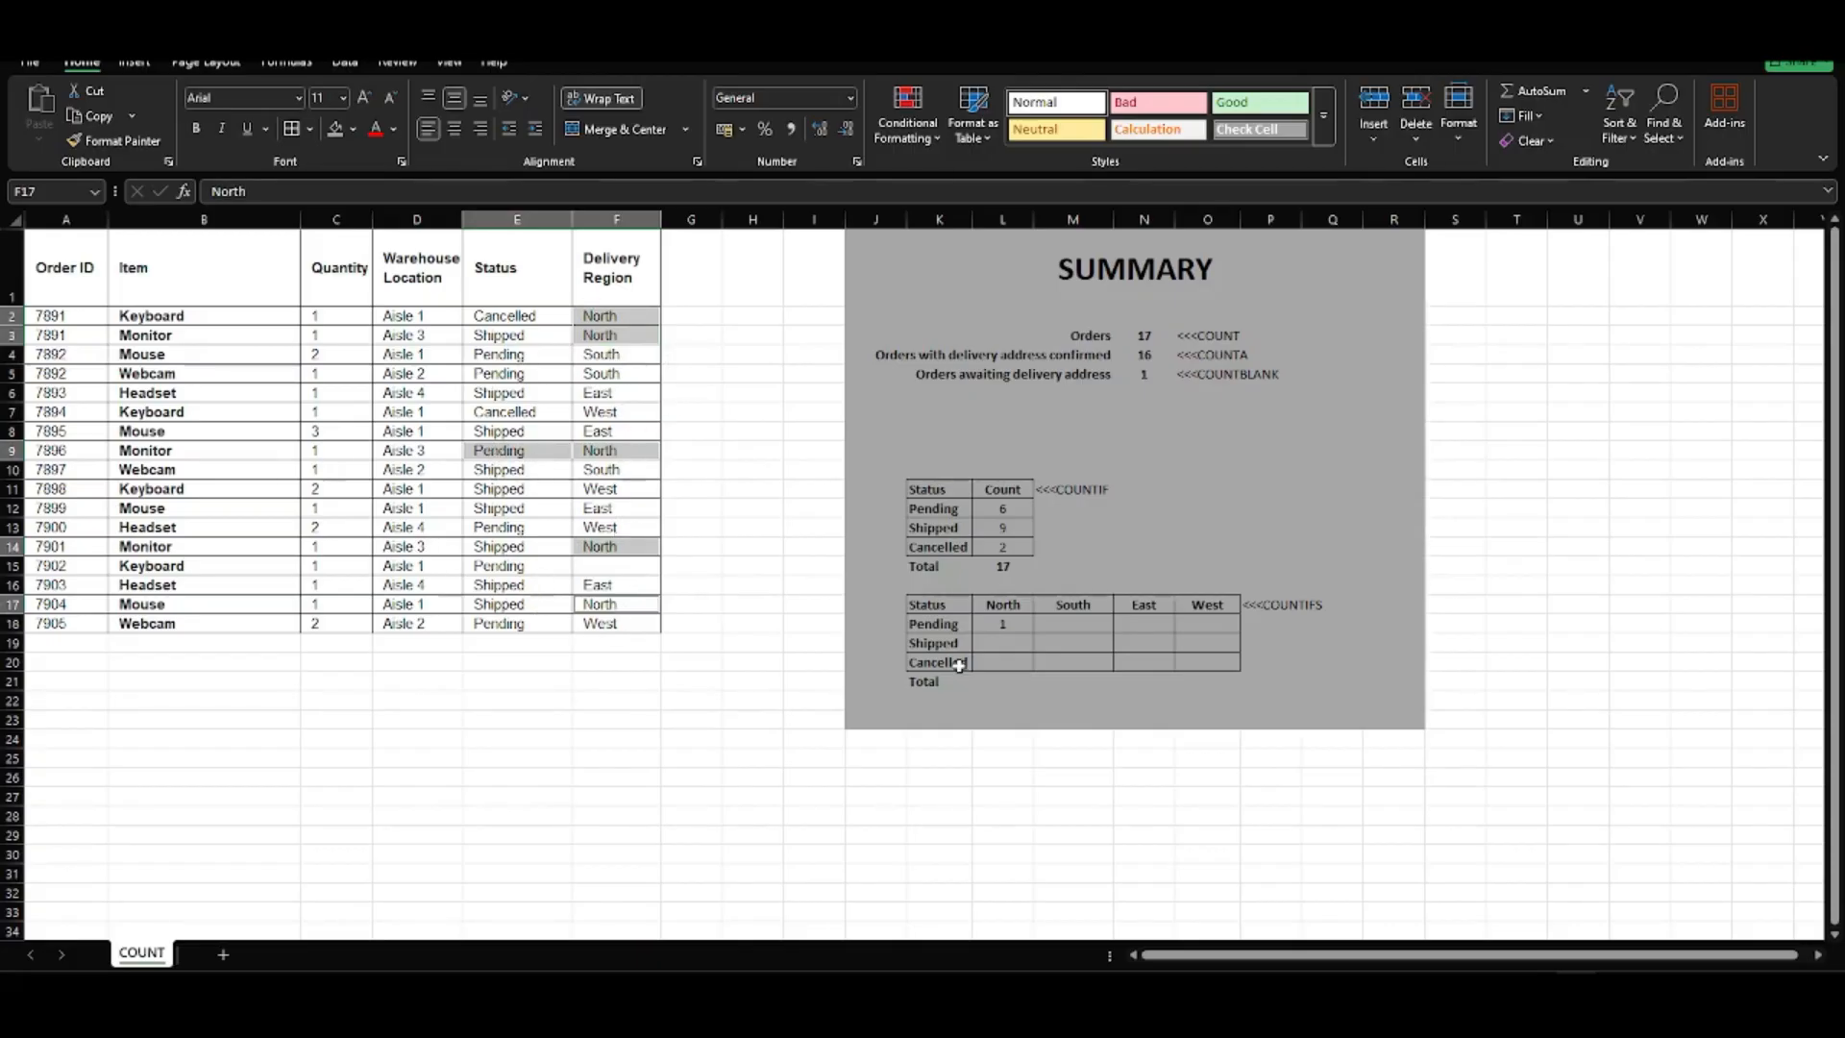
{"action": "left_click", "coordinate": [1019, 627]}
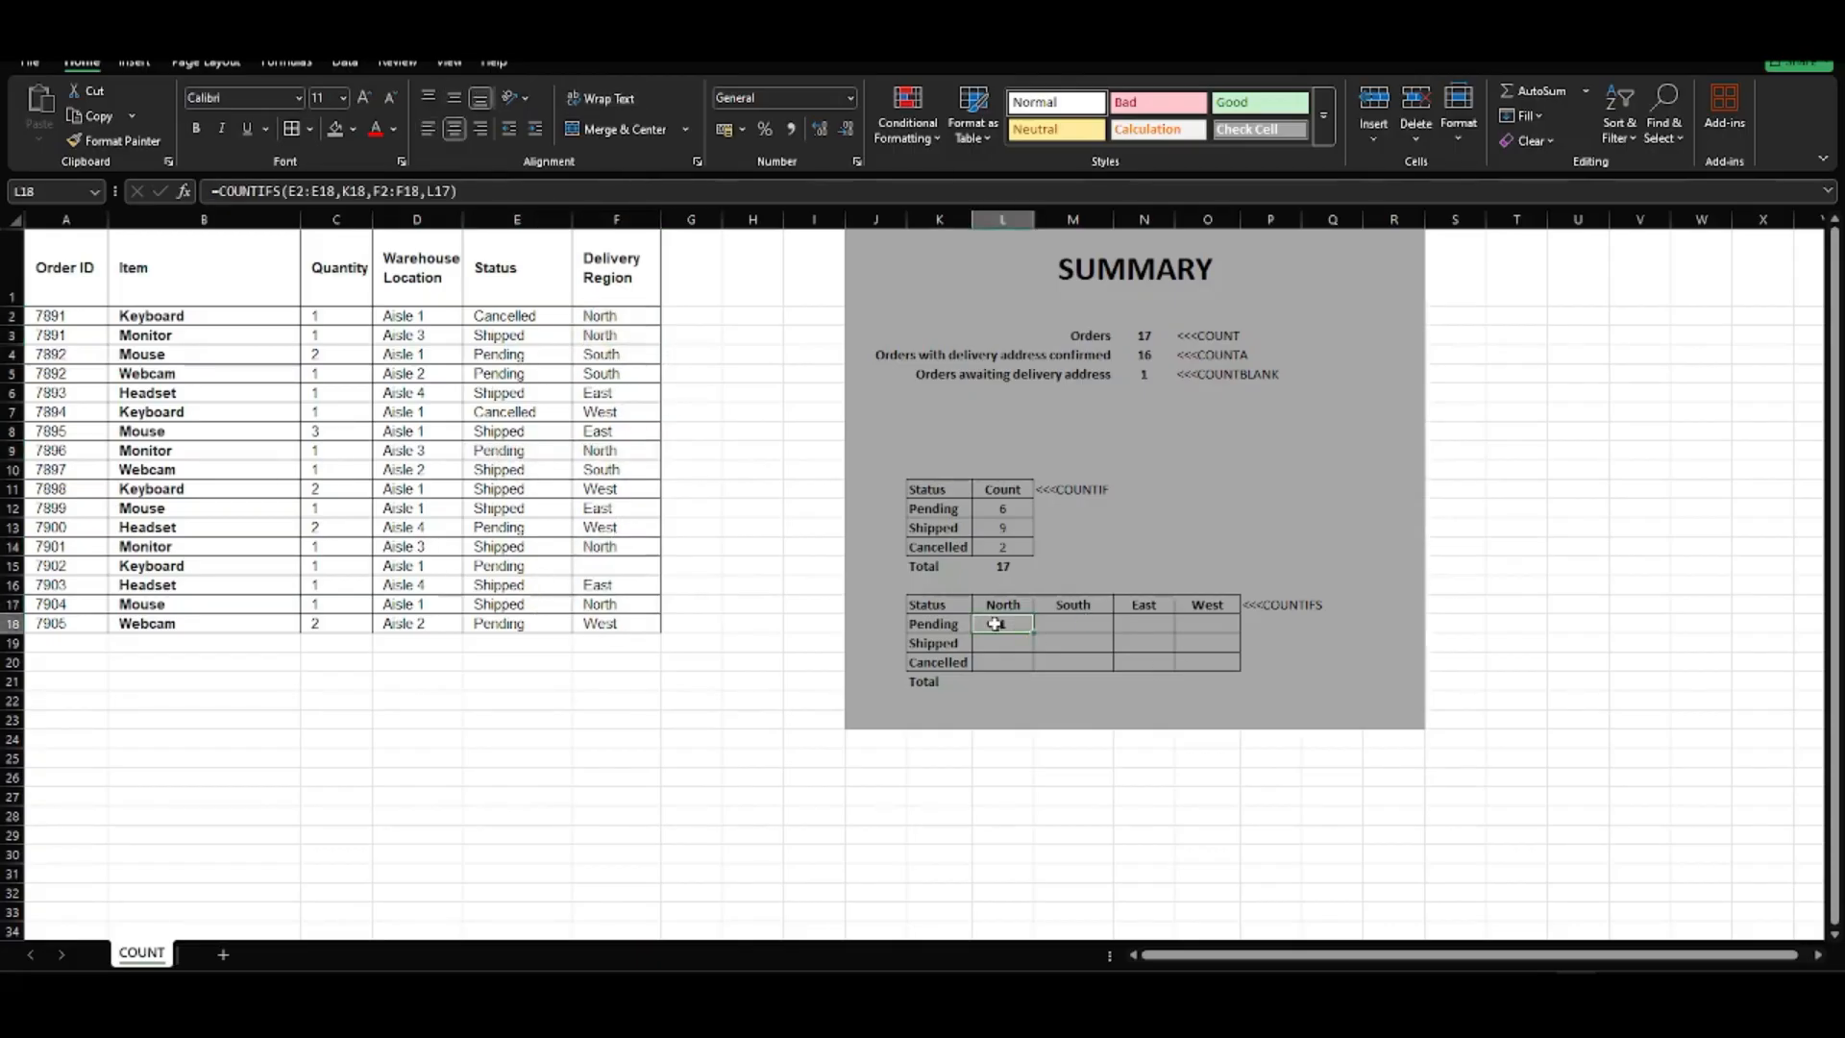
Copy L18's COUNTIFS formula into M18 for the South region and inspect its shifted references
{"action": "left_click", "coordinate": [1053, 625]}
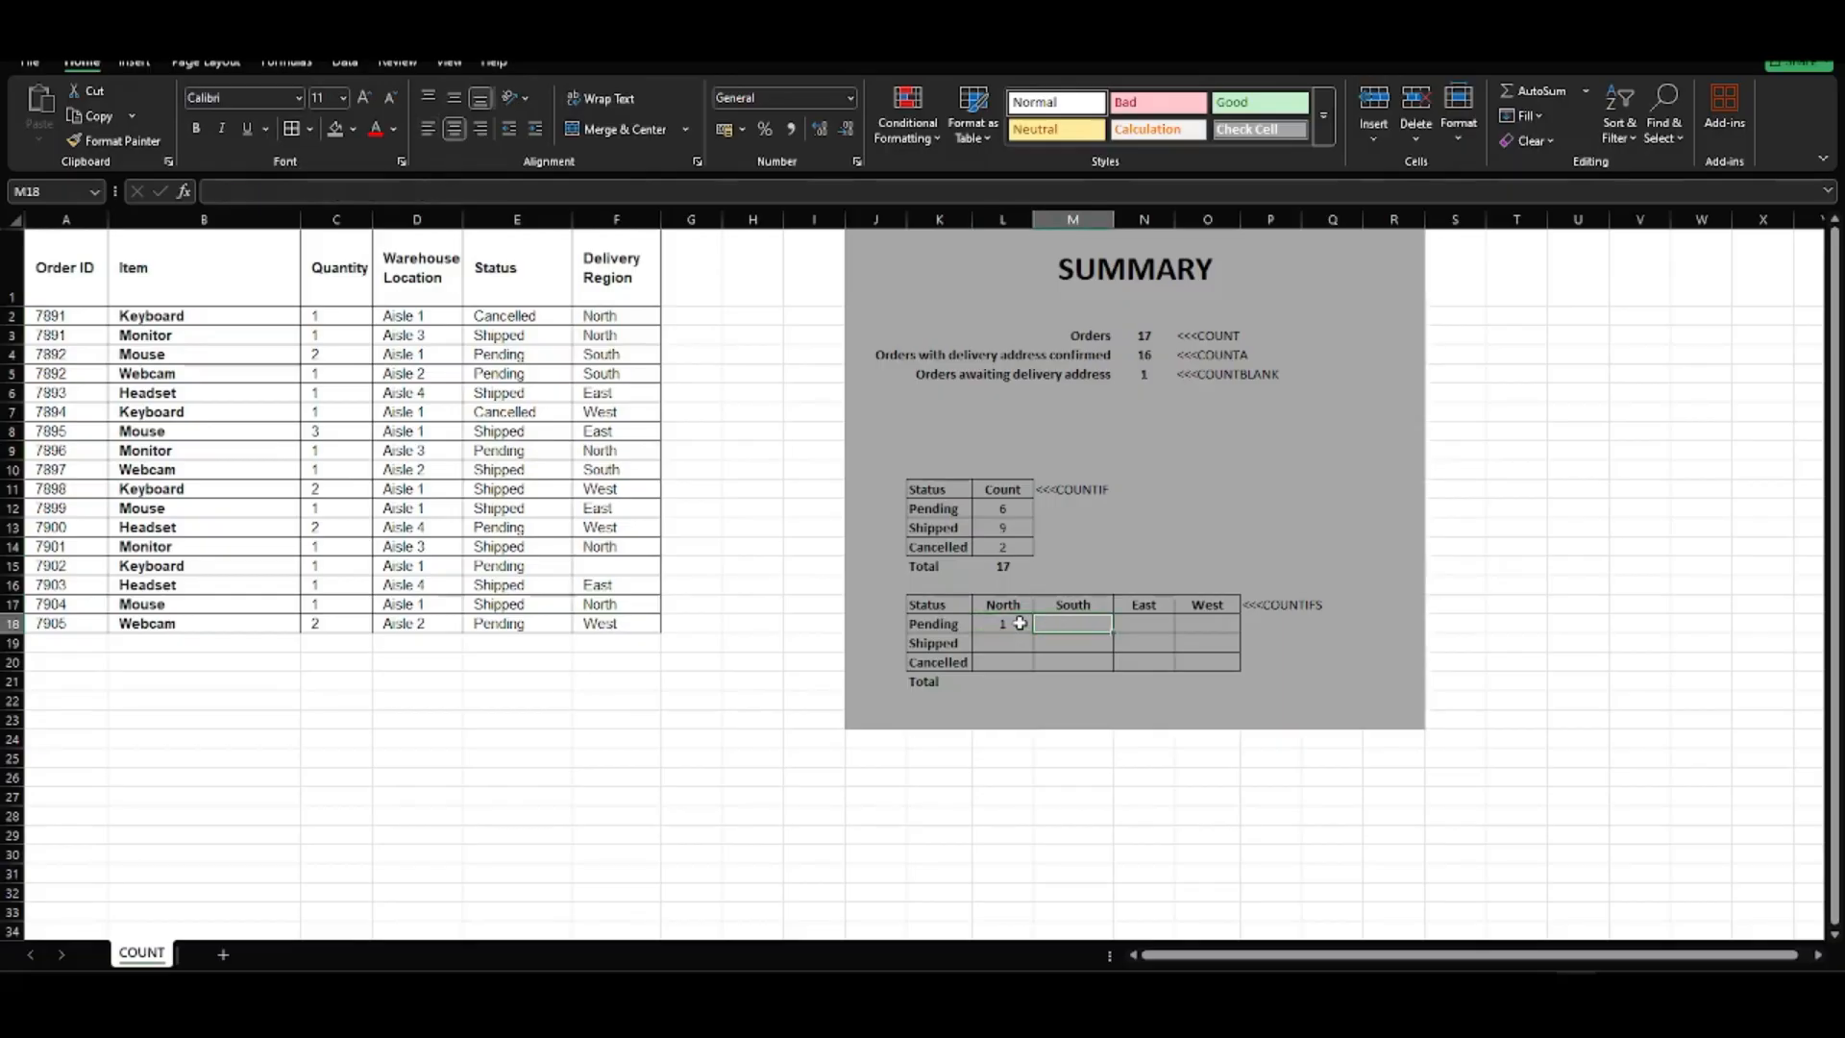
{"action": "left_click", "coordinate": [1020, 623]}
{"action": "left_click_drag", "start_coordinate": [1035, 634], "coordinate": [1085, 620]}
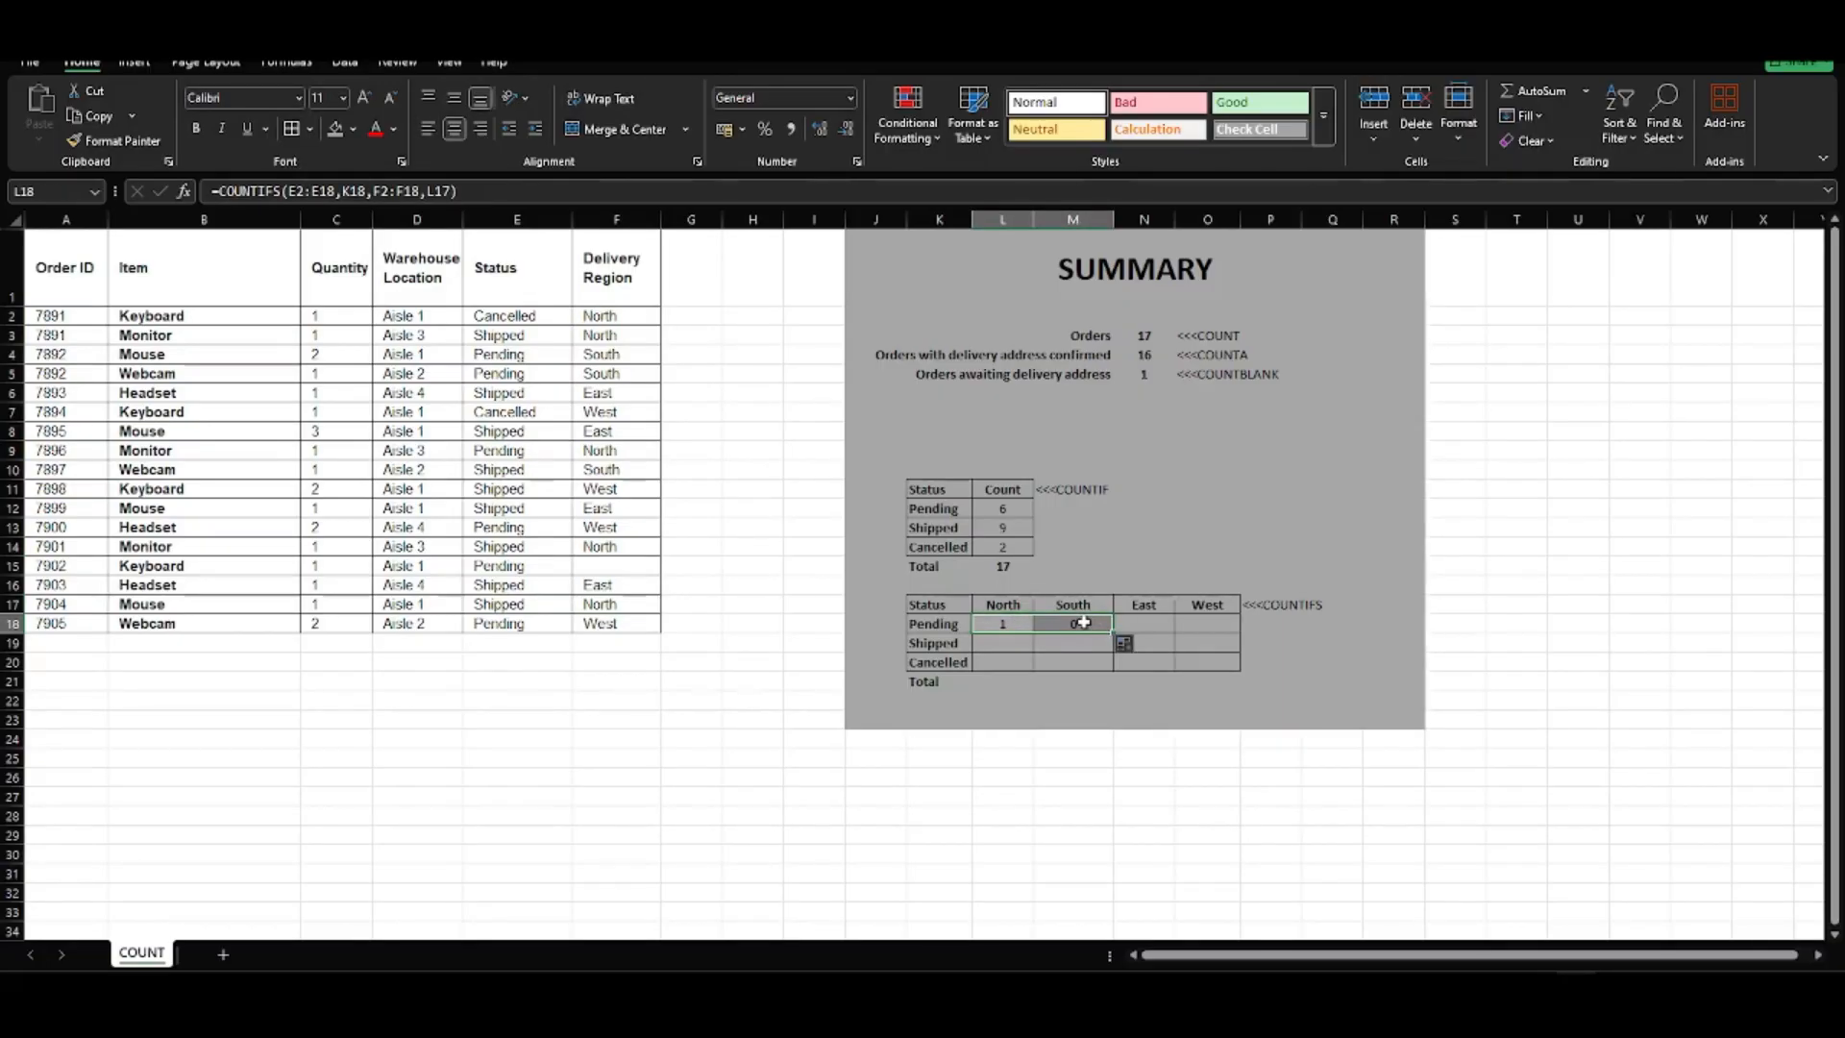
{"action": "left_click", "coordinate": [1061, 624]}
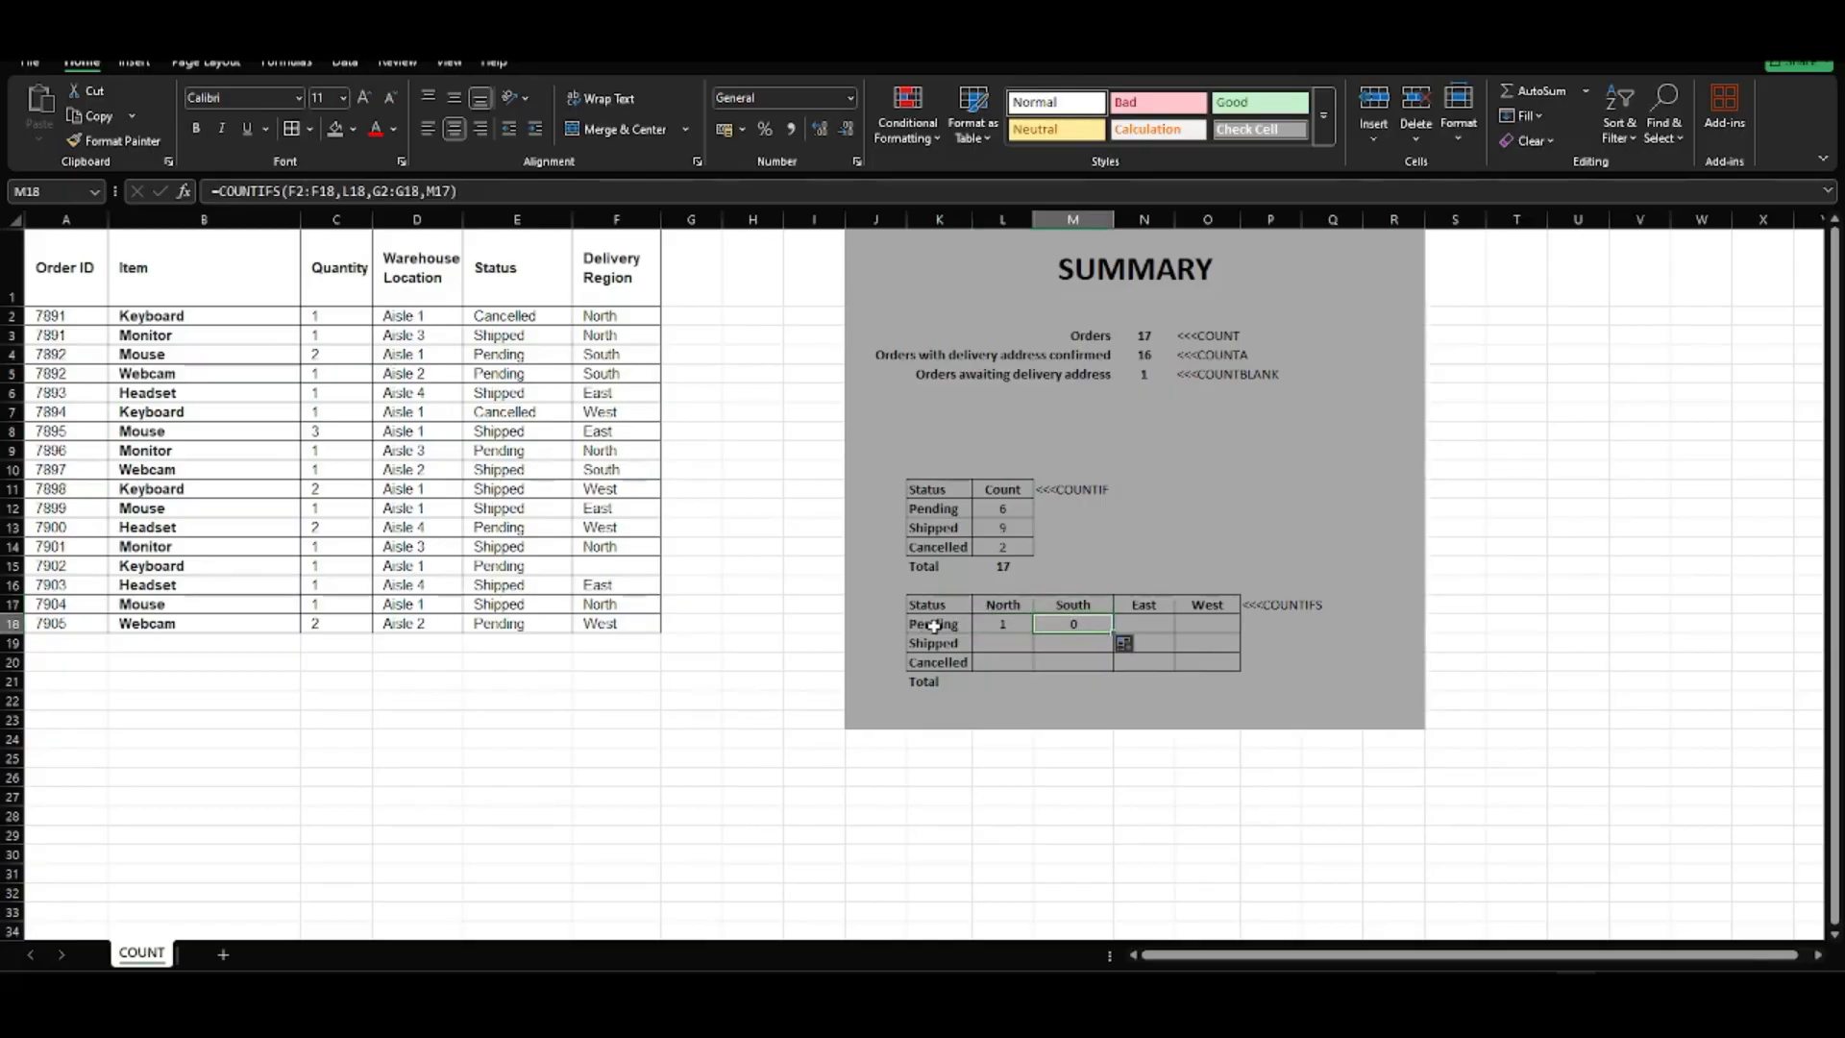
Correct M18's COUNTIFS references to Status range E2:E18, criterion K18 and Delivery Region range F2:F18, keeping M17 as the region criterion
{"action": "double_click", "coordinate": [1064, 624]}
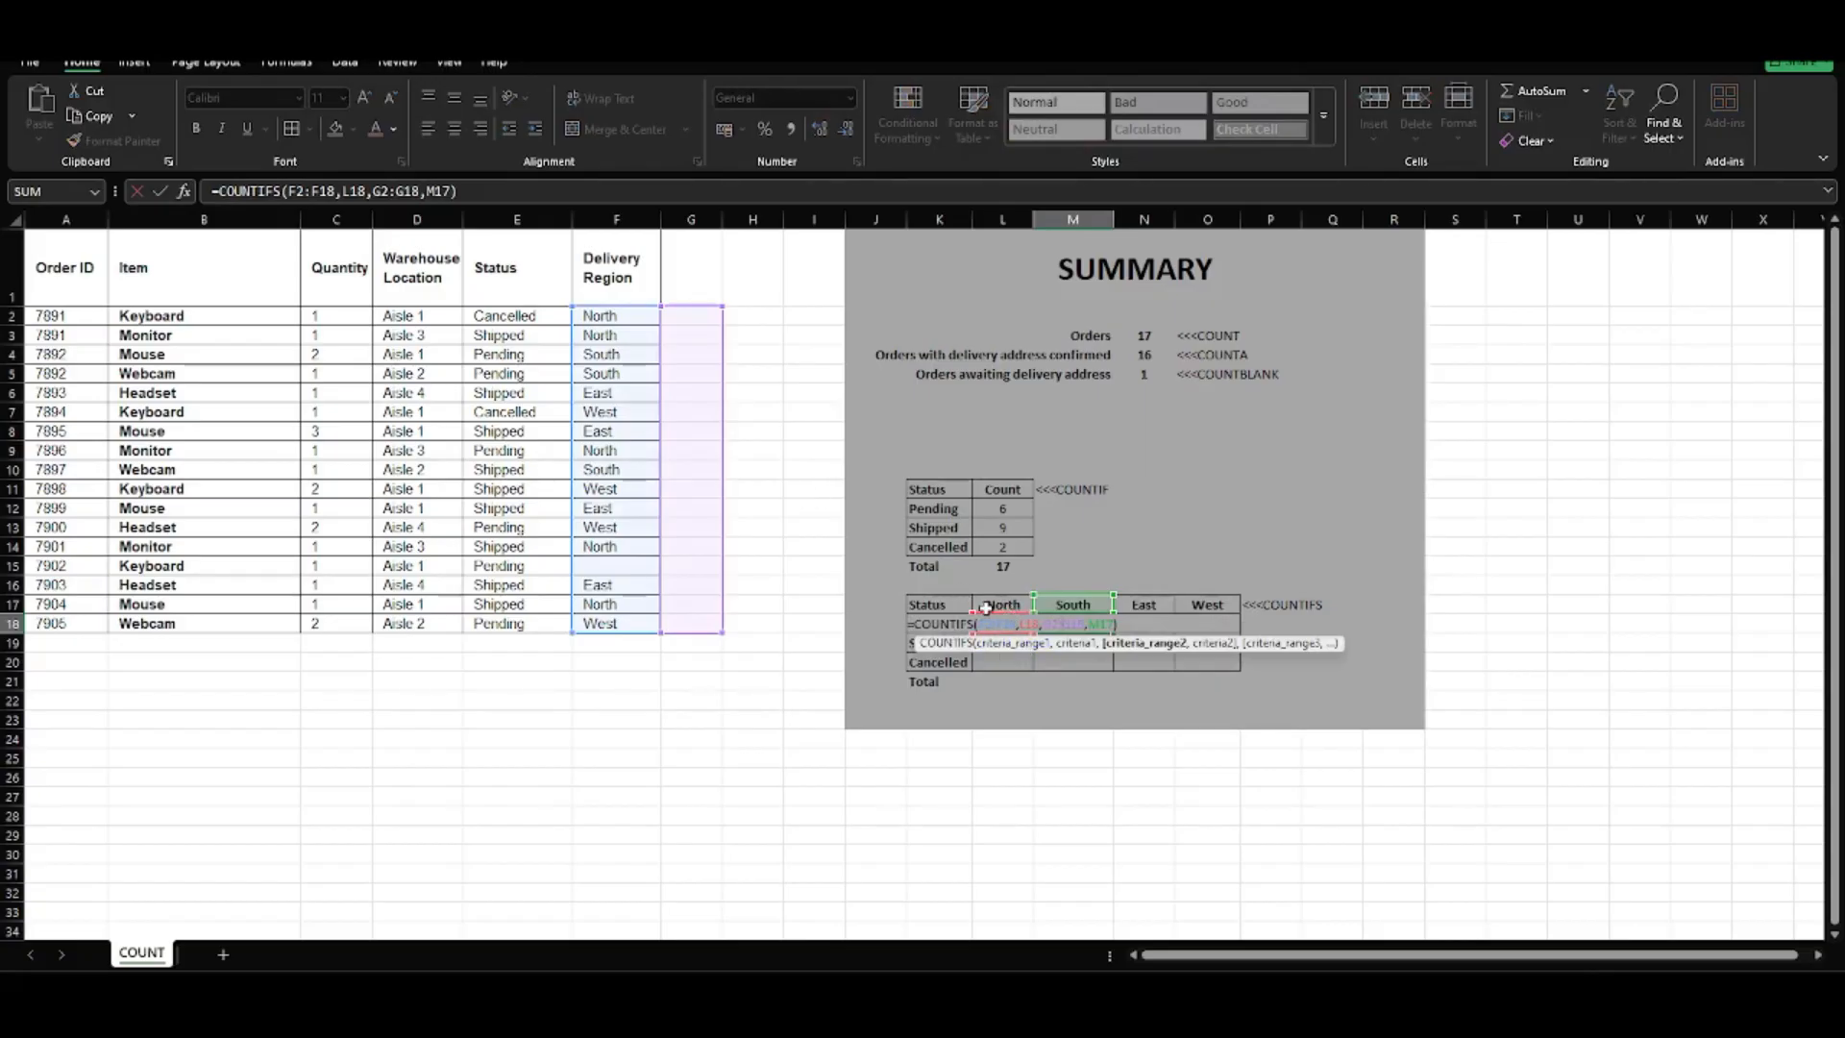
{"action": "left_click_drag", "start_coordinate": [986, 608], "coordinate": [958, 622]}
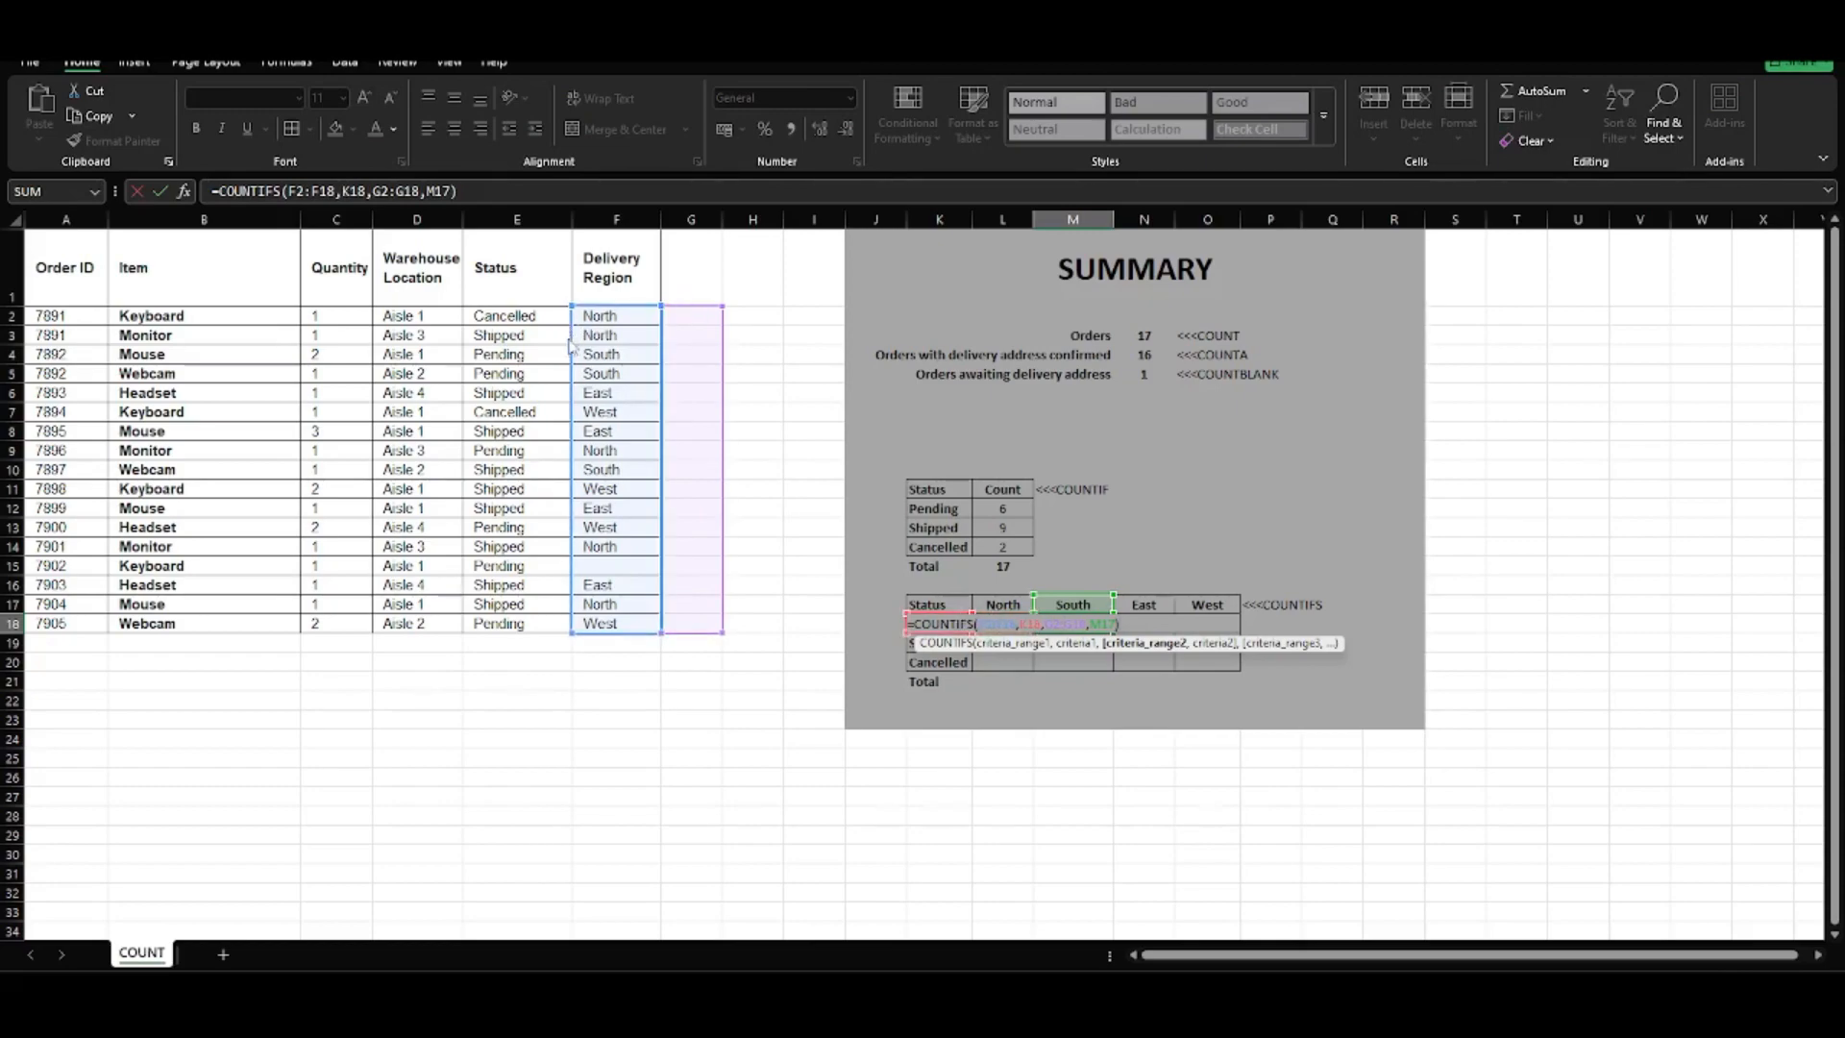
{"action": "left_click_drag", "start_coordinate": [571, 346], "coordinate": [524, 348]}
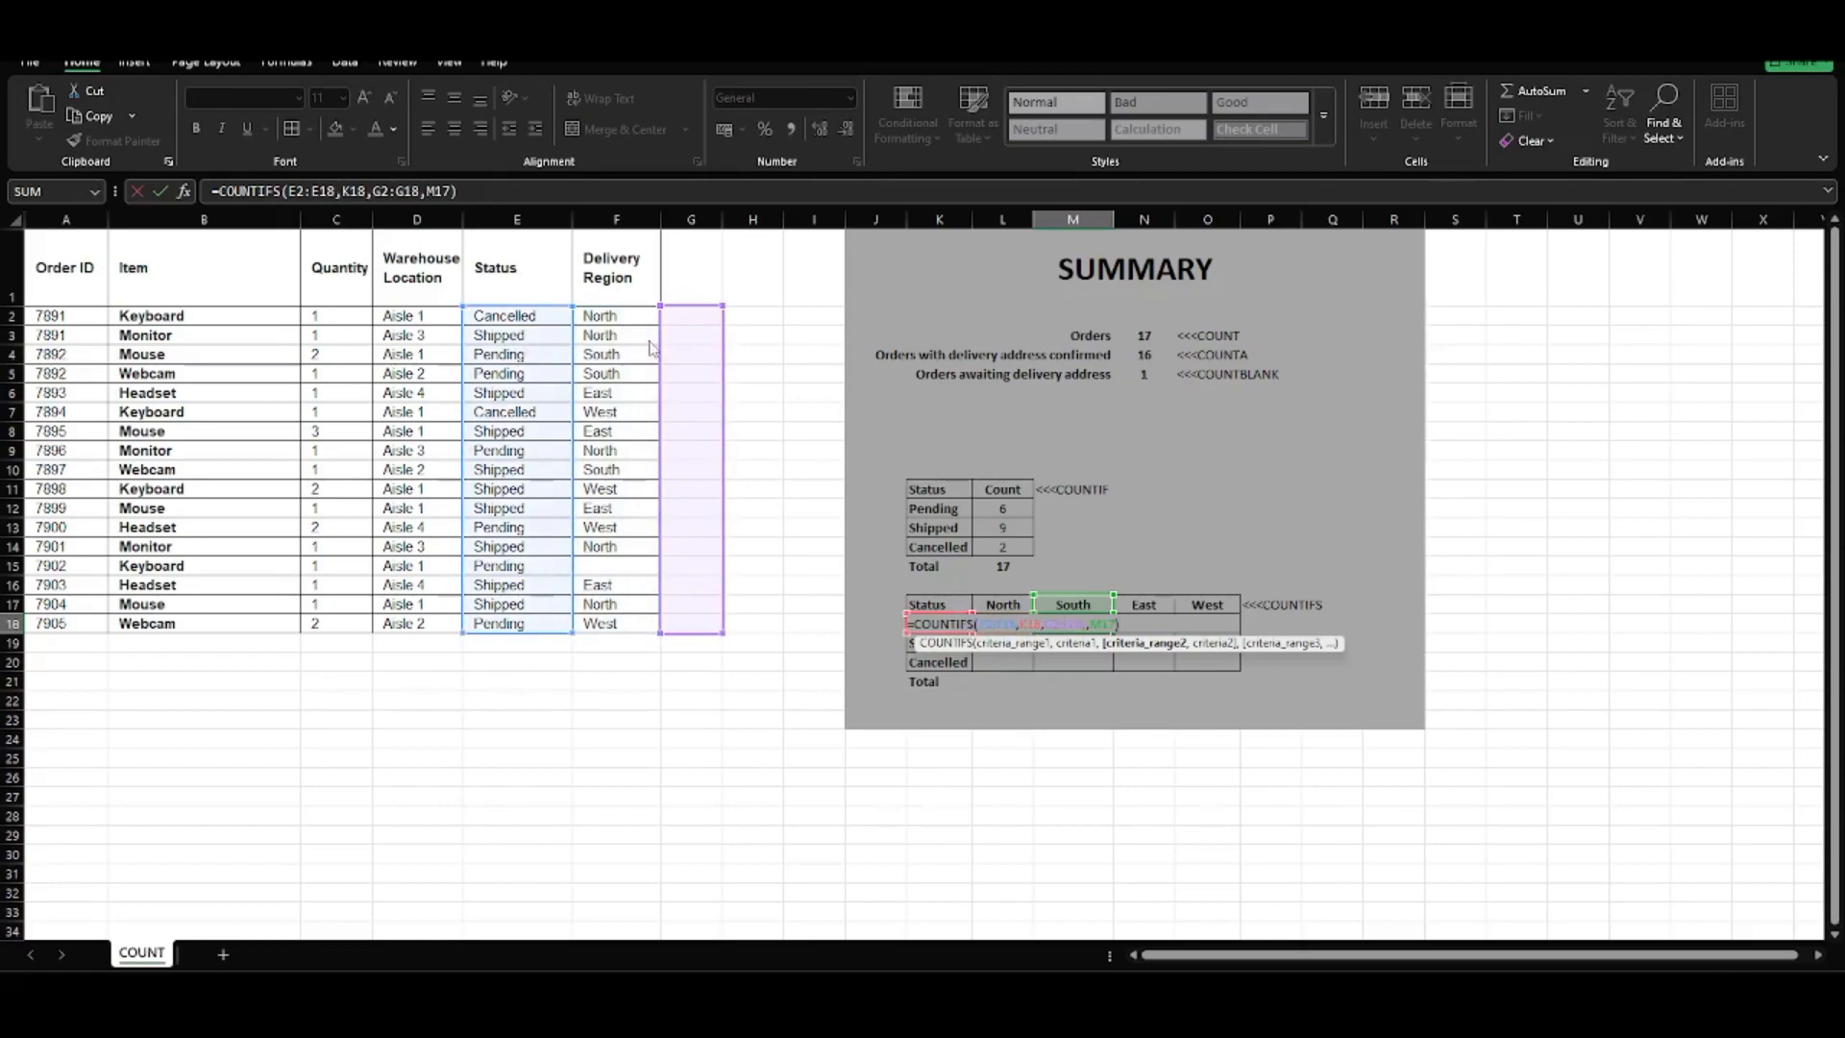
{"action": "left_click_drag", "start_coordinate": [650, 348], "coordinate": [638, 346]}
{"action": "key", "text": "Return"}
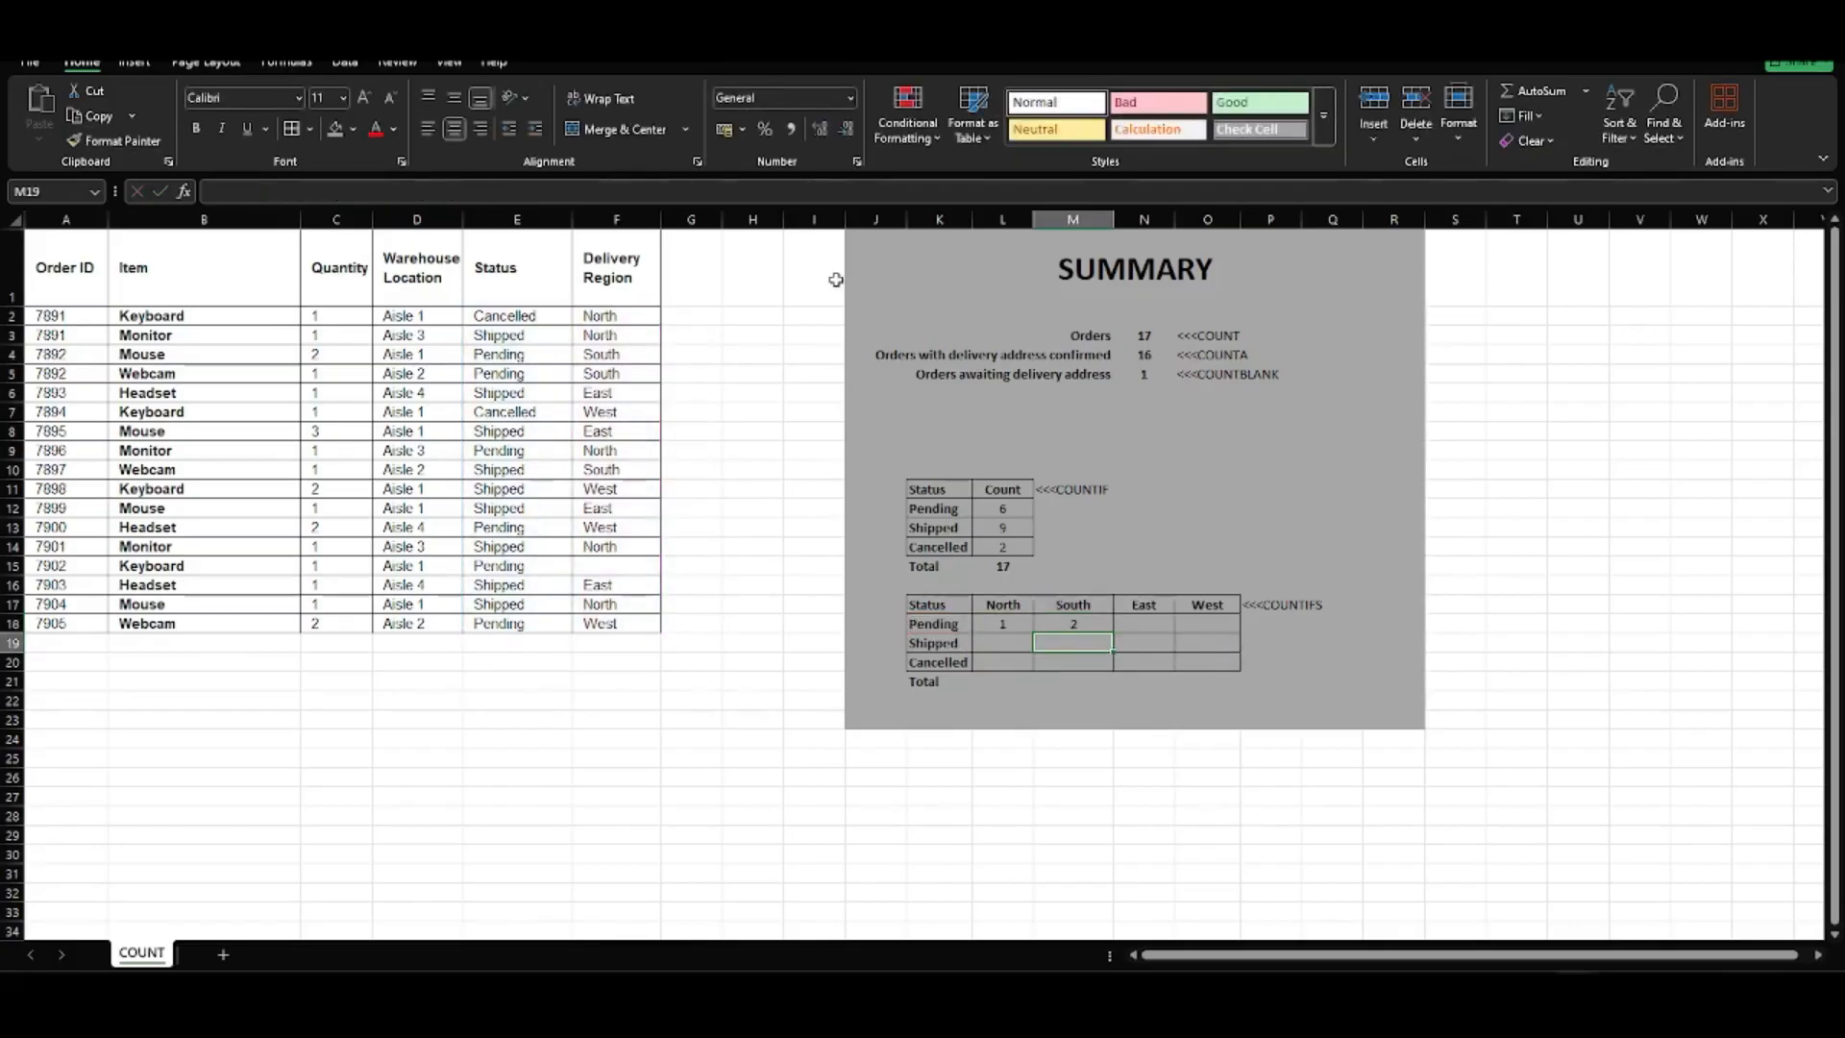
Check M18's count against the South entries in the Delivery Region column and their Pending statuses
{"action": "left_click", "coordinate": [1068, 624]}
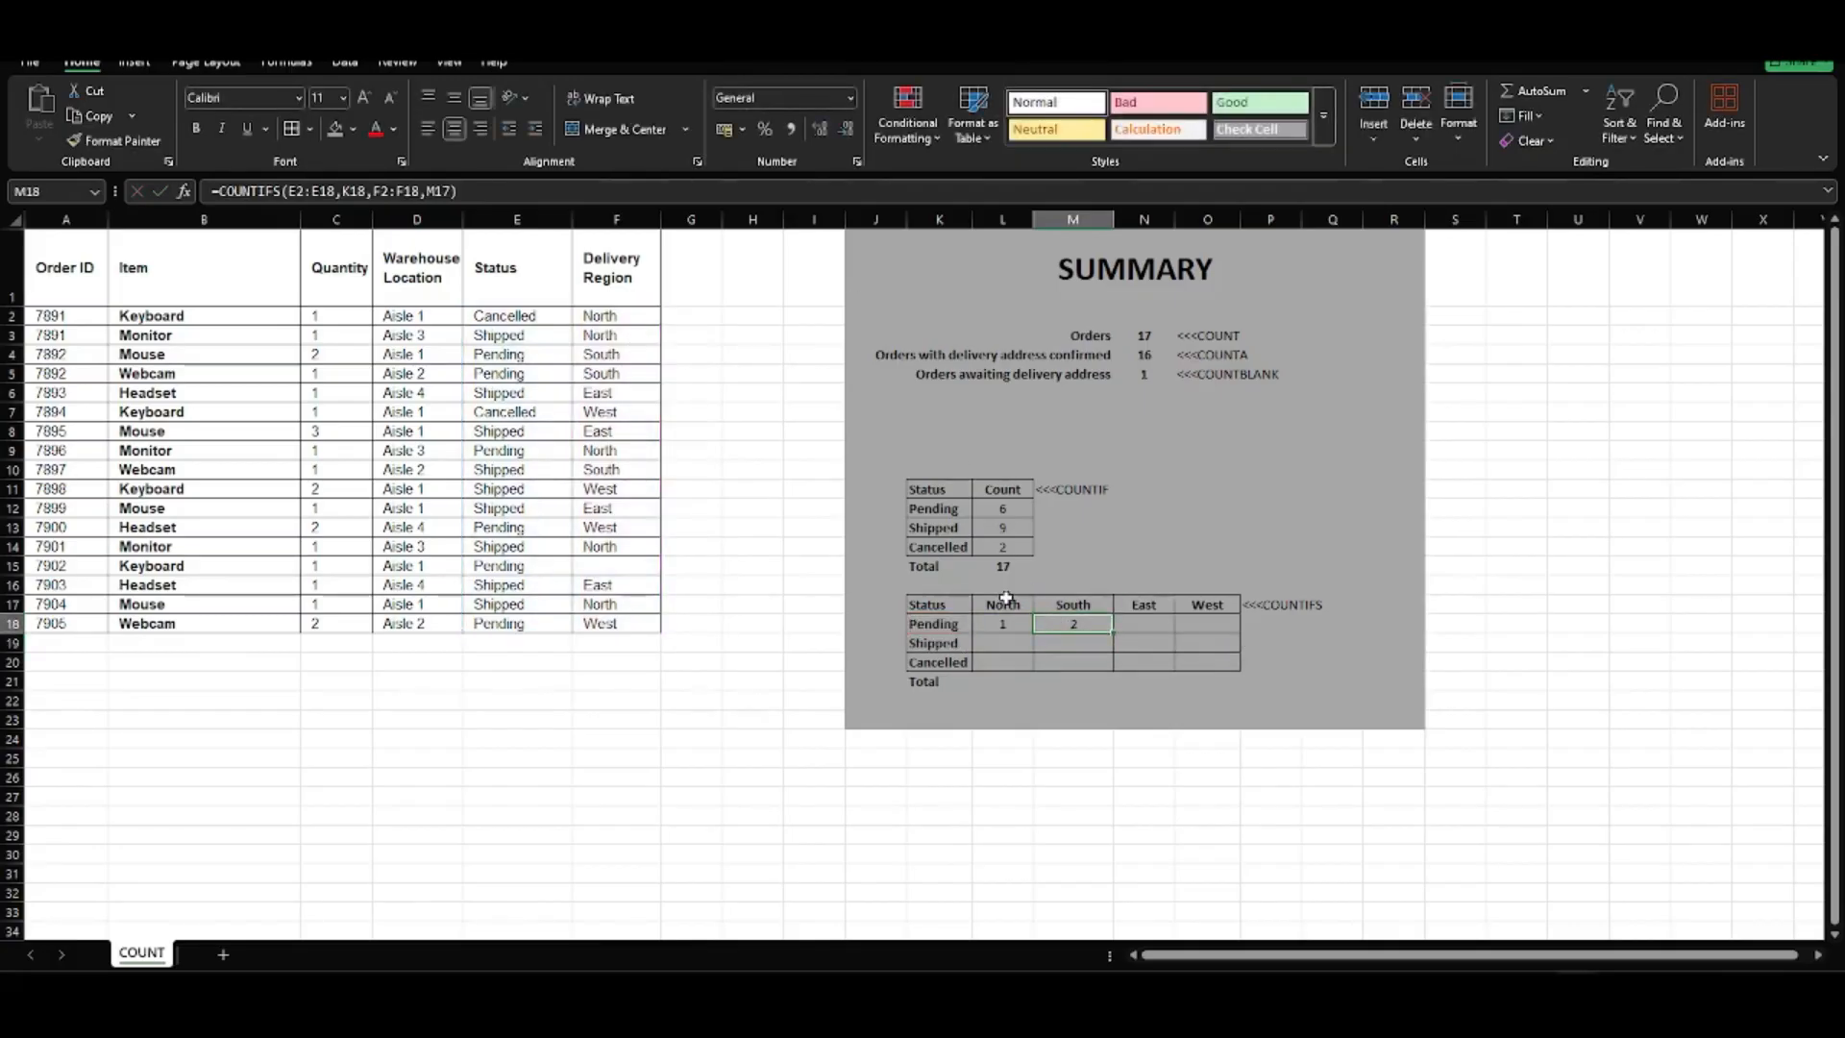
{"action": "left_click", "coordinate": [611, 358]}
{"action": "left_click_drag", "start_coordinate": [611, 358], "coordinate": [611, 375]}
{"action": "left_click", "coordinate": [612, 470], "text": "ctrl"}
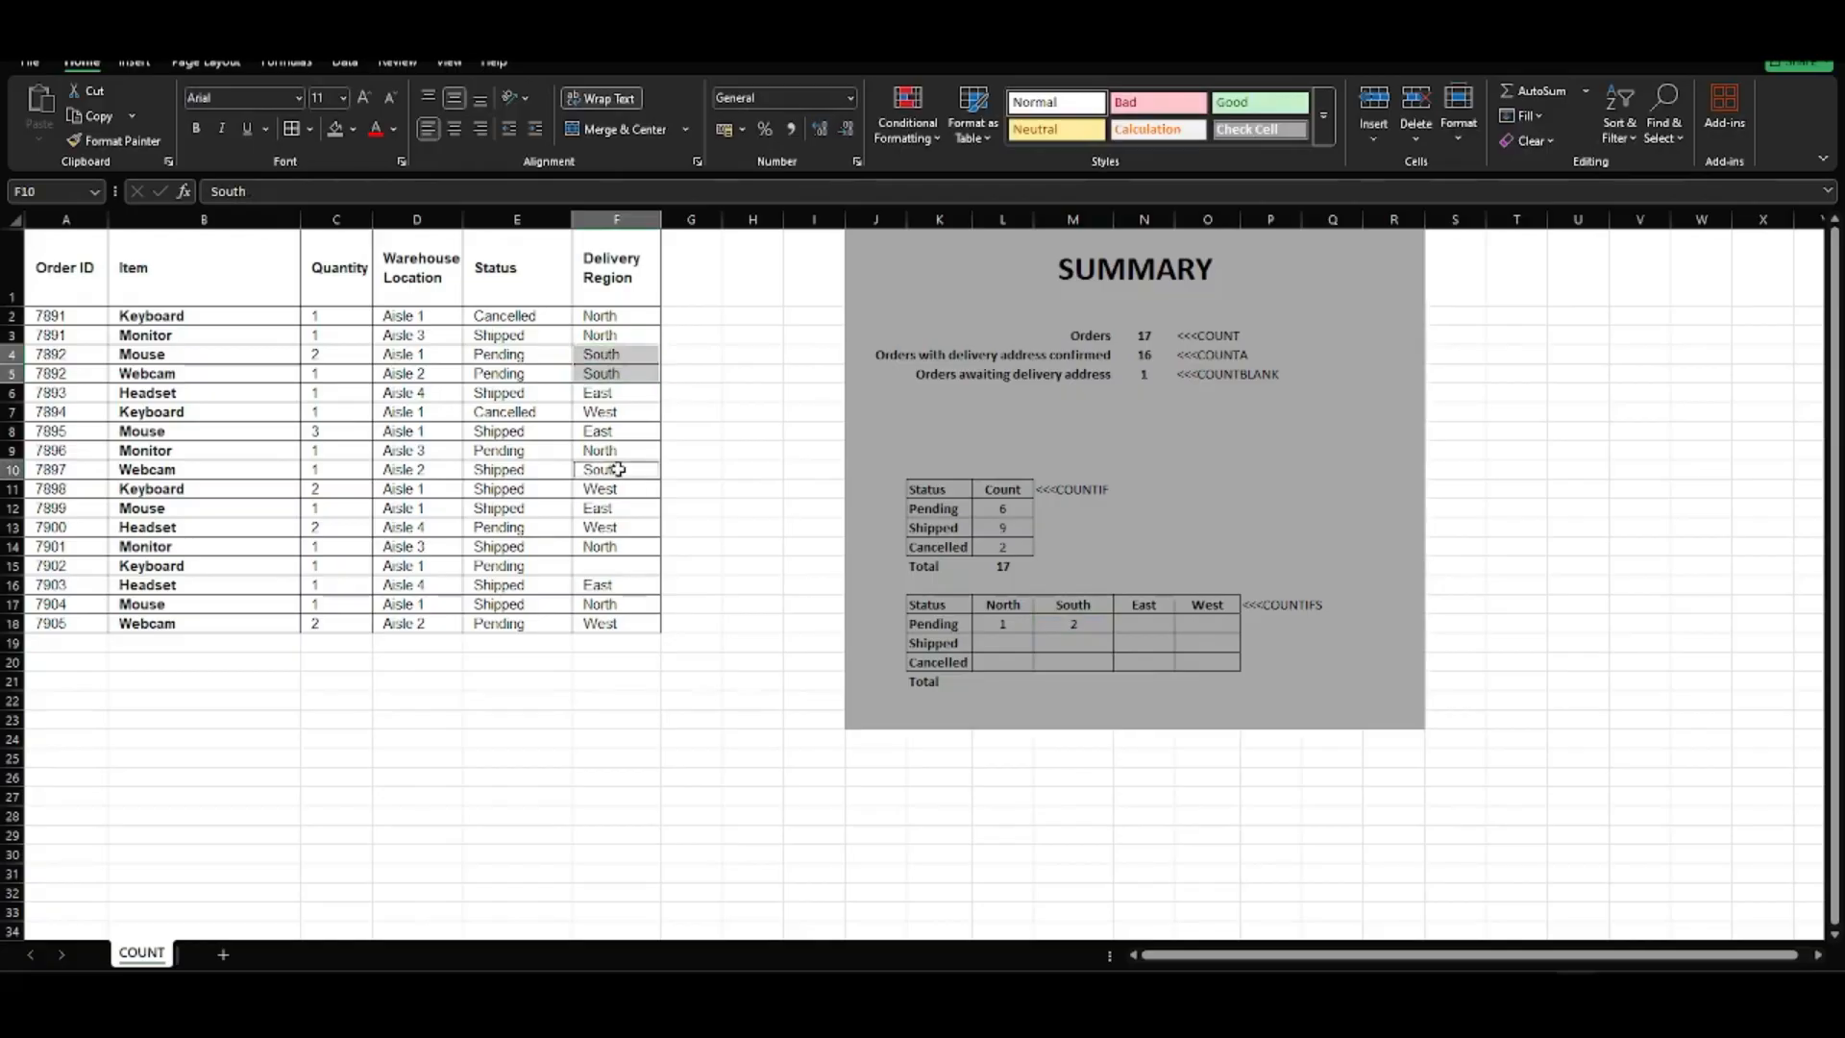
{"action": "left_click_drag", "start_coordinate": [524, 355], "coordinate": [523, 374]}
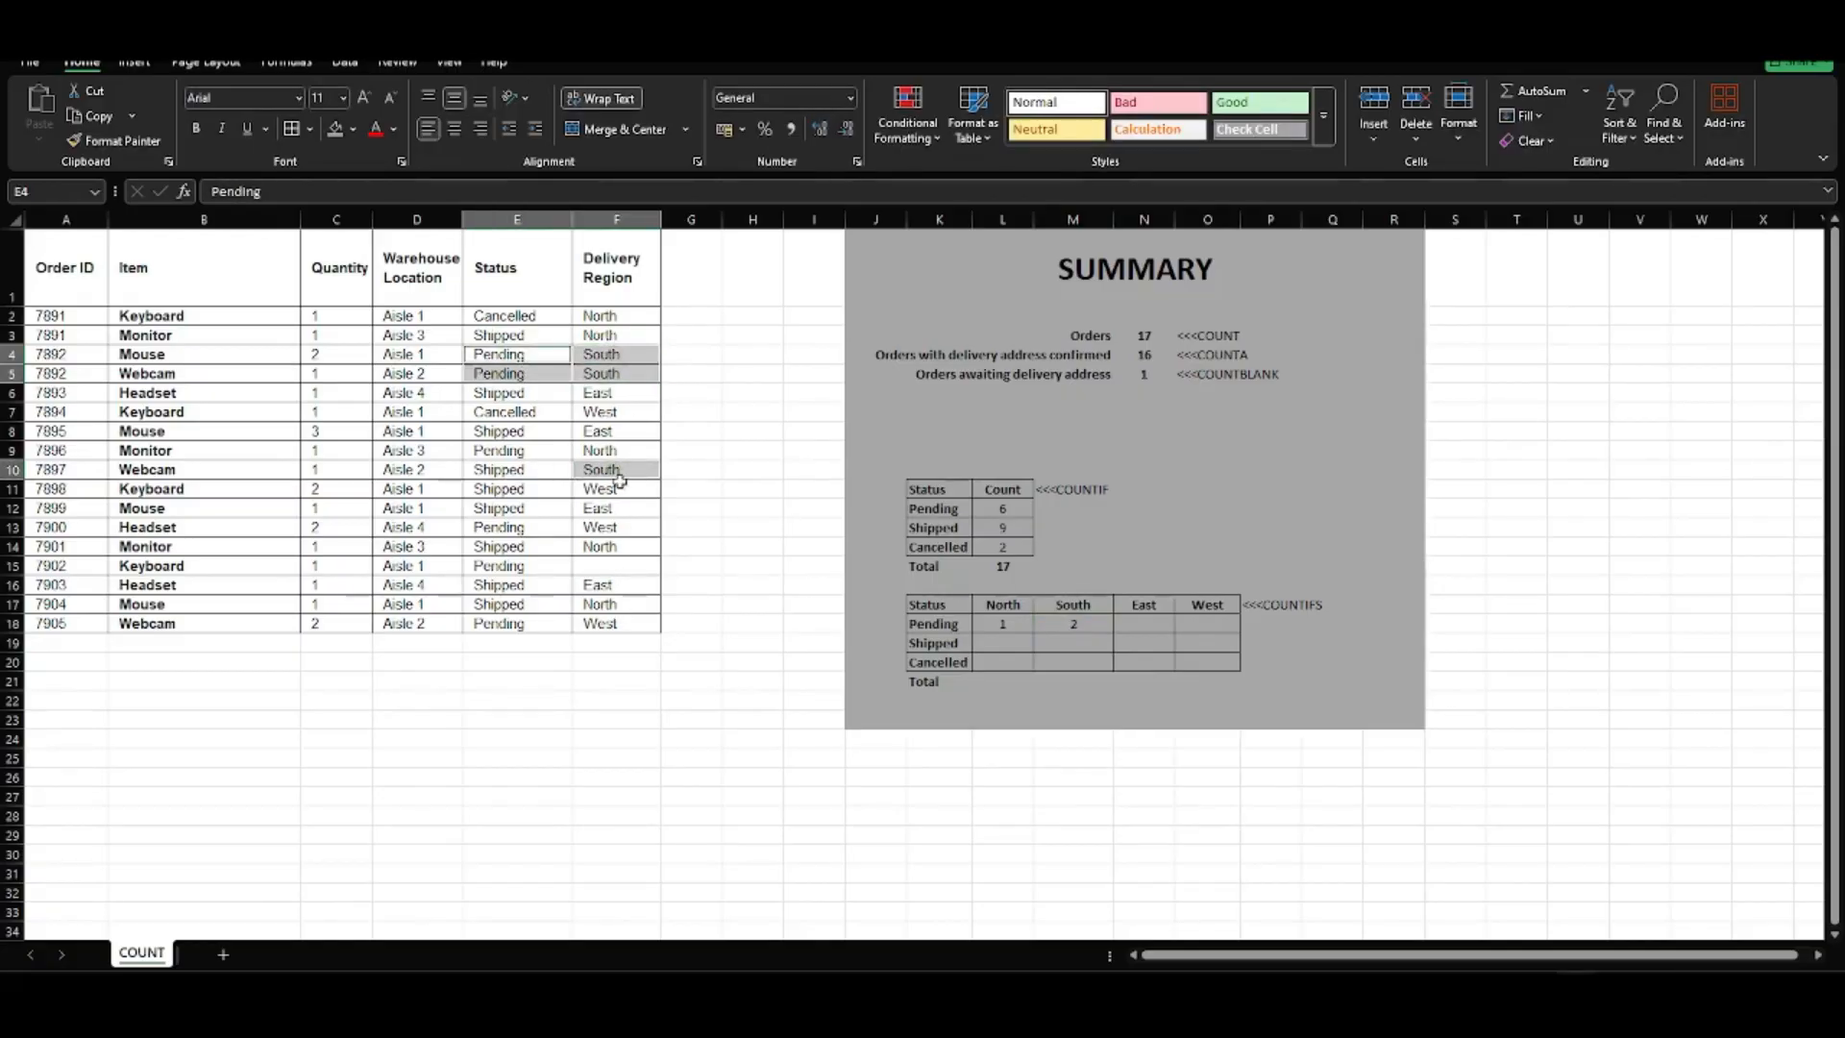
Fill M18's COUNTIFS formula into N18:O18 and correct its references to E2:E18, K18 and F2:F18 for East and West
{"action": "left_click", "coordinate": [1143, 623]}
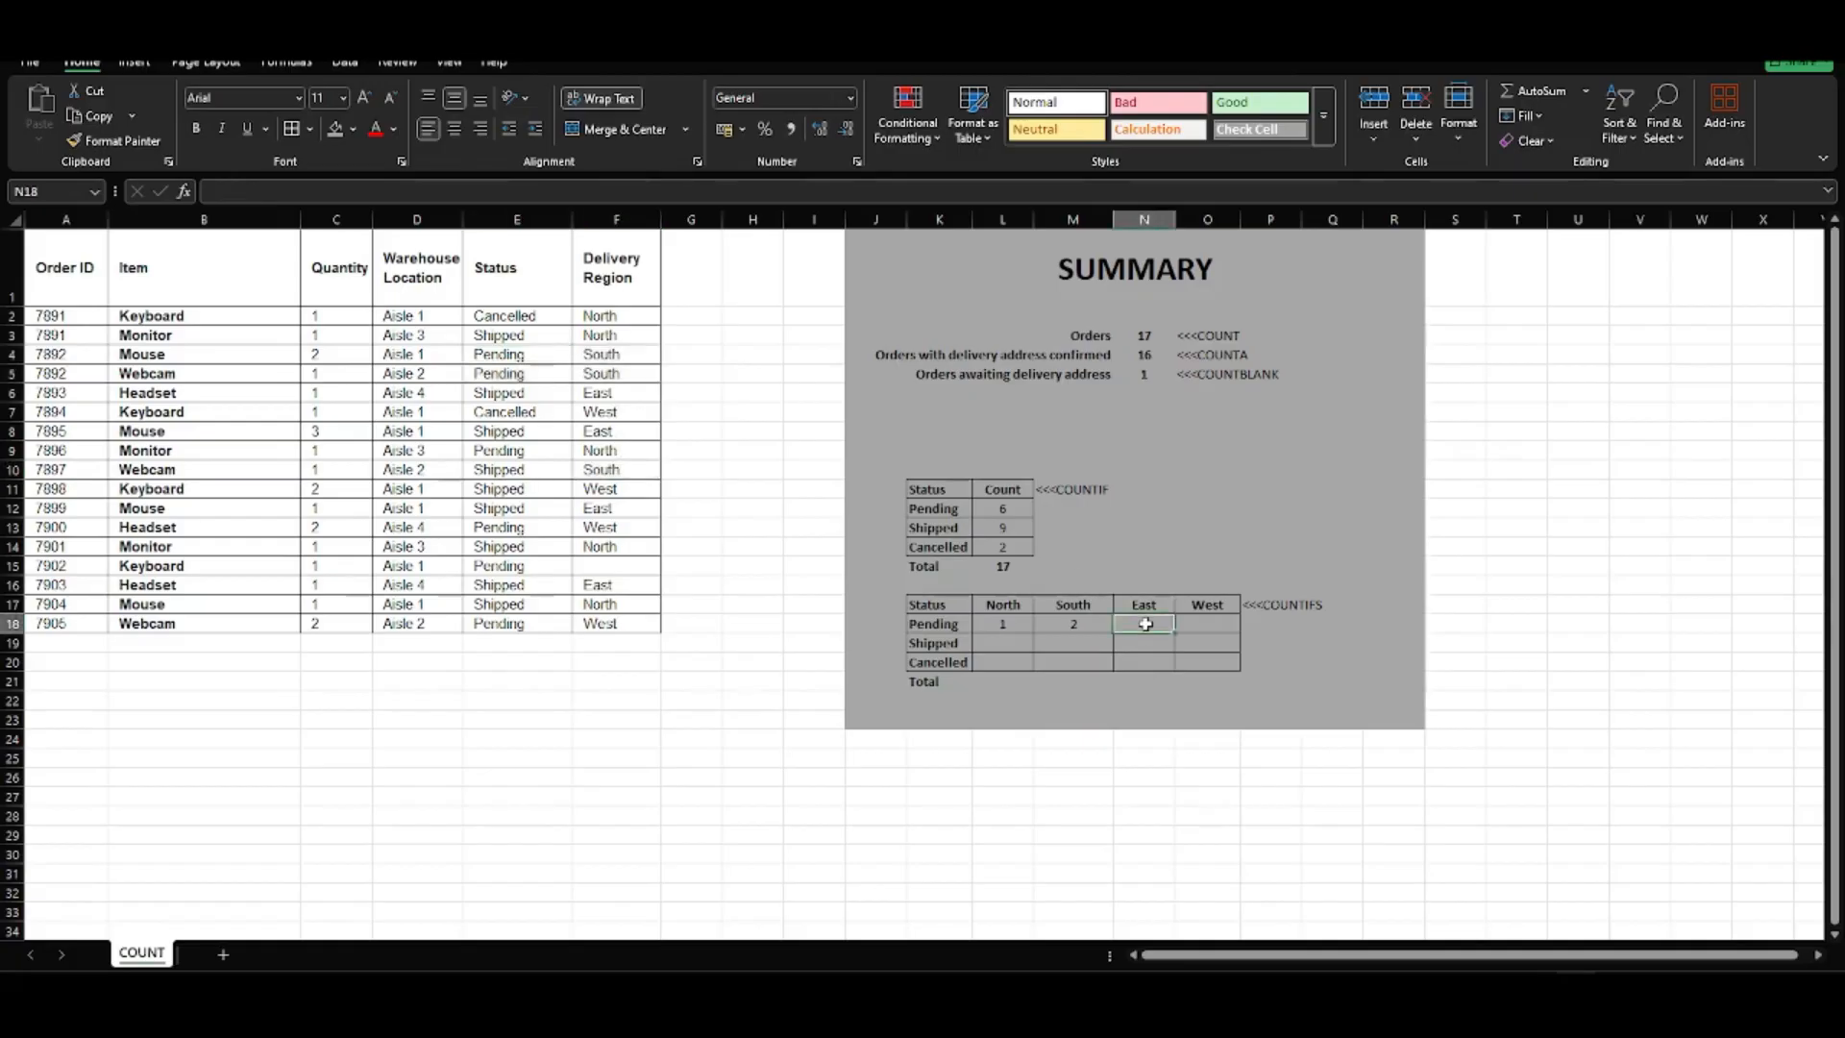
{"action": "left_click", "coordinate": [1068, 630]}
{"action": "left_click_drag", "start_coordinate": [1113, 633], "coordinate": [1236, 632]}
{"action": "left_click", "coordinate": [1145, 622]}
{"action": "double_click", "coordinate": [1146, 623]}
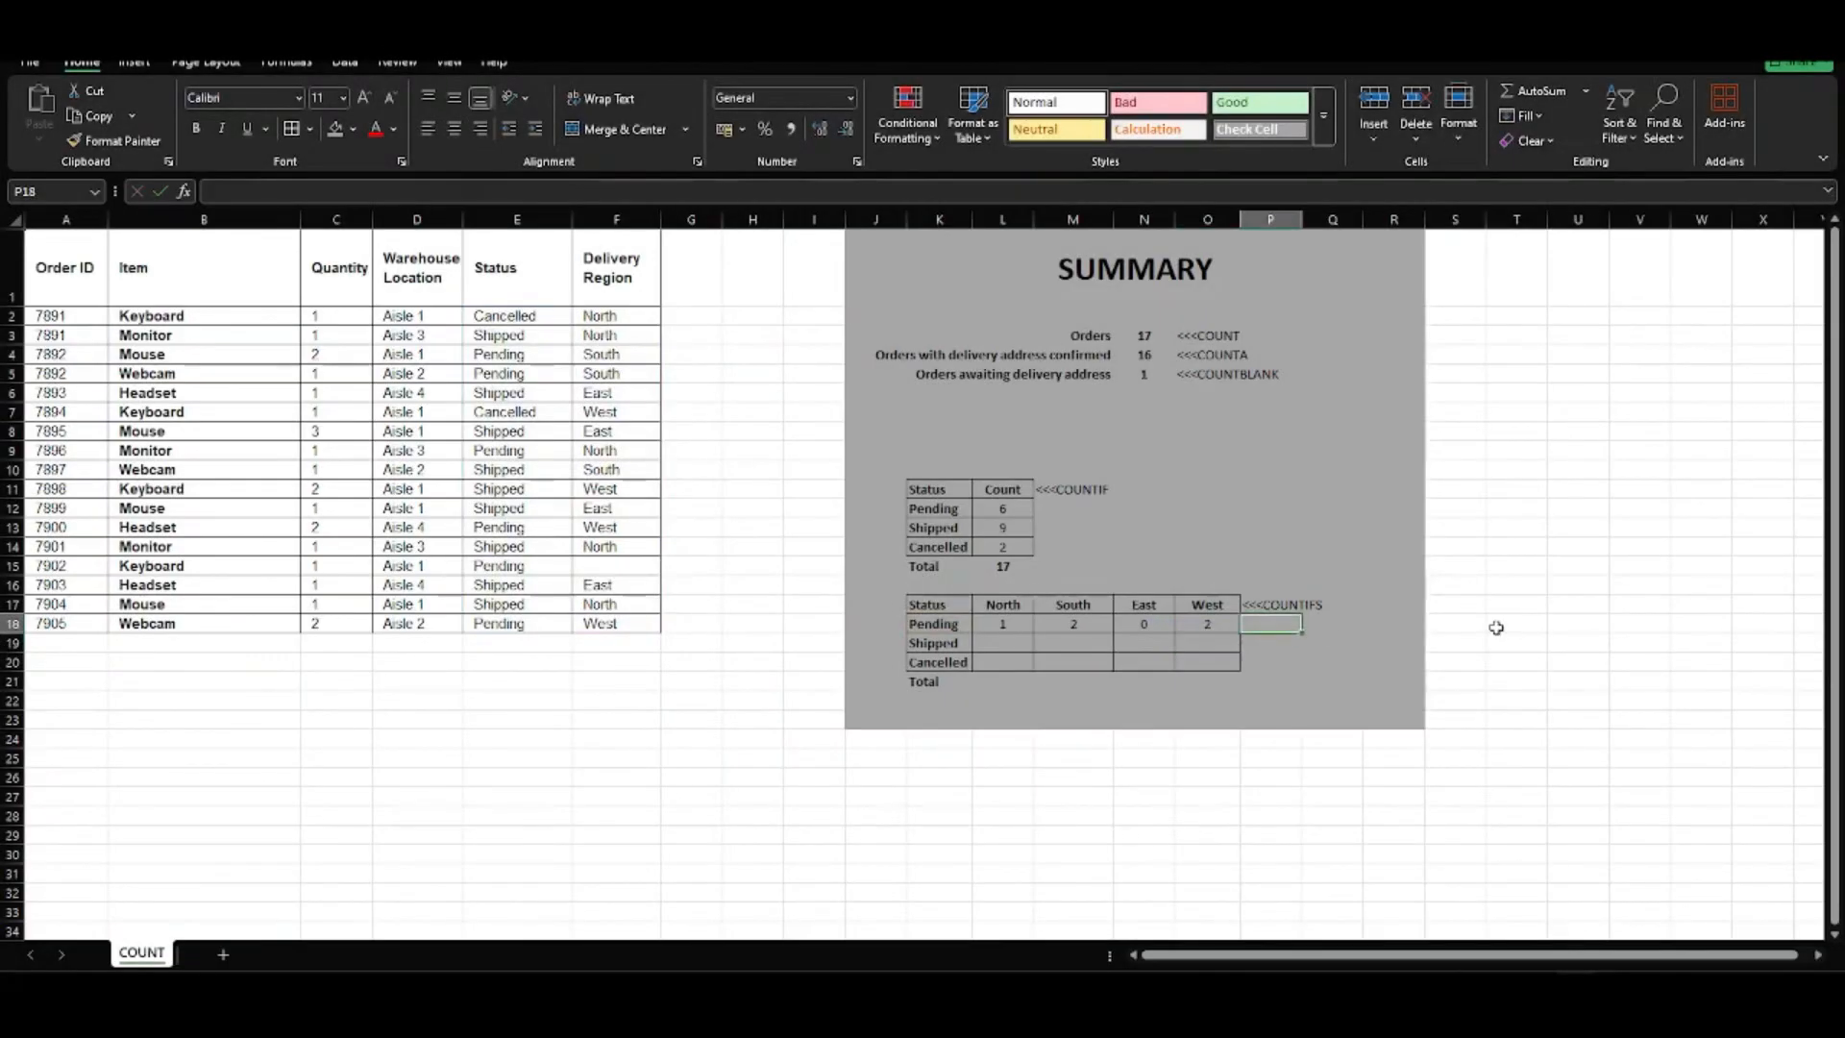
Total the Pending row in P18 with a SUM of L18:O18
{"action": "type", "text": "=sum("}
{"action": "left_click_drag", "start_coordinate": [1209, 623], "coordinate": [990, 627]}
{"action": "key", "text": "Return"}
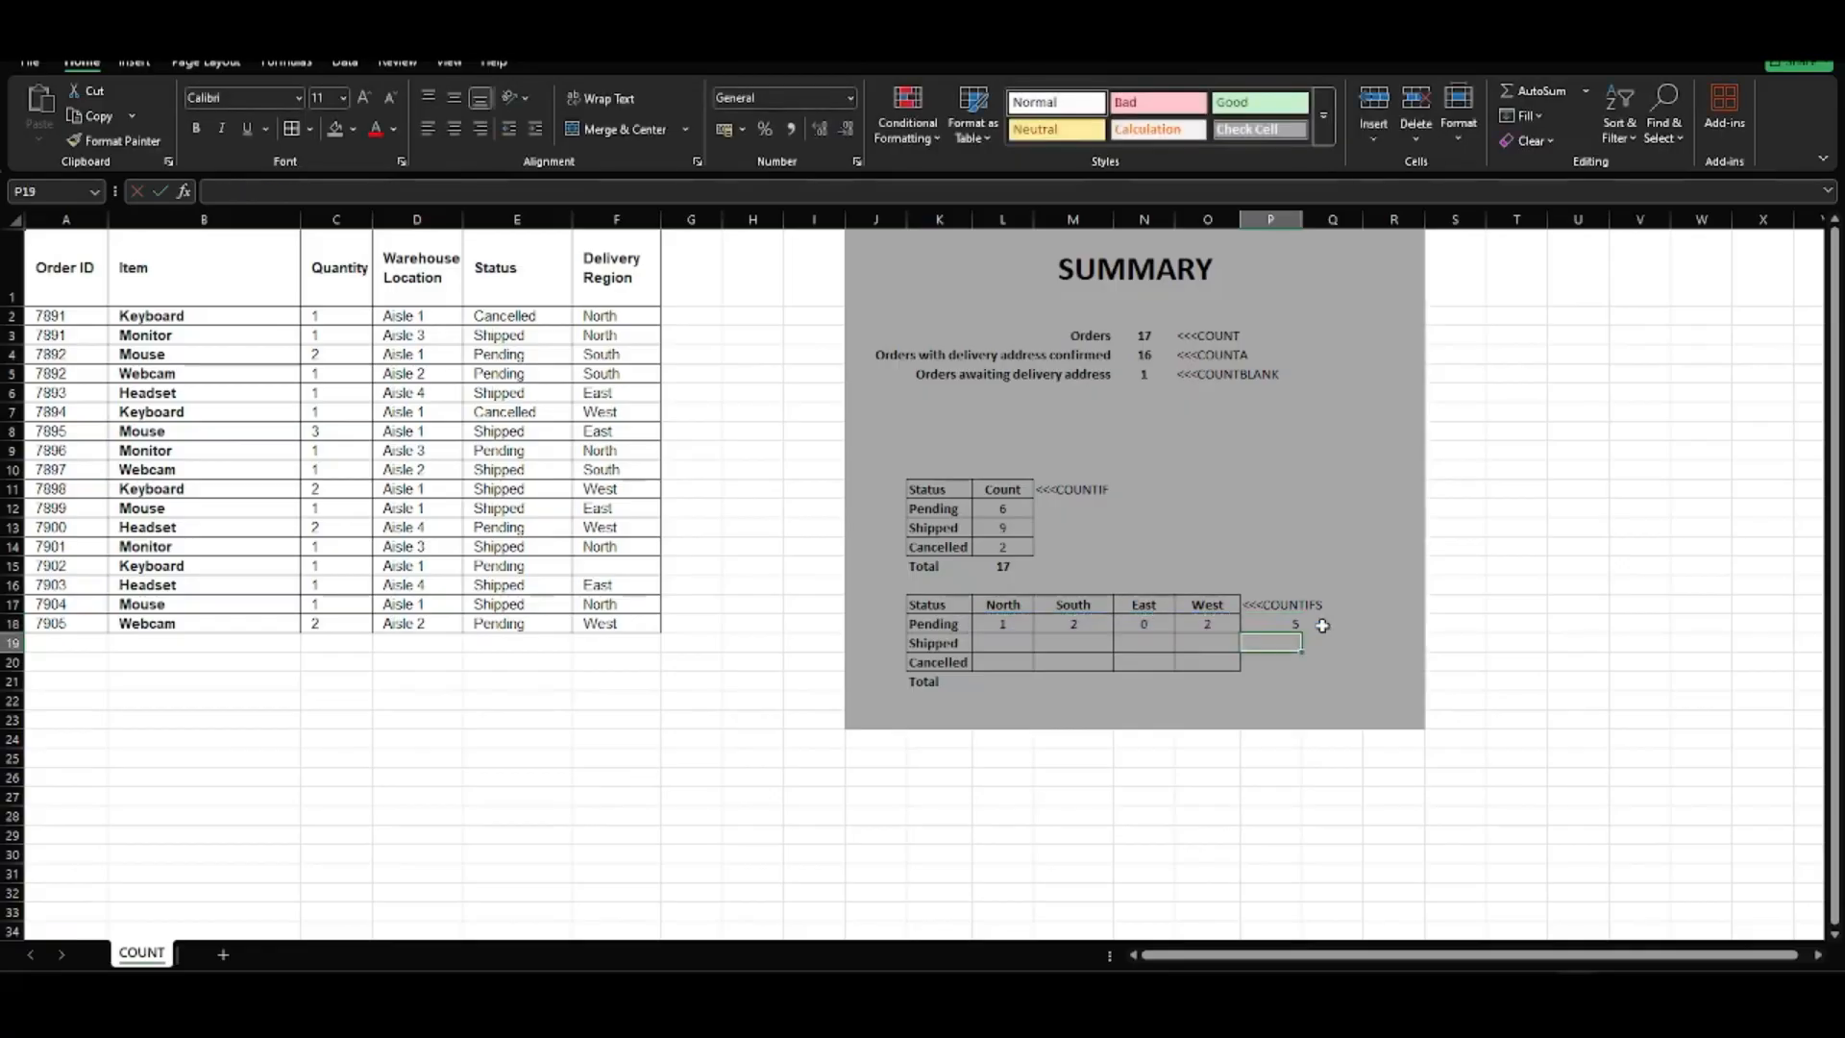
Check the ranges and criteria referenced by the Pending/East COUNTIFS formula in N18
{"action": "left_click", "coordinate": [1150, 620]}
{"action": "double_click", "coordinate": [1151, 620]}
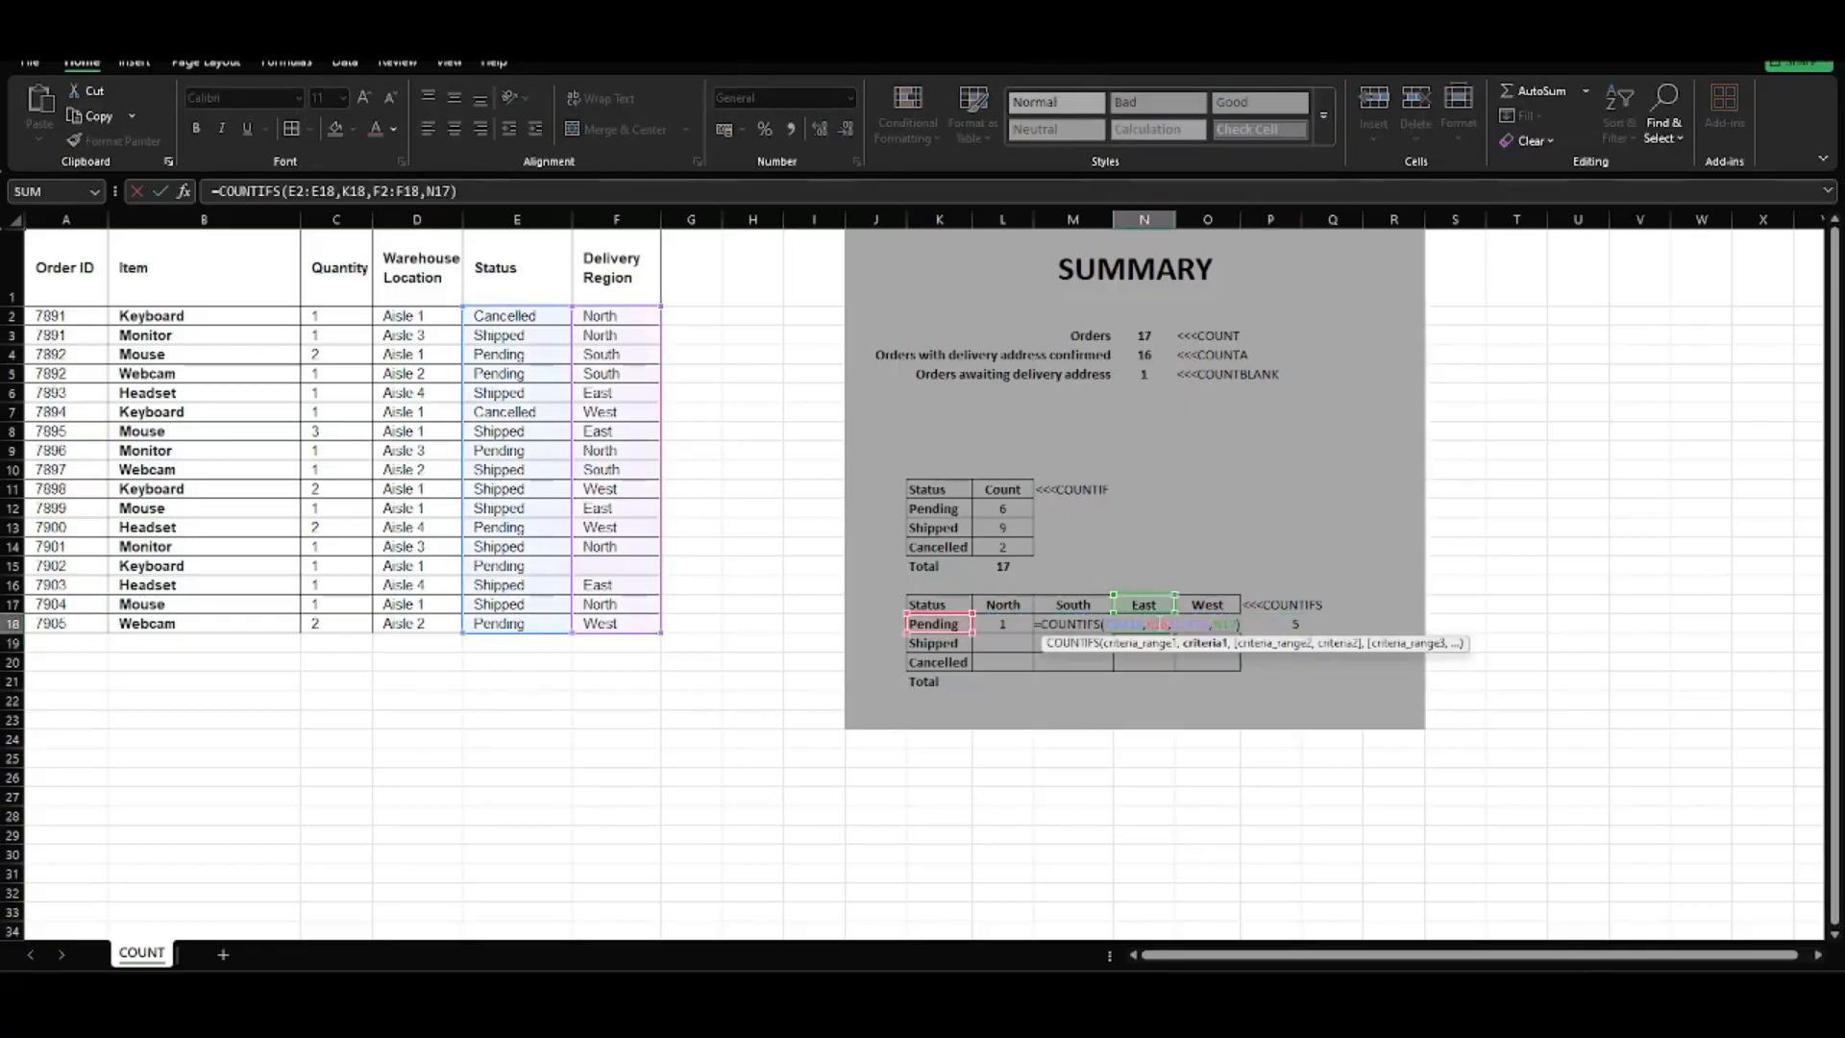
{"action": "key", "text": "Escape"}
Compare the Pending total in P18 with the COUNTIF count in L12, and examine the blank Delivery Region in F15
{"action": "left_click", "coordinate": [1299, 621]}
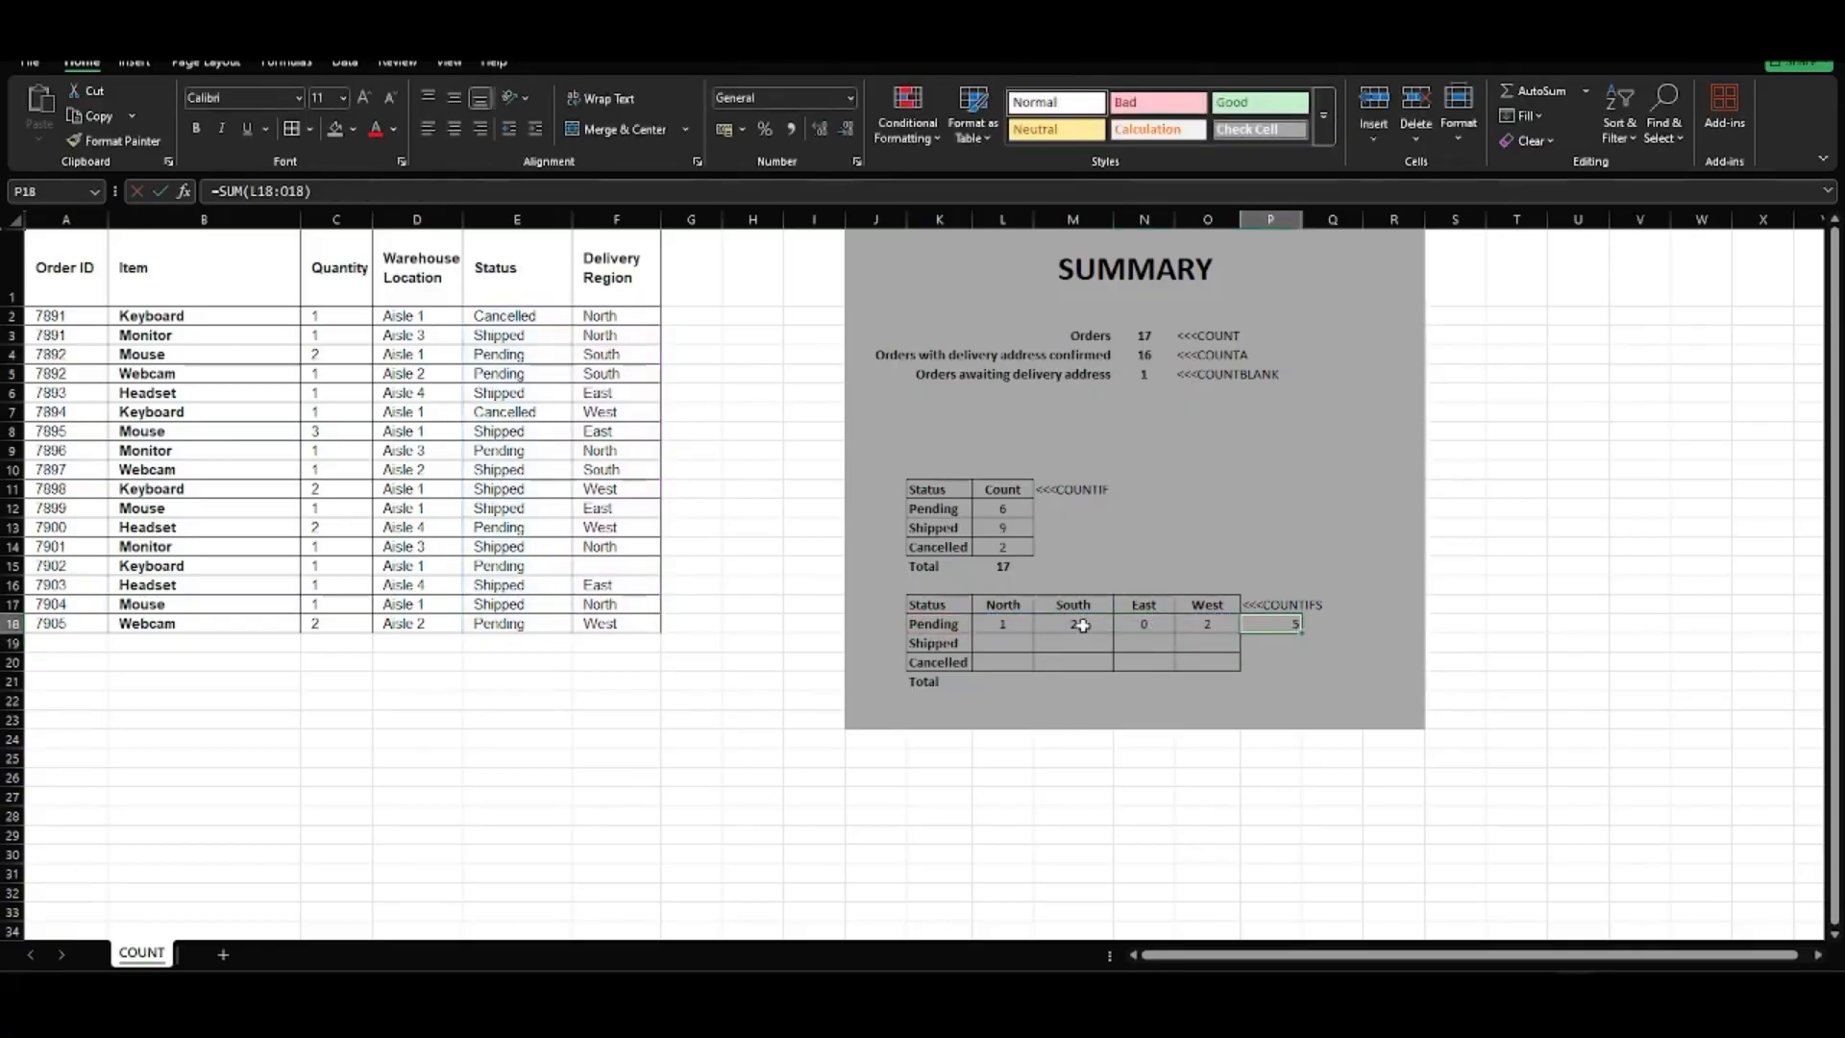
{"action": "left_click", "coordinate": [930, 622]}
{"action": "left_click", "coordinate": [1286, 626]}
{"action": "left_click", "coordinate": [1004, 508]}
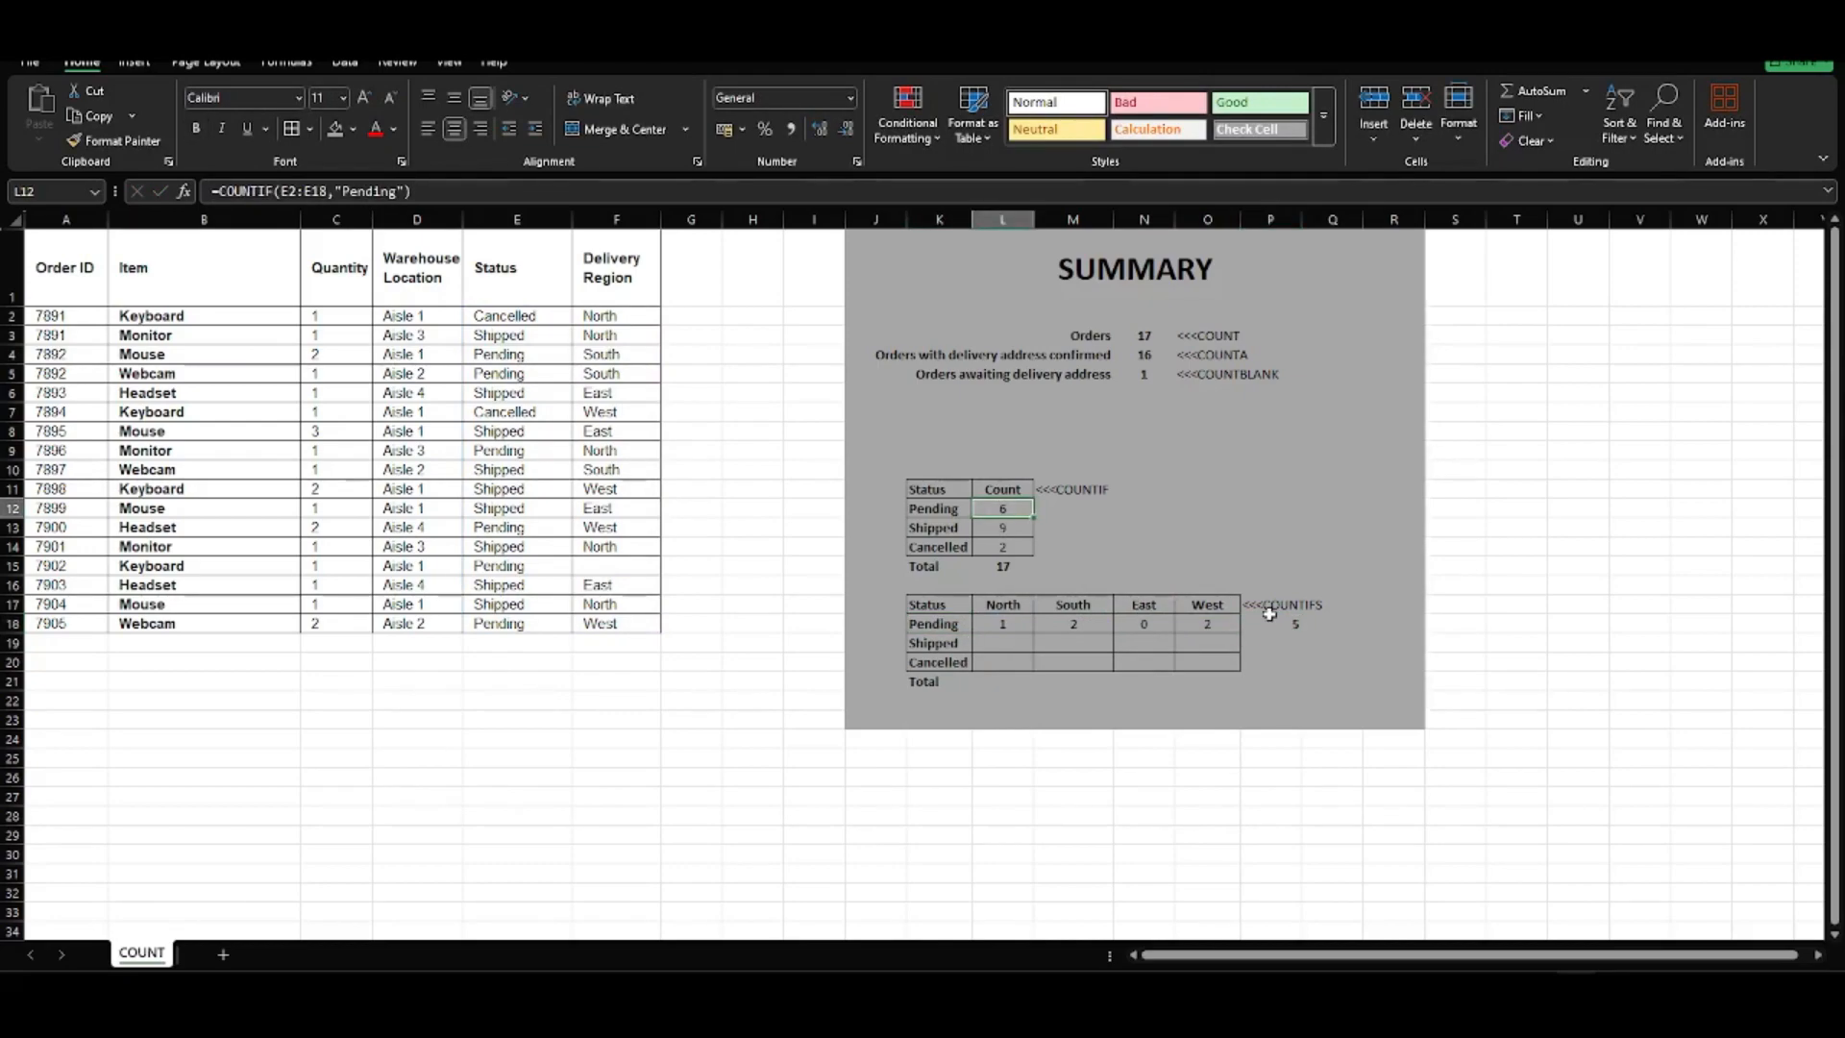
{"action": "left_click", "coordinate": [639, 569]}
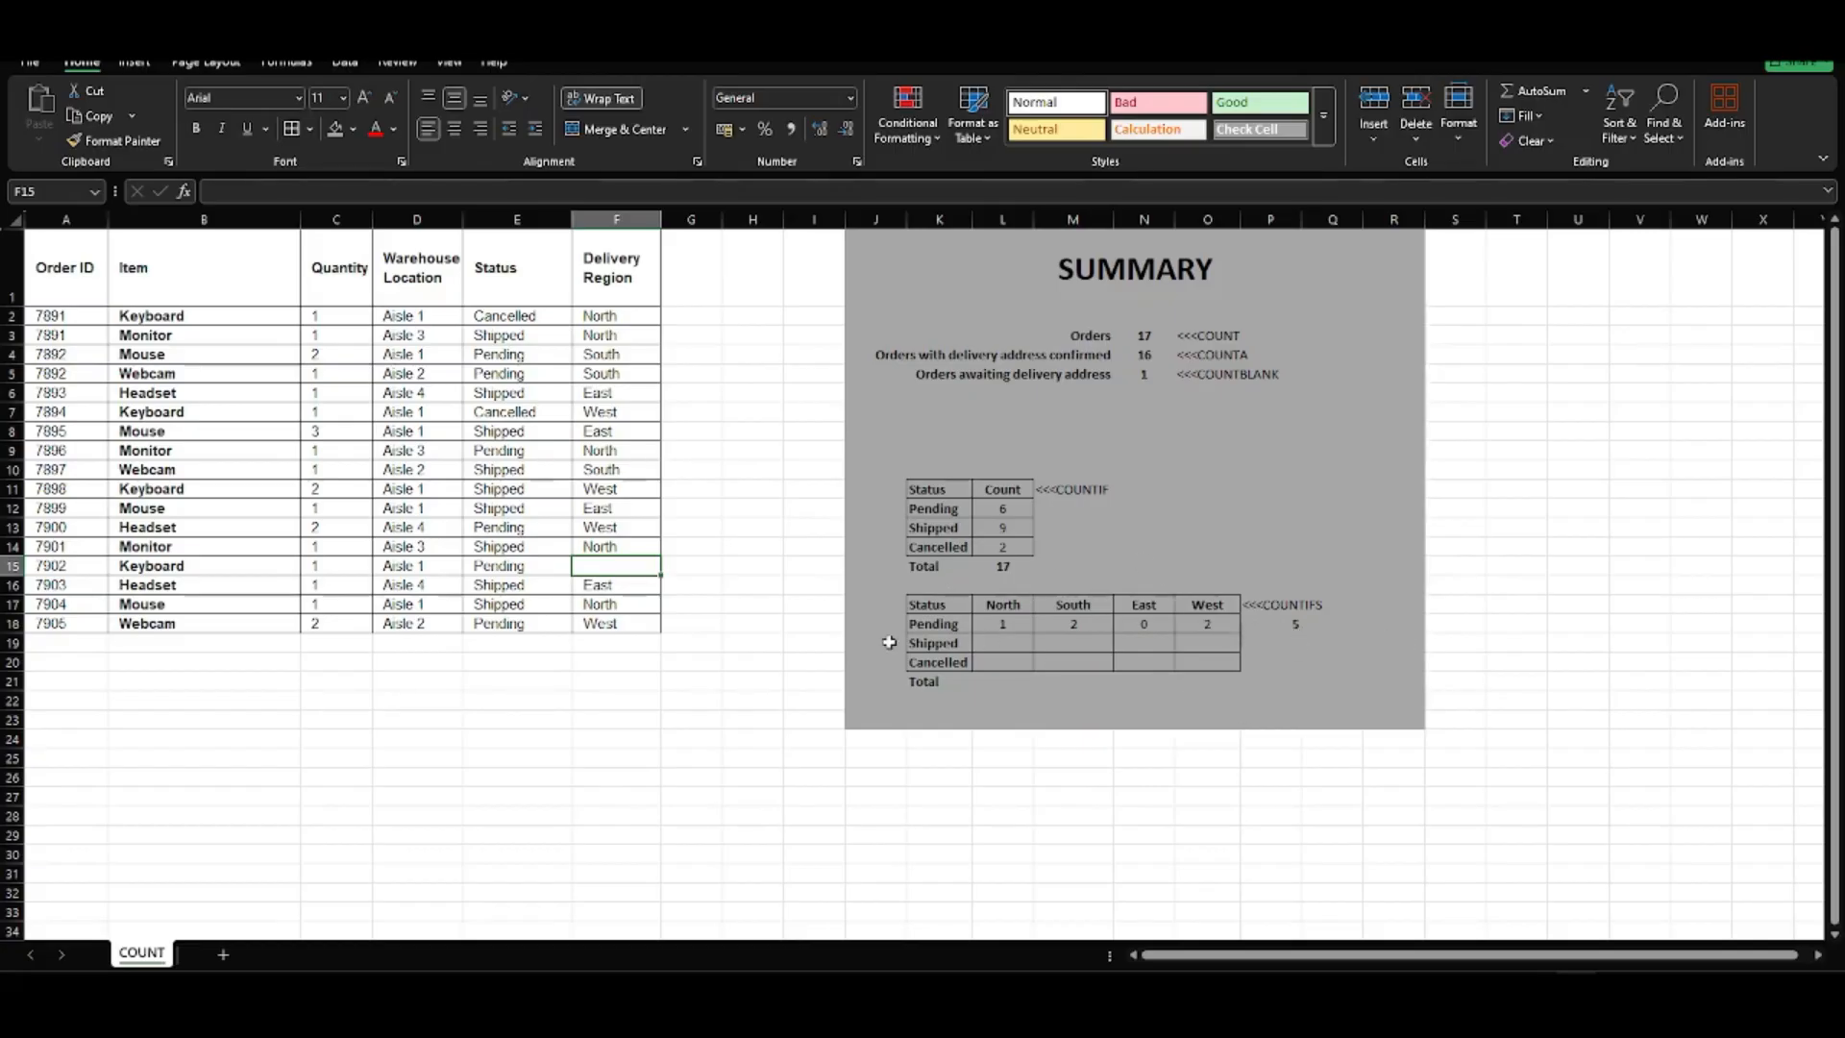
{"action": "left_click", "coordinate": [1288, 624]}
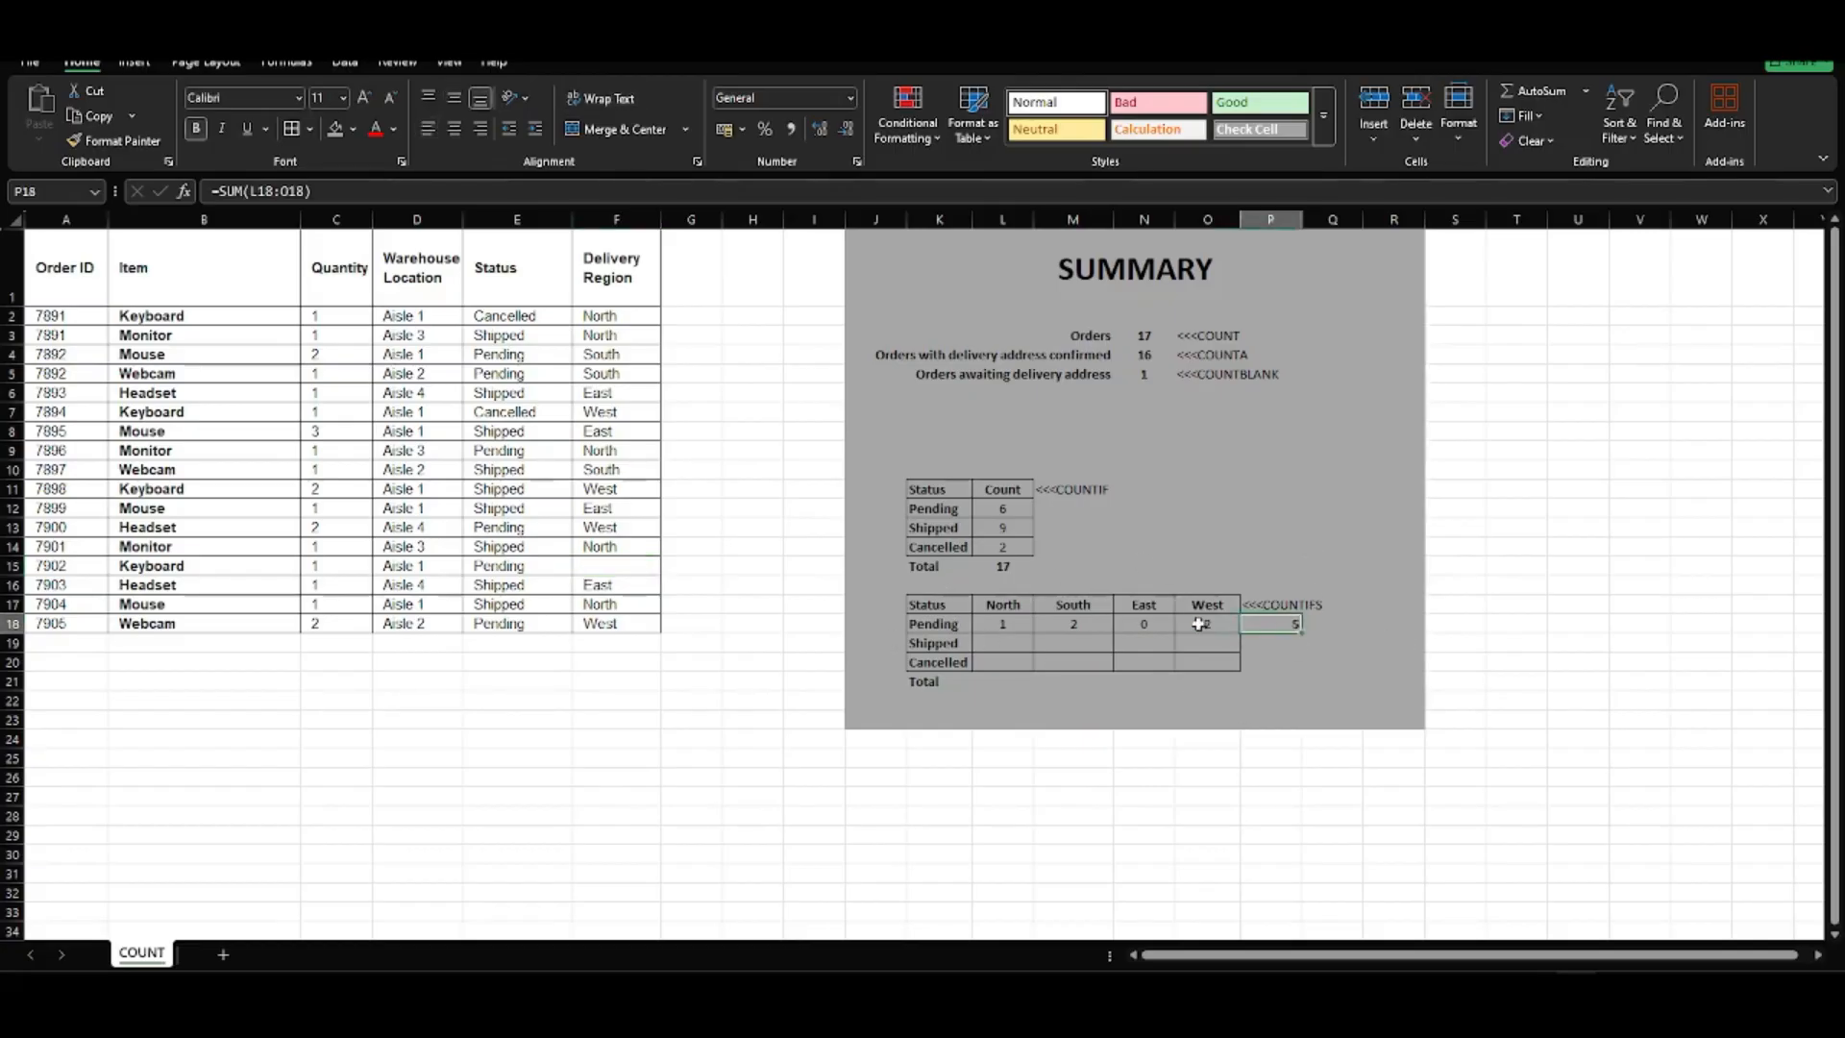
{"action": "left_click", "coordinate": [950, 631]}
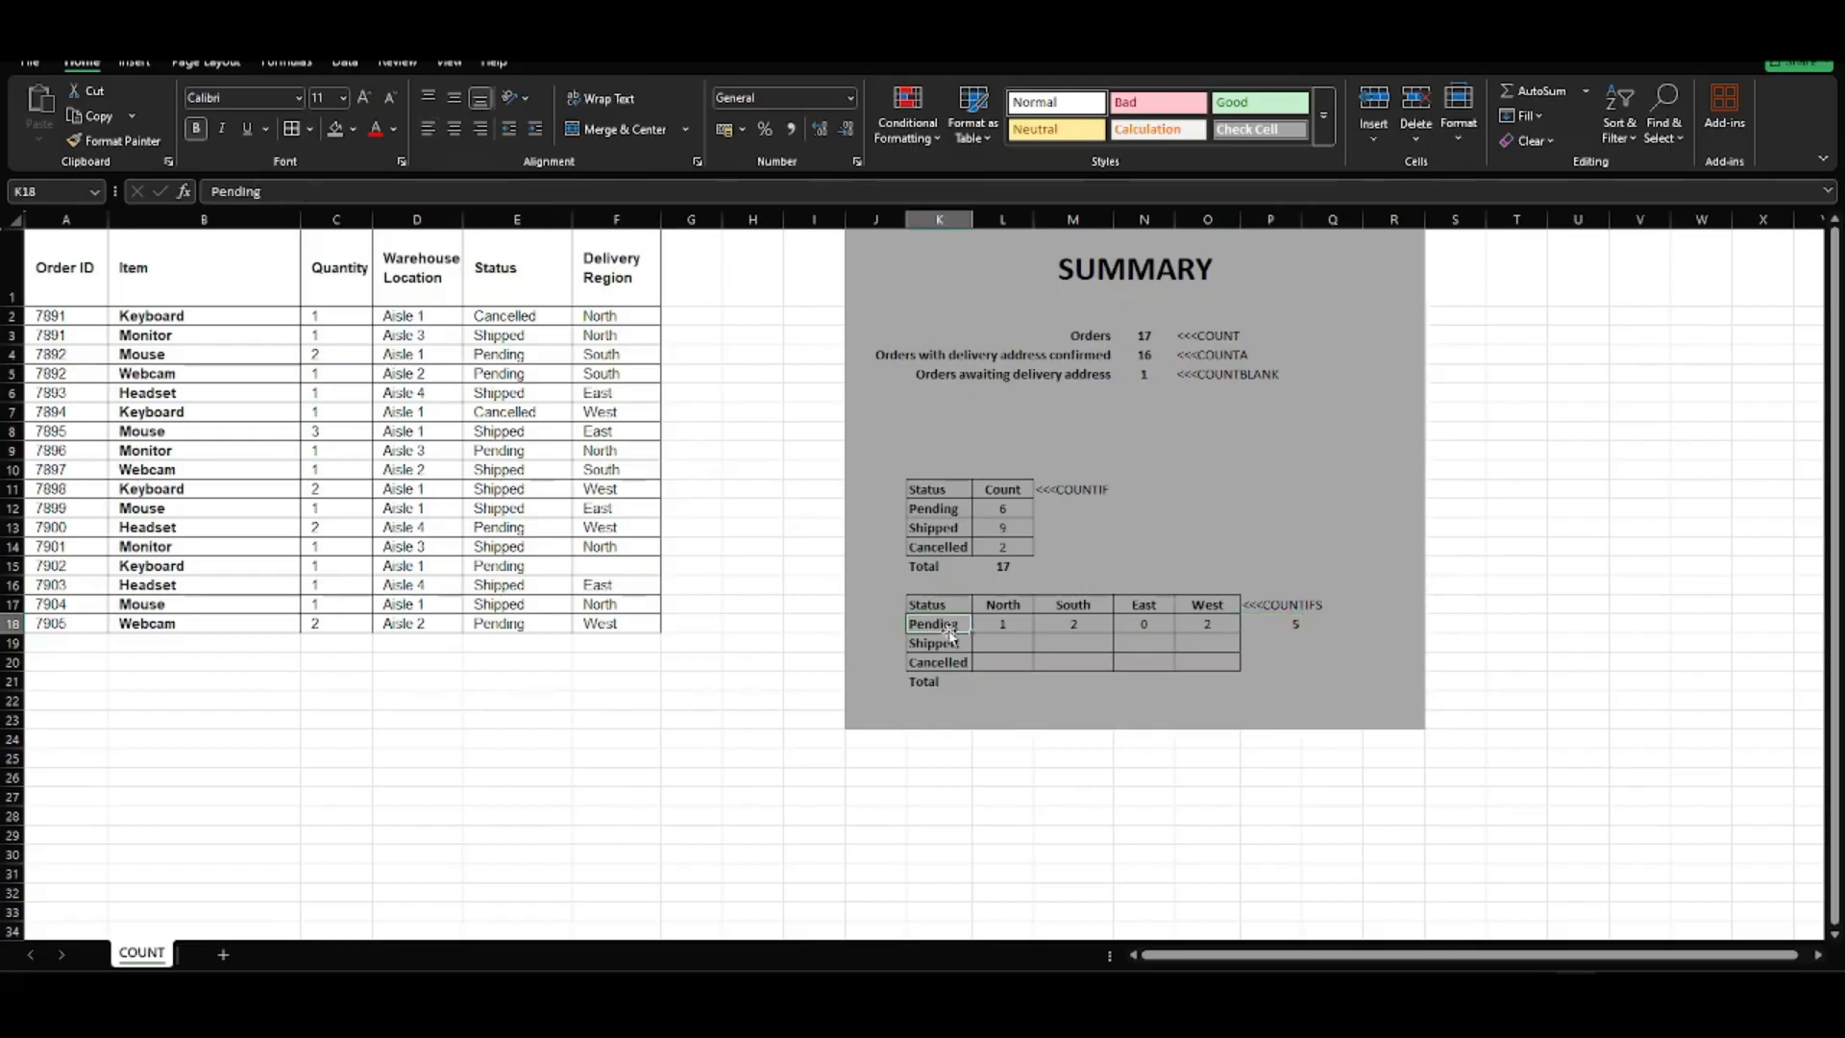
{"action": "left_click_drag", "start_coordinate": [1213, 610], "coordinate": [1003, 623]}
{"action": "left_click", "coordinate": [1283, 643]}
Fill the Shipped row L19:O19 with COUNTIFS formulas on E2:E18, K19, F2:F18 and the row 17 regions, and total it in P19
{"action": "left_click", "coordinate": [1019, 640]}
{"action": "key", "text": "ctrl+q"}
{"action": "left_click_drag", "start_coordinate": [1239, 633], "coordinate": [1233, 646]}
{"action": "double_click", "coordinate": [1005, 642]}
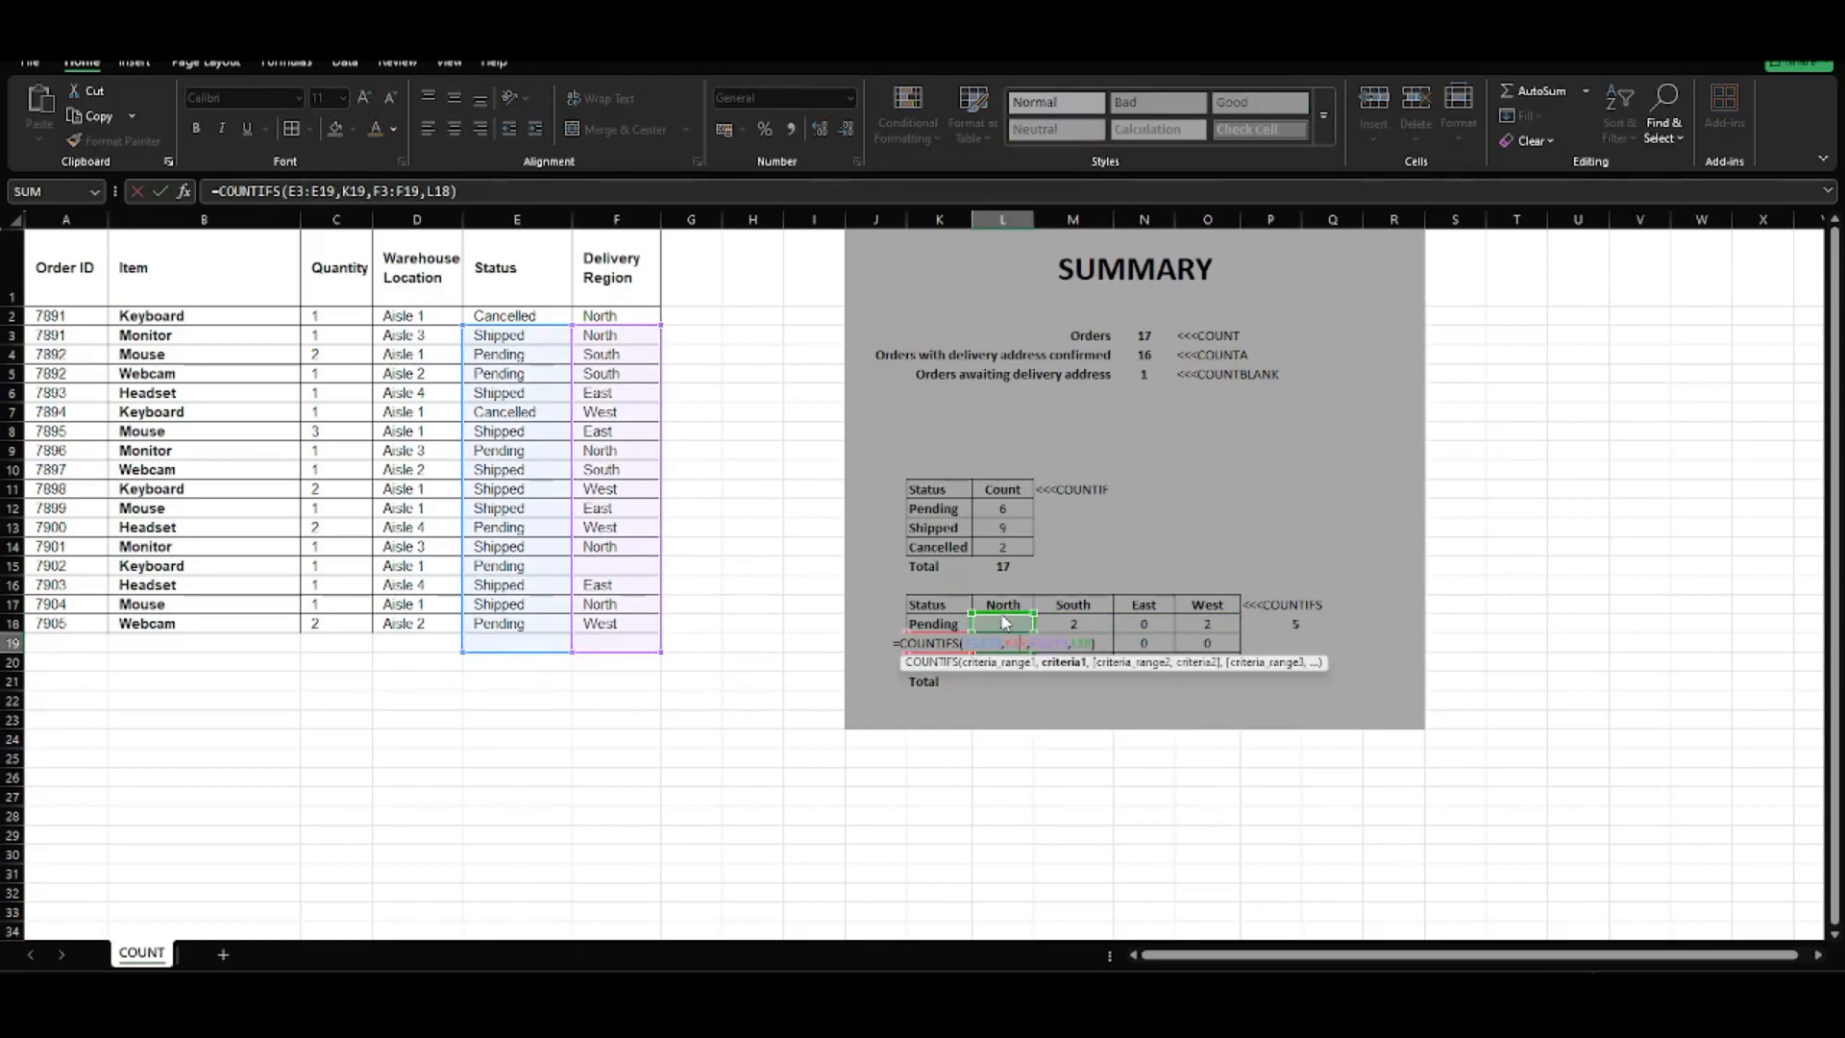
{"action": "left_click_drag", "start_coordinate": [1004, 623], "coordinate": [1004, 604]}
{"action": "left_click_drag", "start_coordinate": [517, 334], "coordinate": [608, 310]}
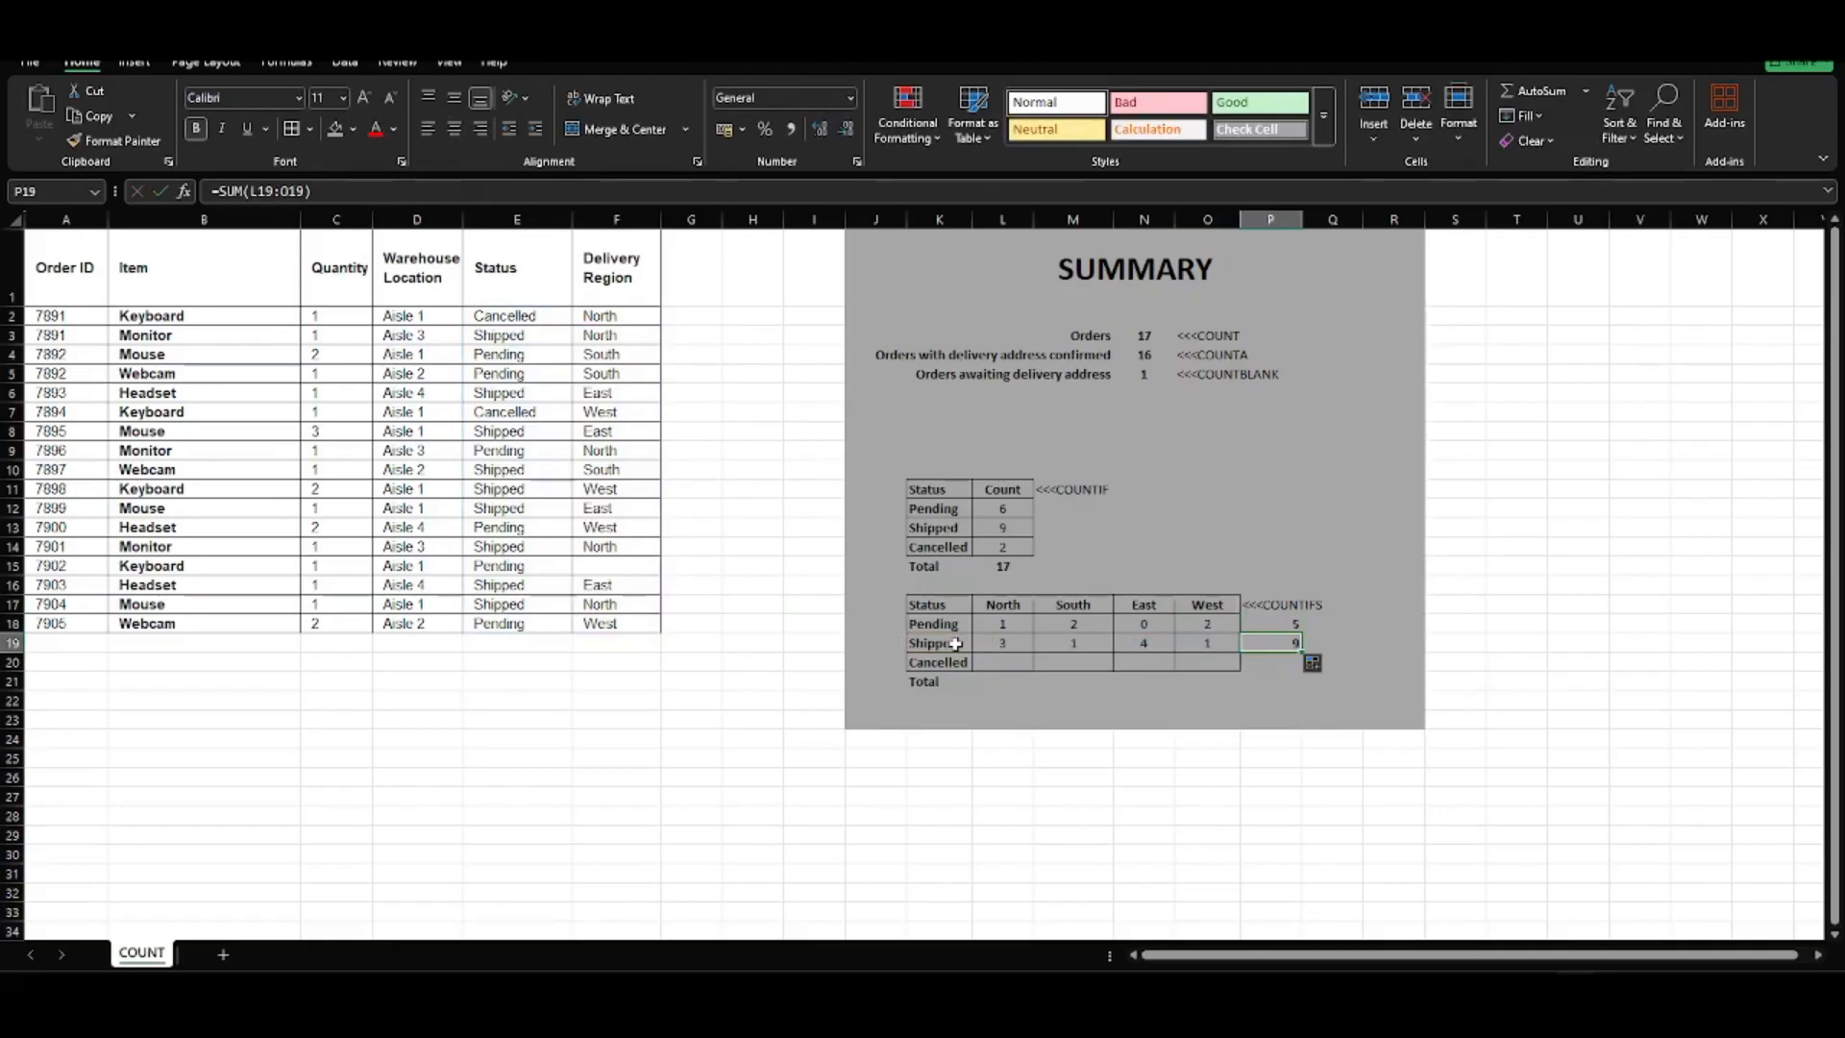
Compare the Shipped total with the COUNTIF count in L13, and check the status of the order without a region in row 15
{"action": "left_click", "coordinate": [954, 644]}
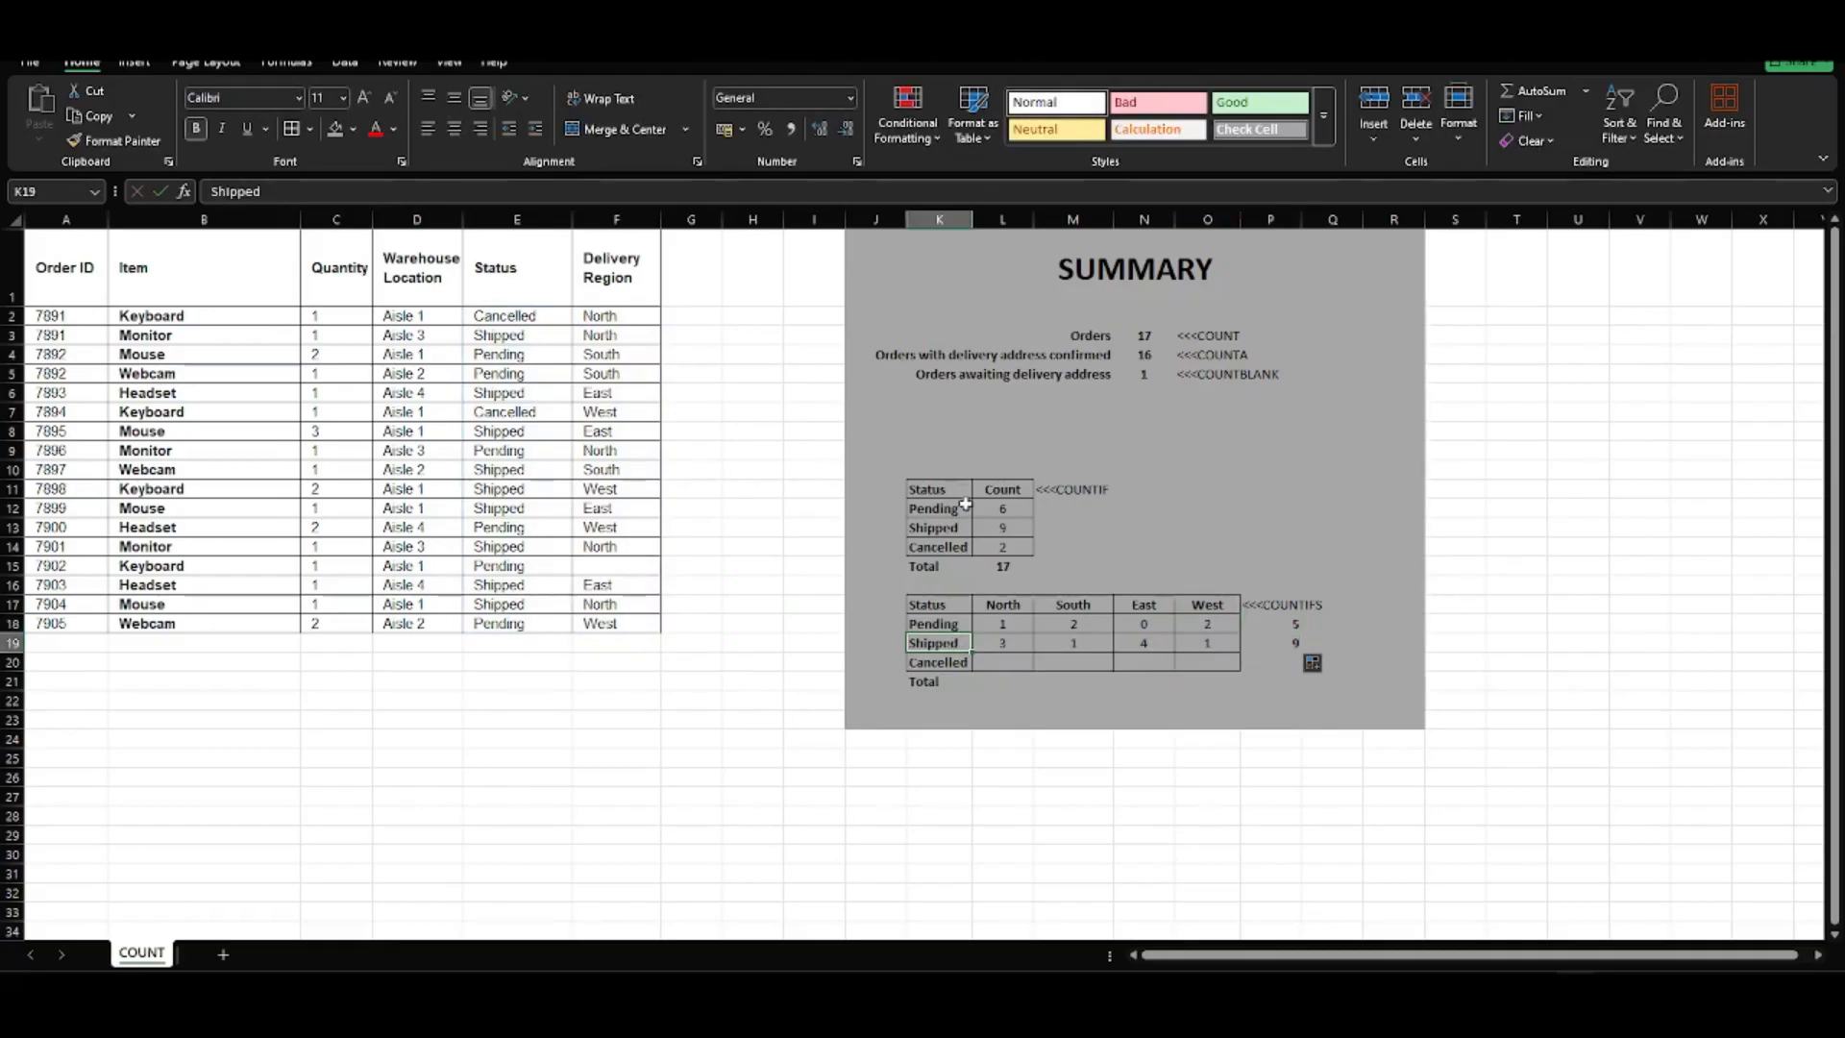
{"action": "left_click", "coordinate": [1008, 529]}
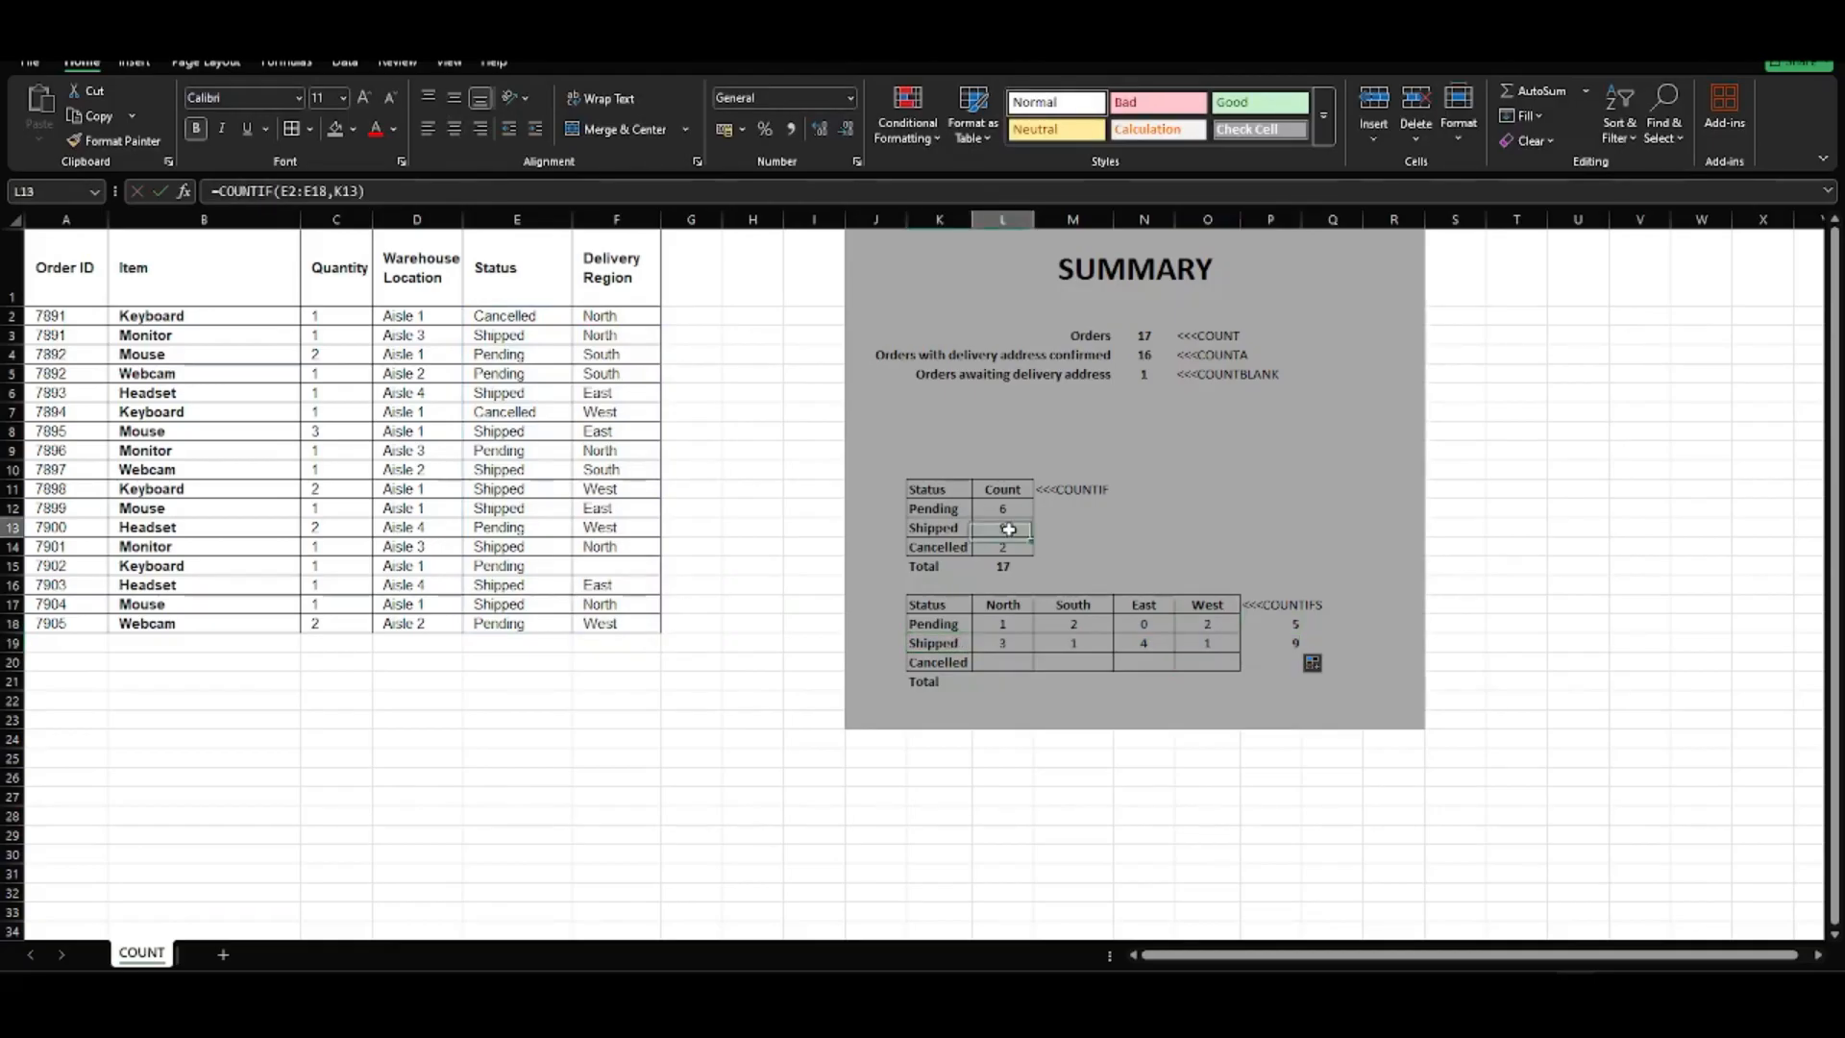
{"action": "left_click", "coordinate": [586, 569]}
{"action": "left_click", "coordinate": [538, 569]}
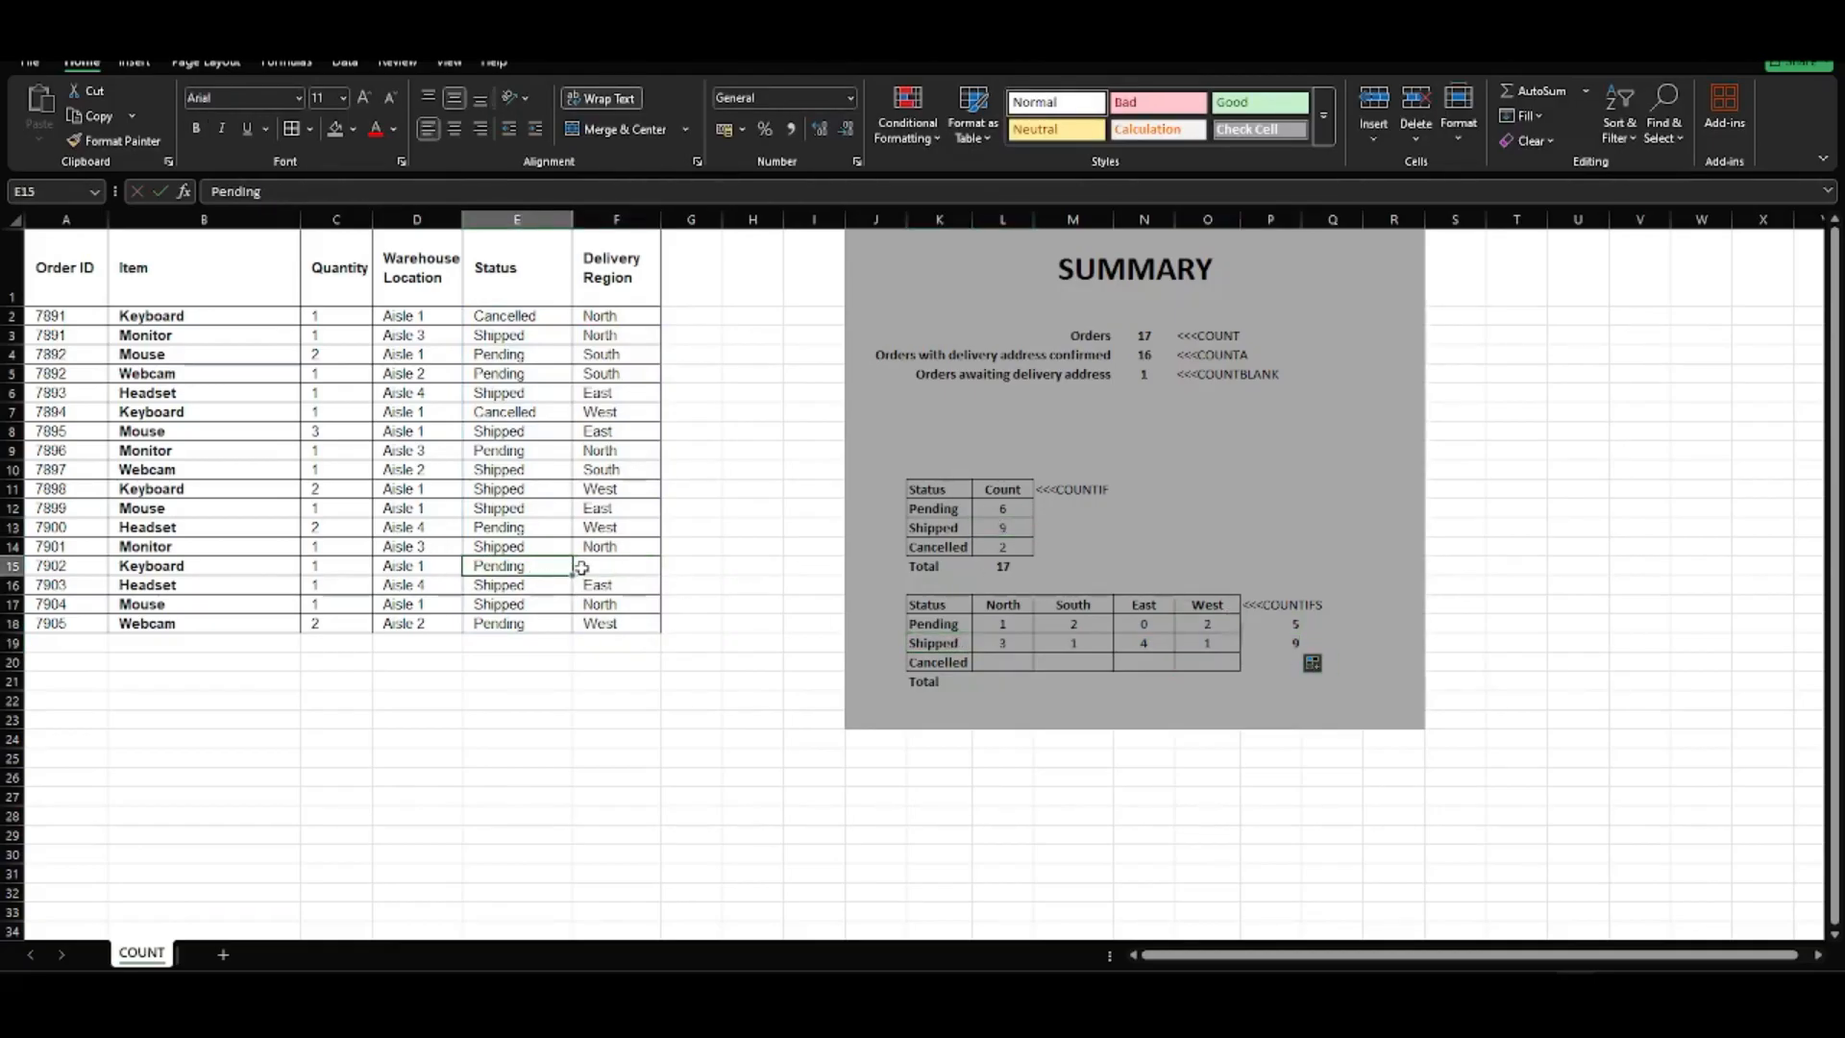
Fill the Cancelled row L20:O20 with the region COUNTIFS formulas and extend the row total to P20, checking it against L14
{"action": "left_click_drag", "start_coordinate": [1003, 643], "coordinate": [1193, 654]}
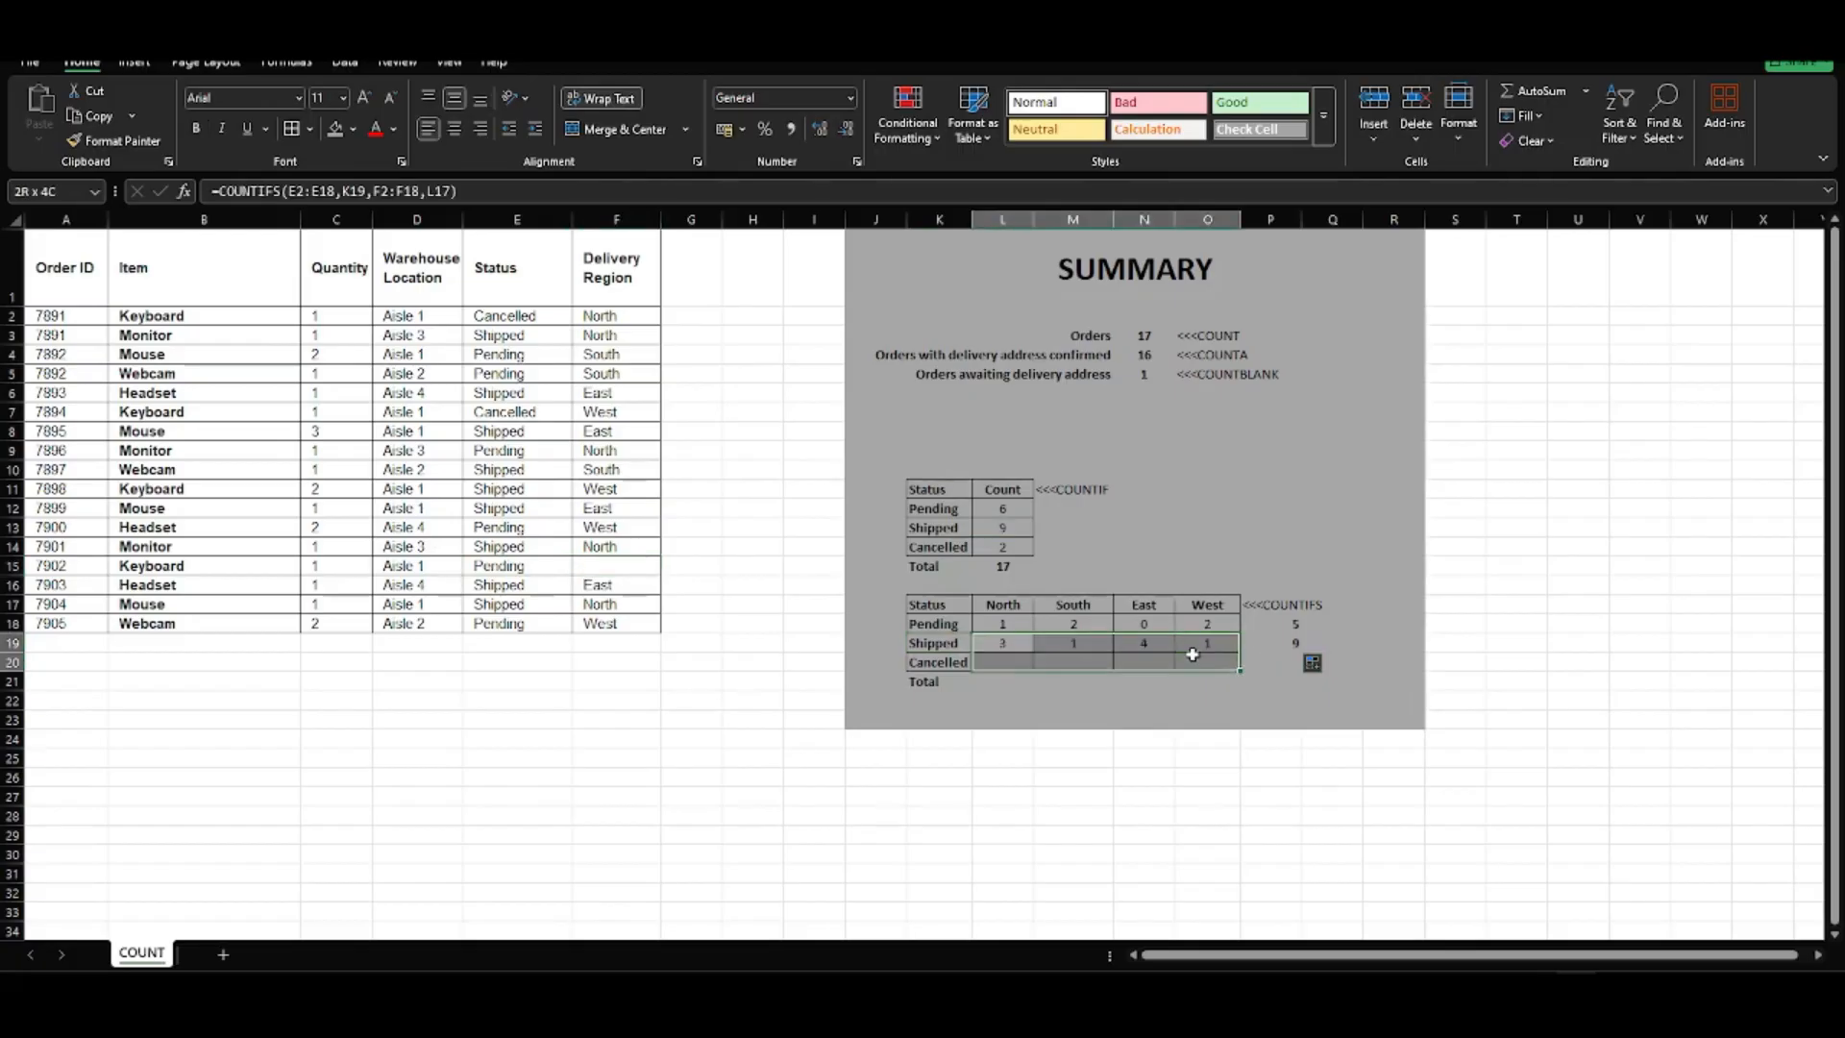
{"action": "key", "text": "ctrl+d"}
{"action": "double_click", "coordinate": [1000, 662]}
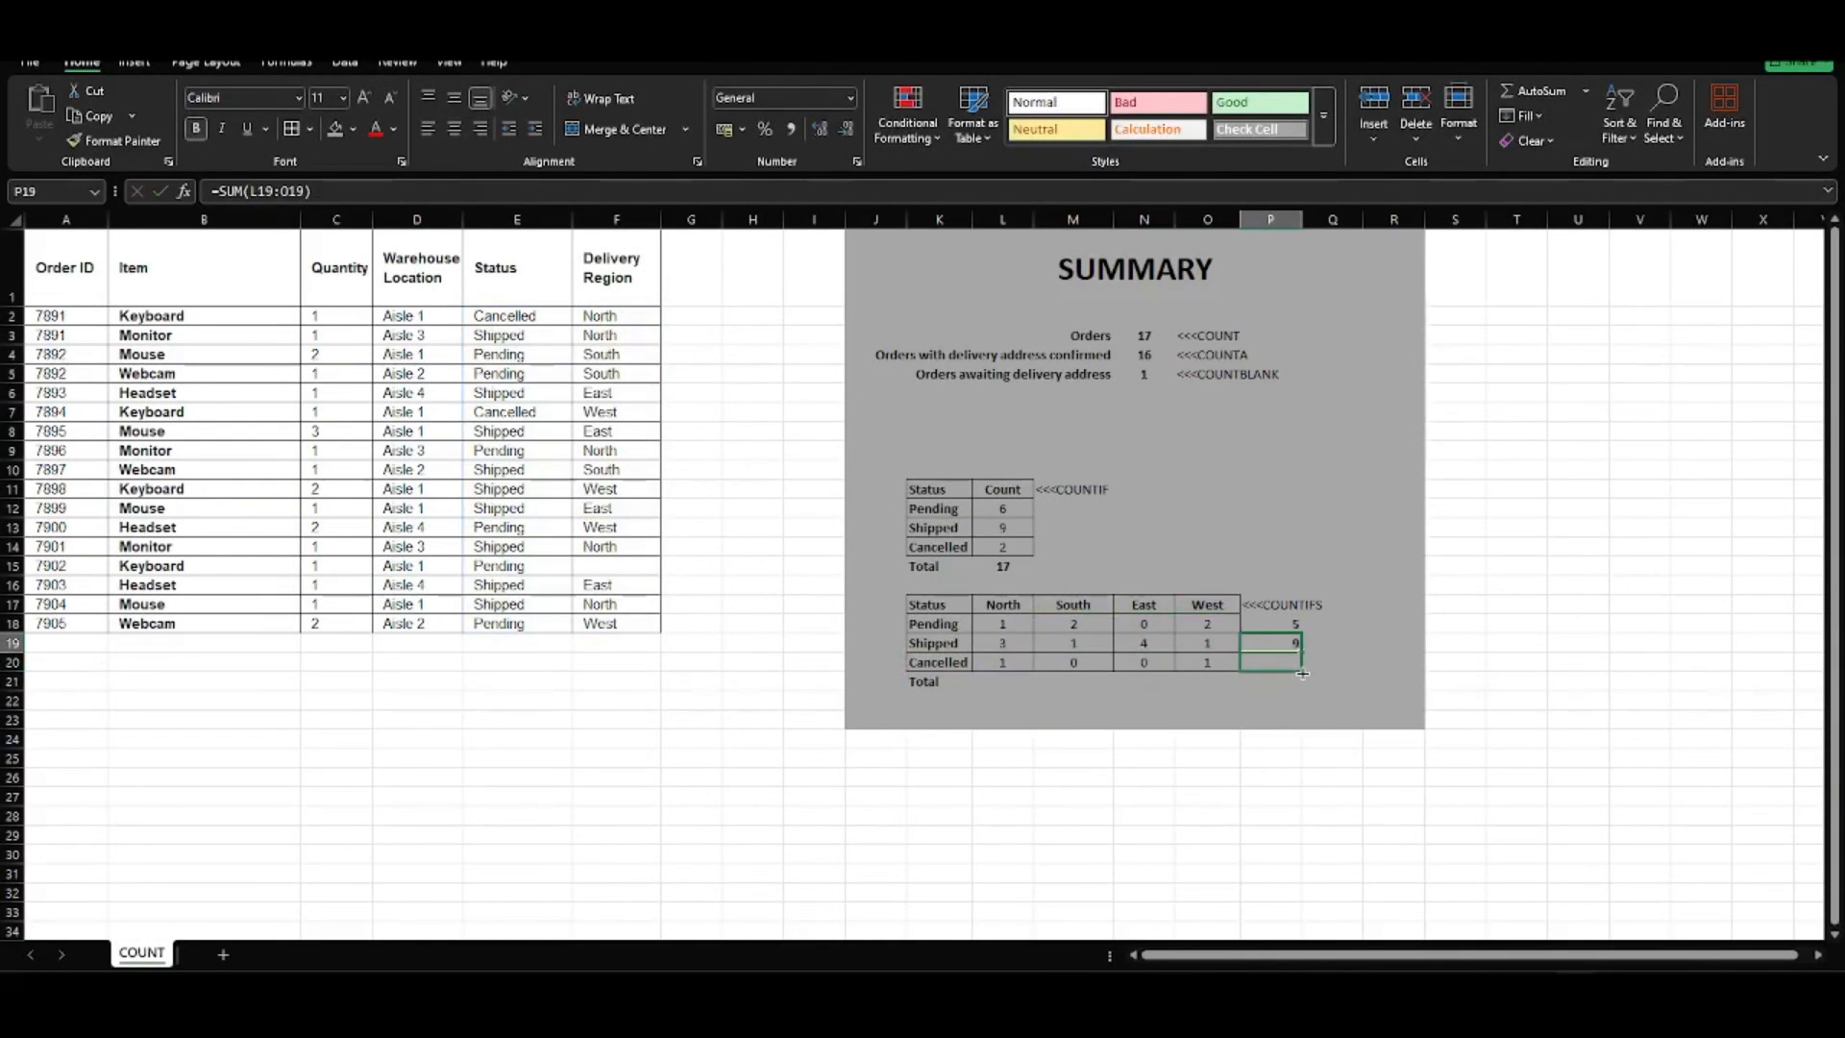
{"action": "left_click_drag", "start_coordinate": [1303, 653], "coordinate": [1302, 671]}
{"action": "left_click", "coordinate": [996, 544]}
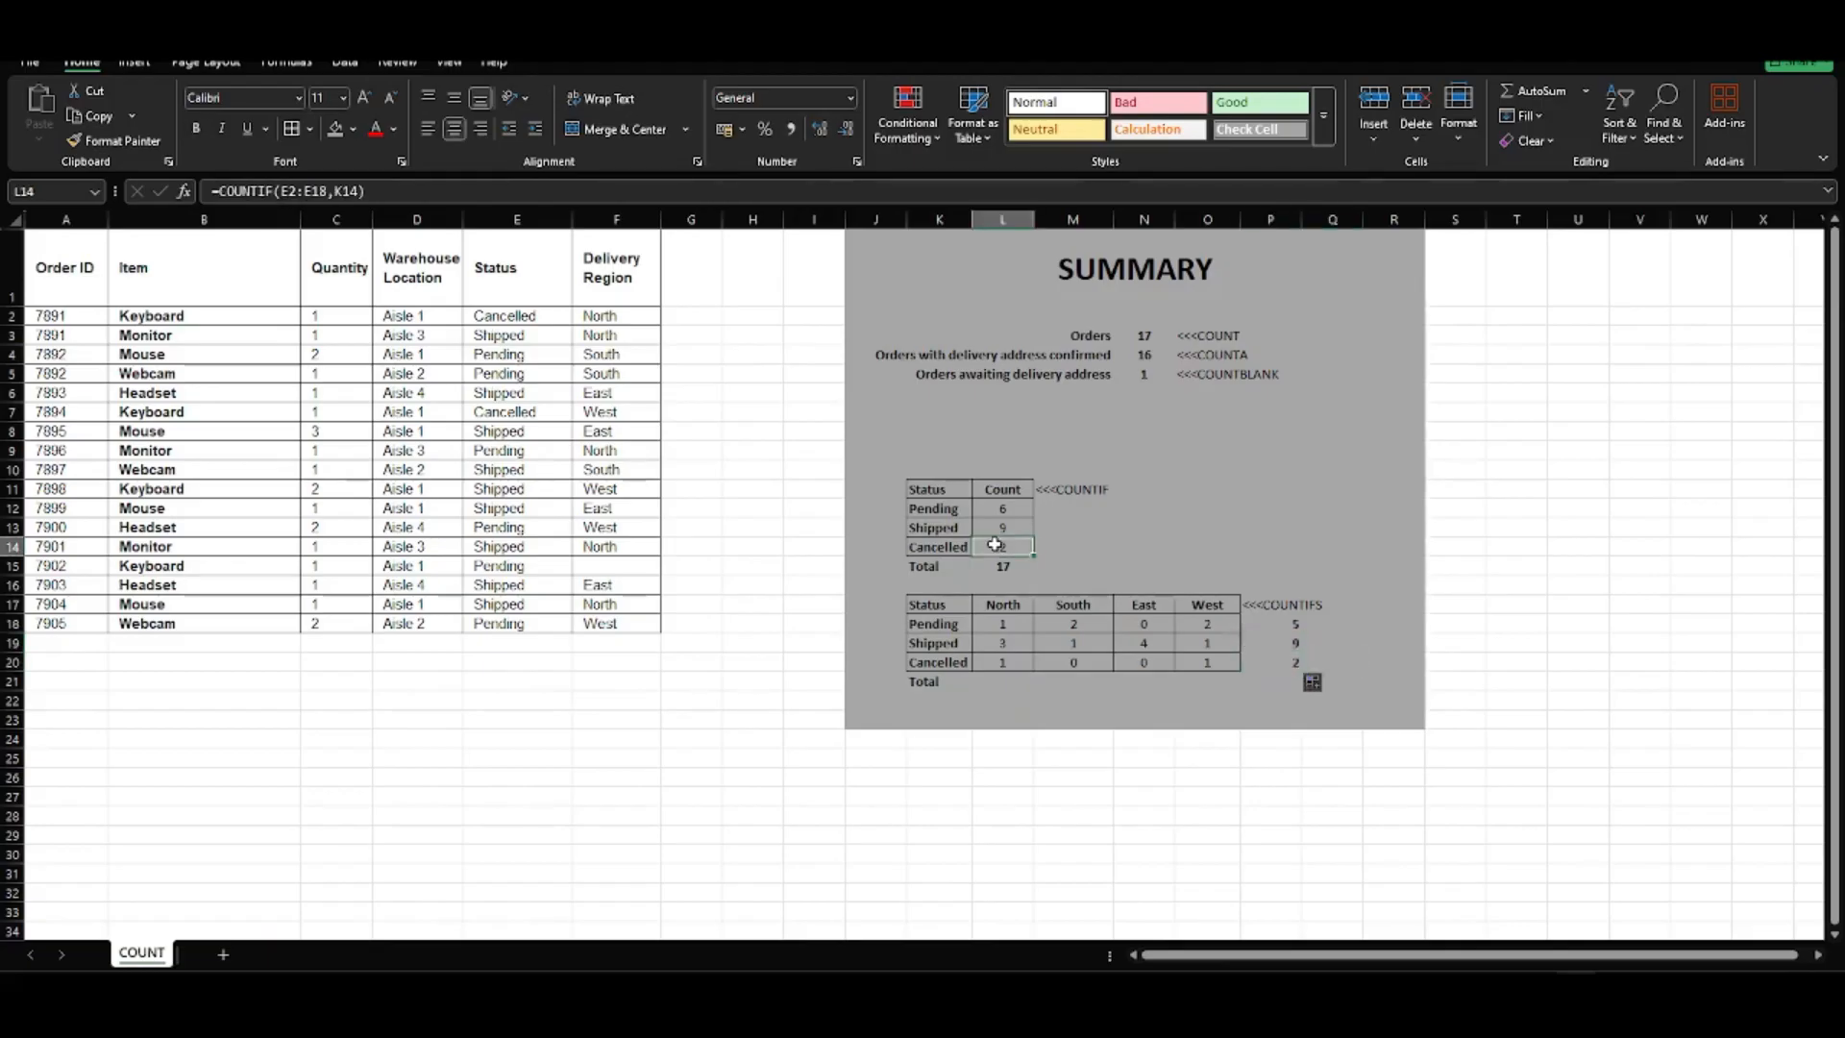
Enter a SUM of L18:L20 in L21 and copy it across the Total row to M21:O21
{"action": "left_click", "coordinate": [1000, 682]}
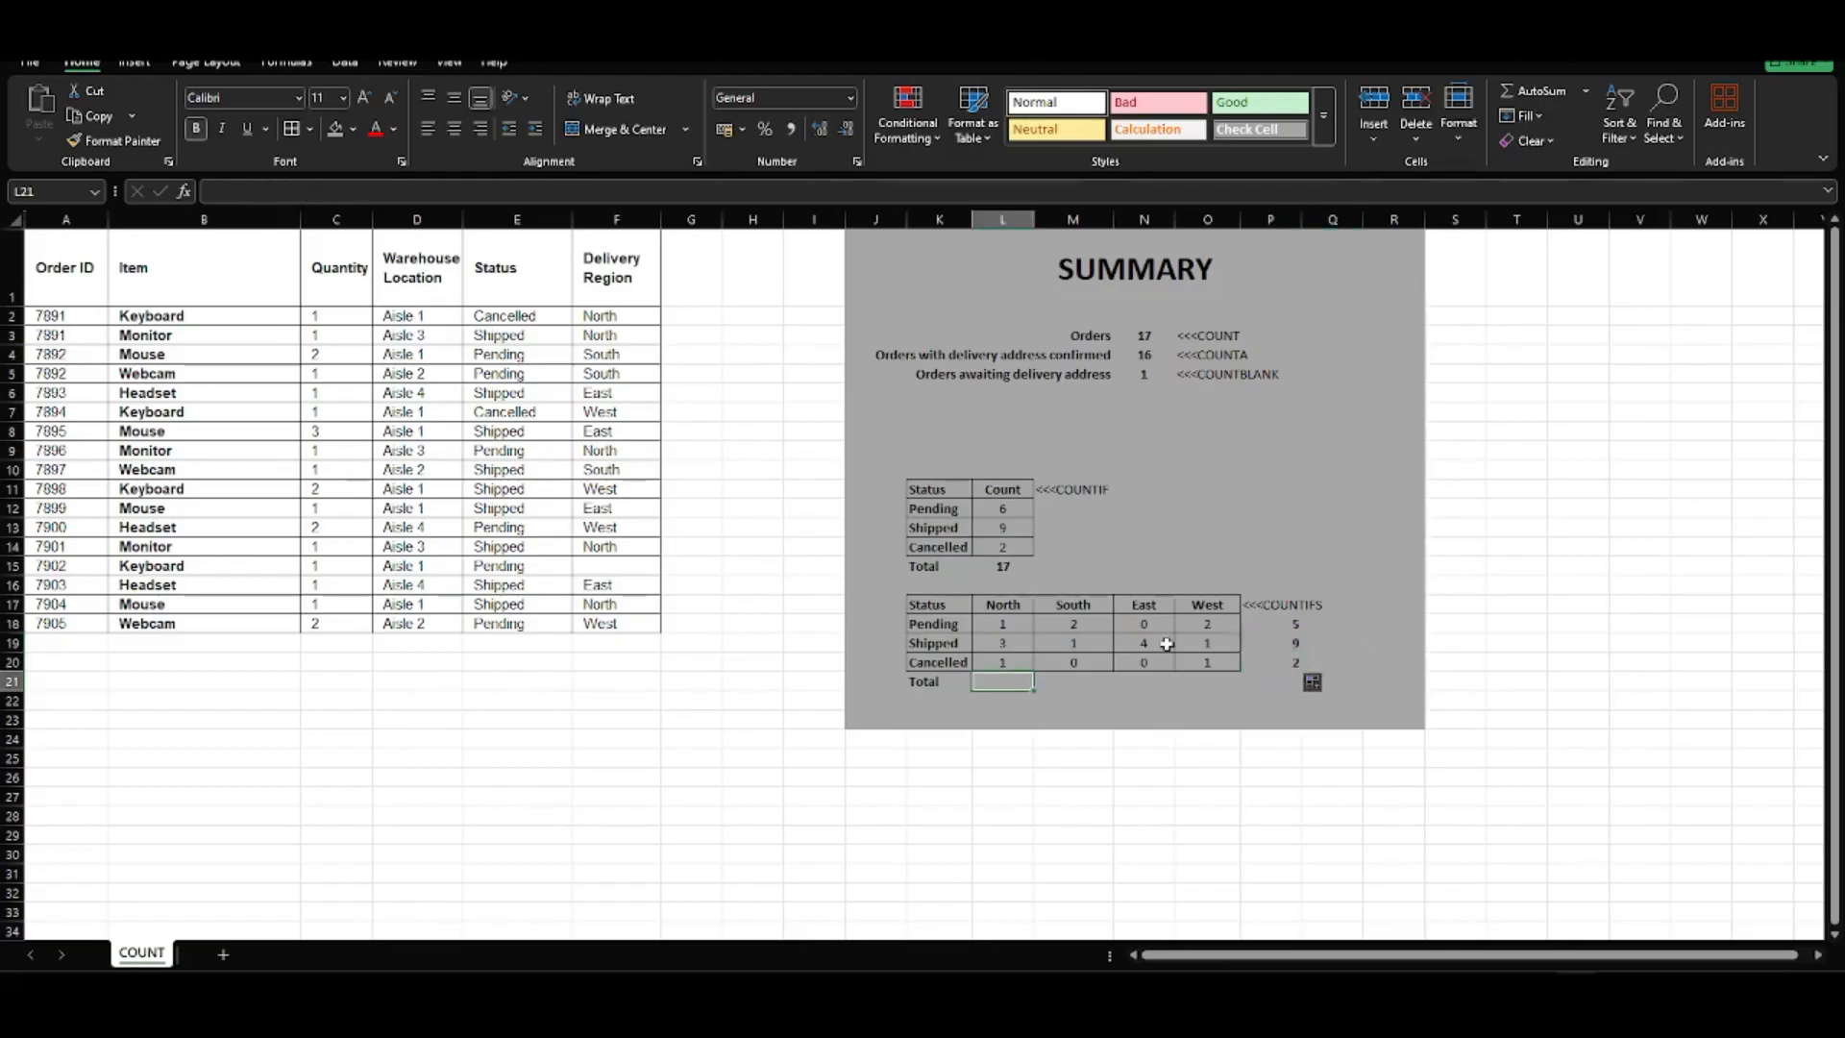
{"action": "type", "text": "=sum("}
{"action": "key", "text": "Up"}
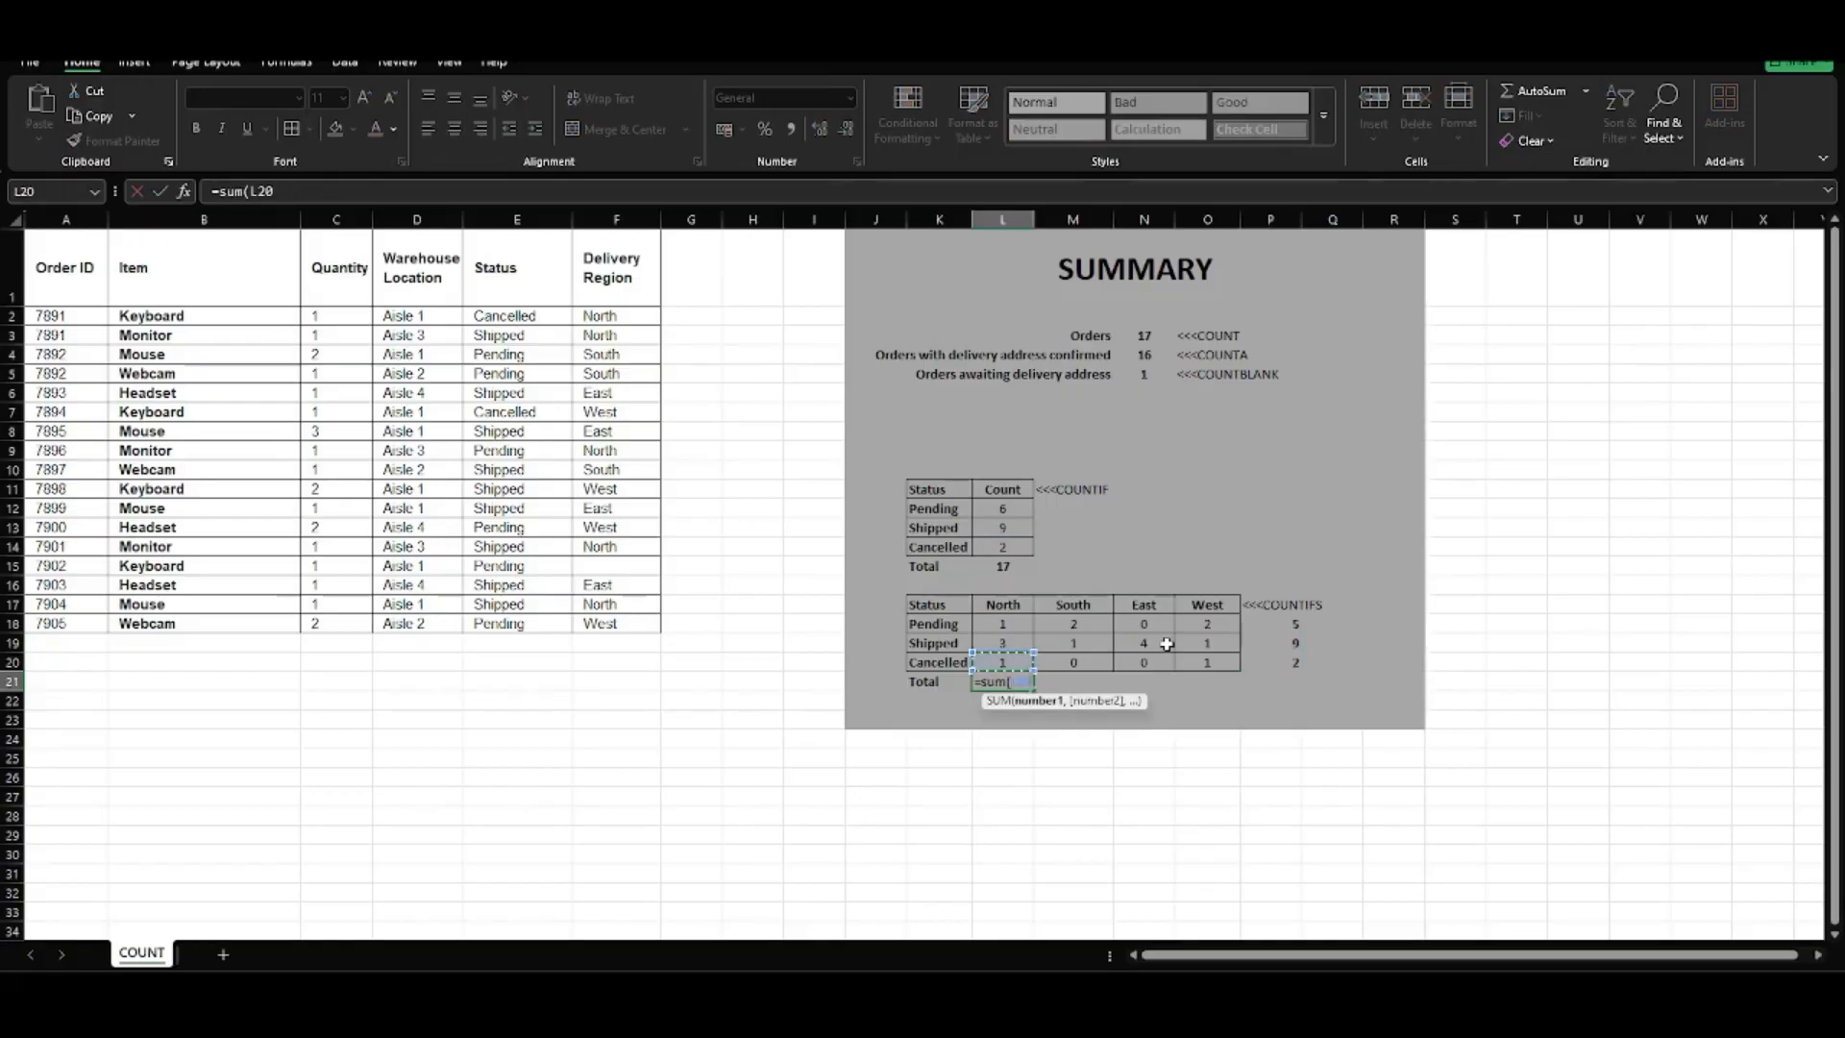
{"action": "key", "text": "shift+Up"}
{"action": "key", "text": "shift+Up"}
{"action": "key", "text": "Return"}
{"action": "key", "text": "Up"}
{"action": "key", "text": "shift+Right"}
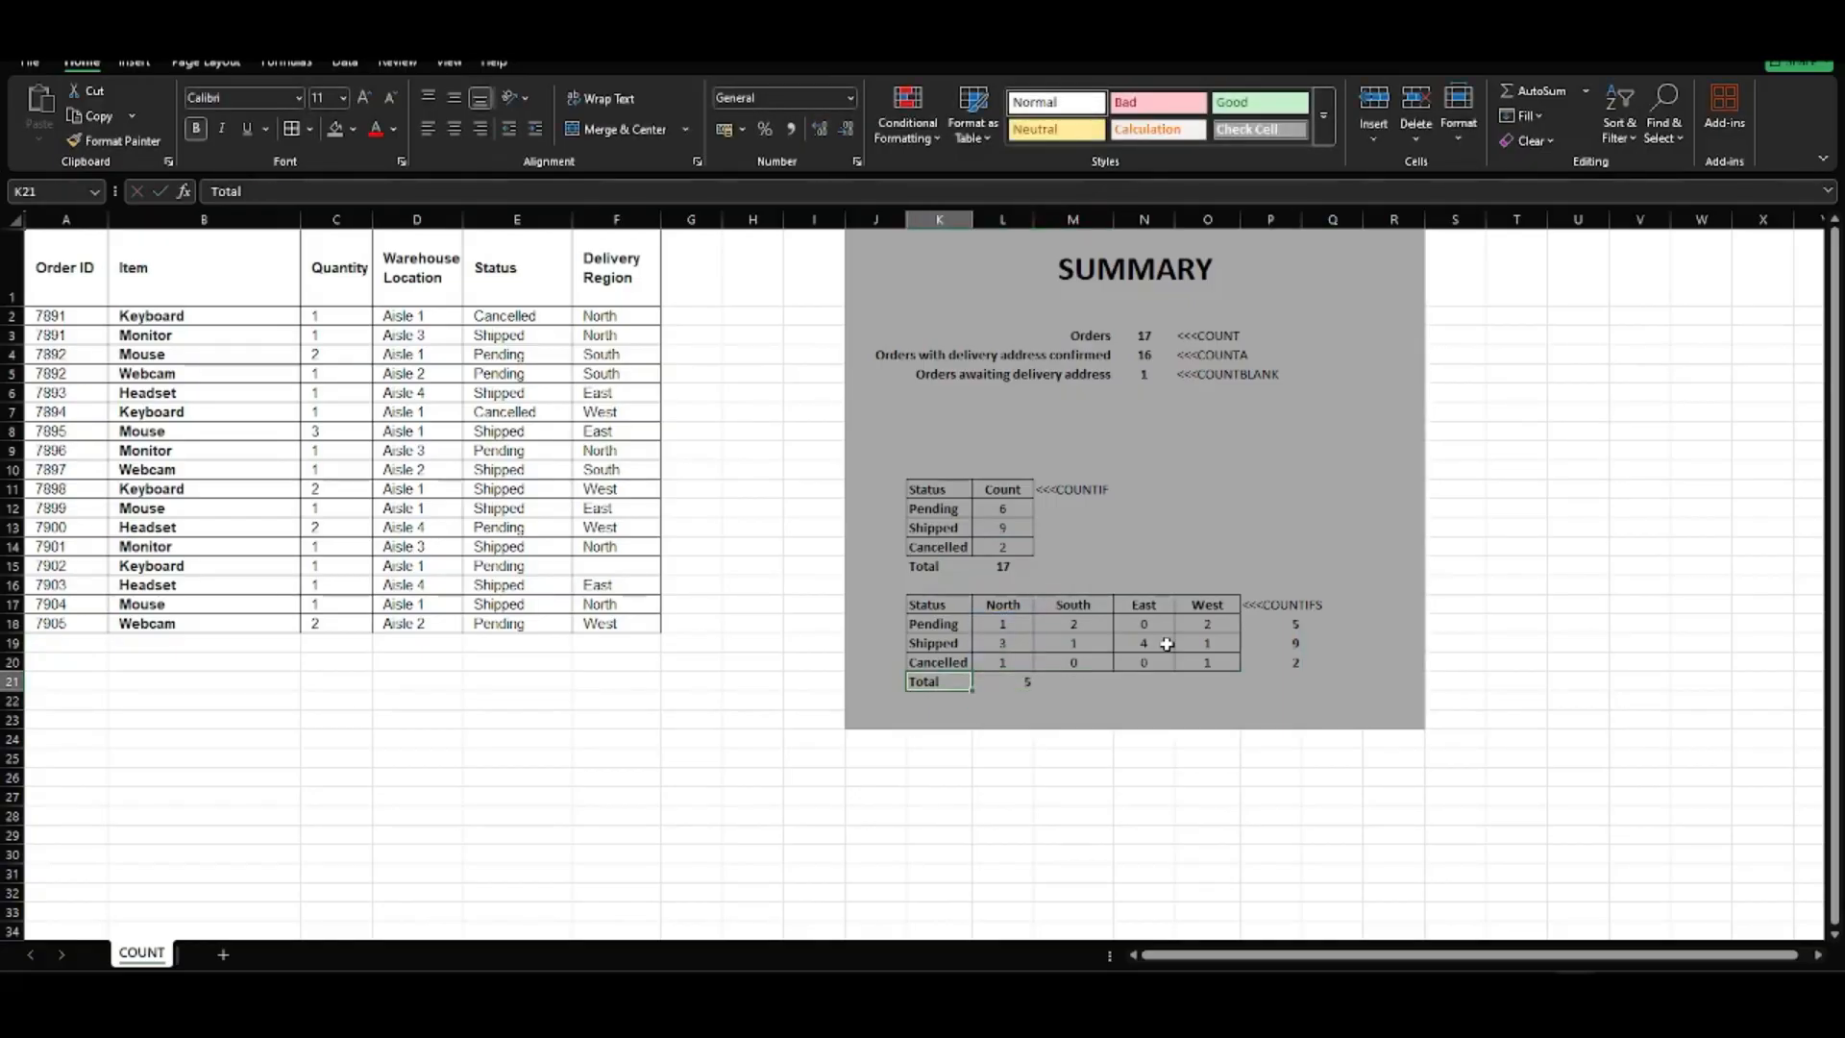
{"action": "left_click", "coordinate": [1023, 682]}
{"action": "left_click_drag", "start_coordinate": [1031, 689], "coordinate": [1239, 686]}
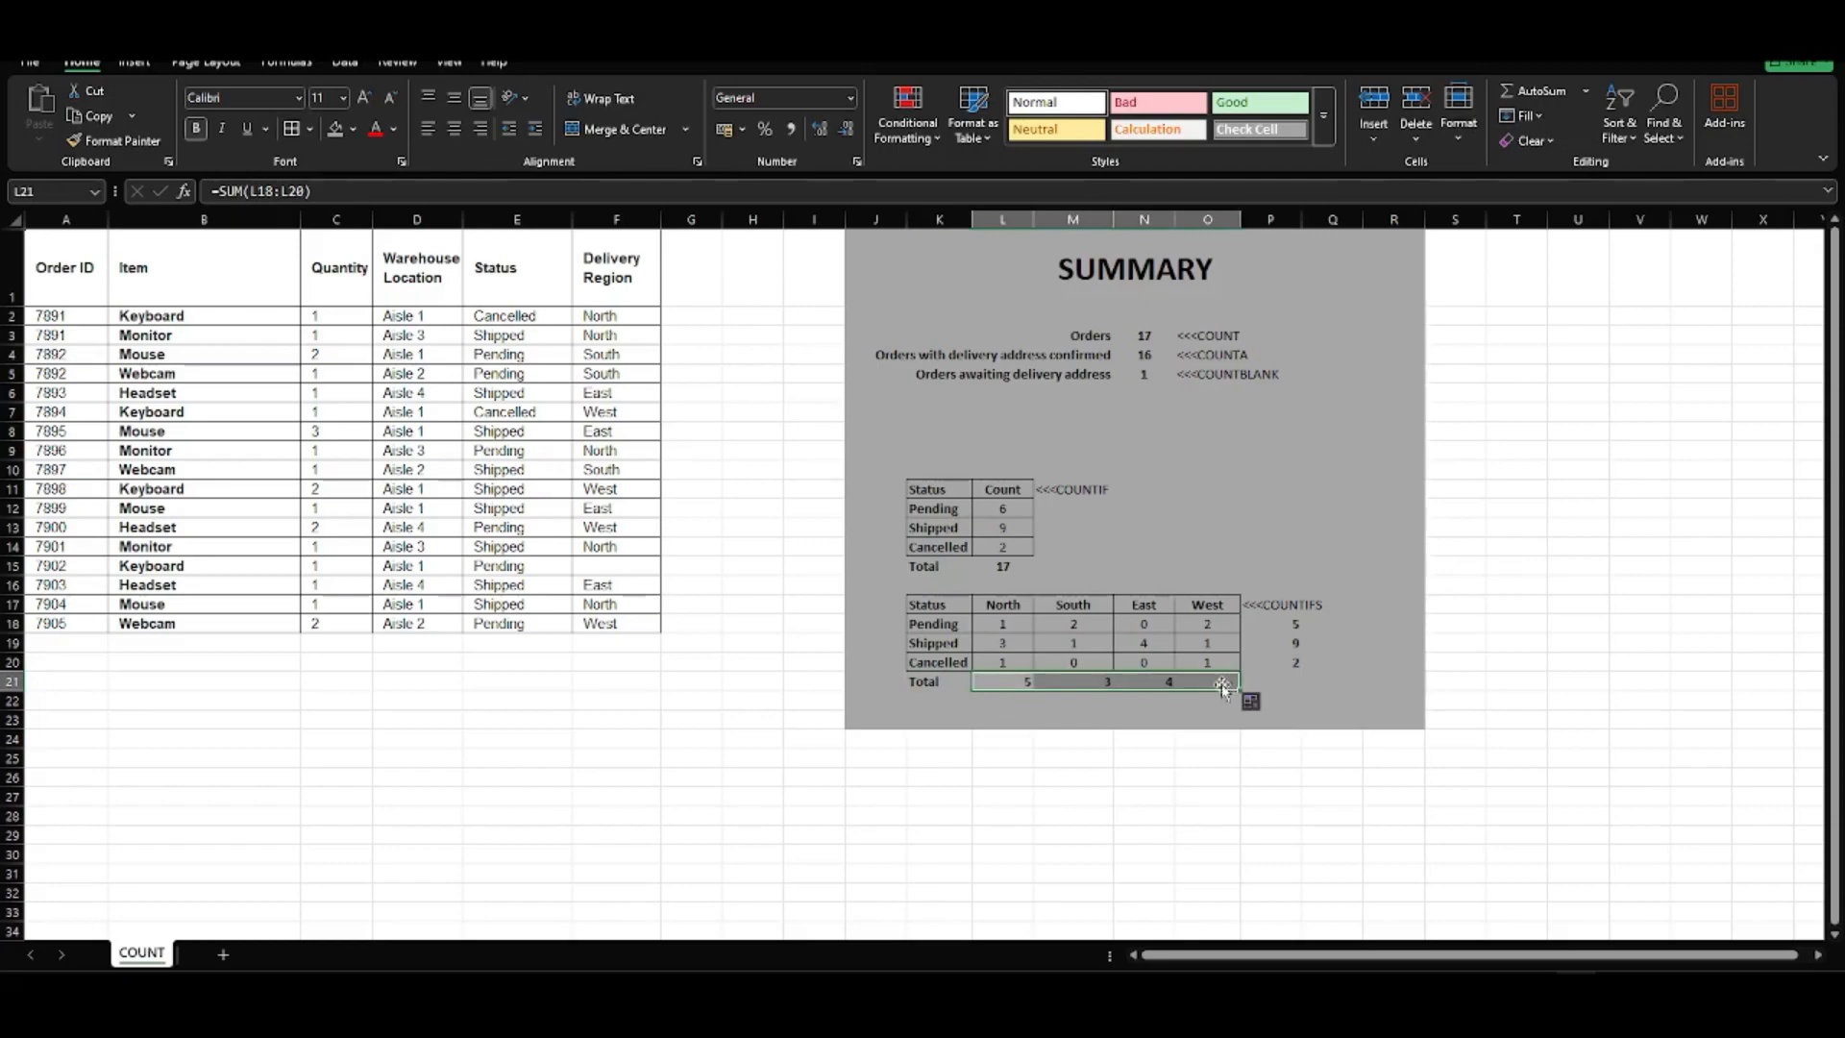
Center the region totals in L21:O21 and the status totals in P18:P20
{"action": "left_click", "coordinate": [453, 127]}
{"action": "left_click_drag", "start_coordinate": [1282, 623], "coordinate": [1278, 663]}
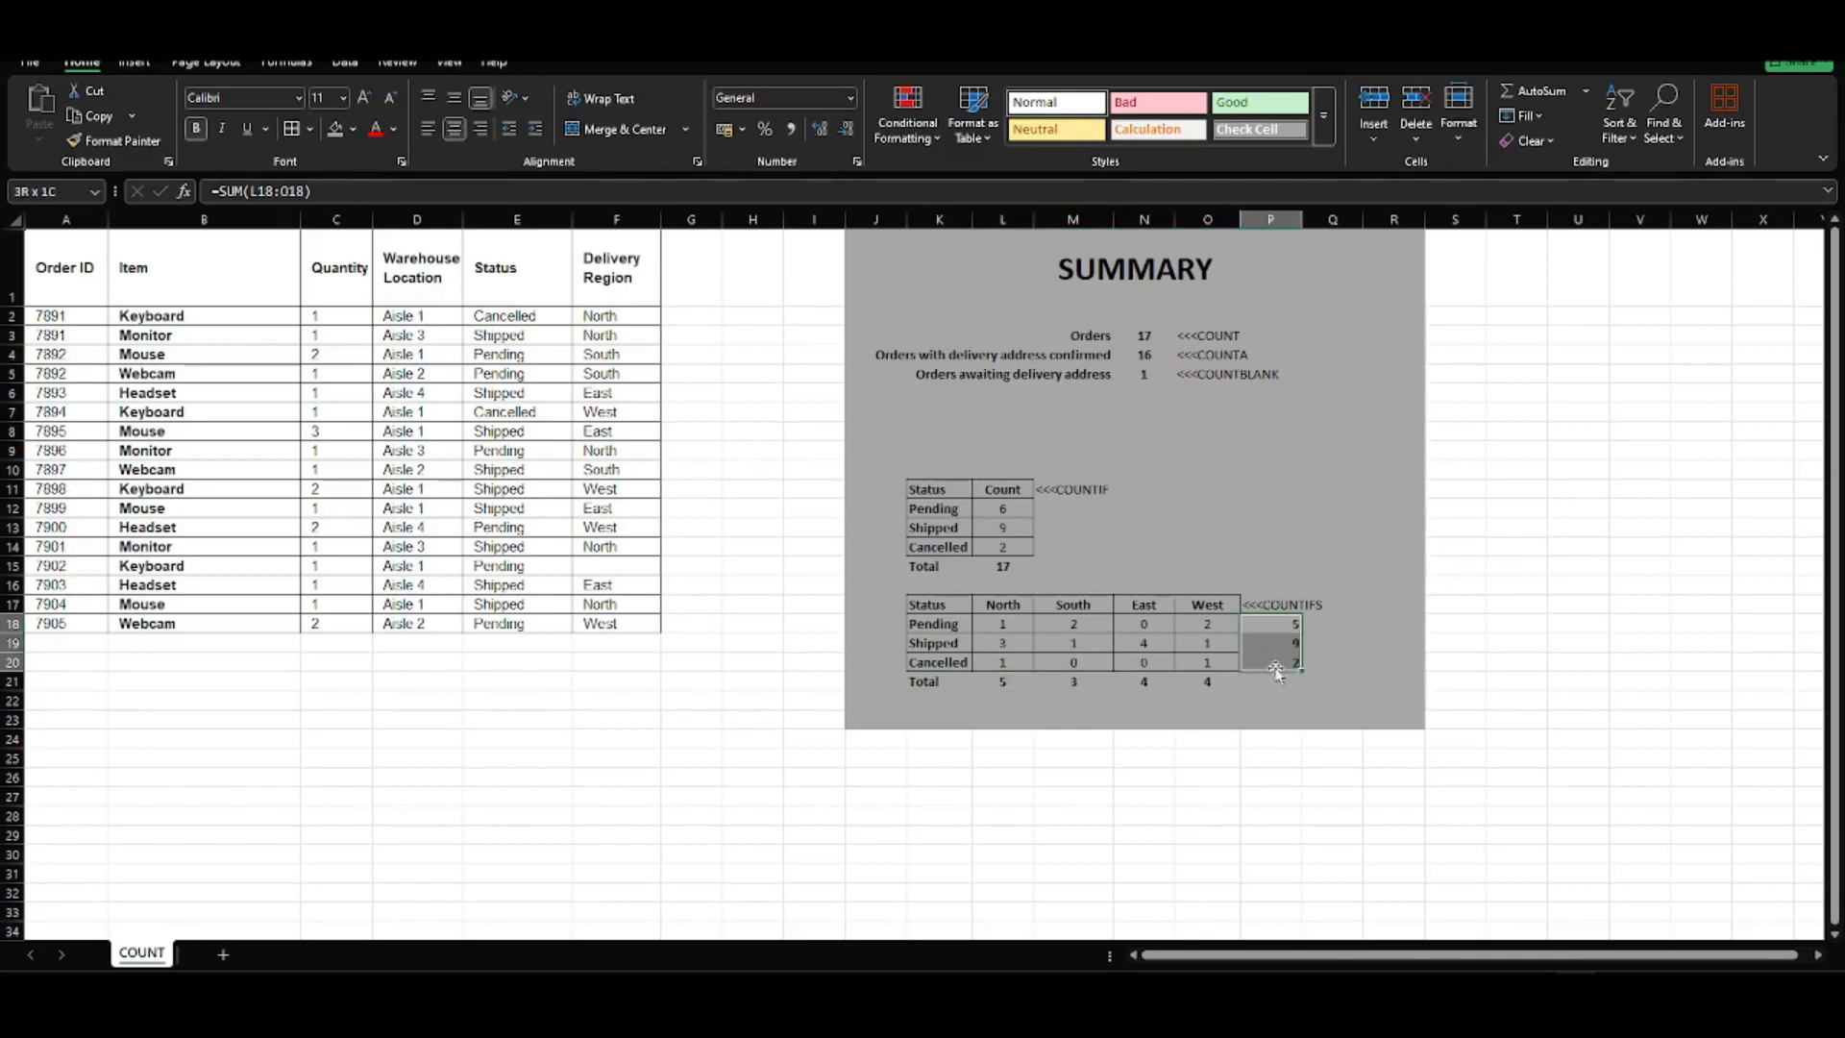
{"action": "left_click", "coordinate": [453, 128]}
{"action": "left_click", "coordinate": [1497, 621]}
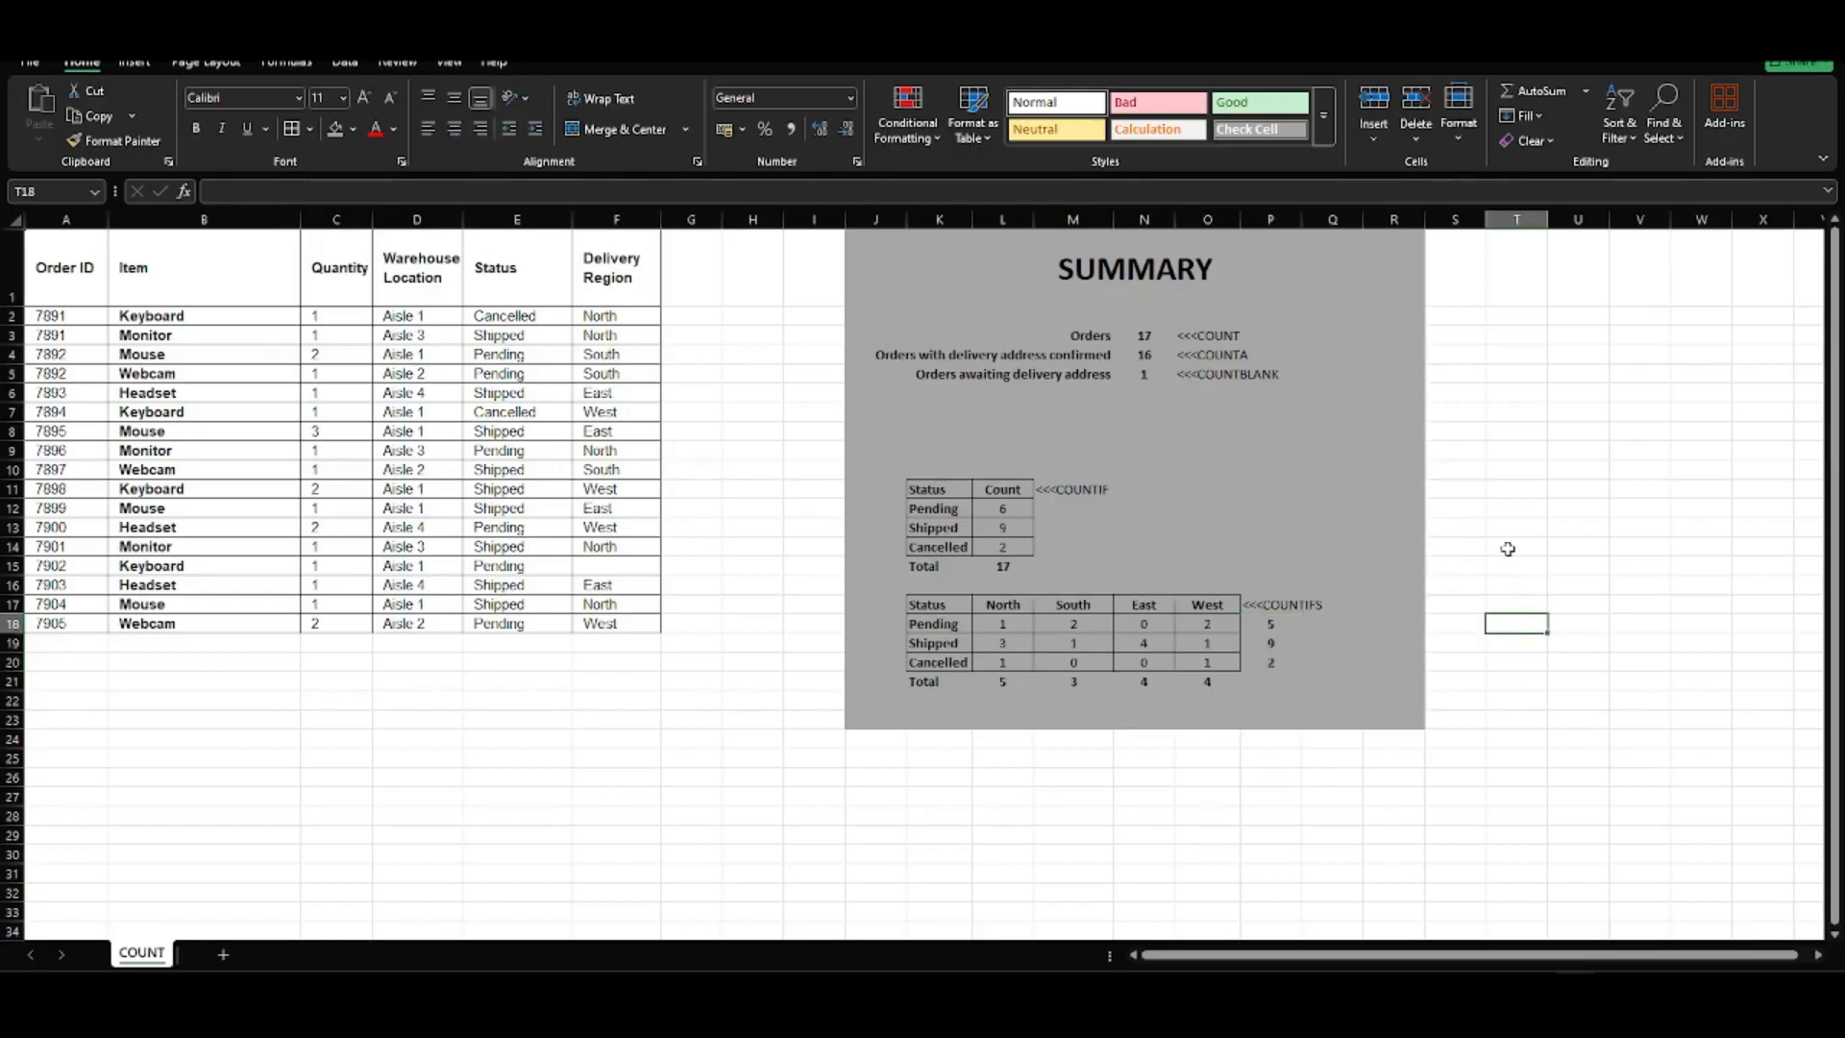